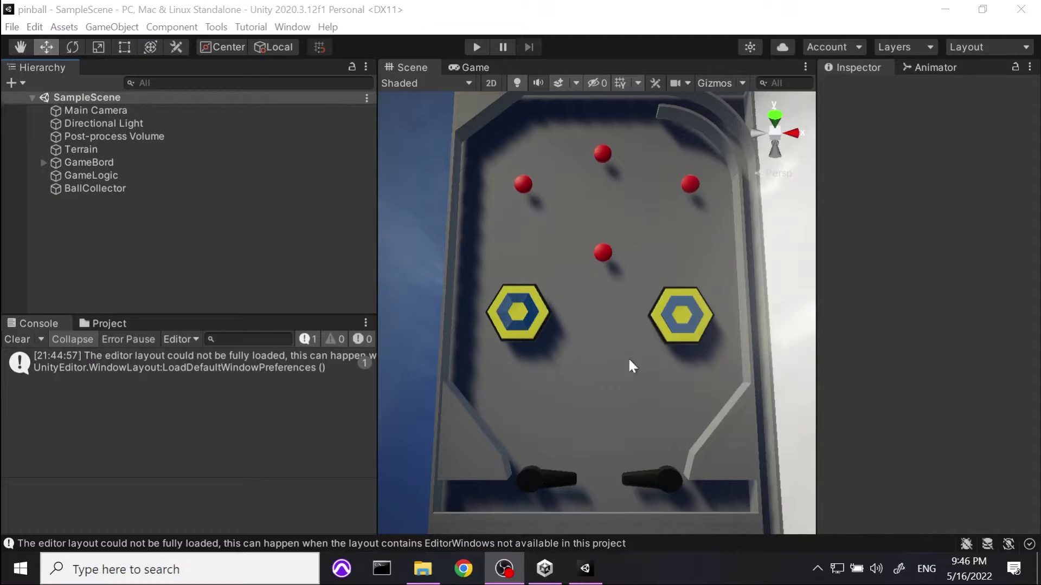
# Step: Create an empty GameObject under GameBord and rename it 'spinner'
pyautogui.click(48, 161)
pyautogui.click(43, 162)
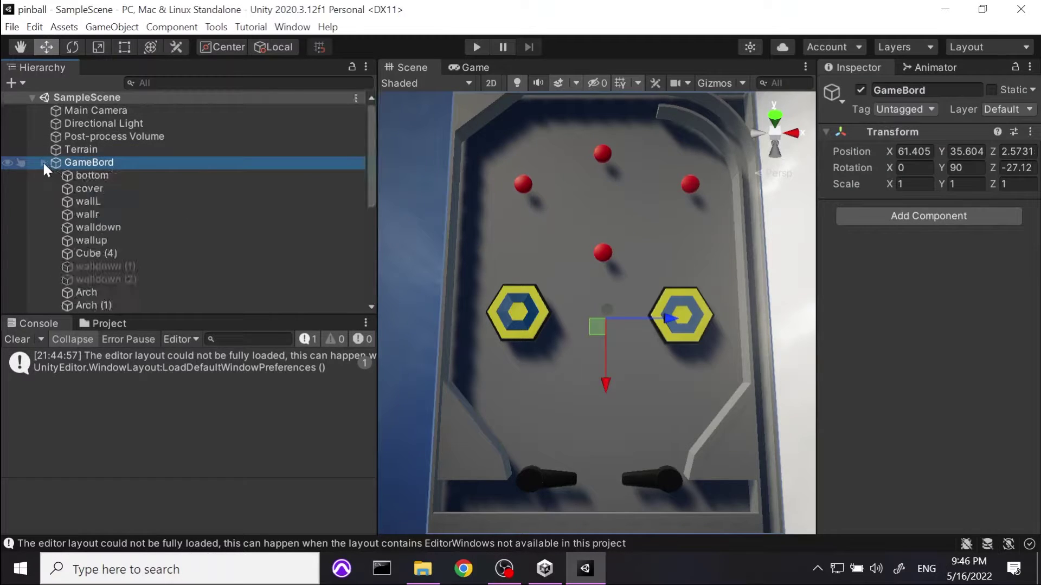
pyautogui.rightClick(72, 162)
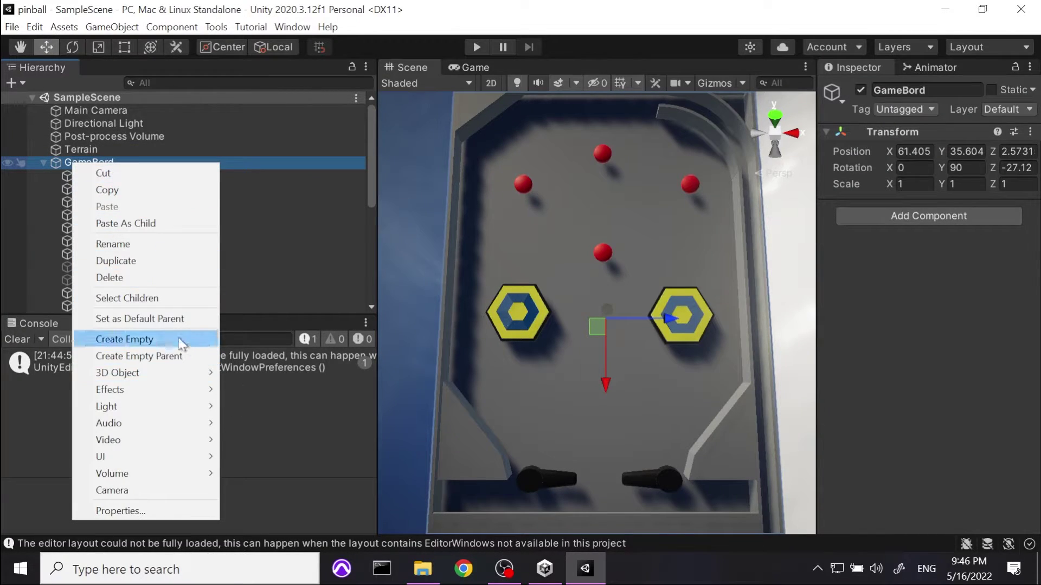
pyautogui.click(152, 339)
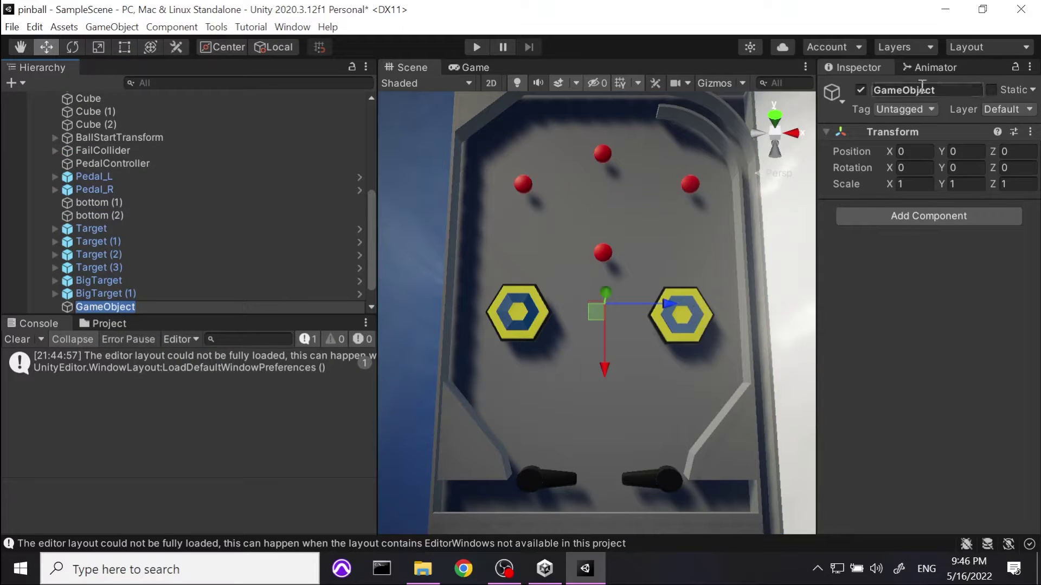
pyautogui.click(955, 91)
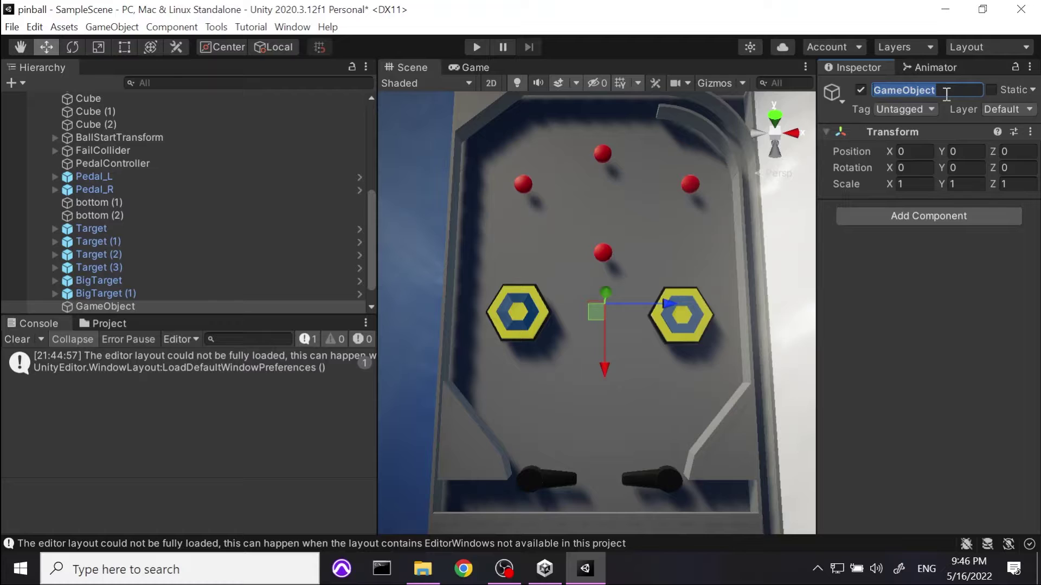
pyautogui.write('spinner')
pyautogui.press('Return')
pyautogui.scroll(-1, 206, 216)
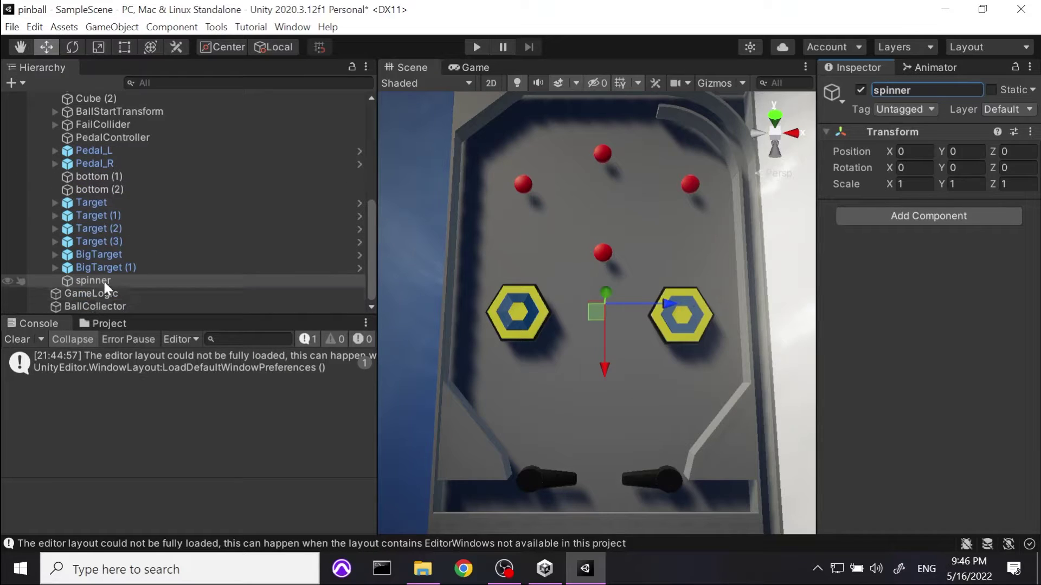
# Step: Add a Cylinder under spinner and shrink it uniformly to about 0.1245
pyautogui.rightClick(105, 278)
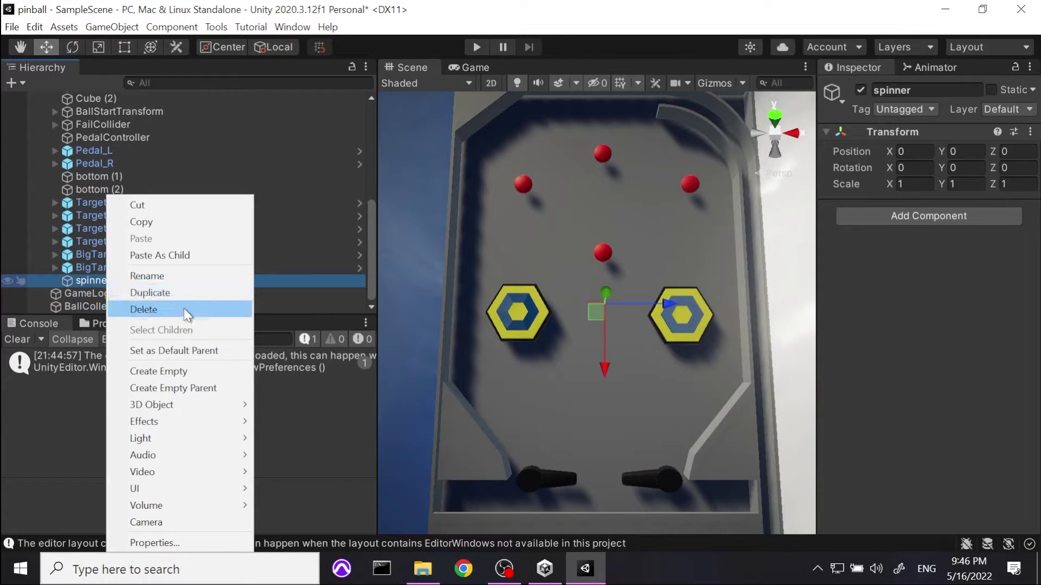
pyautogui.moveTo(157, 405)
pyautogui.click(312, 251)
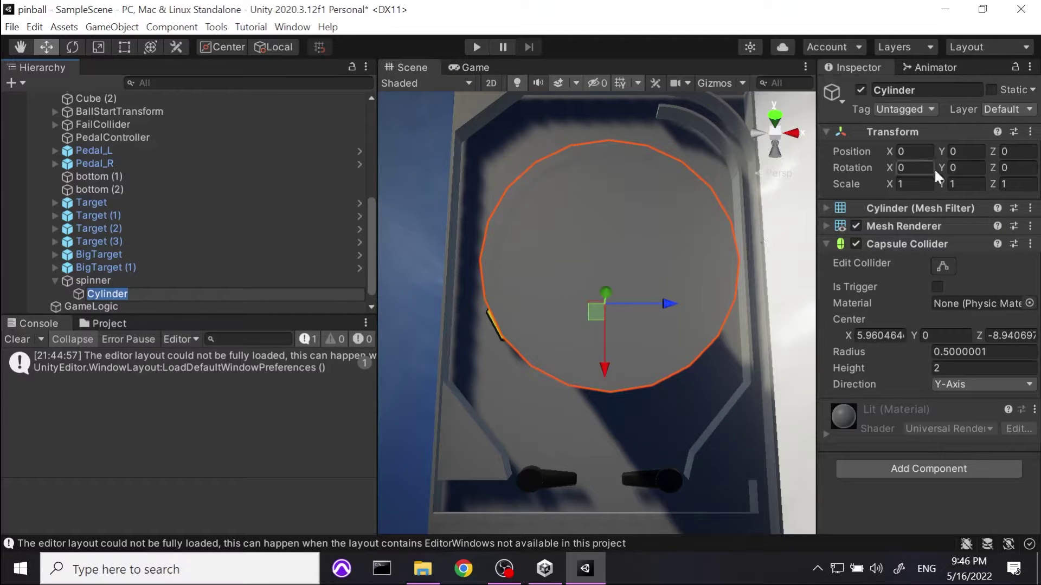
pyautogui.keyDown('alt'); pyautogui.moveTo(694, 406); pyautogui.dragTo(502, 252); pyautogui.keyUp('alt')
pyautogui.press('r')
pyautogui.moveTo(593, 347); pyautogui.dragTo(529, 335)
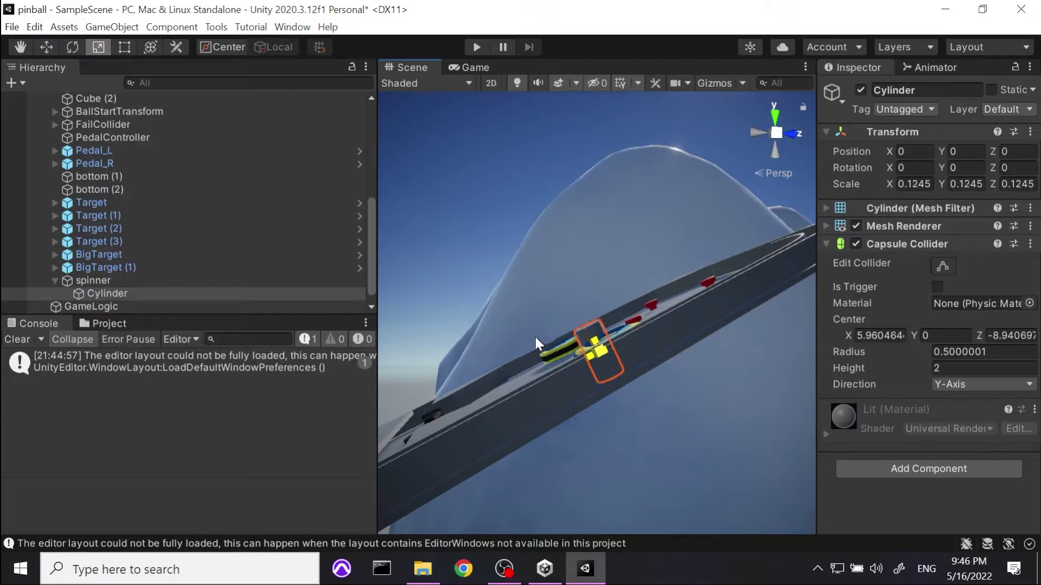
pyautogui.keyDown('alt'); pyautogui.moveTo(528, 335); pyautogui.dragTo(734, 409); pyautogui.keyUp('alt')
# Step: Flatten the cylinder into a thin disc, then make it slightly taller
pyautogui.scroll(5, 656, 395)
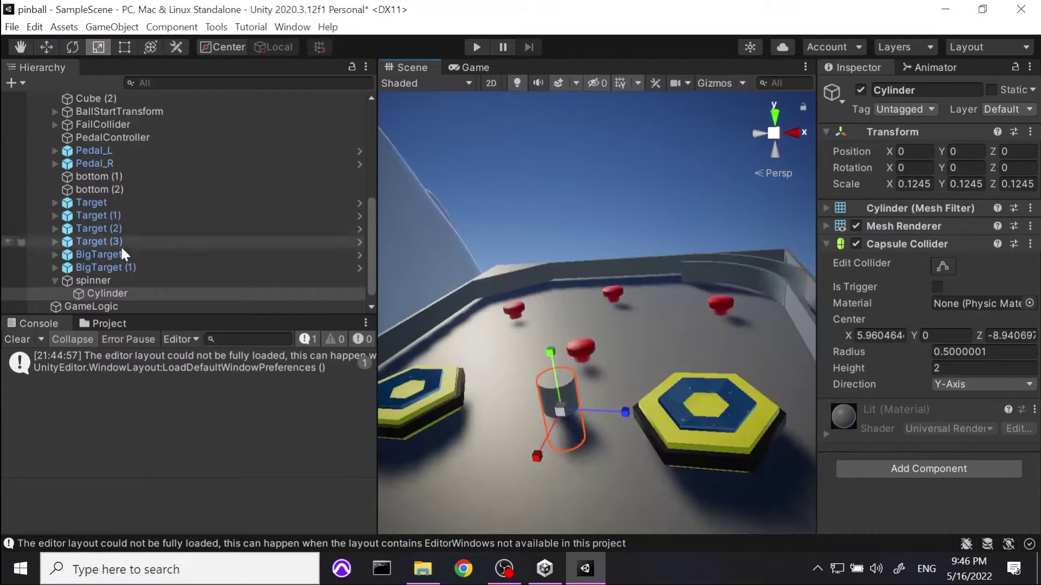
pyautogui.click(100, 296)
pyautogui.press('f')
pyautogui.moveTo(588, 247); pyautogui.dragTo(539, 305)
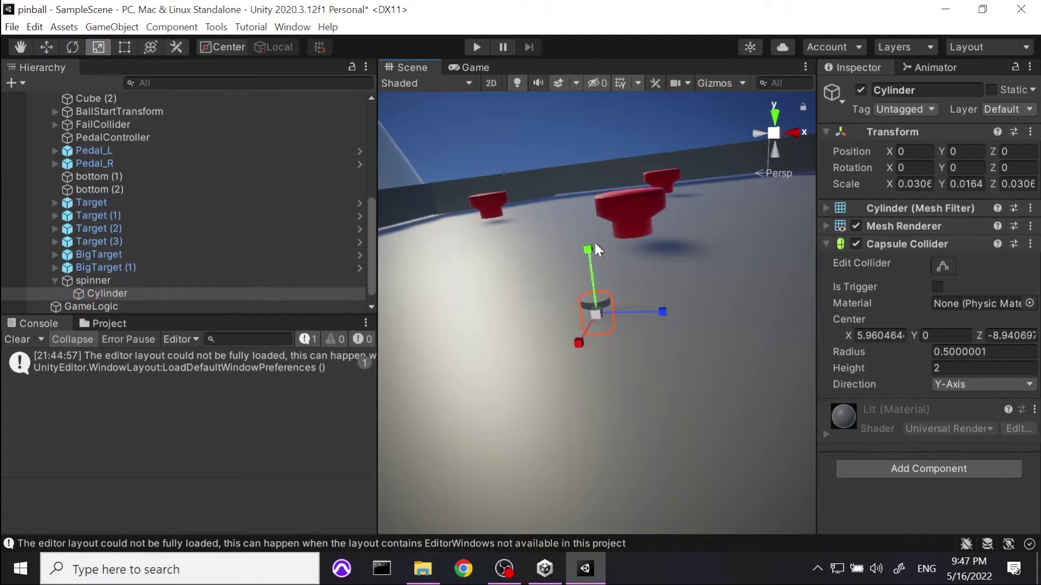
pyautogui.moveTo(590, 248); pyautogui.dragTo(574, 434)
# Step: Lift the cylinder to Y 0.0466, just above the table, and stretch its height to 0.0354
pyautogui.click(47, 47)
pyautogui.press('x')
pyautogui.moveTo(573, 433); pyautogui.dragTo(550, 374, button='right')
pyautogui.scroll(-10, 548, 370)
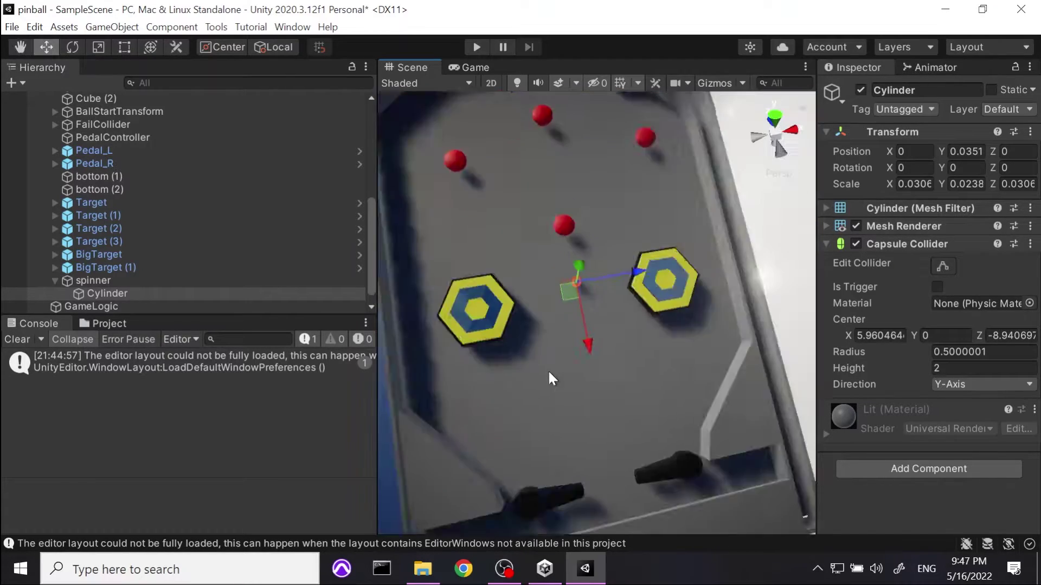
pyautogui.scroll(4, 568, 280)
pyautogui.moveTo(676, 265); pyautogui.dragTo(664, 279, button='right')
pyautogui.scroll(3, 665, 279)
pyautogui.keyDown('alt'); pyautogui.moveTo(667, 286); pyautogui.dragTo(619, 112); pyautogui.keyUp('alt')
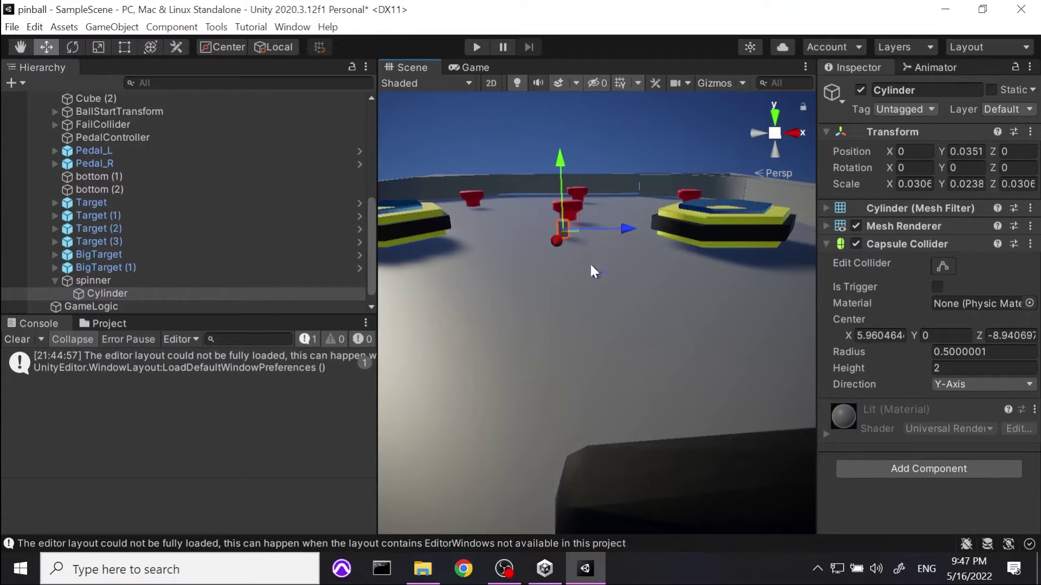
pyautogui.keyDown('alt'); pyautogui.moveTo(590, 262); pyautogui.dragTo(600, 295); pyautogui.keyUp('alt')
pyautogui.click(132, 292)
pyautogui.moveTo(630, 187); pyautogui.dragTo(635, 97)
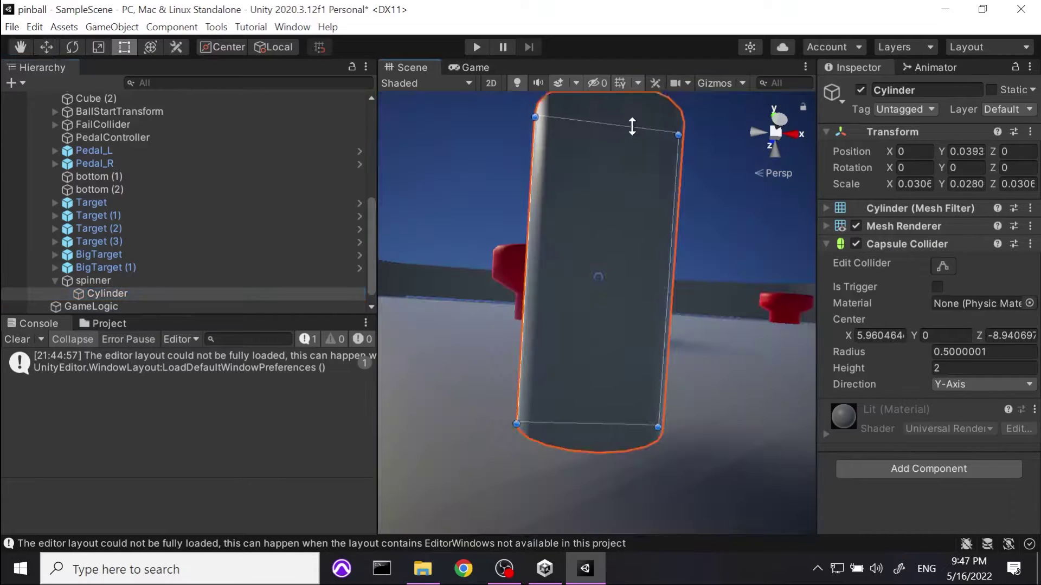
pyautogui.scroll(-3, 642, 189)
pyautogui.moveTo(641, 190); pyautogui.dragTo(629, 303, button='middle')
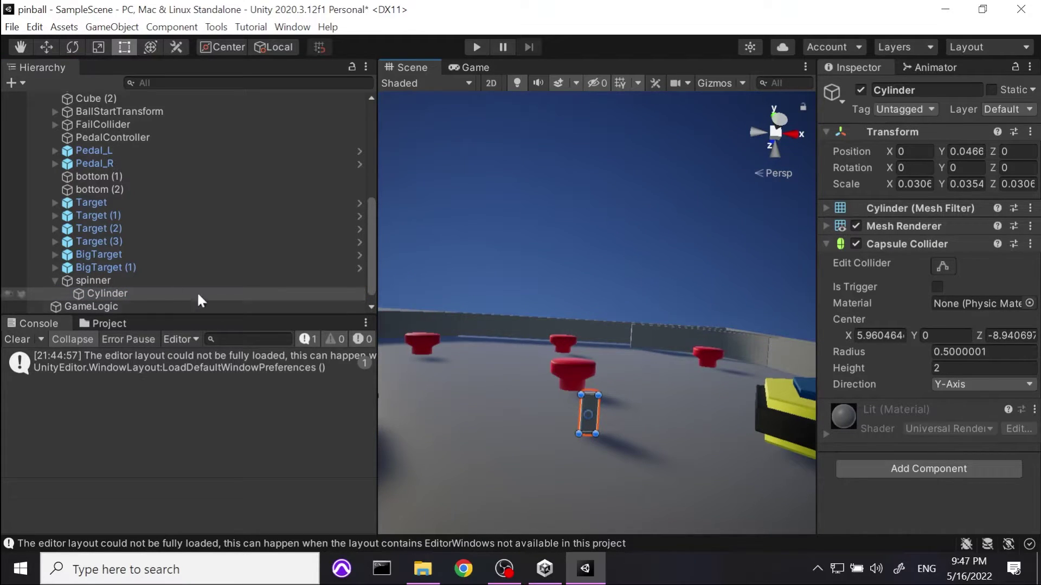
# Step: Add a Cube under spinner, shrink it to about 0.1, then narrow X and flatten Y
pyautogui.rightClick(109, 280)
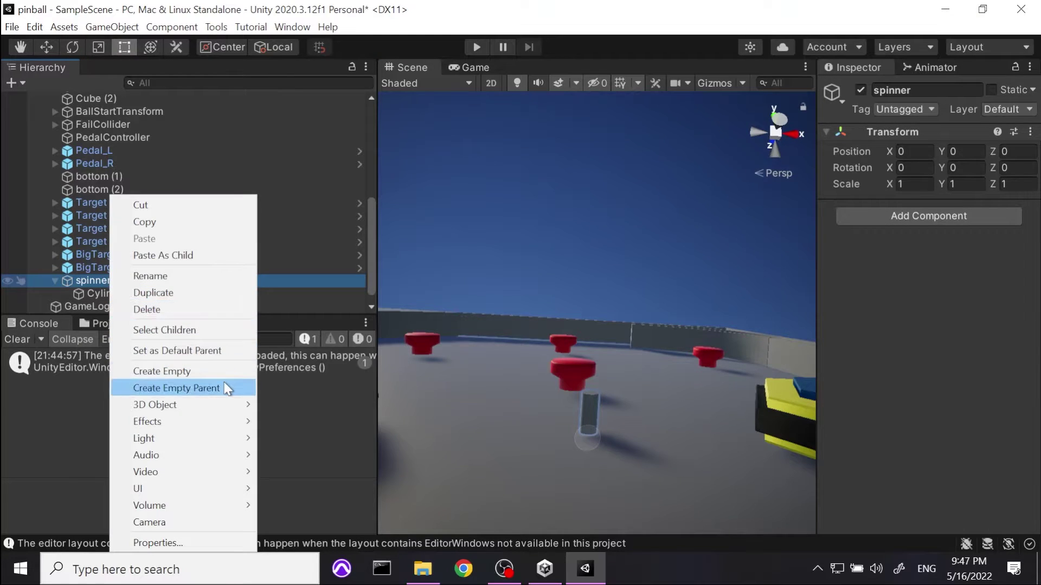
pyautogui.moveTo(217, 404)
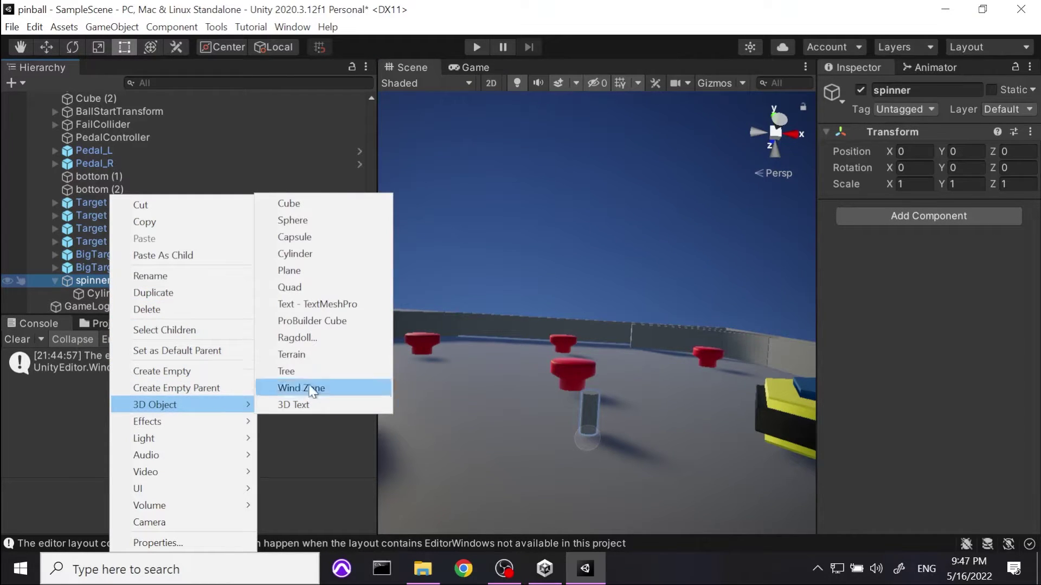
pyautogui.click(337, 205)
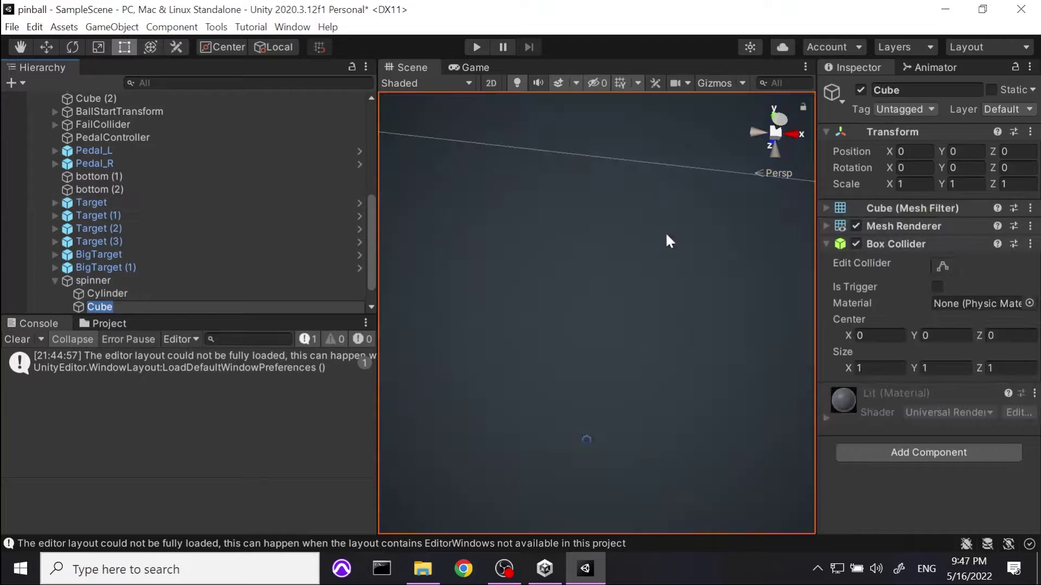
pyautogui.click(98, 47)
pyautogui.moveTo(589, 440); pyautogui.dragTo(531, 410)
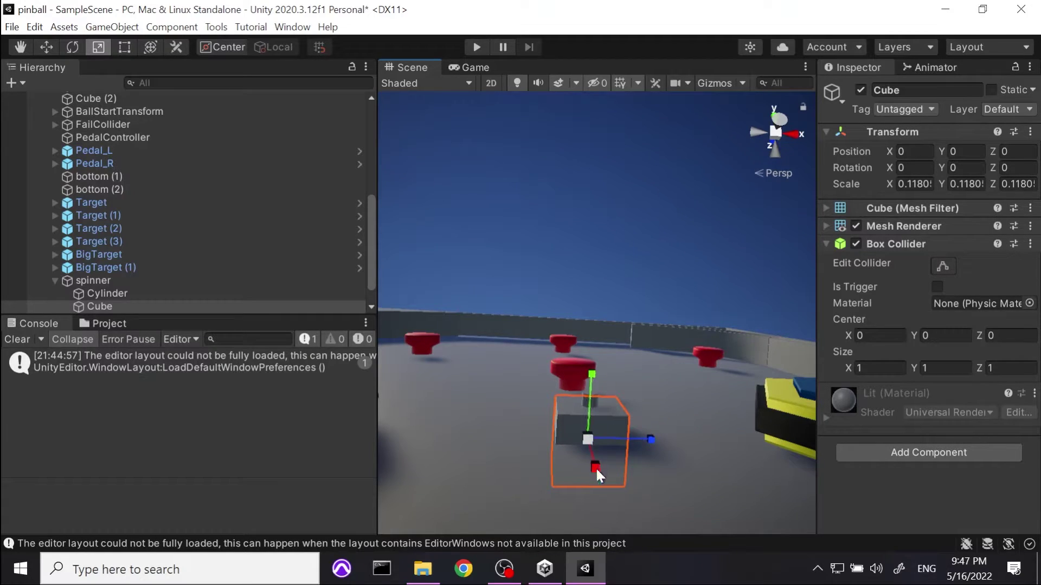
pyautogui.moveTo(595, 467); pyautogui.dragTo(591, 438)
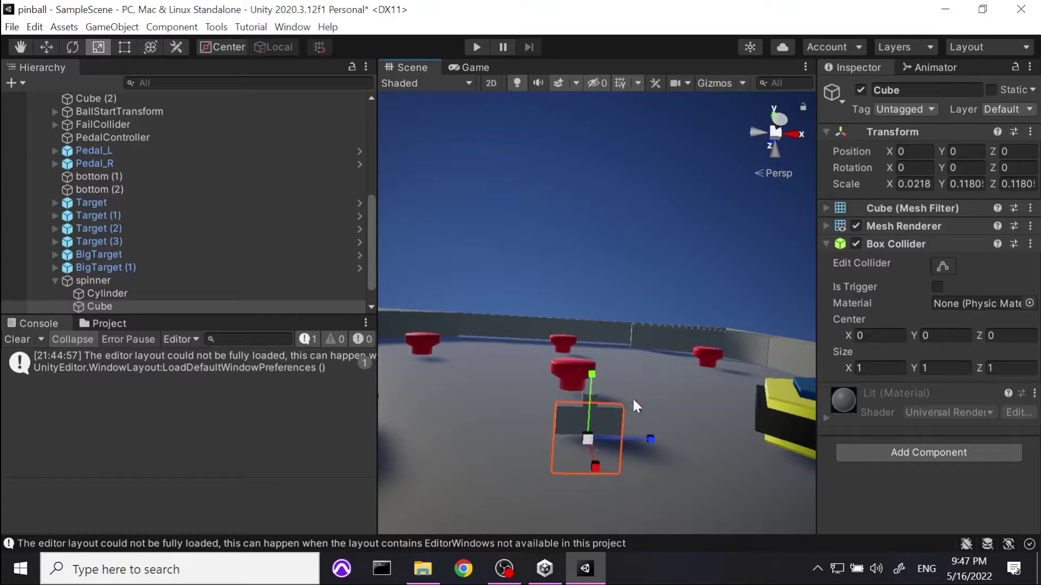
pyautogui.moveTo(591, 375); pyautogui.dragTo(593, 421)
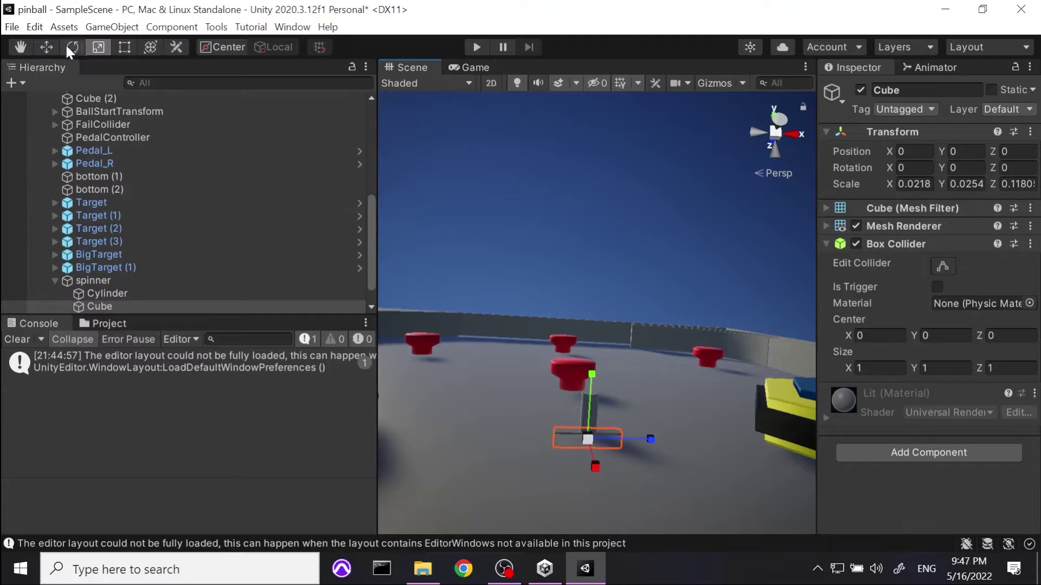
# Step: Raise the cube to height 0.049, thicken it vertically and lengthen it along Z
pyautogui.click(46, 47)
pyautogui.moveTo(593, 376); pyautogui.dragTo(597, 350)
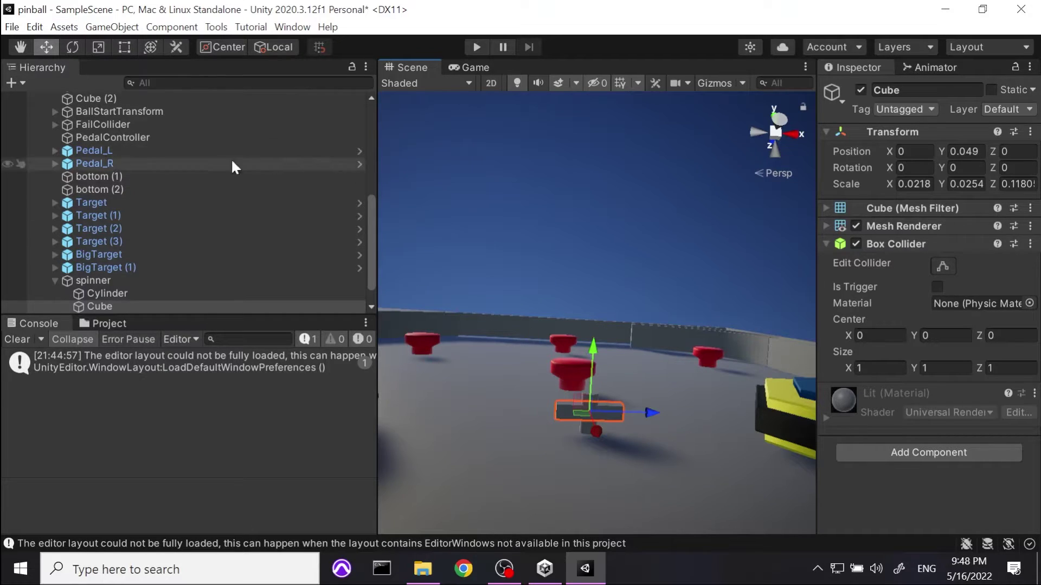
pyautogui.click(99, 46)
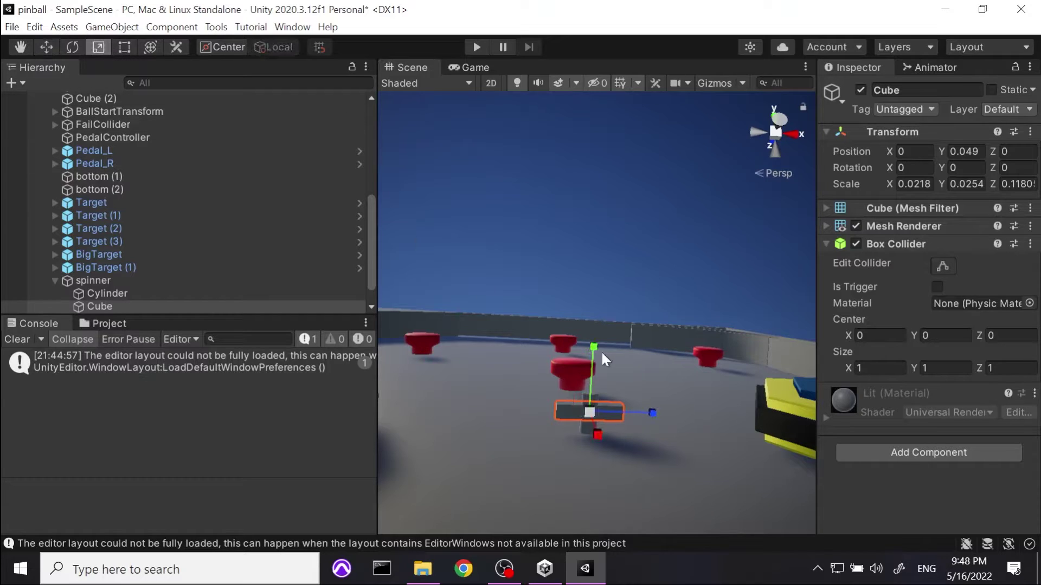
pyautogui.moveTo(594, 350); pyautogui.dragTo(554, 291)
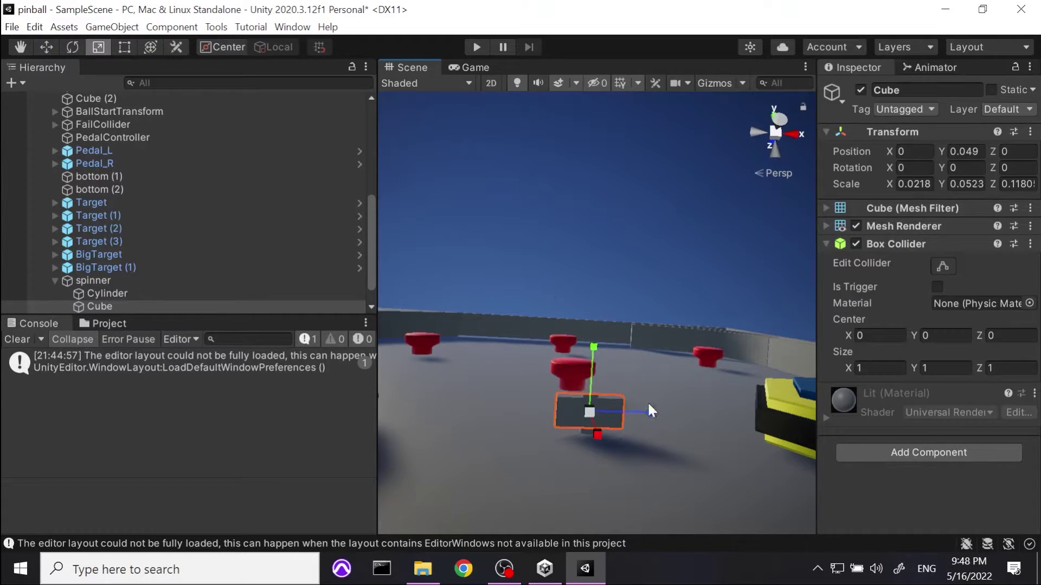
pyautogui.moveTo(653, 414); pyautogui.dragTo(669, 414)
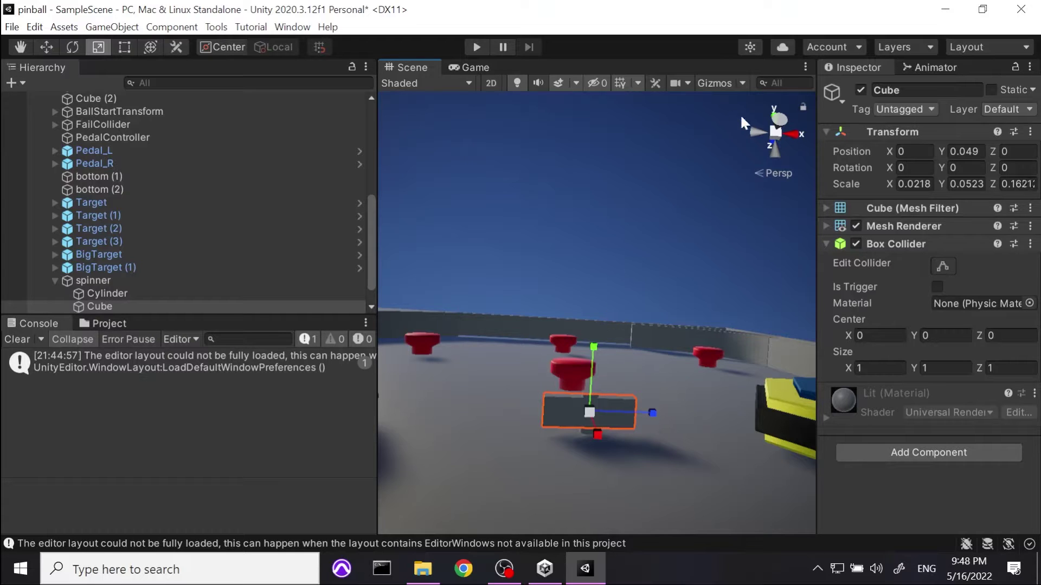
# Step: Thin the blade along X to about 0.0131 × 0.0523 × 0.1621 and frame the Cylinder
pyautogui.moveTo(690, 137); pyautogui.dragTo(682, 383, button='right')
pyautogui.moveTo(655, 190); pyautogui.dragTo(619, 564, button='middle')
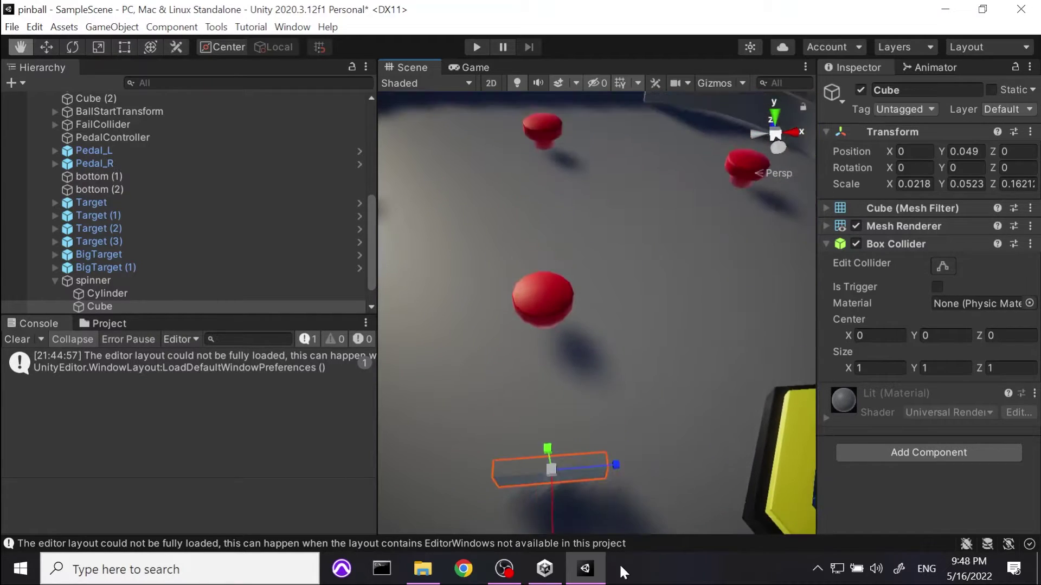
pyautogui.moveTo(619, 564); pyautogui.dragTo(594, 328, button='right')
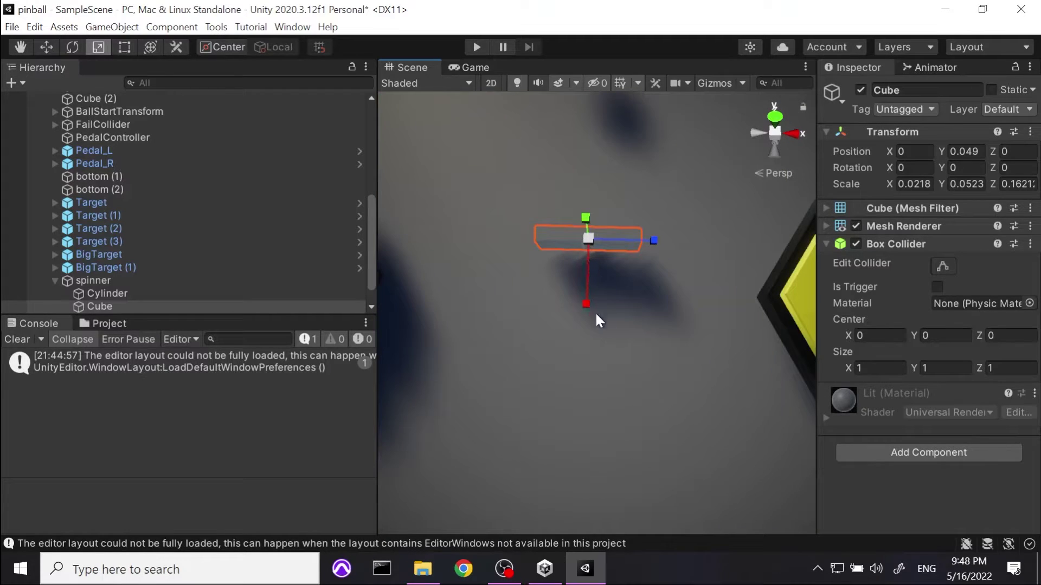
pyautogui.moveTo(587, 304); pyautogui.dragTo(591, 276)
pyautogui.scroll(3, 601, 217)
pyautogui.scroll(-3, 601, 220)
pyautogui.moveTo(597, 223); pyautogui.dragTo(588, 312, button='right')
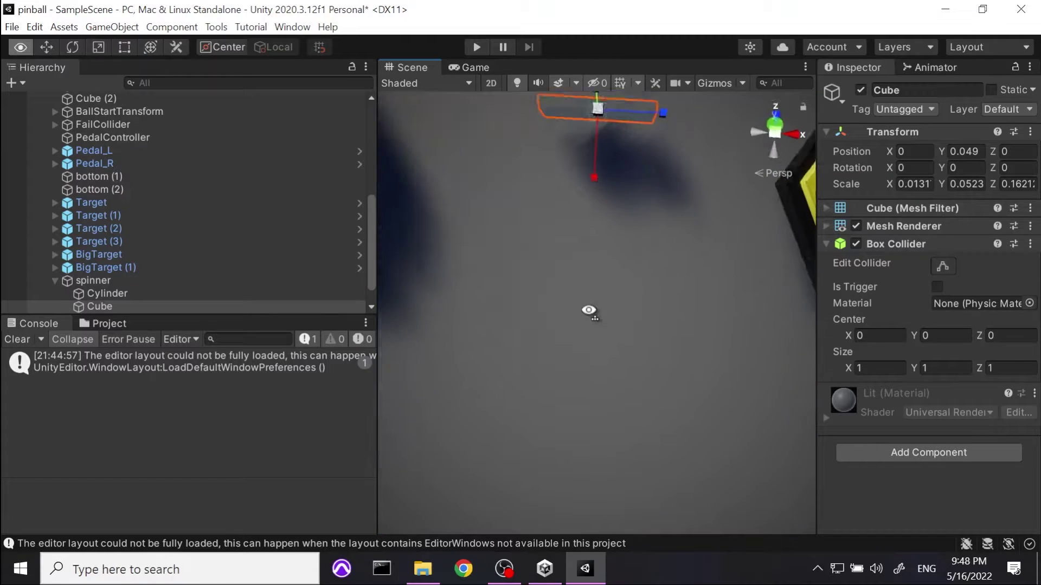
pyautogui.moveTo(611, 239); pyautogui.dragTo(611, 344, button='middle')
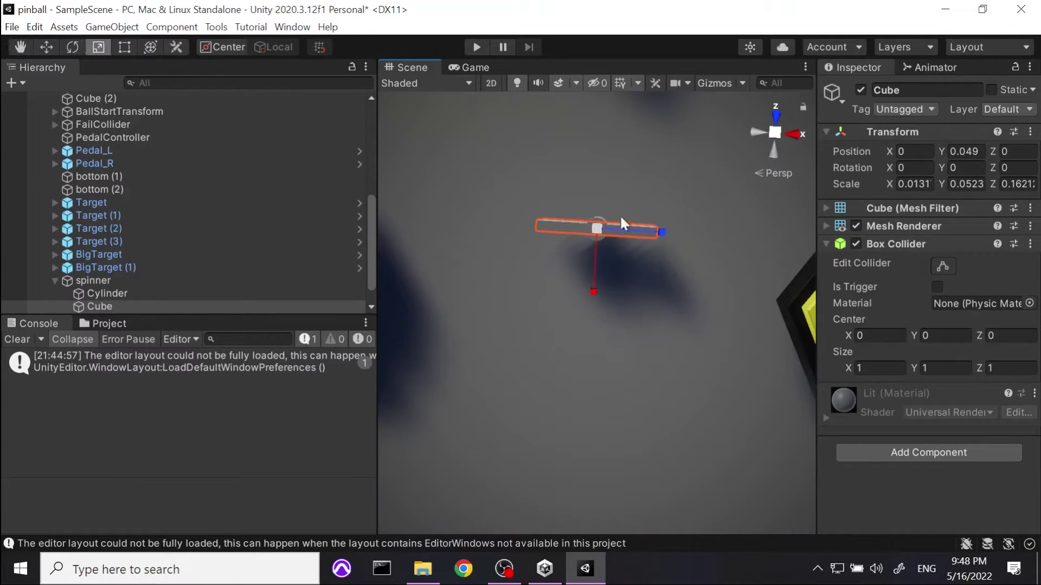
pyautogui.doubleClick(98, 295)
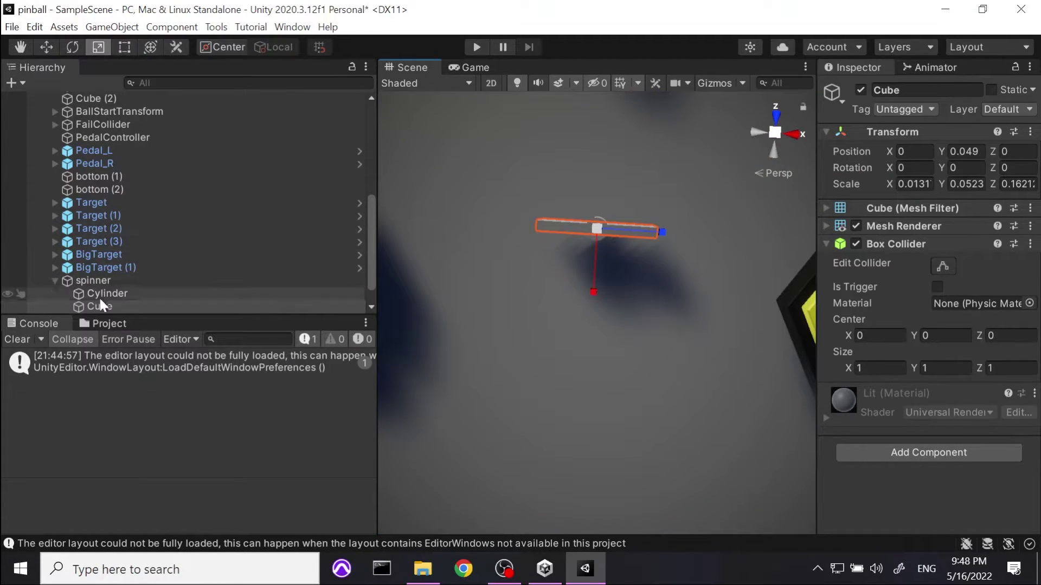
pyautogui.moveTo(587, 368); pyautogui.dragTo(634, 242, button='right')
pyautogui.moveTo(648, 262); pyautogui.dragTo(665, 148, button='middle')
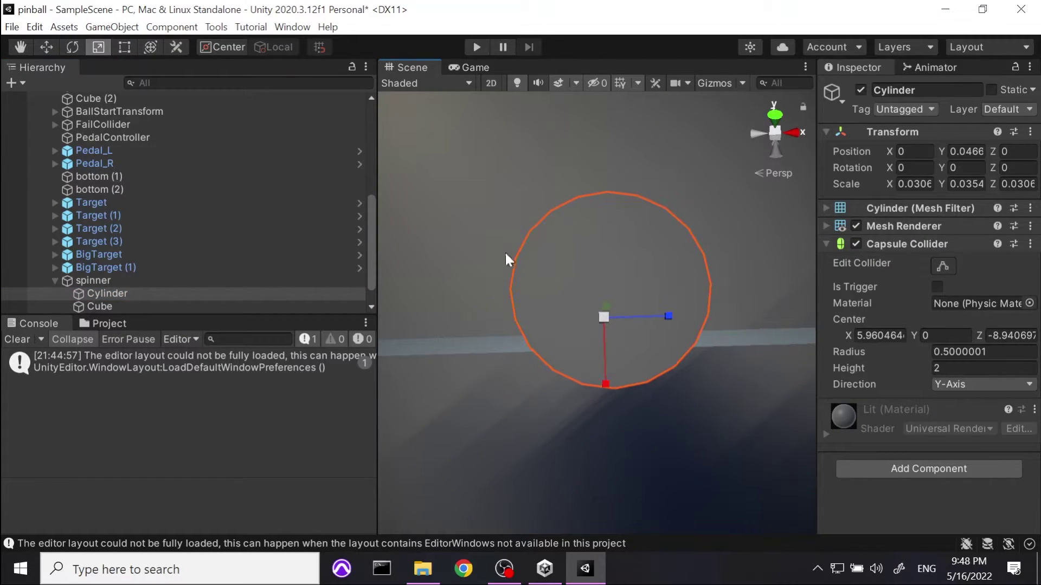
# Step: Go to the Assets Materials folder and select the red targetMat material
pyautogui.click(107, 322)
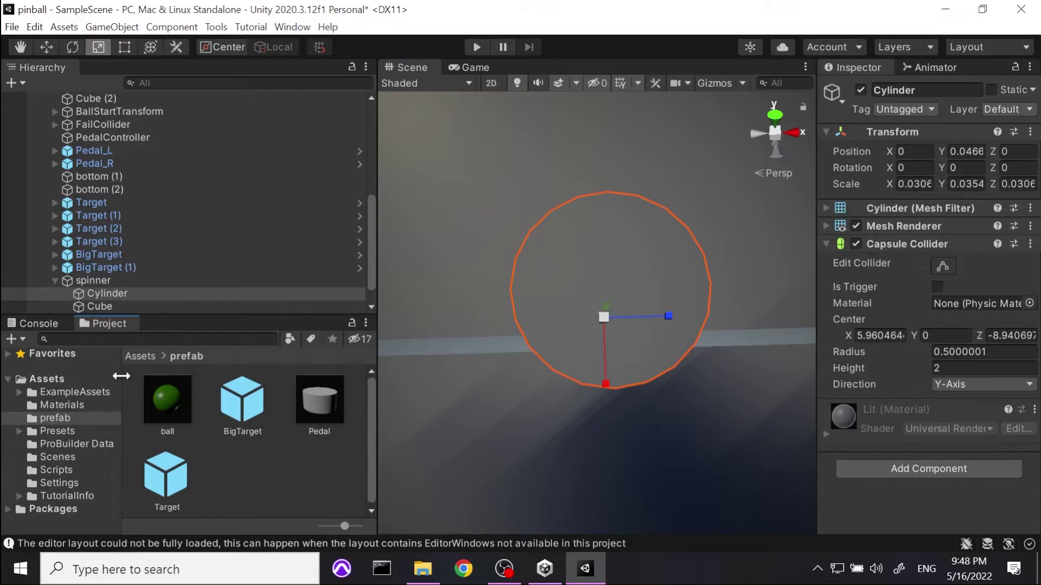
pyautogui.click(140, 356)
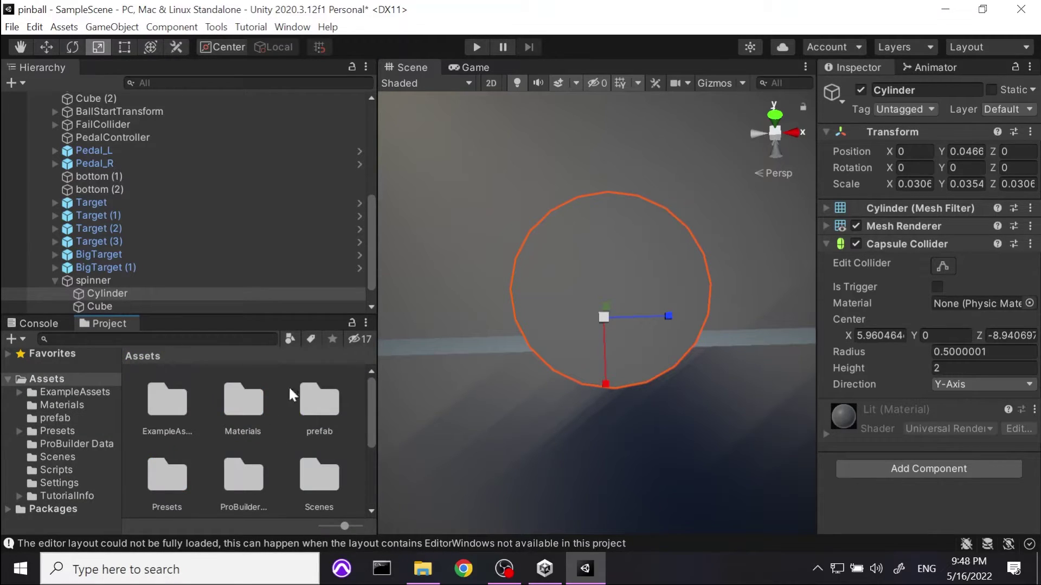
pyautogui.doubleClick(253, 396)
pyautogui.scroll(-2, 276, 434)
pyautogui.scroll(1, 280, 475)
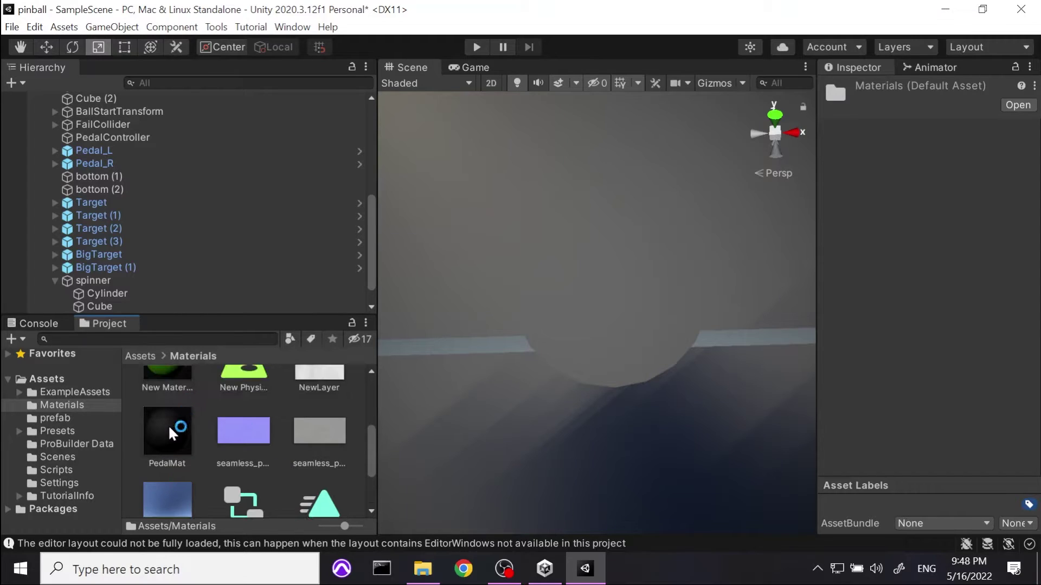
pyautogui.moveTo(168, 425); pyautogui.dragTo(617, 328)
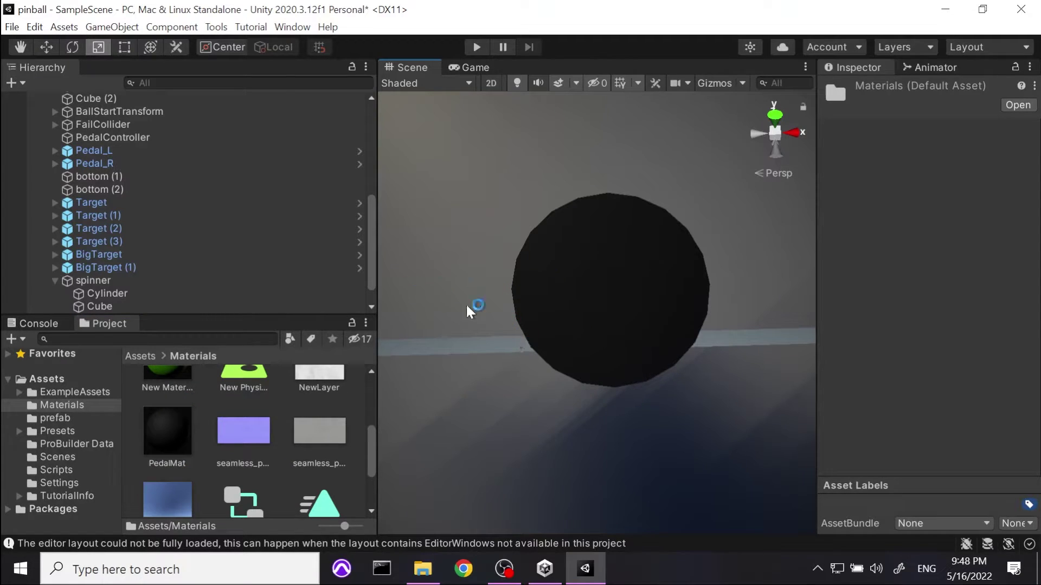
pyautogui.scroll(-2, 233, 451)
pyautogui.click(242, 470)
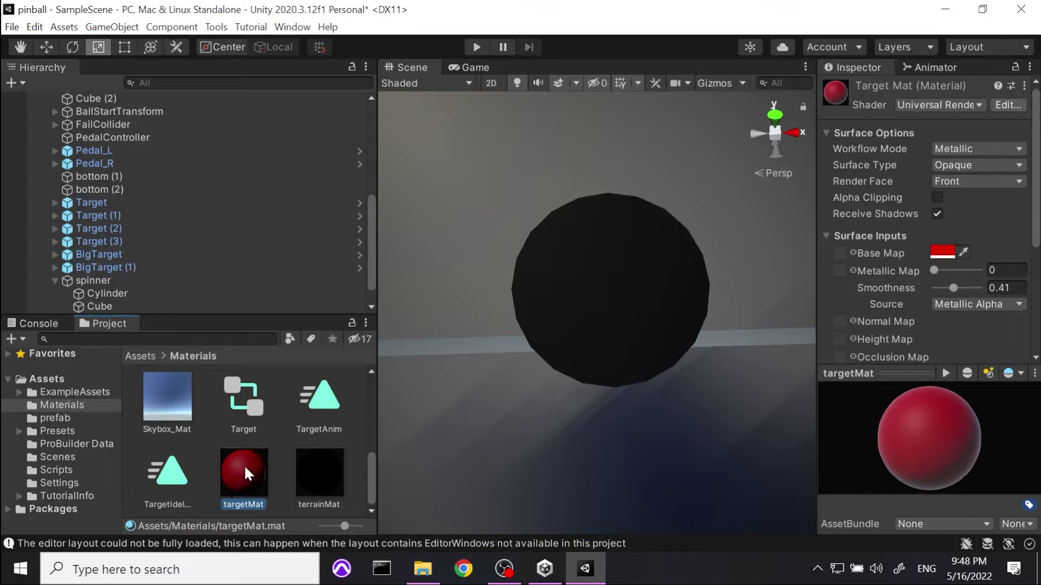
# Step: Duplicate targetMat and rename the copy 'spinnerMat'
pyautogui.hotkey('ctrl', 'd')
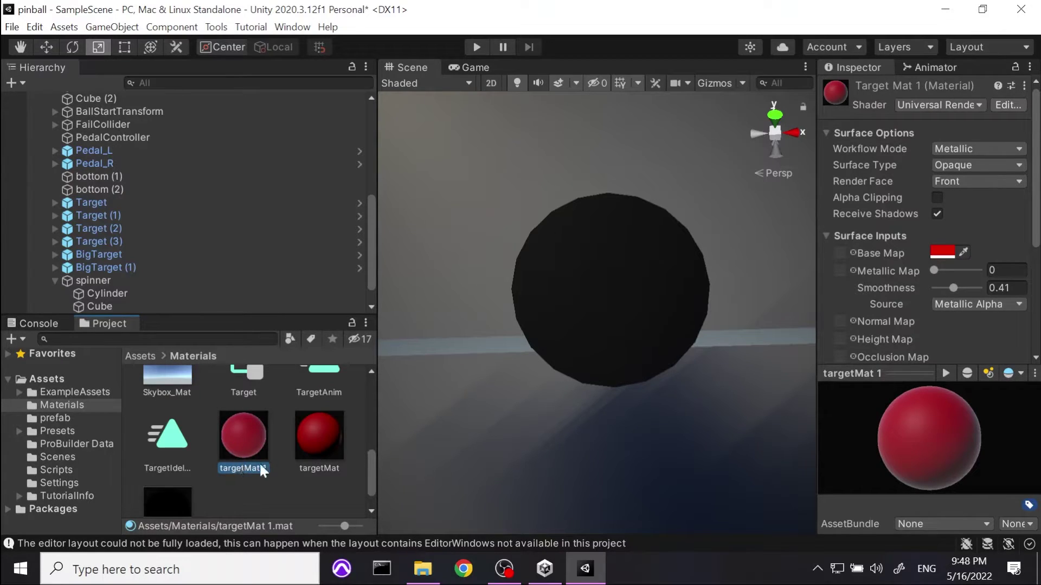
pyautogui.rightClick(255, 467)
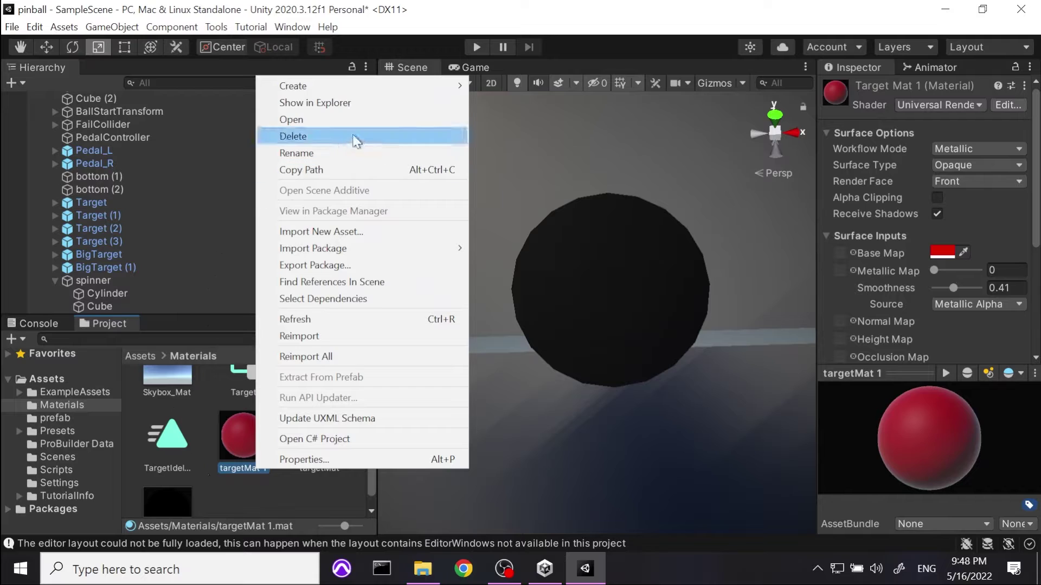
pyautogui.click(315, 154)
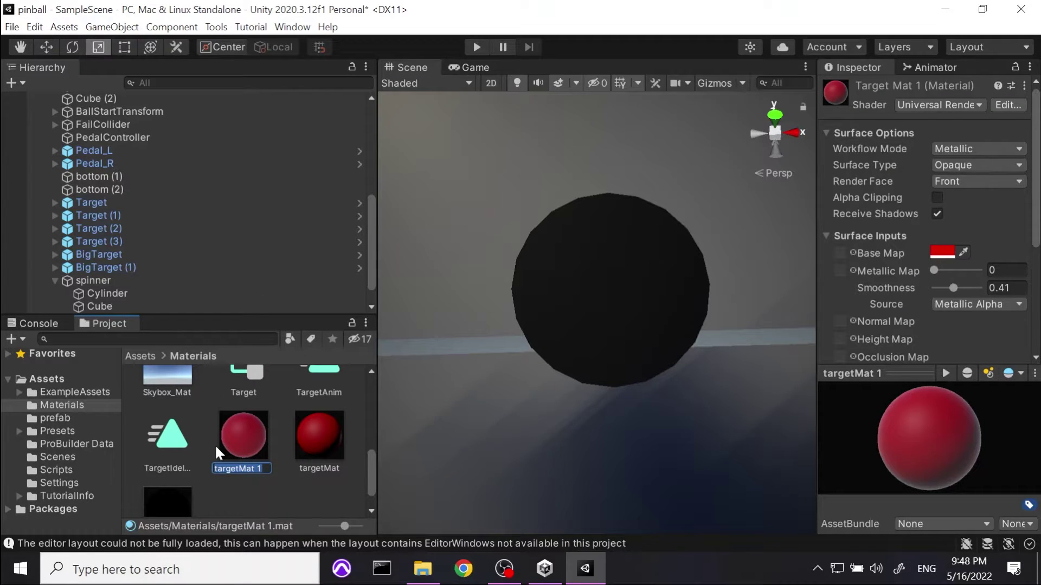
pyautogui.write('spinnerMat')
pyautogui.press('Return')
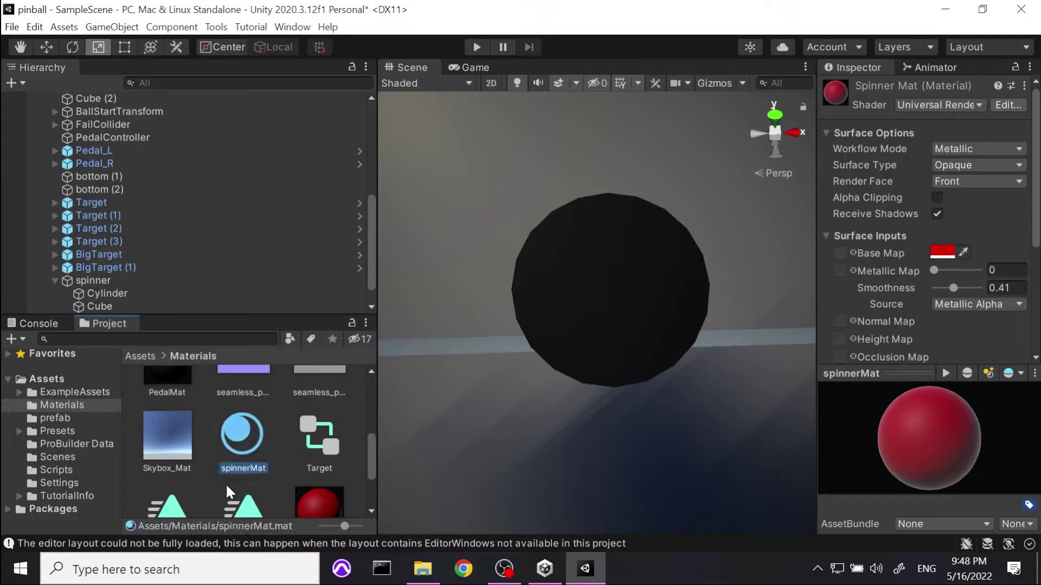
# Step: Set spinnerMat's base colour to magenta D600E0 and apply it to the spinner bar
pyautogui.click(941, 252)
pyautogui.click(977, 360)
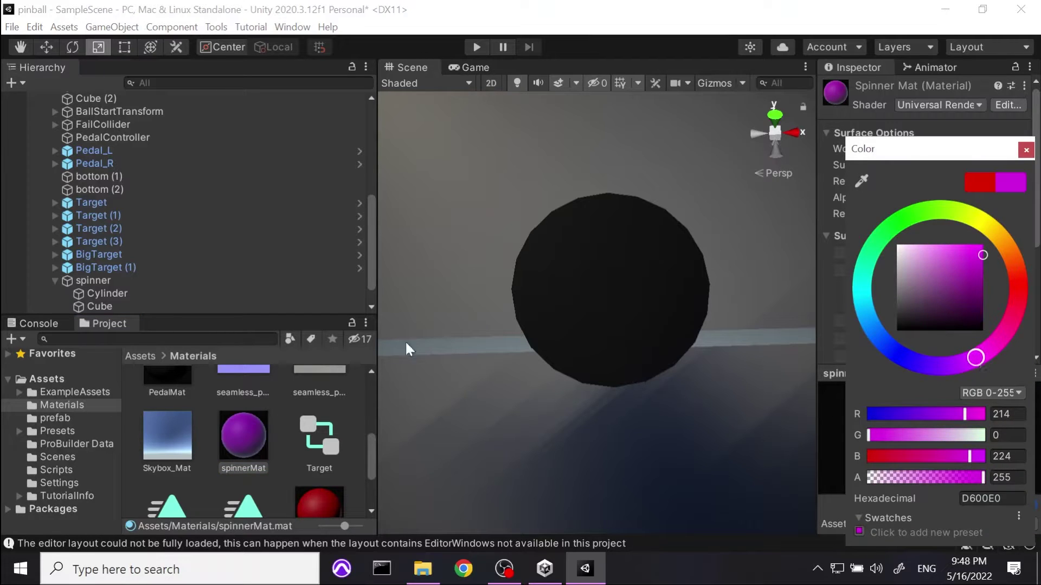
pyautogui.moveTo(228, 434); pyautogui.dragTo(472, 305)
pyautogui.scroll(-5, 514, 443)
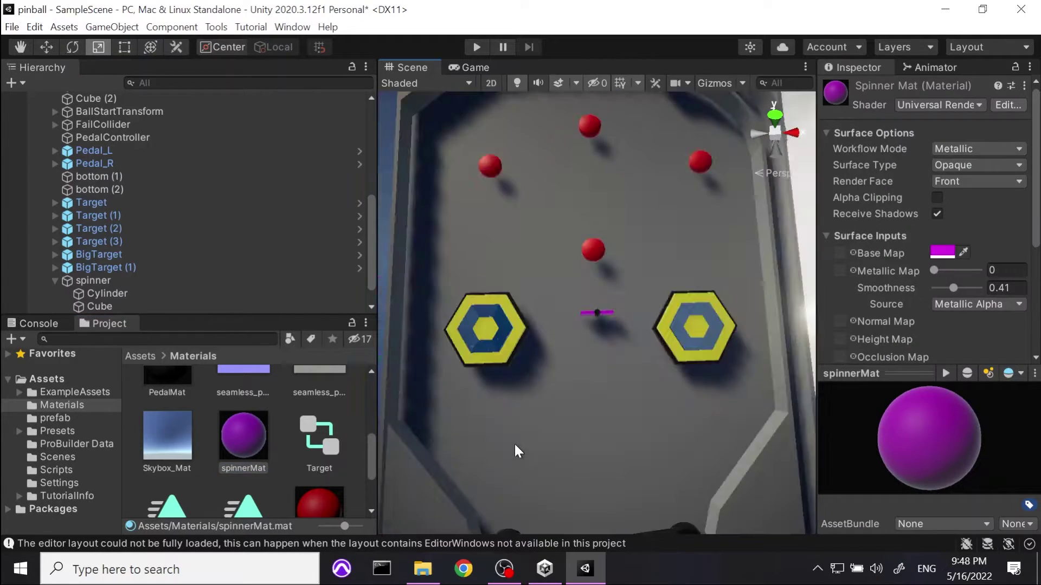
pyautogui.scroll(8, 515, 446)
pyautogui.scroll(-5, 532, 386)
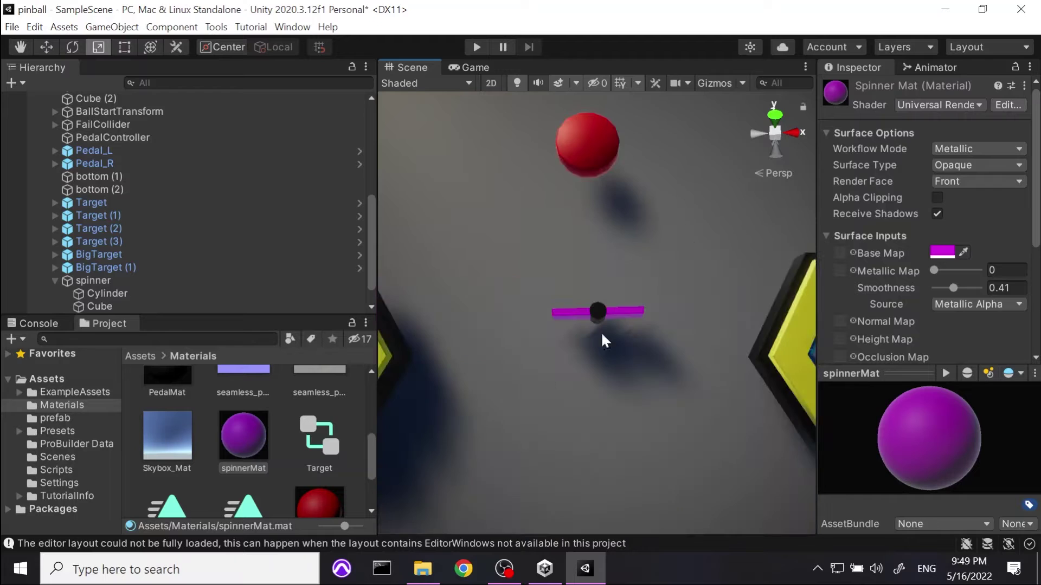
pyautogui.click(624, 314)
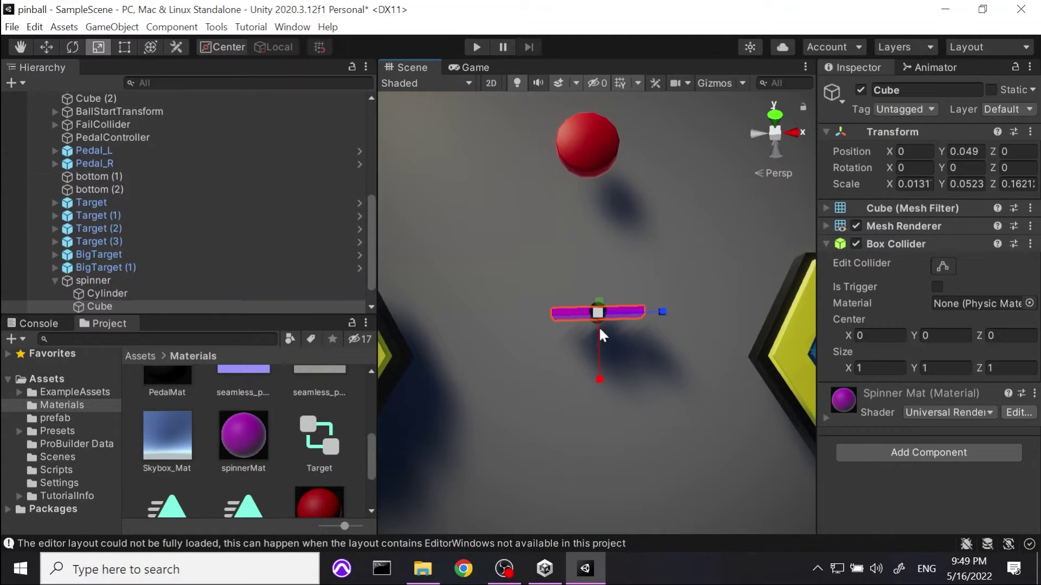
pyautogui.scroll(-3, 600, 304)
pyautogui.scroll(3, 586, 288)
# Step: Duplicate the spinner bar and rotate Cube (1) to Y 90 so the blades cross
pyautogui.hotkey('ctrl', 'd')
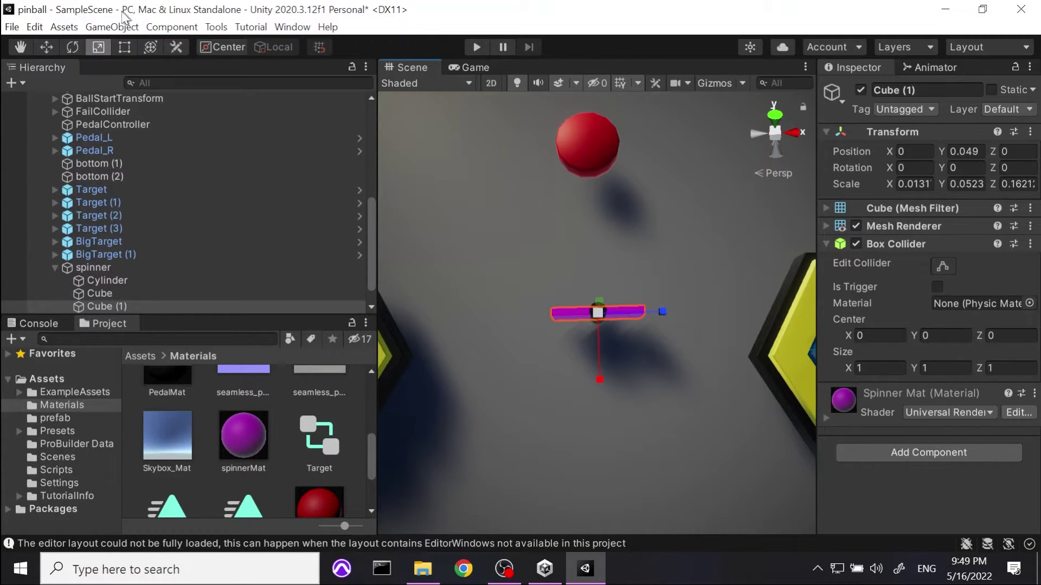
pyautogui.click(73, 47)
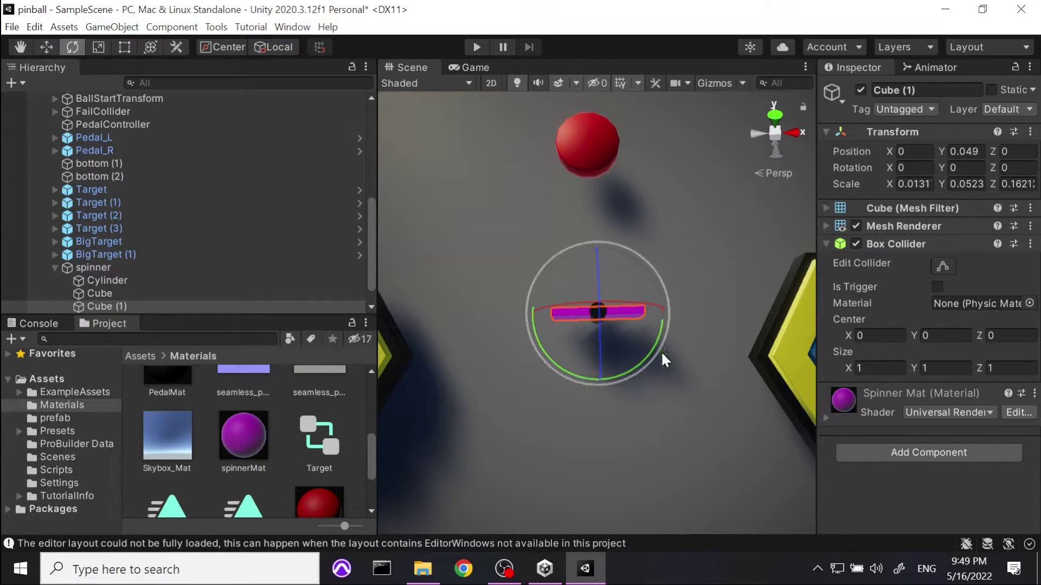
pyautogui.keyDown('ctrl'); pyautogui.moveTo(649, 346); pyautogui.dragTo(554, 492); pyautogui.keyUp('ctrl')
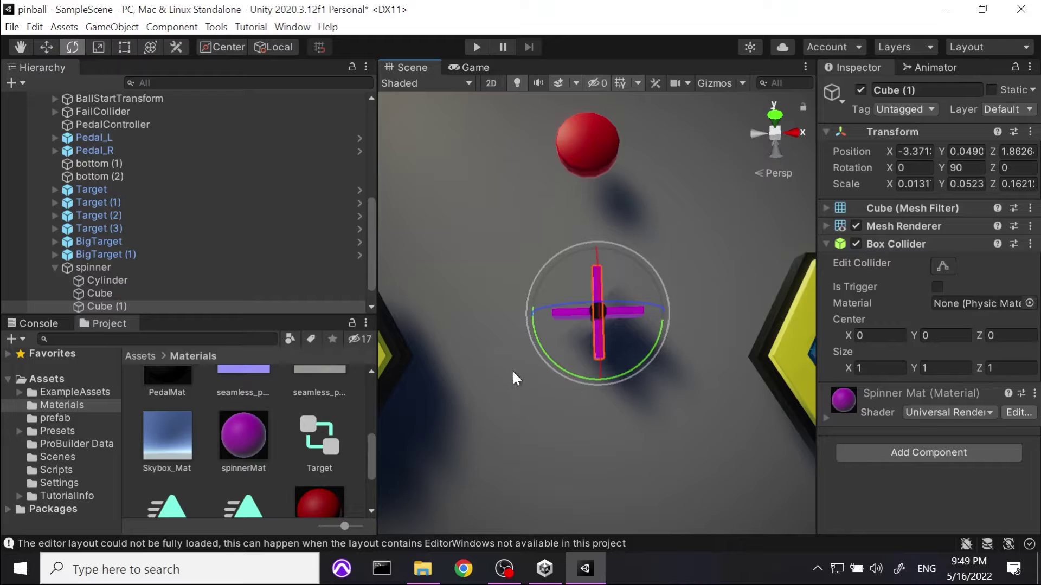
pyautogui.click(704, 227)
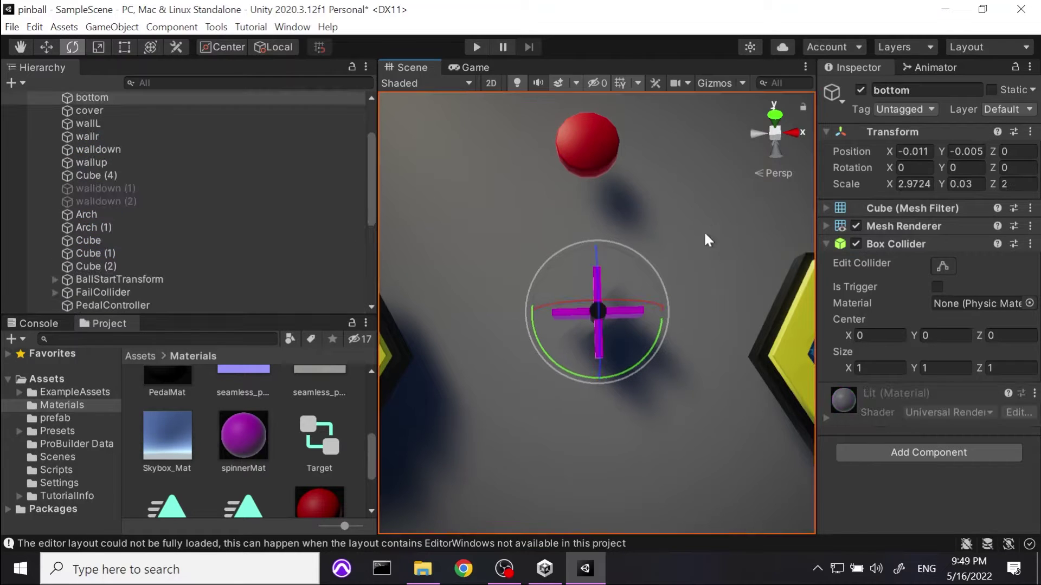
pyautogui.scroll(5, 649, 430)
pyautogui.keyDown('alt'); pyautogui.moveTo(649, 431); pyautogui.dragTo(699, 270); pyautogui.keyUp('alt')
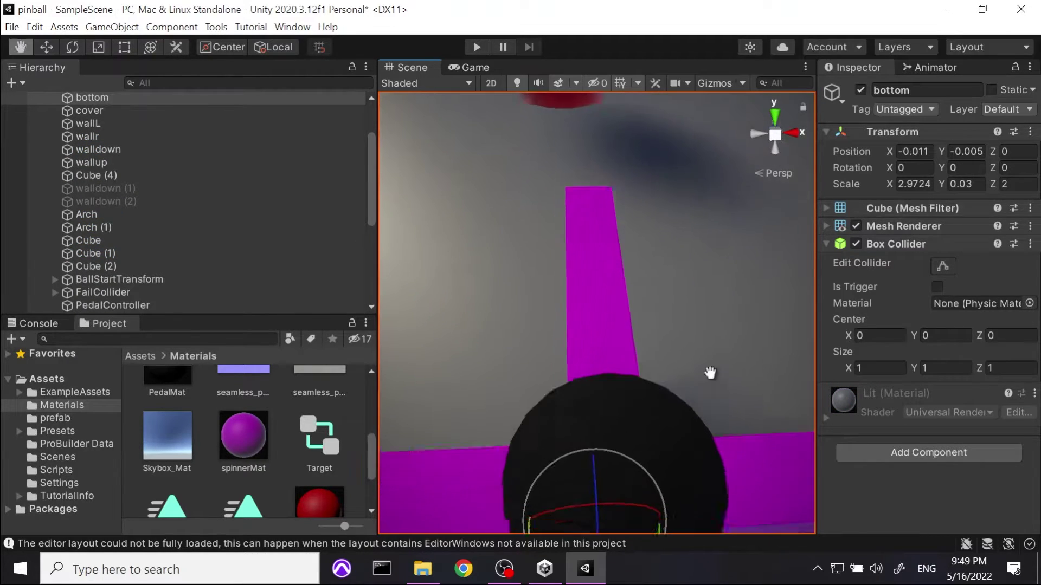
pyautogui.moveTo(711, 372); pyautogui.dragTo(714, 146, button='middle')
pyautogui.scroll(-6, 714, 162)
pyautogui.moveTo(672, 385); pyautogui.dragTo(642, 180, button='middle')
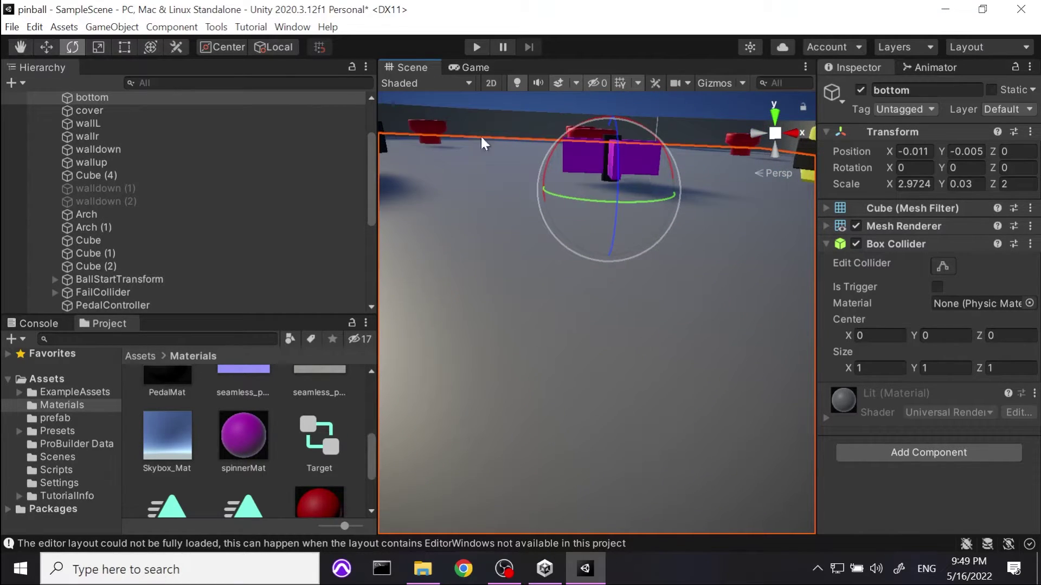
pyautogui.scroll(3, 112, 296)
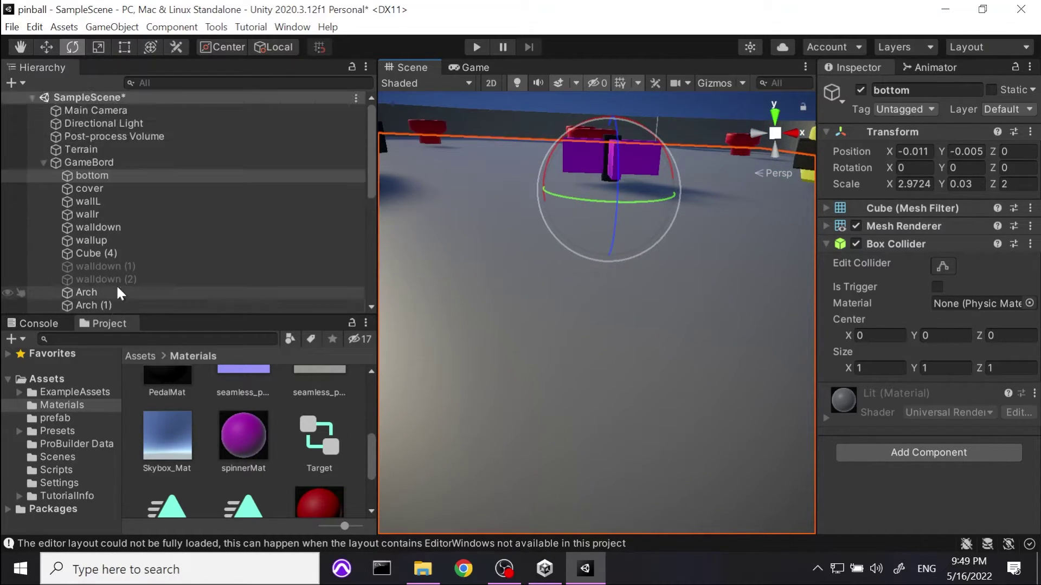
pyautogui.scroll(-7, 116, 284)
pyautogui.scroll(-2, 128, 239)
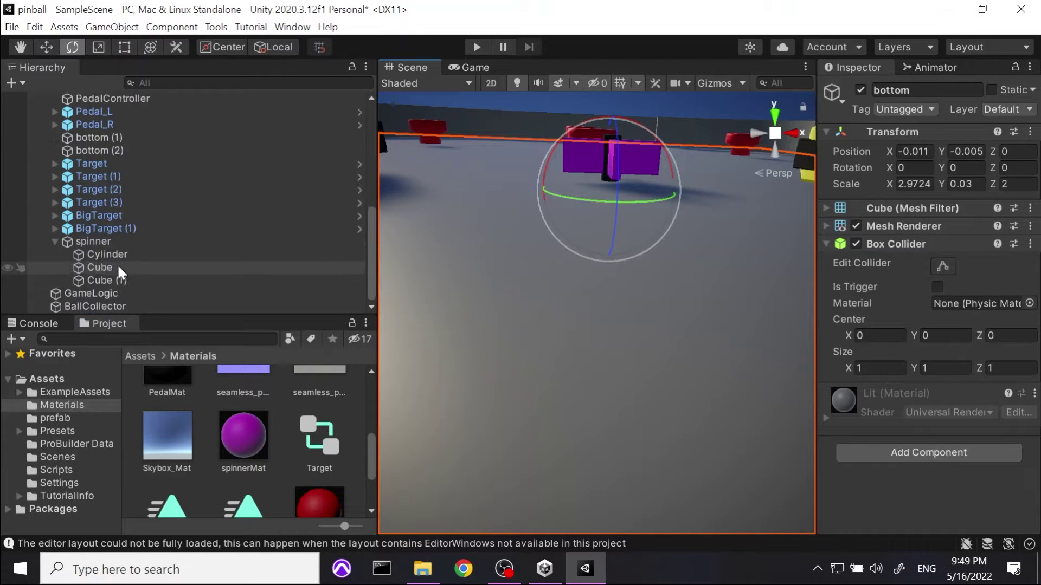
# Step: Frame the spinner's Cylinder and pull its bottom edge slightly down with the Rect tool
pyautogui.doubleClick(120, 254)
pyautogui.moveTo(569, 331); pyautogui.dragTo(604, 249, button='right')
pyautogui.moveTo(637, 312); pyautogui.dragTo(751, 59, button='middle')
pyautogui.keyDown('alt'); pyautogui.moveTo(751, 64); pyautogui.dragTo(735, 41); pyautogui.keyUp('alt')
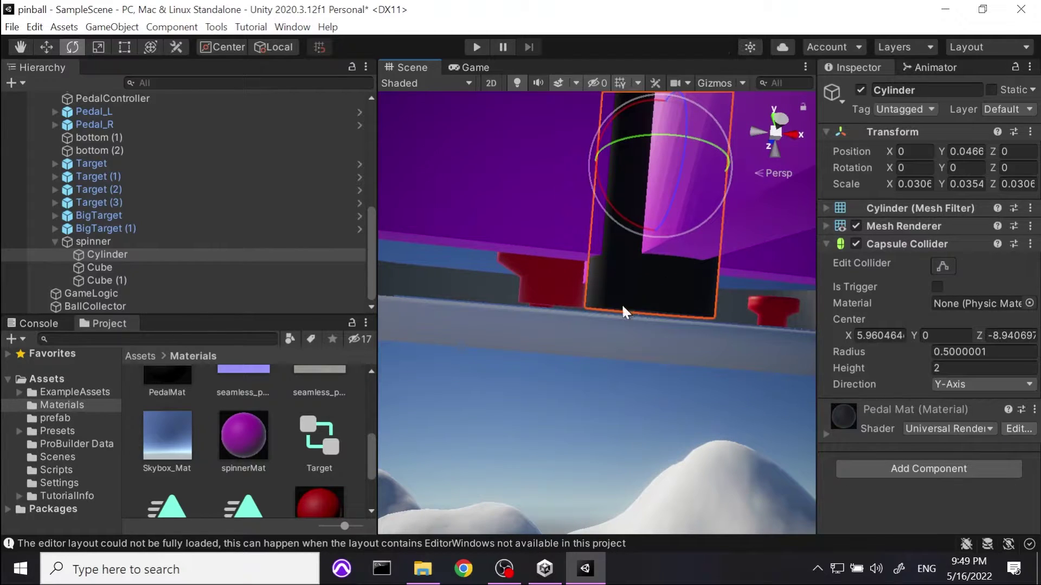
pyautogui.click(125, 46)
pyautogui.moveTo(644, 314); pyautogui.dragTo(644, 316)
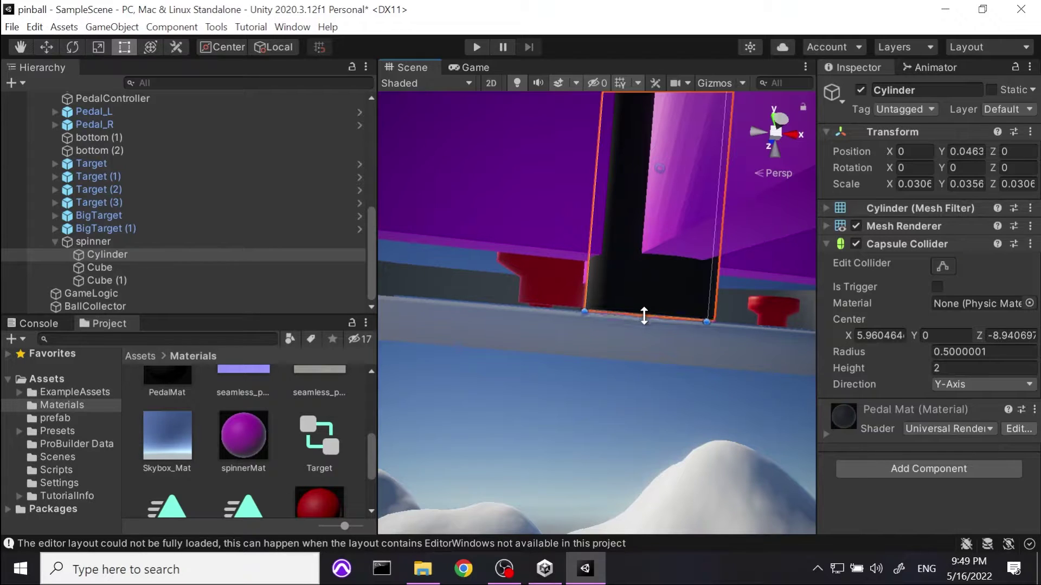
# Step: Select both spinner bars, Cube (1) and the horizontal Cube
pyautogui.scroll(-15, 678, 174)
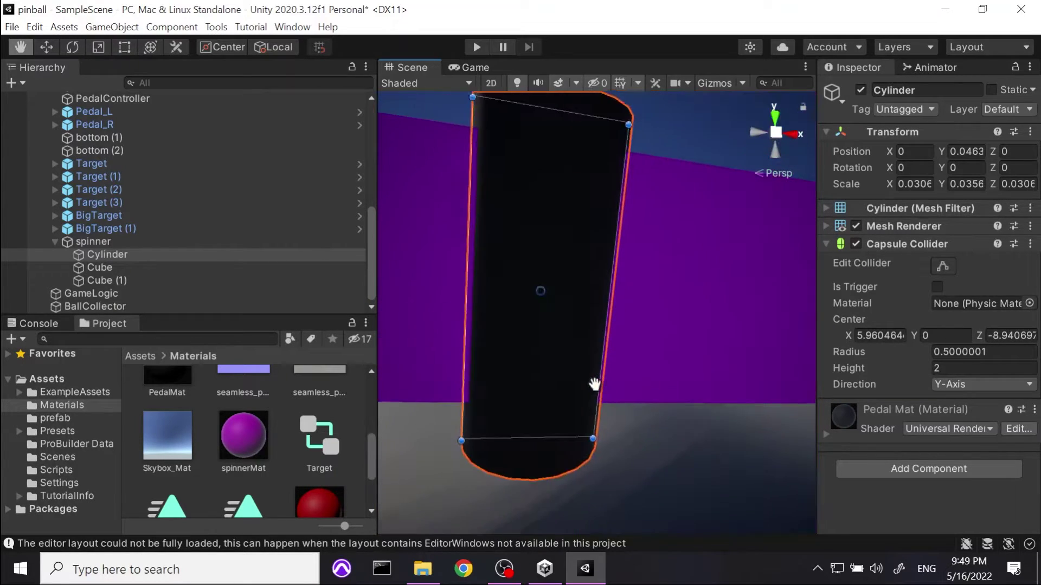
pyautogui.scroll(5, 602, 321)
pyautogui.moveTo(599, 314); pyautogui.dragTo(568, 325, button='right')
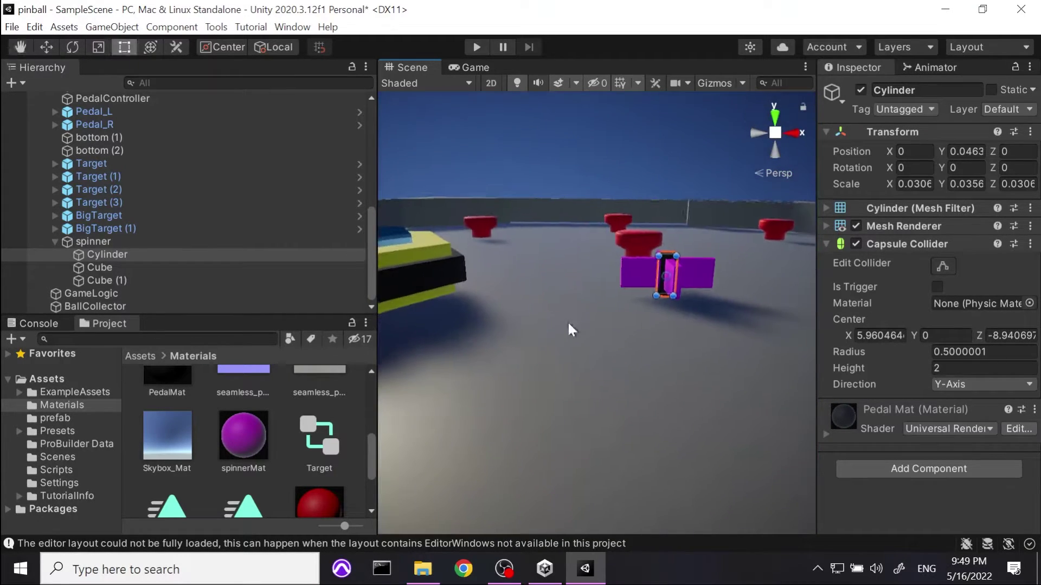
pyautogui.moveTo(568, 324); pyautogui.dragTo(462, 573, button='middle')
pyautogui.moveTo(605, 404); pyautogui.dragTo(653, 515, button='right')
pyautogui.scroll(4, 599, 457)
pyautogui.scroll(-5, 599, 457)
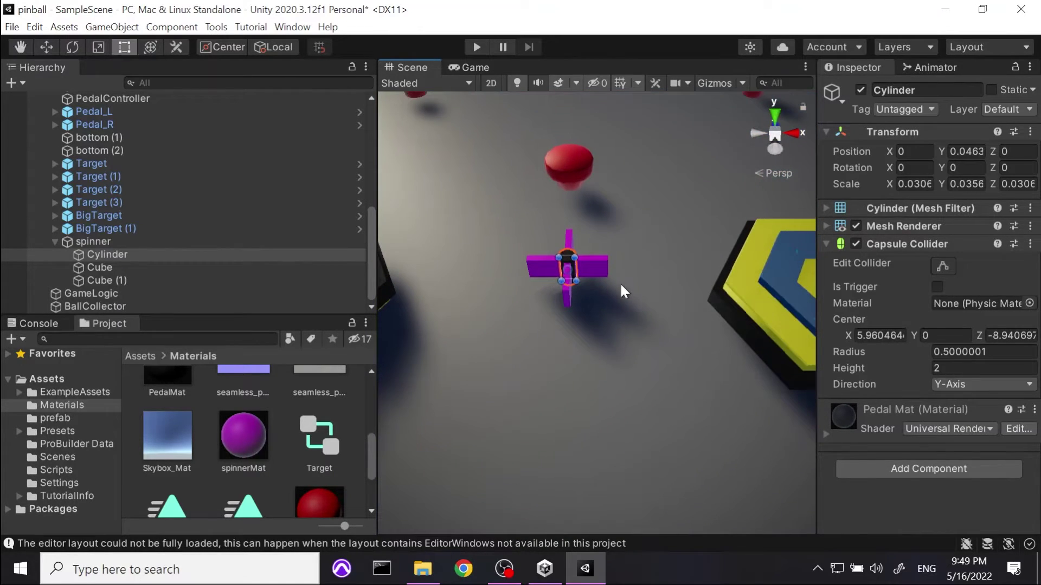
pyautogui.scroll(5, 621, 286)
pyautogui.moveTo(620, 285); pyautogui.dragTo(612, 352, button='right')
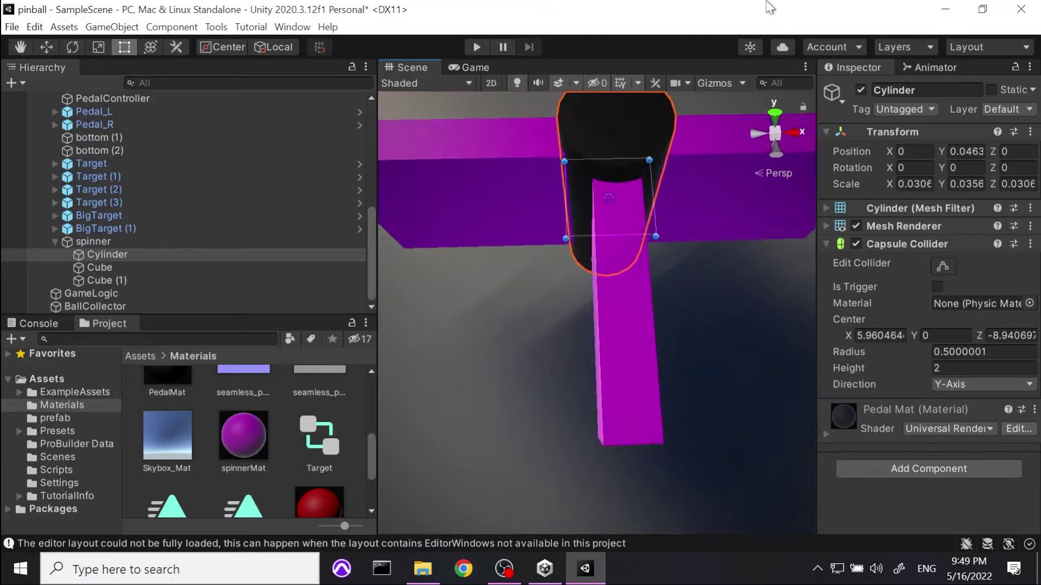
pyautogui.scroll(-5, 640, 217)
pyautogui.scroll(5, 641, 226)
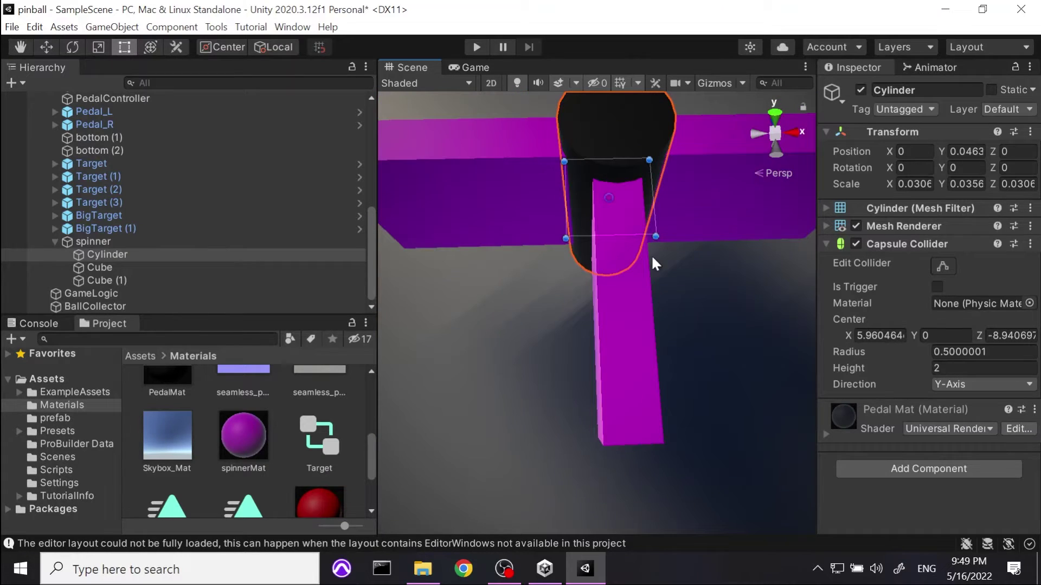
pyautogui.click(614, 303)
pyautogui.keyDown('shift'); pyautogui.click(744, 172); pyautogui.keyUp('shift')
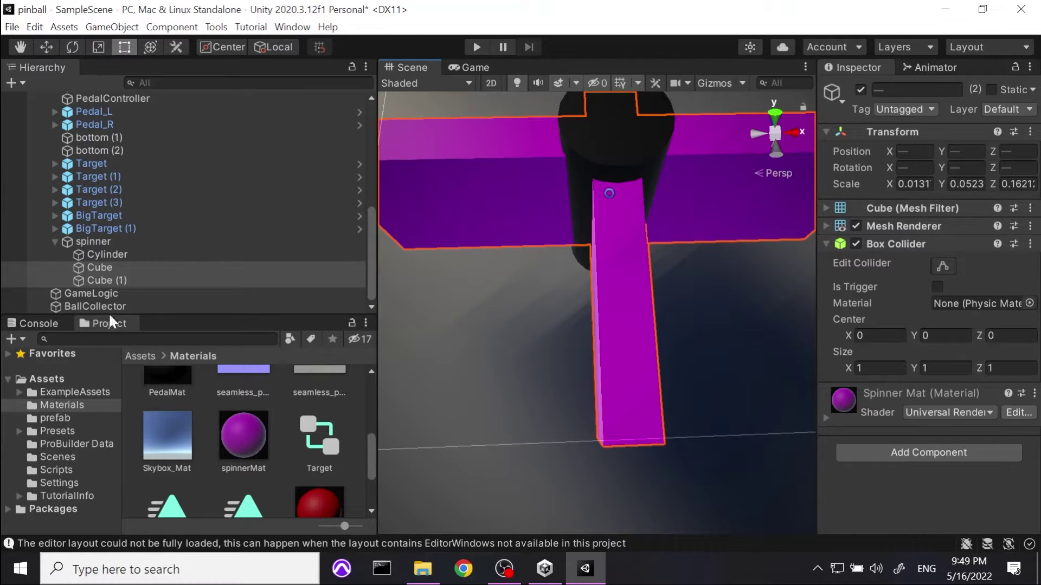
# Step: Duplicate both spinner bars and thin the copies to Scale Y 0.0232
pyautogui.hotkey('ctrl', 'd')
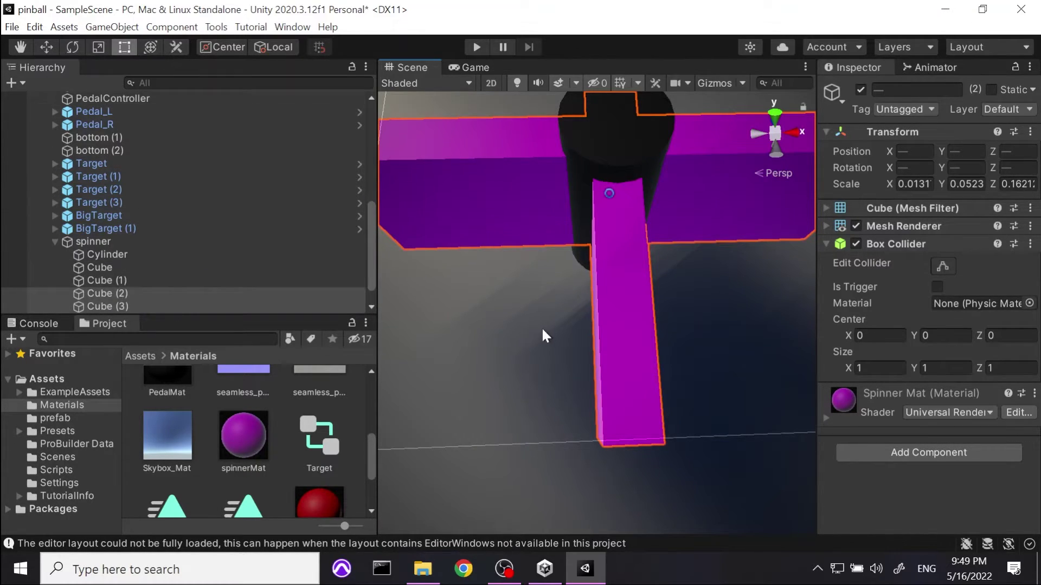
pyautogui.moveTo(543, 329); pyautogui.dragTo(633, 138, button='right')
pyautogui.moveTo(603, 390); pyautogui.dragTo(705, 22, button='middle')
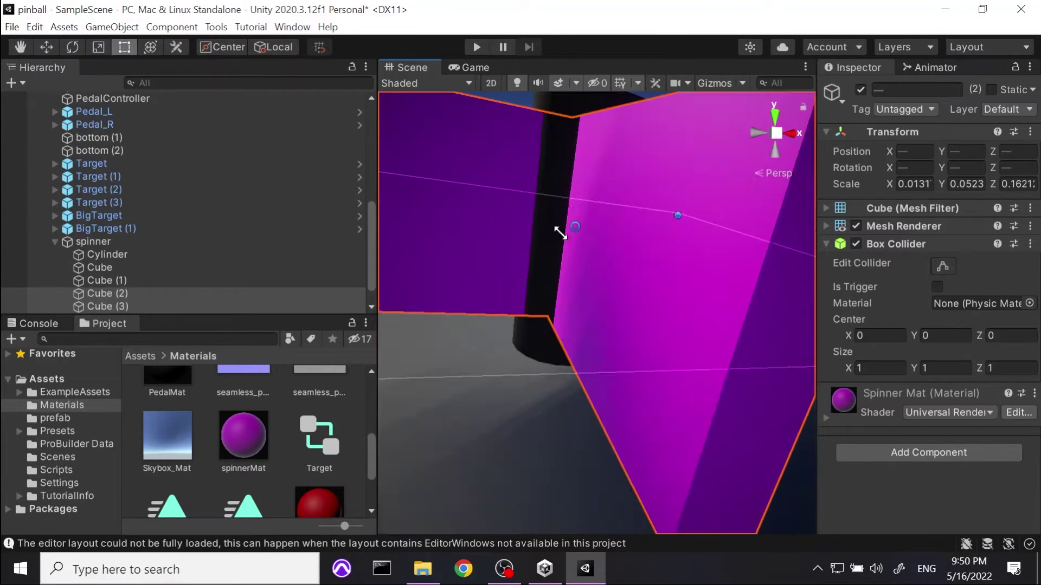
pyautogui.moveTo(561, 233); pyautogui.dragTo(635, 191, button='right')
pyautogui.moveTo(482, 383); pyautogui.dragTo(537, 296, button='middle')
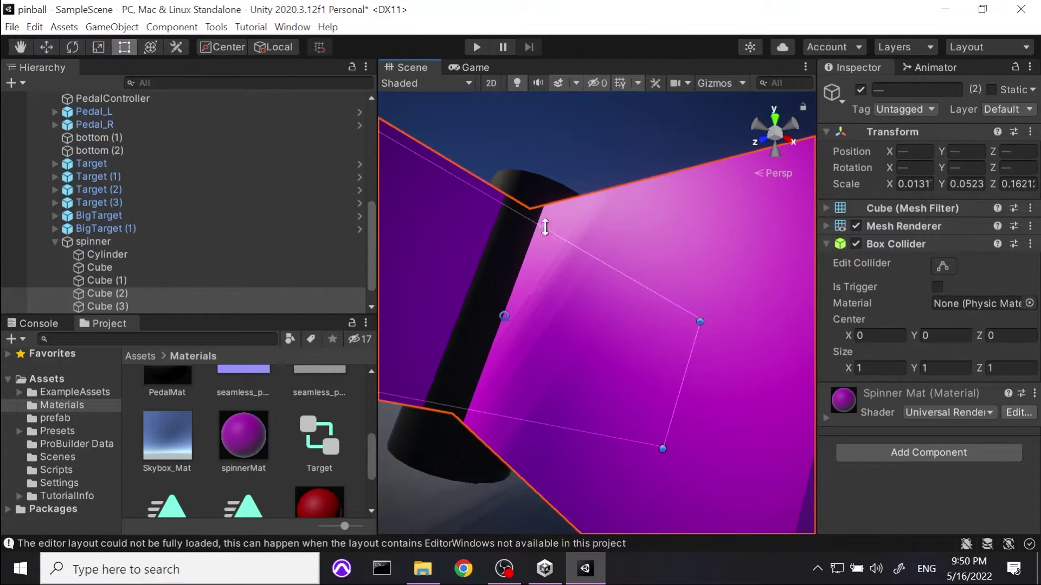
pyautogui.moveTo(546, 232); pyautogui.dragTo(499, 255)
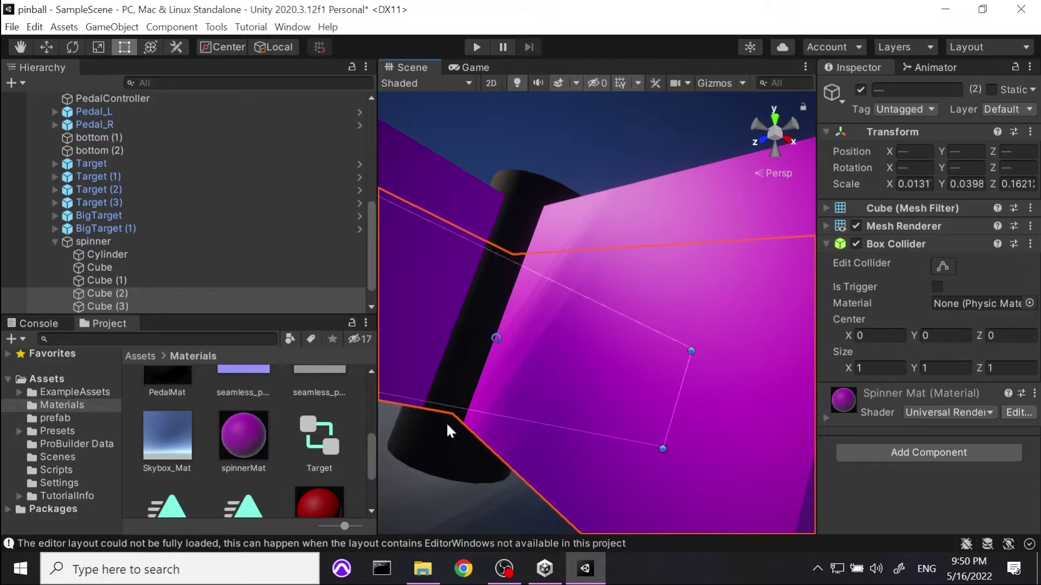
pyautogui.moveTo(452, 406); pyautogui.dragTo(519, 231)
# Step: Enlarge Cube (2) and Cube (3) uniformly to 0.0169 × 0.0300 × 0.2090
pyautogui.moveTo(519, 228); pyautogui.dragTo(345, 320, button='right')
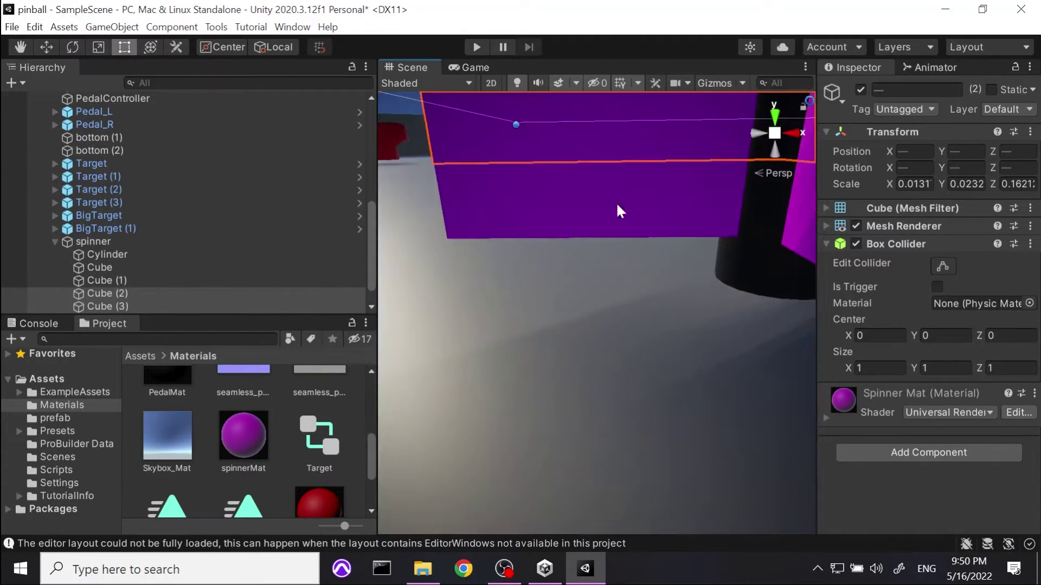
pyautogui.moveTo(616, 203); pyautogui.dragTo(535, 358, button='middle')
pyautogui.scroll(-6, 527, 367)
pyautogui.scroll(6, 581, 305)
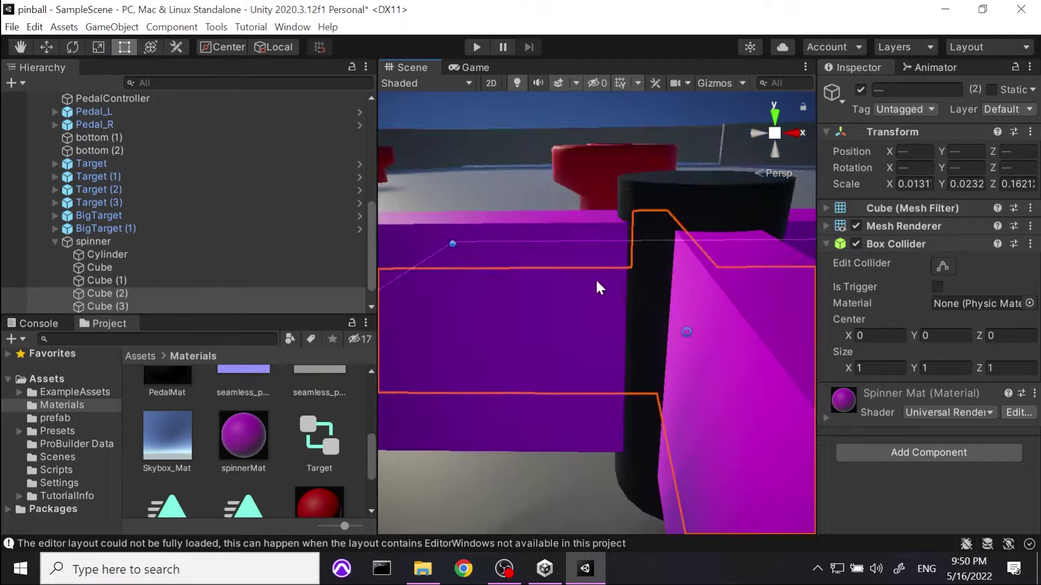
pyautogui.moveTo(595, 279); pyautogui.dragTo(572, 352, button='right')
pyautogui.scroll(-6, 571, 350)
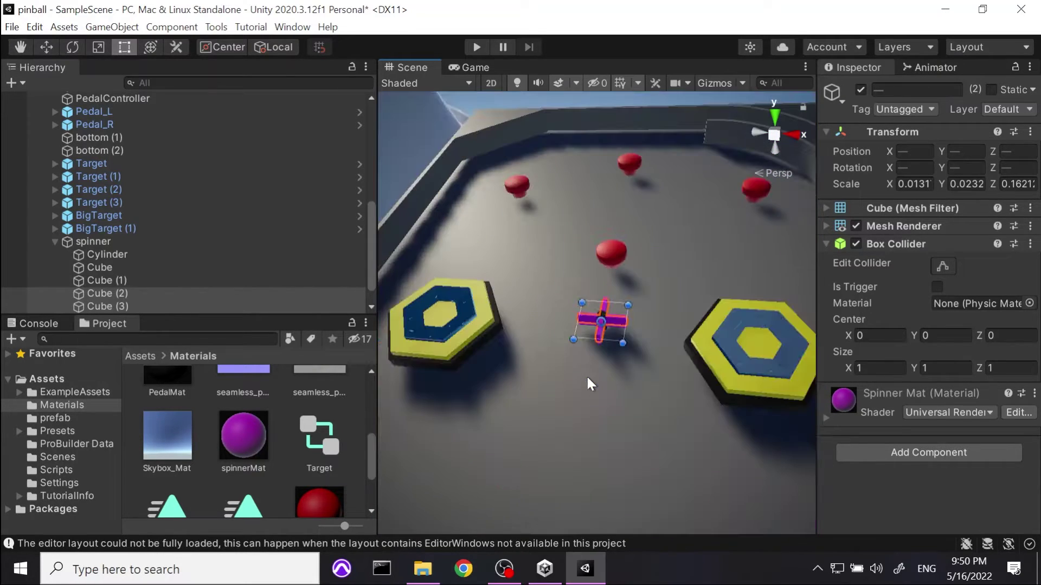
pyautogui.scroll(3, 586, 375)
pyautogui.scroll(5, 587, 375)
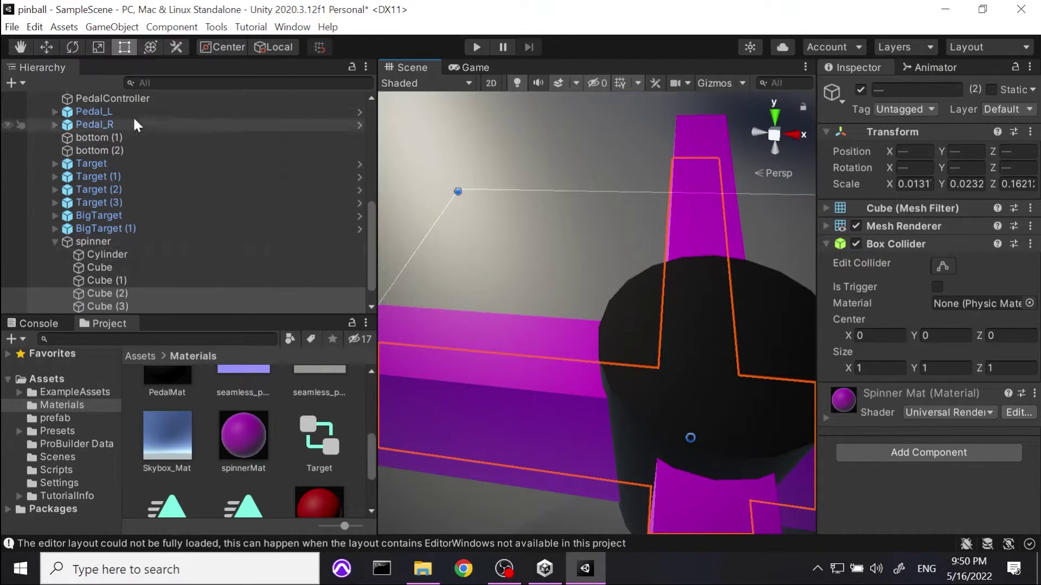
pyautogui.click(98, 47)
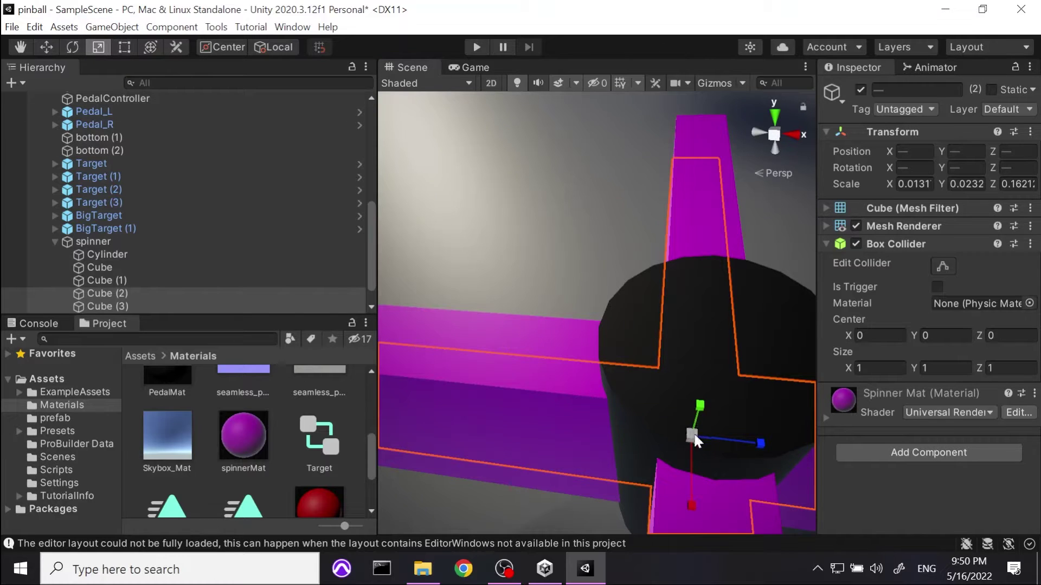
pyautogui.moveTo(692, 434); pyautogui.dragTo(702, 418)
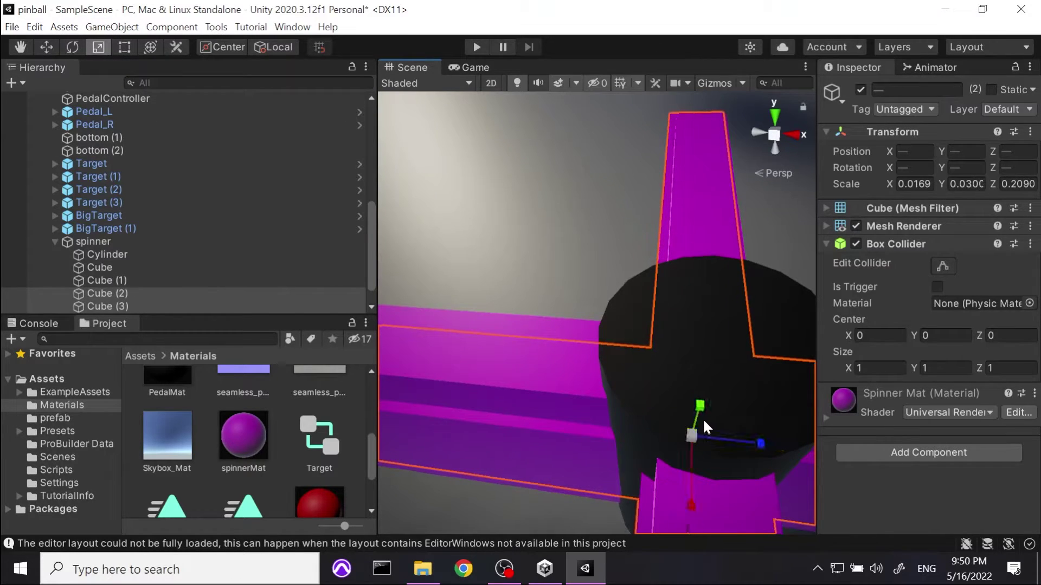
pyautogui.scroll(-5, 695, 349)
pyautogui.scroll(3, 687, 354)
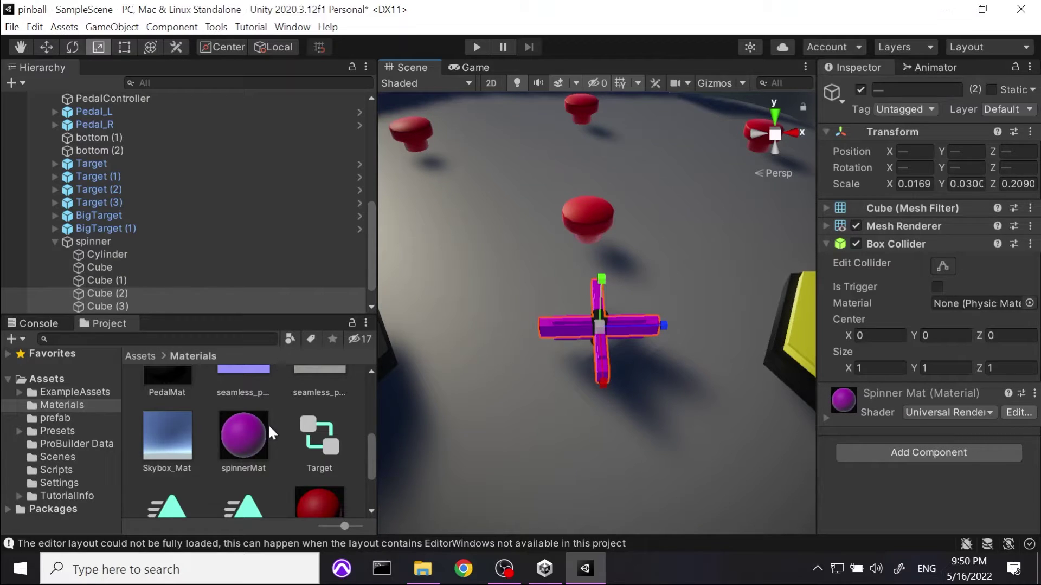
# Step: Apply the black PedalMat material to the spinner arms
pyautogui.click(181, 379)
pyautogui.moveTo(165, 399); pyautogui.dragTo(550, 333)
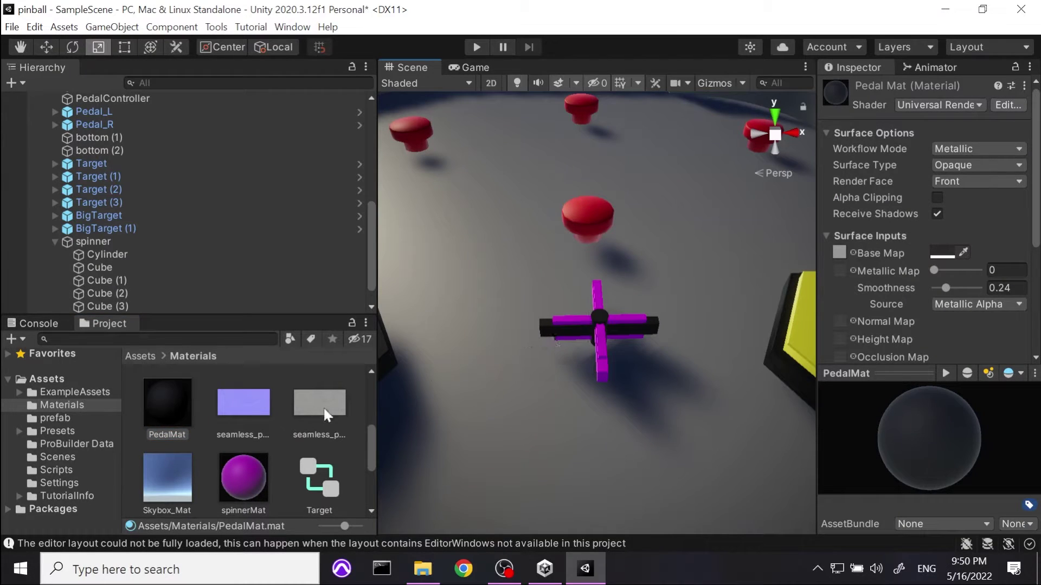
pyautogui.moveTo(154, 414); pyautogui.dragTo(599, 373)
pyautogui.scroll(5, 613, 330)
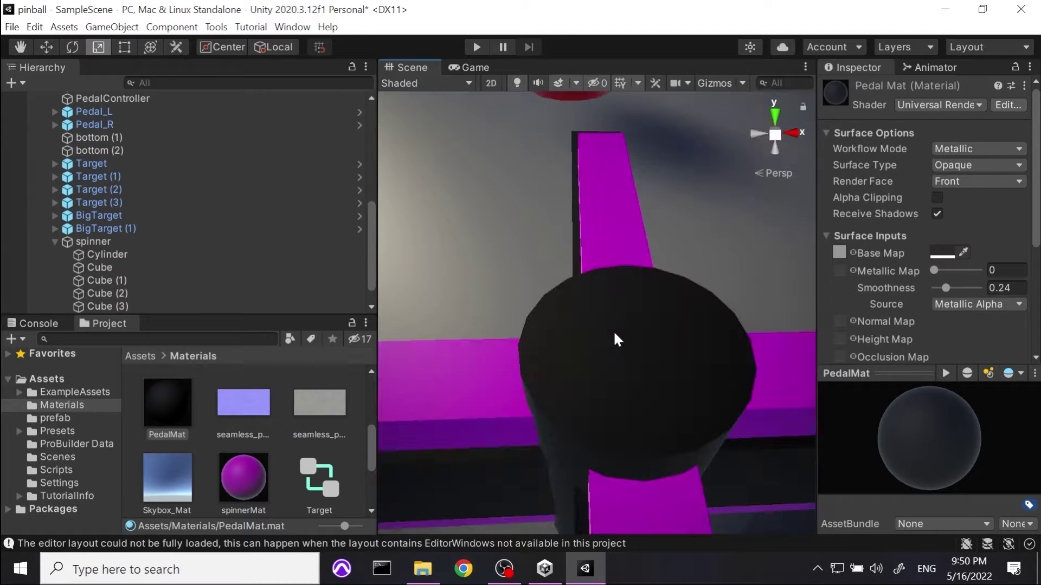
pyautogui.scroll(-5, 613, 331)
pyautogui.moveTo(611, 331); pyautogui.dragTo(643, 328, button='right')
pyautogui.moveTo(642, 329); pyautogui.dragTo(686, 329, button='middle')
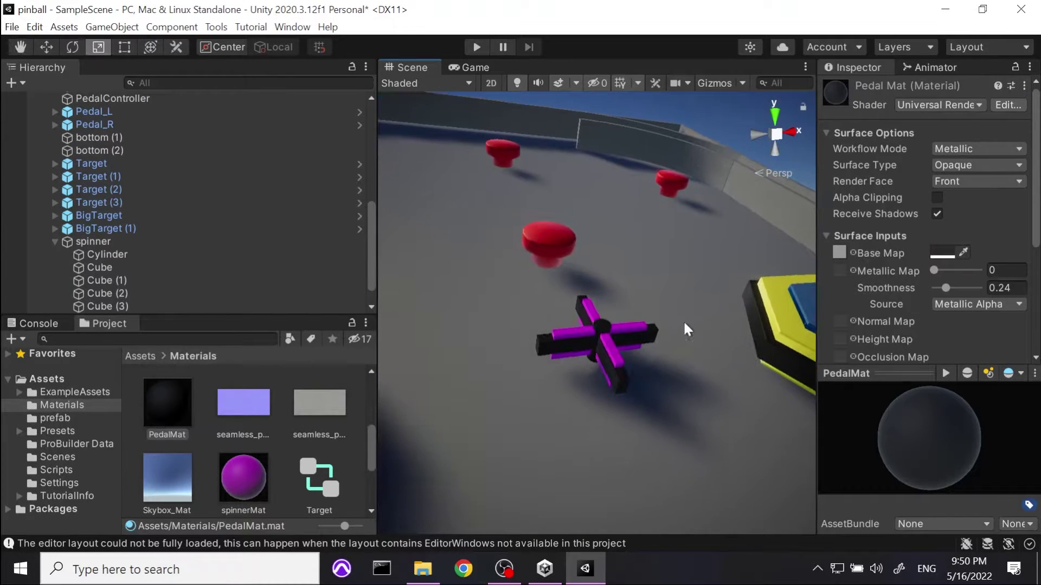
# Step: Shorten Cube (3) to a Z scale of 0.1729
pyautogui.click(611, 381)
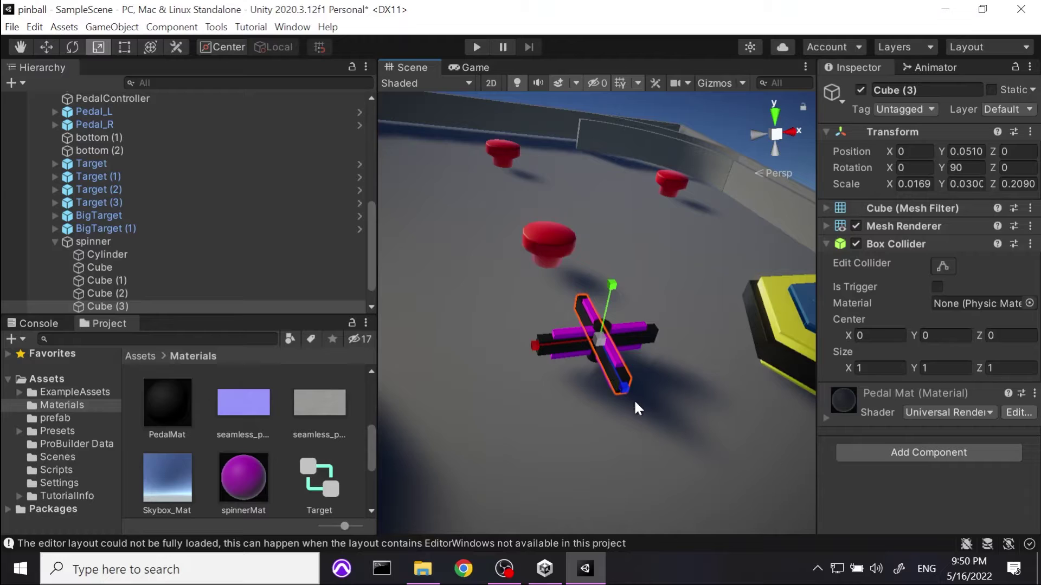
pyautogui.moveTo(626, 388); pyautogui.dragTo(624, 385)
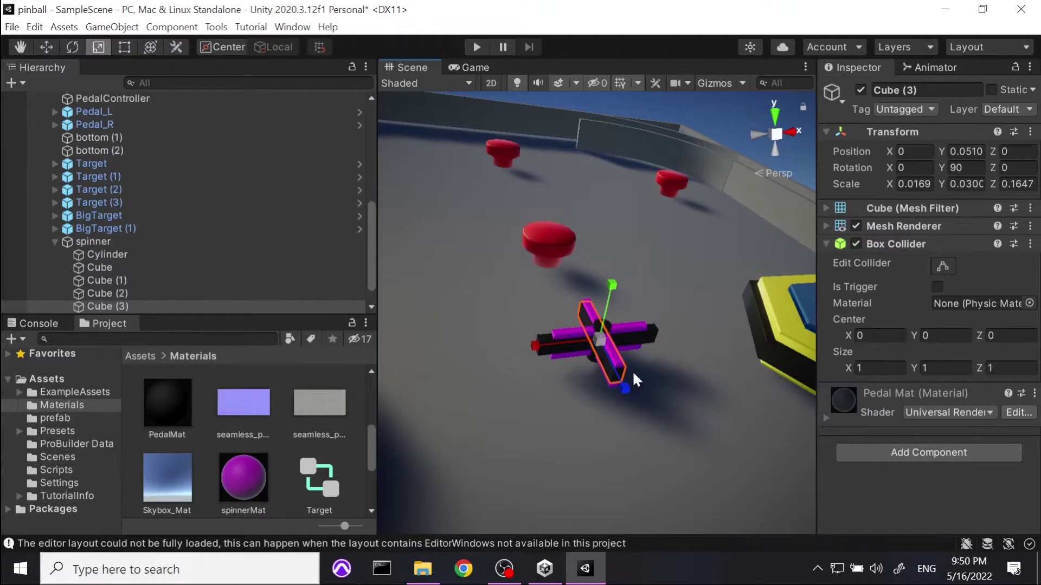
pyautogui.moveTo(627, 385)
pyautogui.mouseDown()
pyautogui.moveTo(632, 391)
pyautogui.moveTo(629, 382)
pyautogui.mouseUp()
# Step: Delete the spinner arms Cube and Cube (2)
pyautogui.click(95, 293)
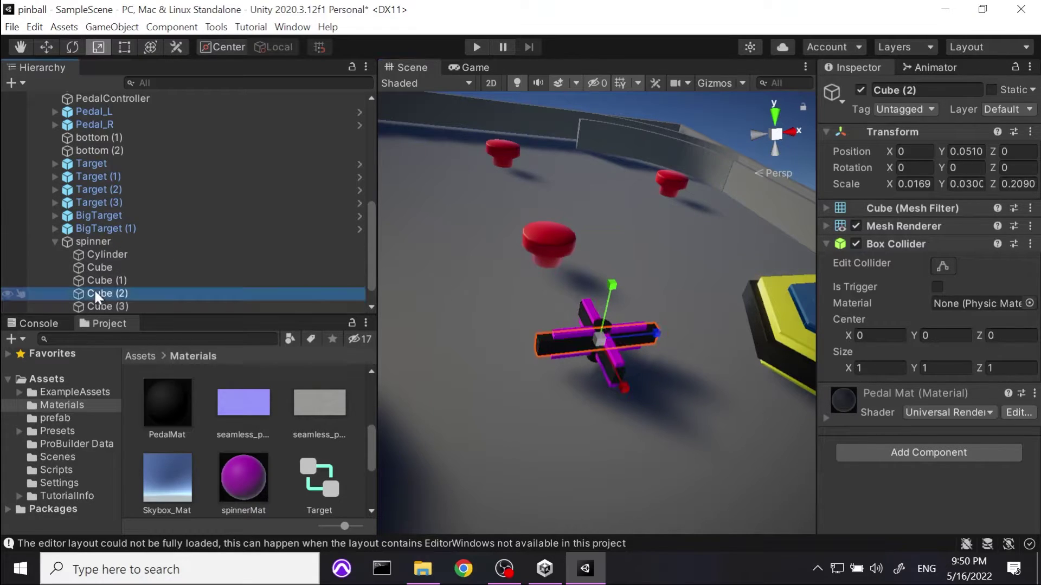
pyautogui.keyDown('ctrl'); pyautogui.click(97, 267); pyautogui.keyUp('ctrl')
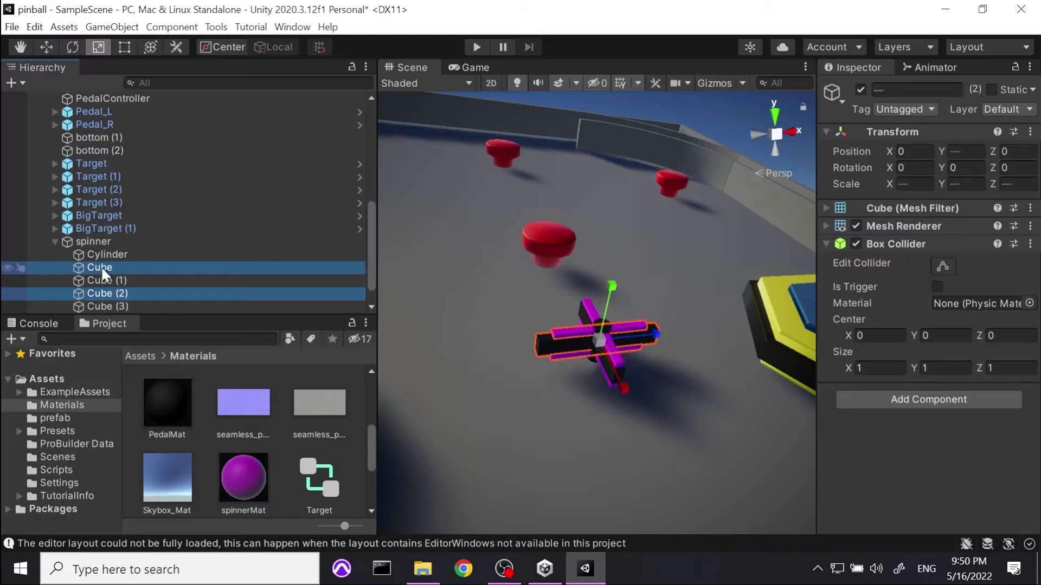
pyautogui.press('Delete')
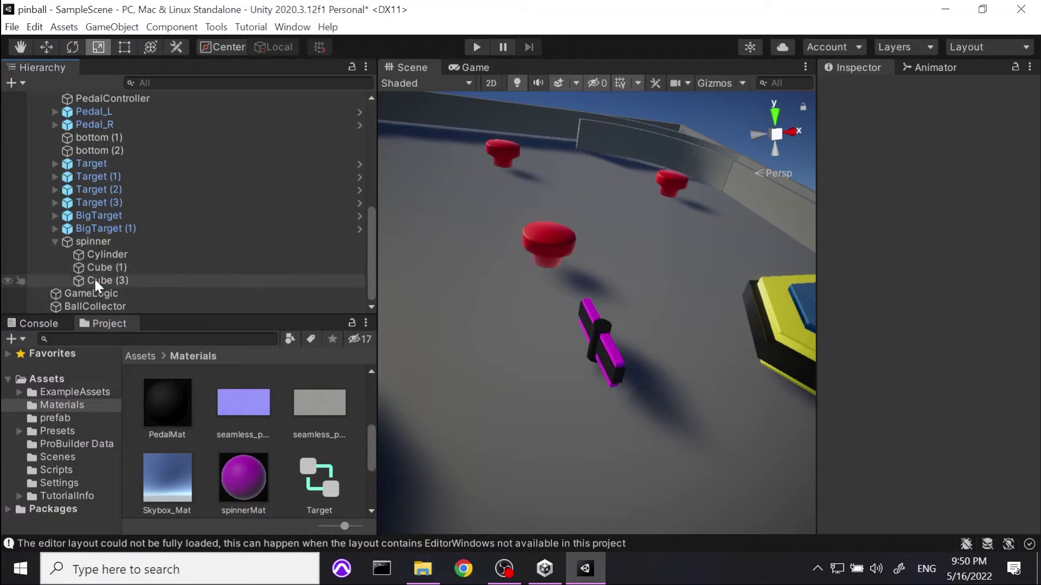
# Step: Duplicate Cube (1) and Cube (3) and turn the copies to Y rotation 180
pyautogui.click(100, 267)
pyautogui.keyDown('ctrl'); pyautogui.click(93, 279); pyautogui.keyUp('ctrl')
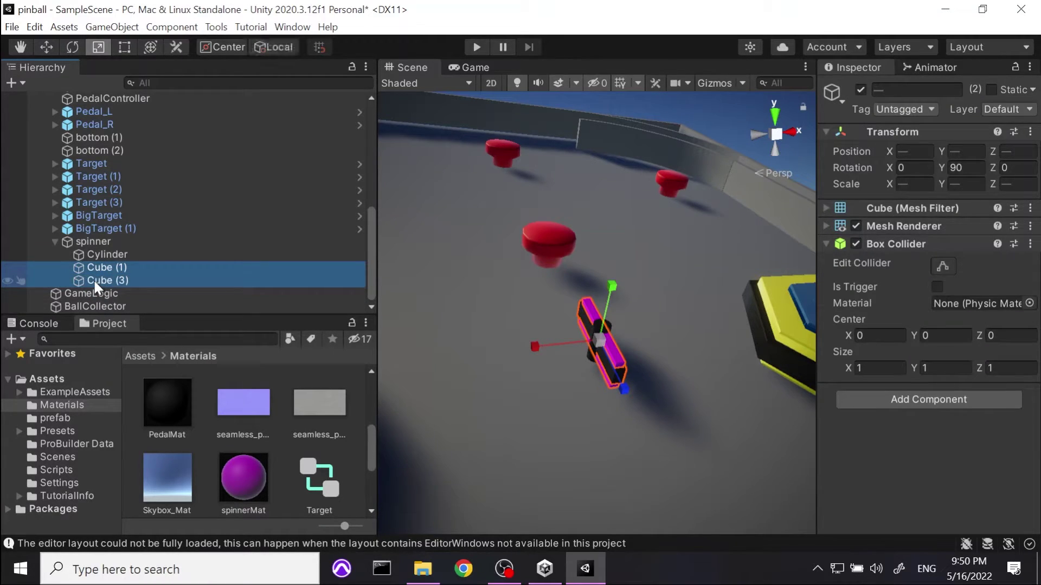
pyautogui.hotkey('ctrl', 'd')
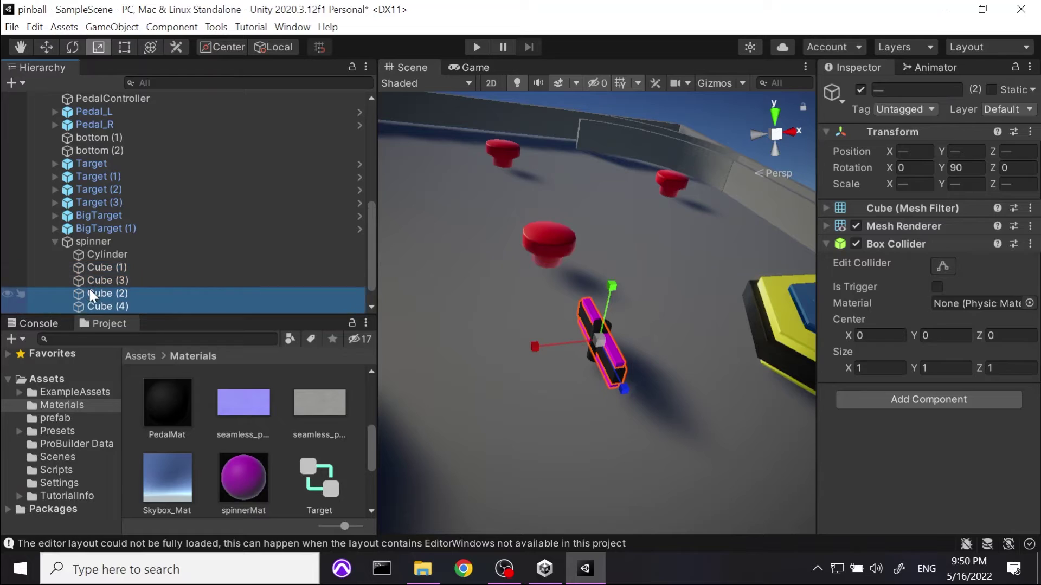
pyautogui.click(72, 47)
pyautogui.moveTo(602, 386); pyautogui.dragTo(446, 302)
pyautogui.click(702, 252)
pyautogui.scroll(-5, 702, 249)
pyautogui.moveTo(703, 243); pyautogui.dragTo(620, 298, button='right')
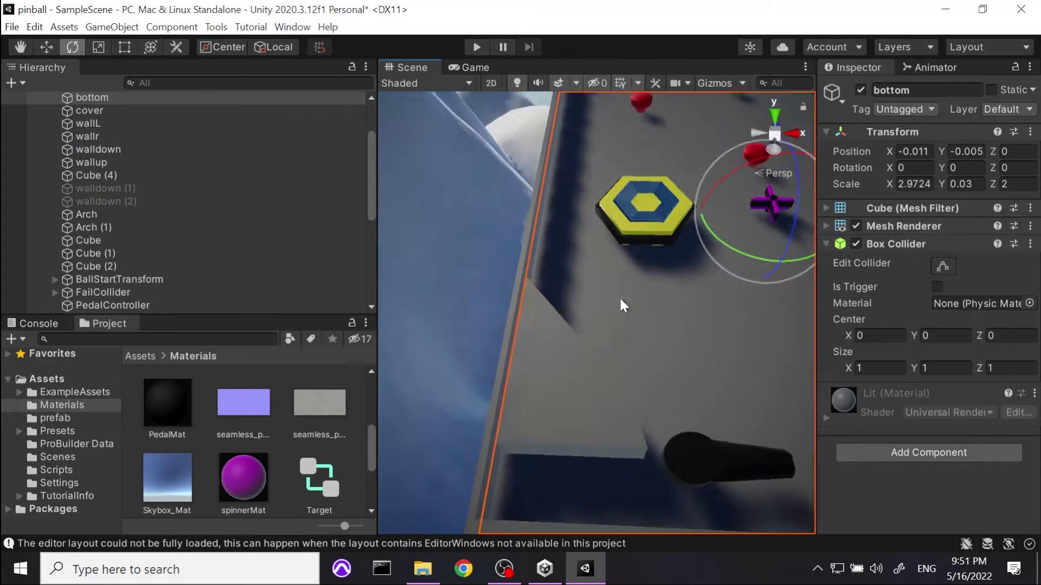
pyautogui.moveTo(620, 298); pyautogui.dragTo(493, 419, button='middle')
pyautogui.moveTo(494, 420); pyautogui.dragTo(567, 330, button='right')
pyautogui.moveTo(567, 330); pyautogui.dragTo(638, 211, button='middle')
pyautogui.click(576, 82)
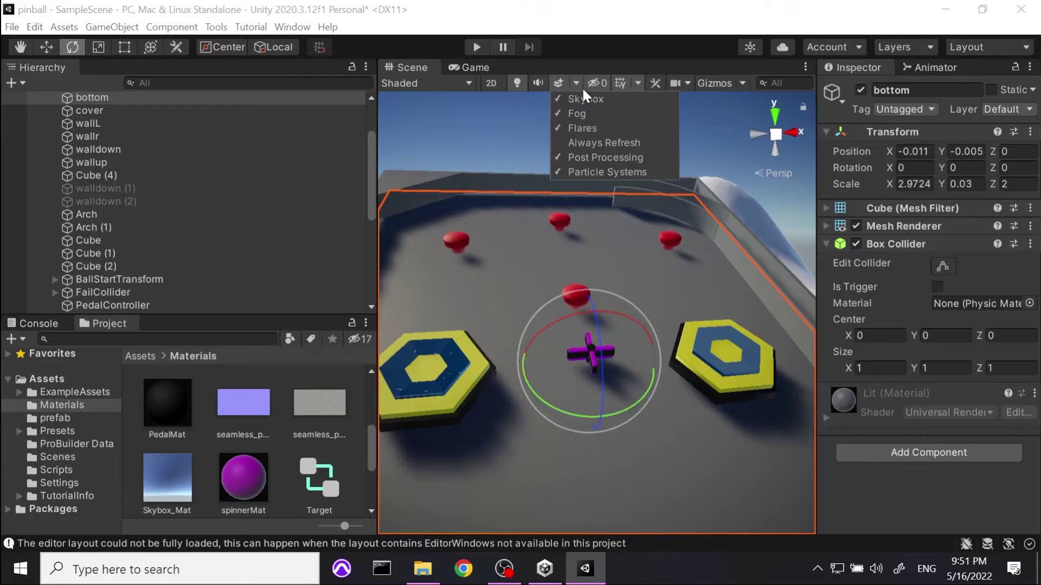
pyautogui.click(514, 117)
pyautogui.scroll(3, 607, 400)
pyautogui.moveTo(608, 400); pyautogui.dragTo(586, 209, button='right')
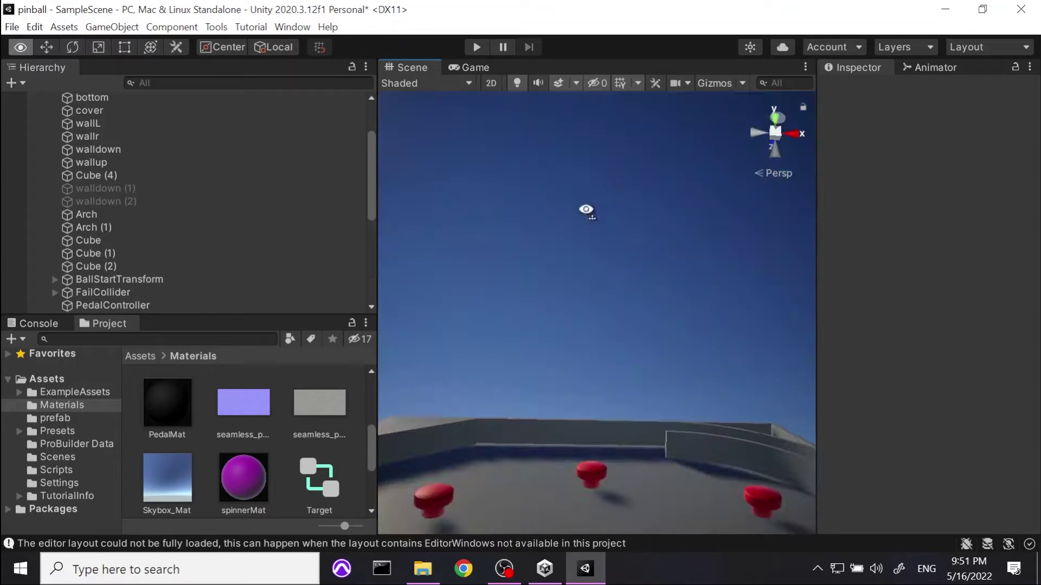
pyautogui.moveTo(619, 487); pyautogui.dragTo(589, 328, button='middle')
pyautogui.scroll(-3, 589, 329)
pyautogui.moveTo(581, 146); pyautogui.dragTo(585, 238, button='right')
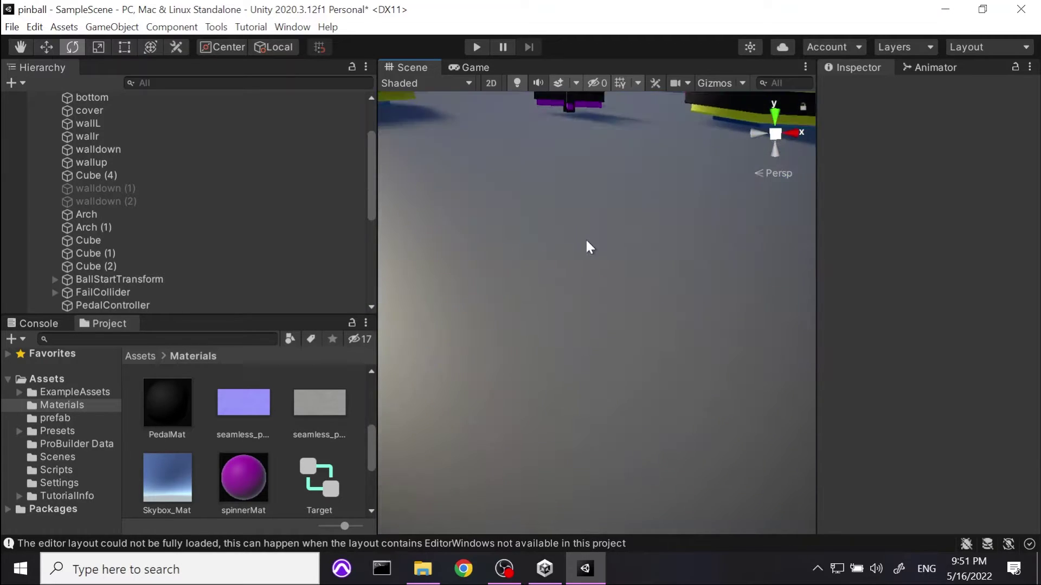
pyautogui.moveTo(585, 237); pyautogui.dragTo(593, 408, button='middle')
pyautogui.scroll(-3, 589, 413)
pyautogui.moveTo(592, 352); pyautogui.dragTo(564, 380, button='right')
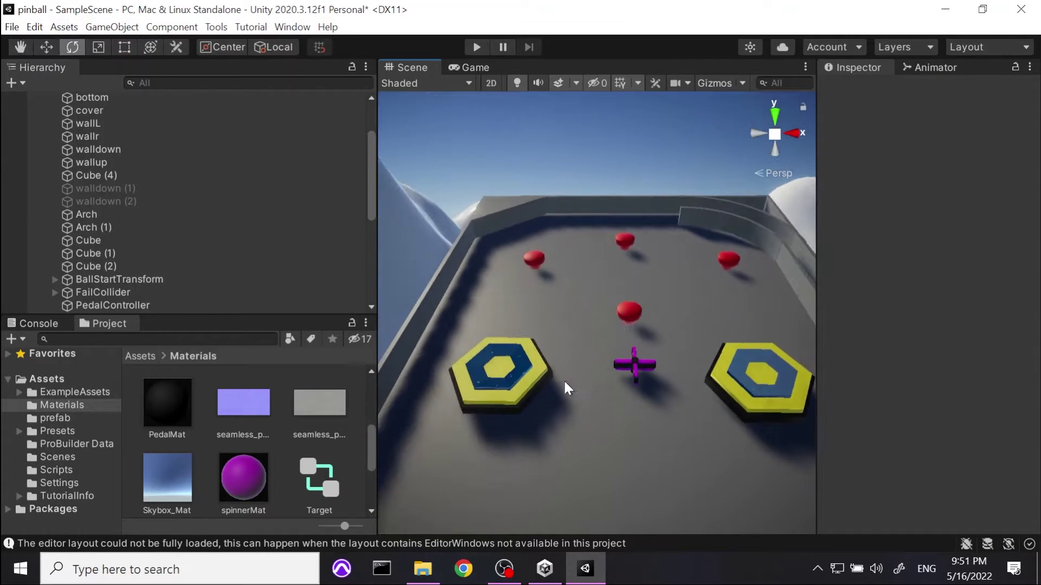
pyautogui.moveTo(592, 344); pyautogui.dragTo(571, 374, button='middle')
pyautogui.moveTo(571, 374); pyautogui.dragTo(569, 372)
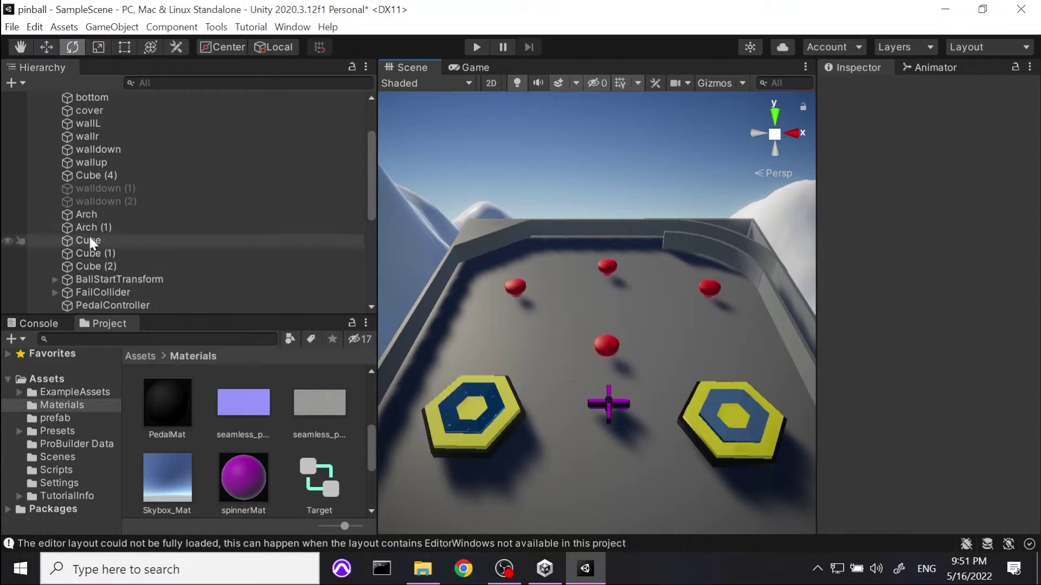
pyautogui.scroll(-5, 89, 235)
# Step: Select the spinner at 0, 0, 0, expand it, and pick its Cylinder to show the Capsule Collider
pyautogui.scroll(-2, 70, 218)
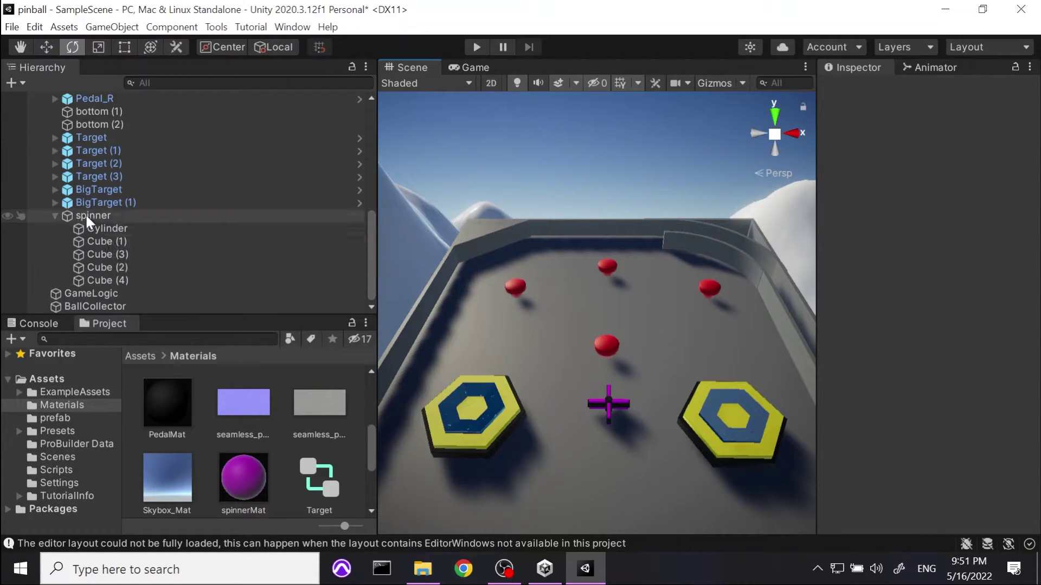
pyautogui.click(59, 218)
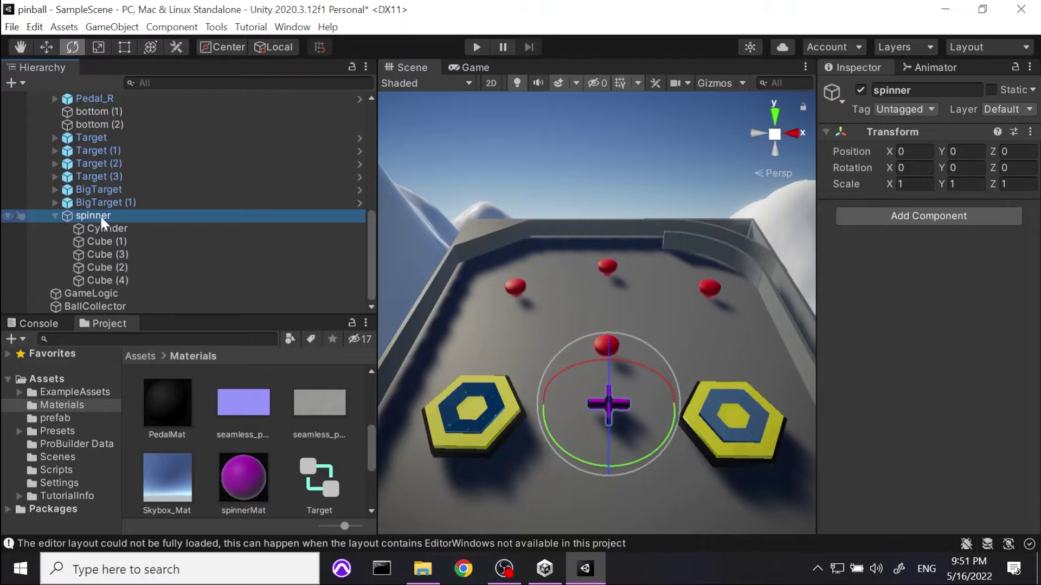
pyautogui.click(55, 217)
pyautogui.click(92, 281)
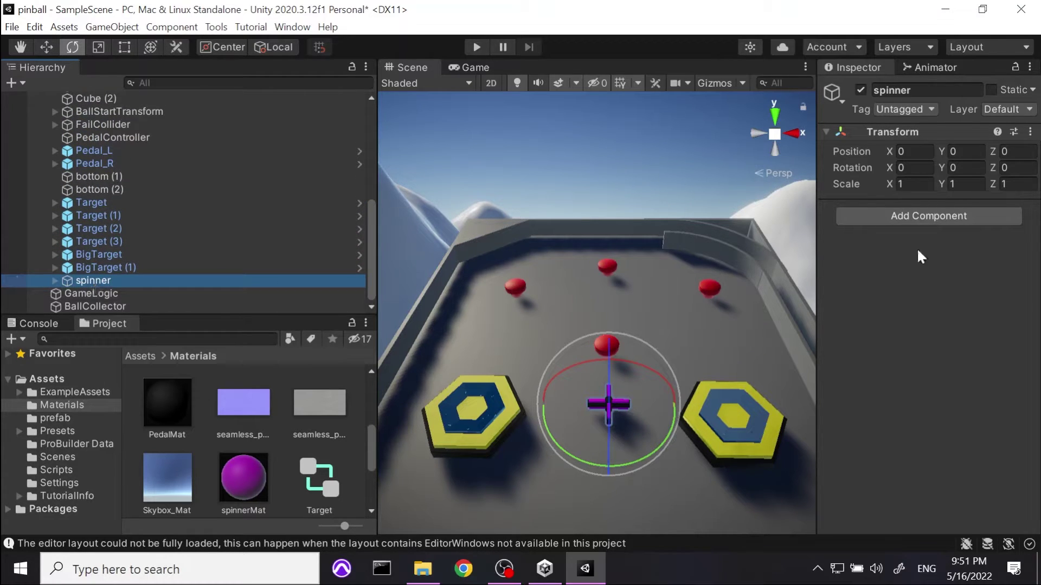
pyautogui.click(896, 217)
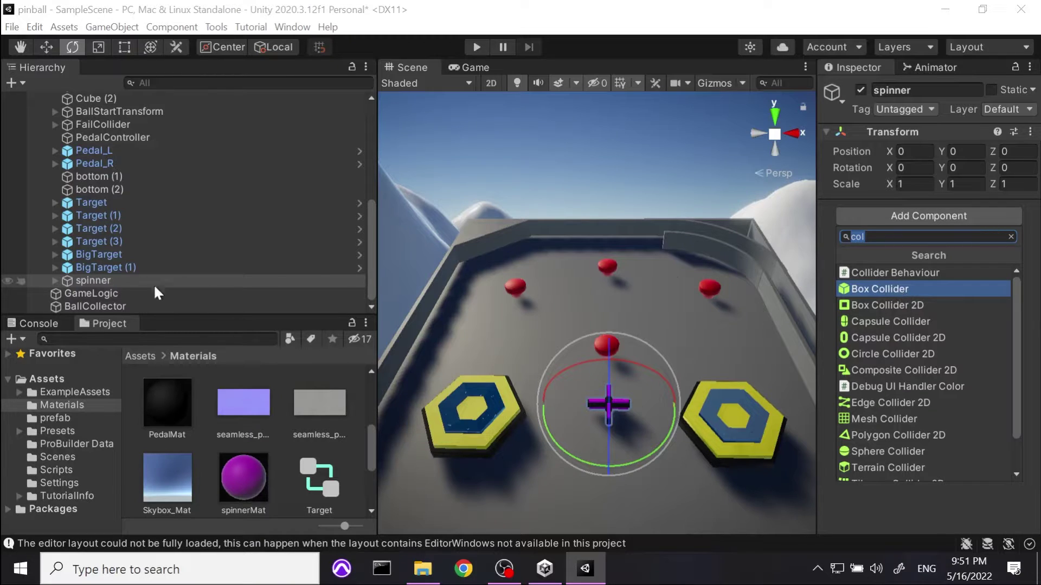
pyautogui.click(55, 279)
pyautogui.scroll(-2, 139, 268)
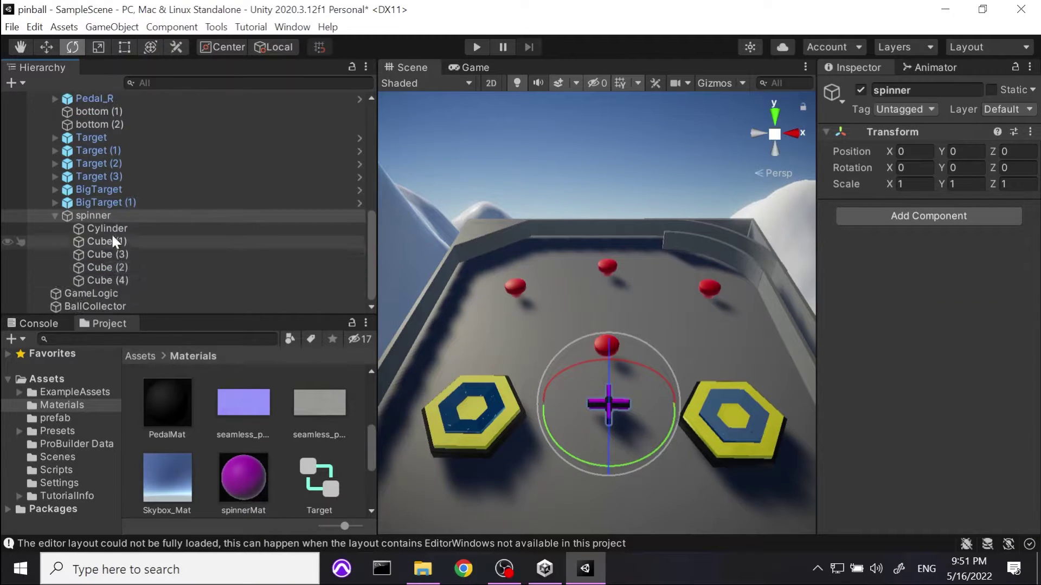
pyautogui.click(113, 229)
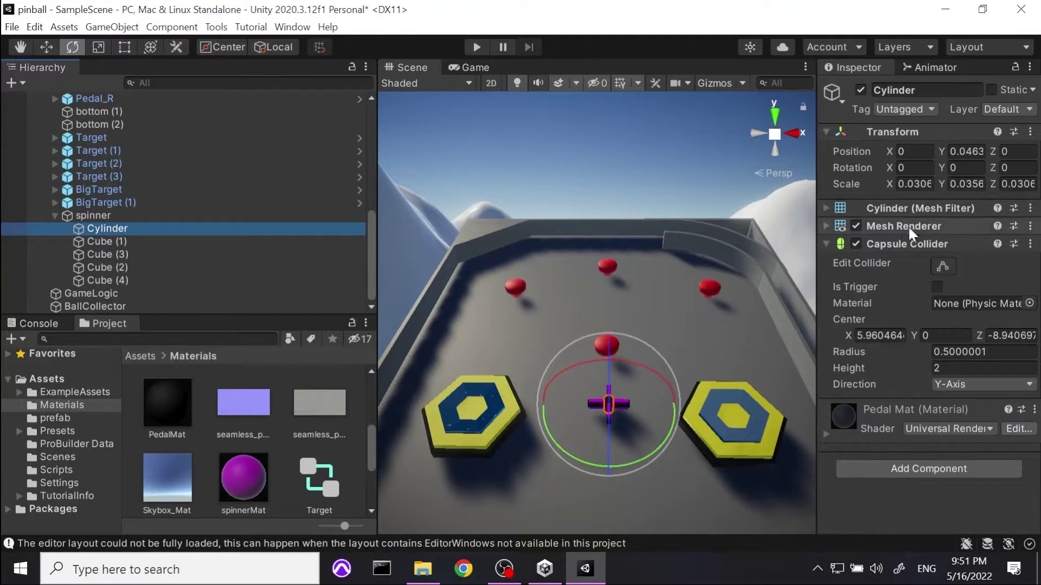
# Step: Remove the Cylinder's Capsule Collider and look through the four cube arms
pyautogui.rightClick(894, 237)
pyautogui.click(935, 268)
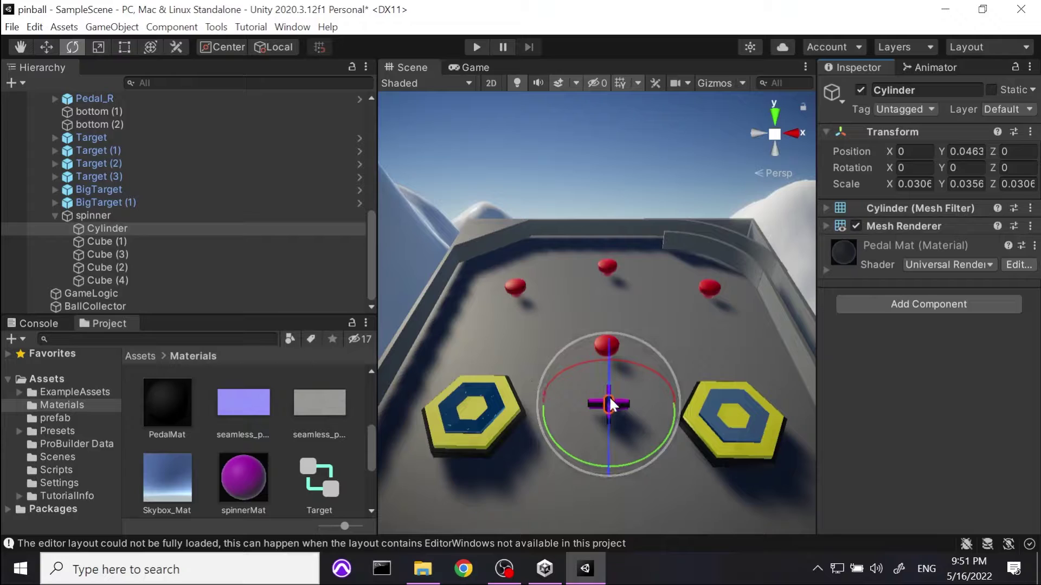
pyautogui.click(101, 241)
pyautogui.click(100, 255)
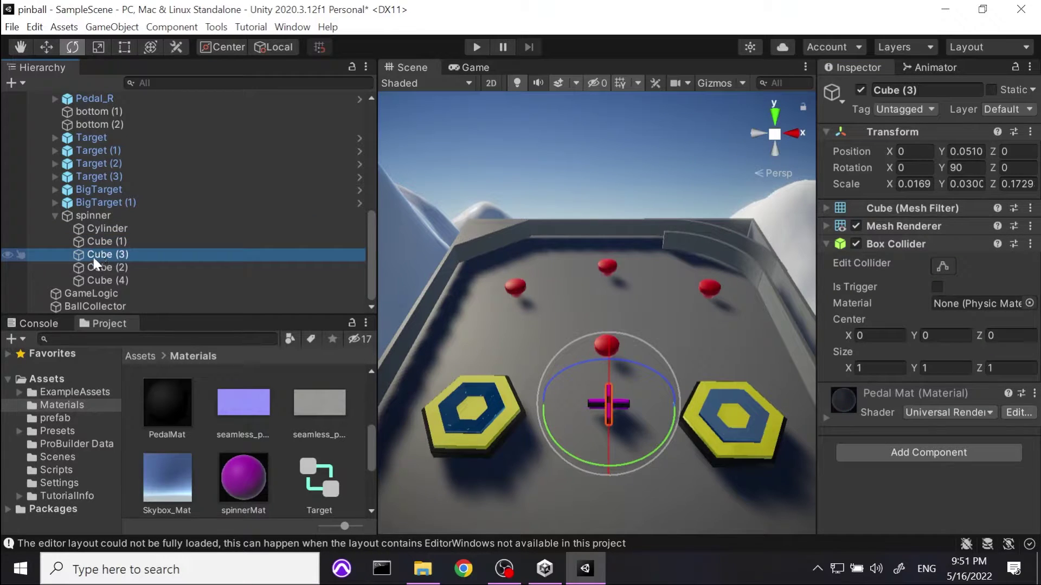
pyautogui.click(91, 268)
pyautogui.click(90, 277)
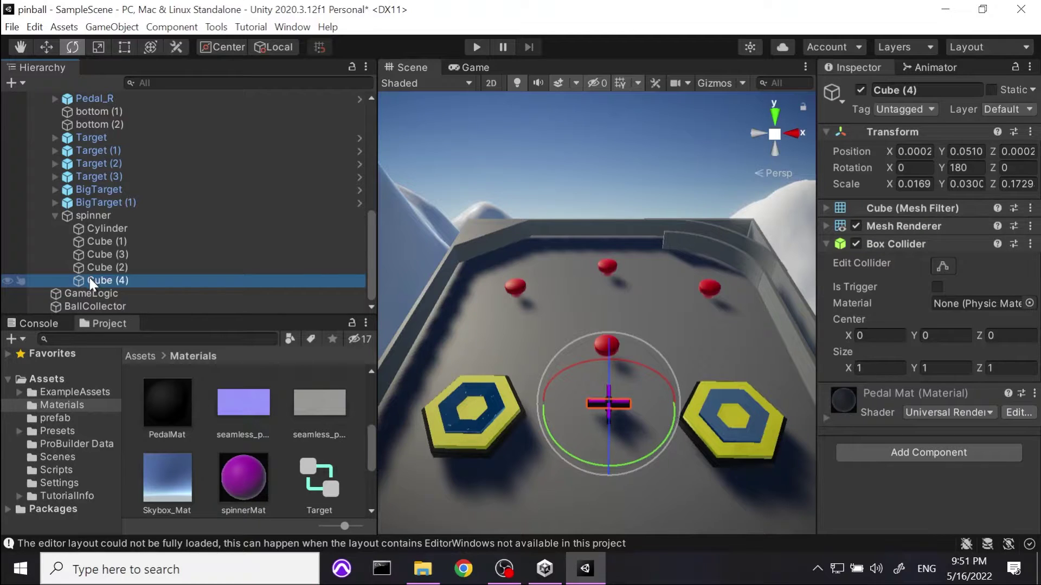
pyautogui.click(88, 216)
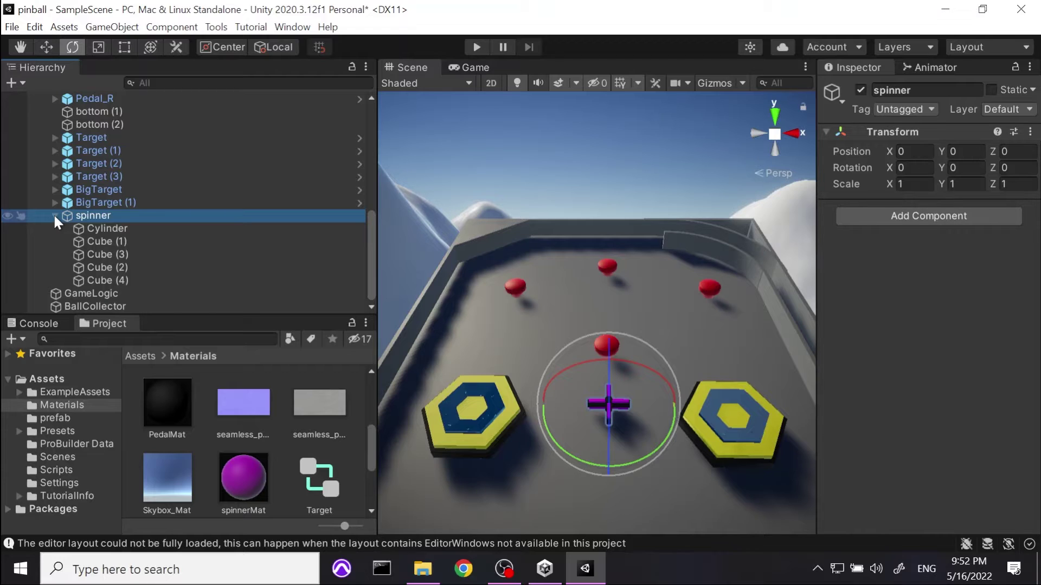
pyautogui.click(118, 229)
pyautogui.click(112, 242)
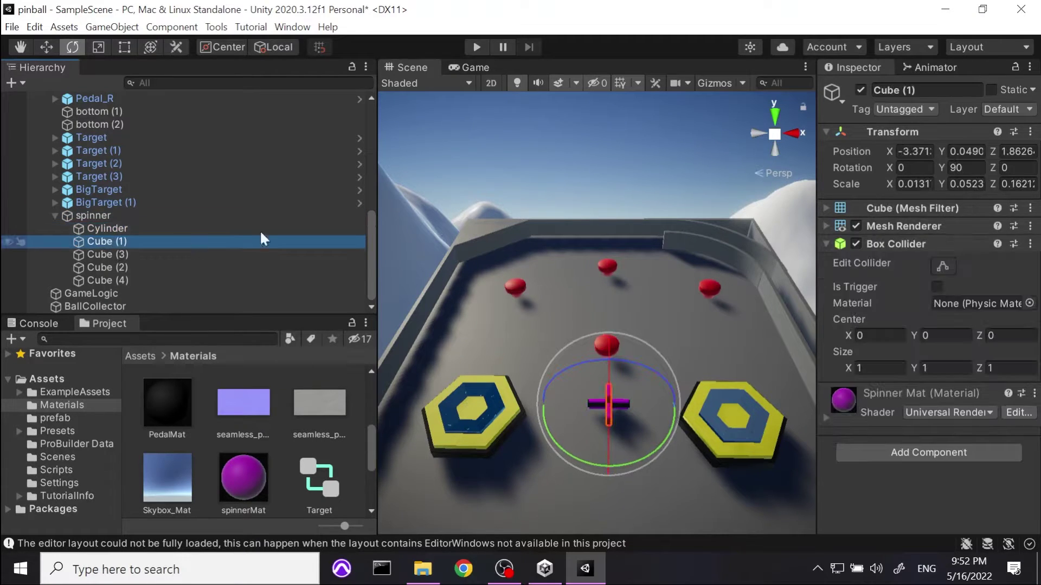
# Step: Remove the Box Colliders from Cube (1) and Cube (3)
pyautogui.rightClick(917, 244)
pyautogui.click(926, 276)
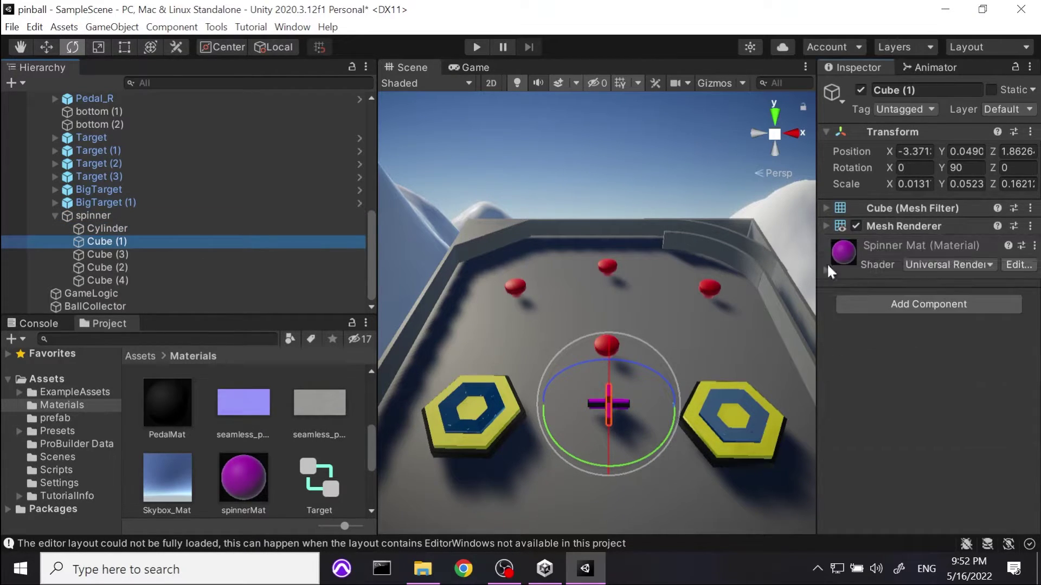
pyautogui.click(84, 253)
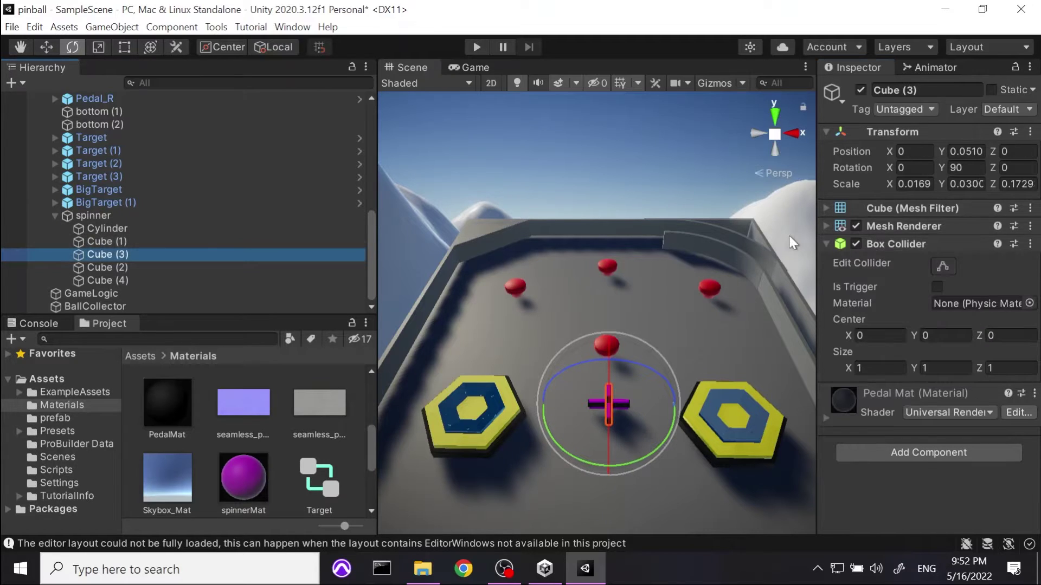
pyautogui.rightClick(912, 244)
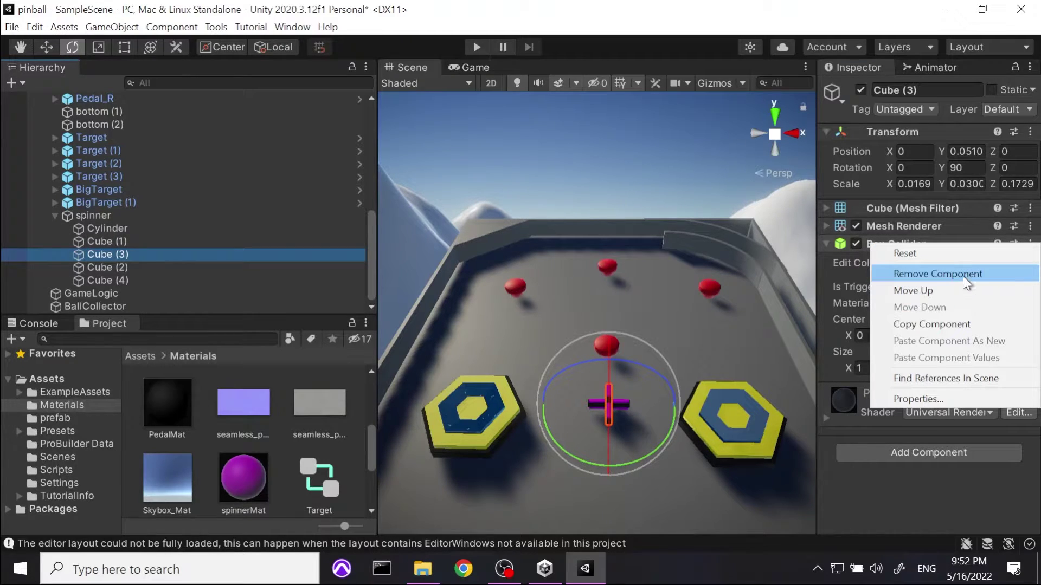
pyautogui.click(923, 276)
# Step: Remove the Box Colliders from Cube (2) and Cube (4)
pyautogui.click(103, 267)
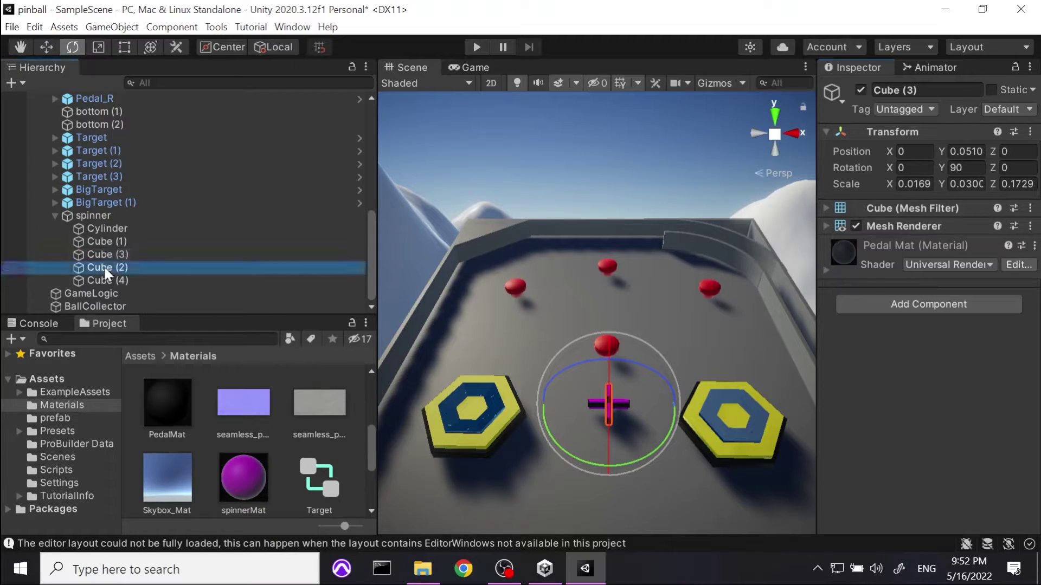
pyautogui.rightClick(907, 245)
pyautogui.click(946, 278)
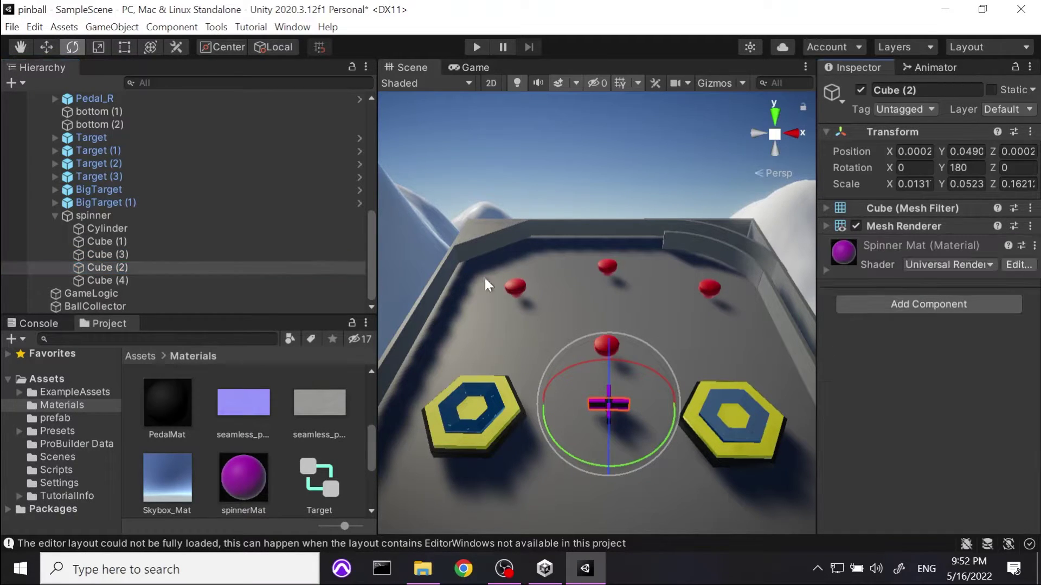
pyautogui.rightClick(93, 276)
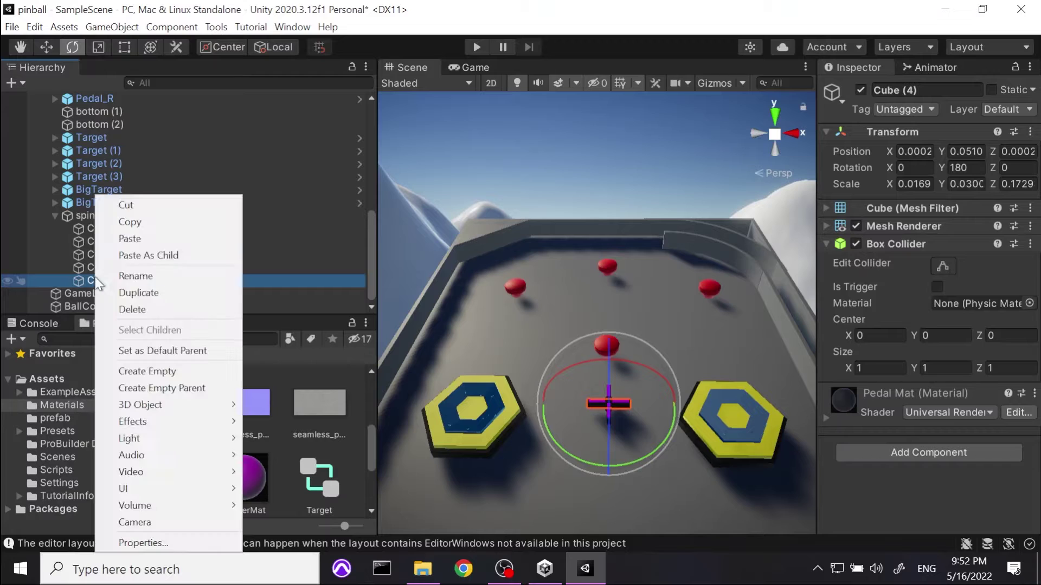
pyautogui.rightClick(910, 244)
pyautogui.click(864, 243)
pyautogui.rightClick(878, 247)
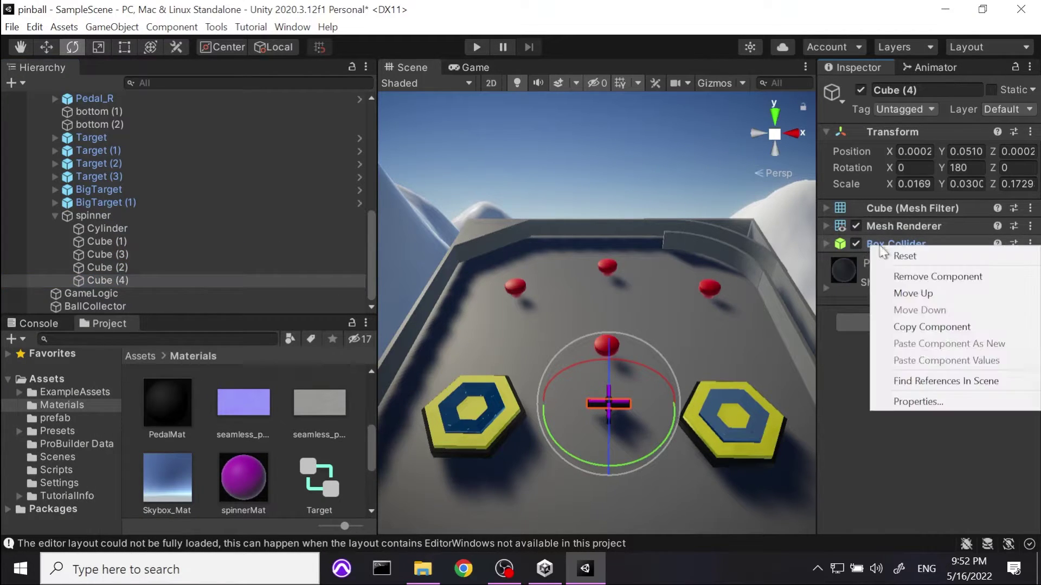
pyautogui.click(954, 277)
pyautogui.click(148, 216)
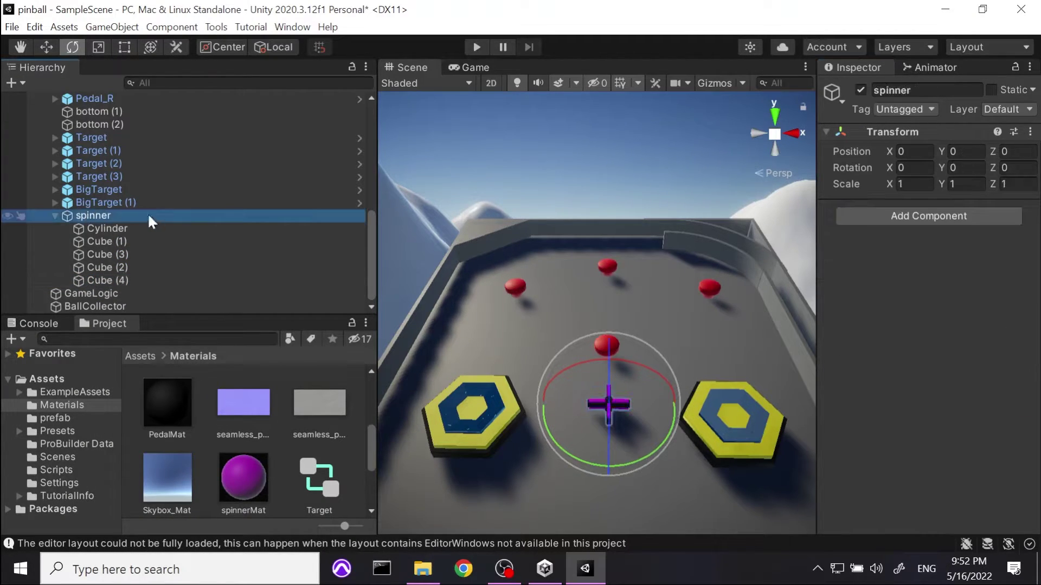
# Step: Add a Box Collider to the spinner and shrink its height with Edit Collider
pyautogui.click(929, 215)
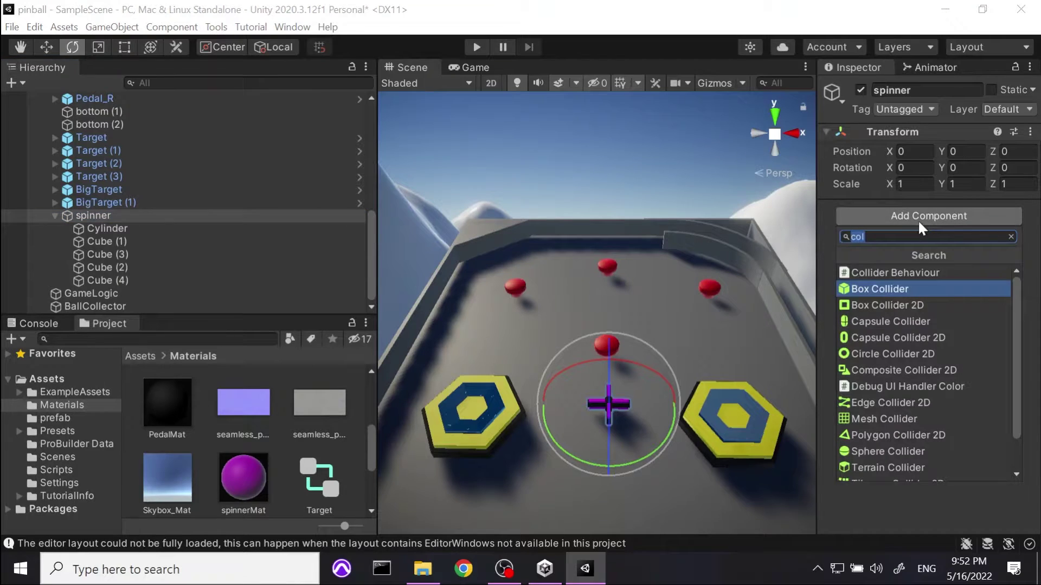
pyautogui.click(882, 288)
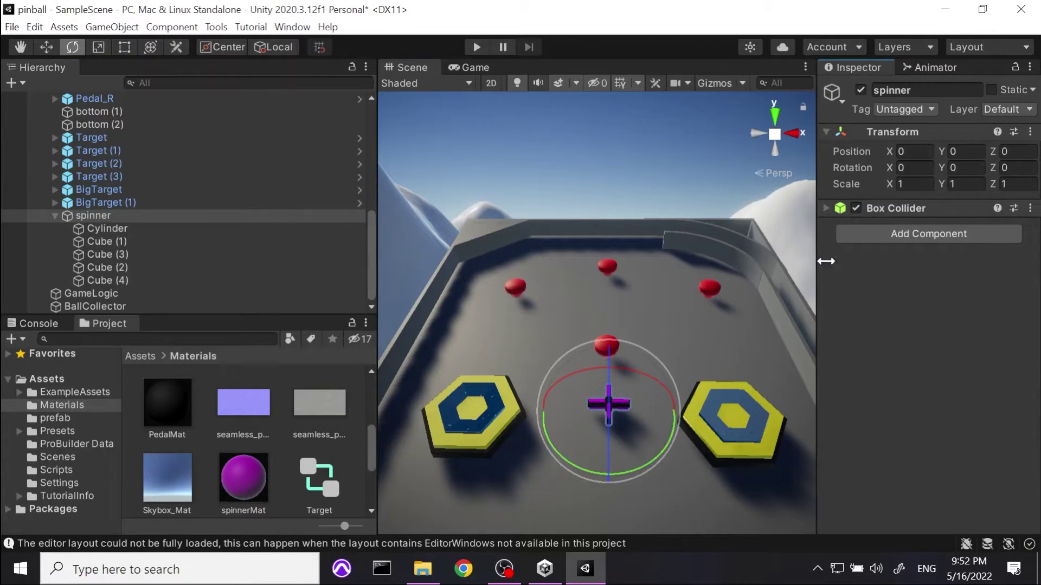
pyautogui.click(827, 208)
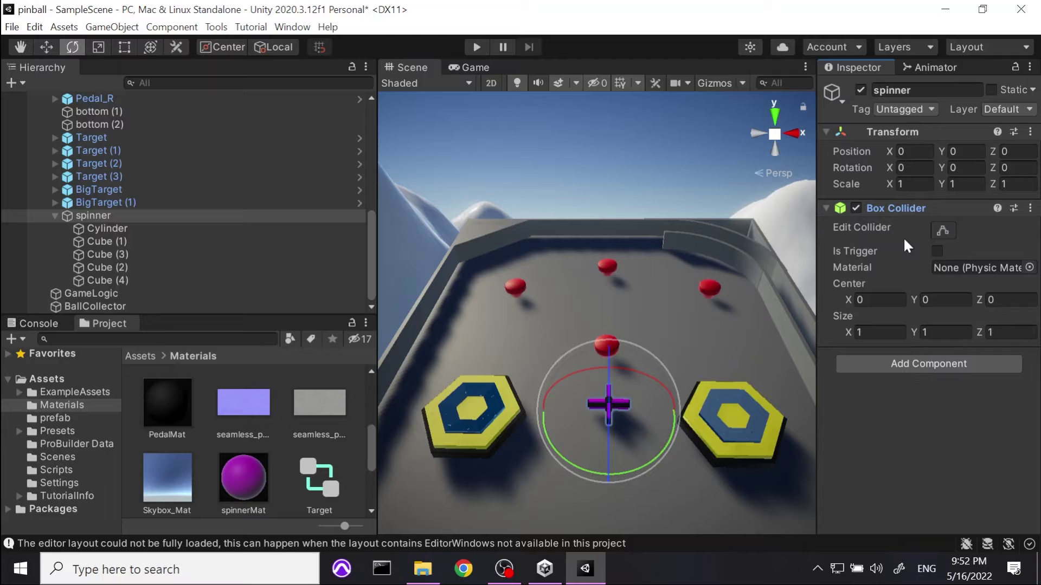
pyautogui.click(944, 231)
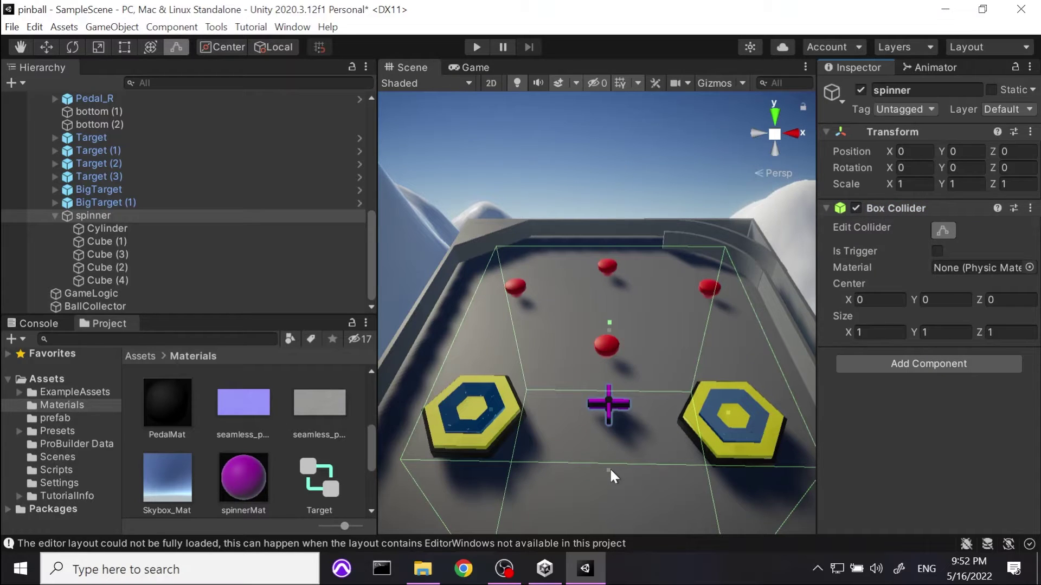
pyautogui.moveTo(609, 467); pyautogui.dragTo(625, 380)
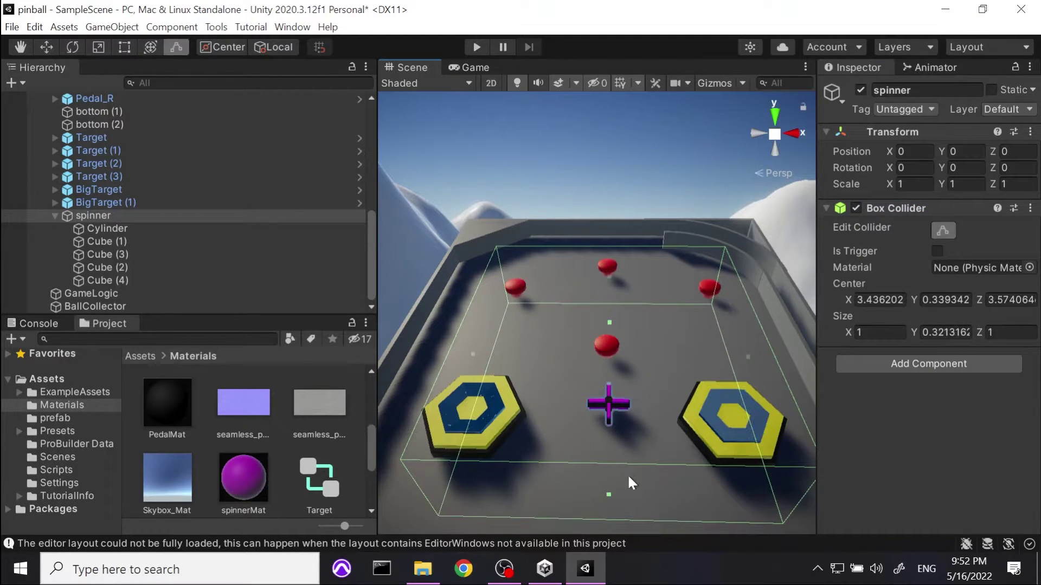
pyautogui.moveTo(626, 473); pyautogui.dragTo(622, 486, button='right')
pyautogui.moveTo(623, 486); pyautogui.dragTo(635, 336, button='middle')
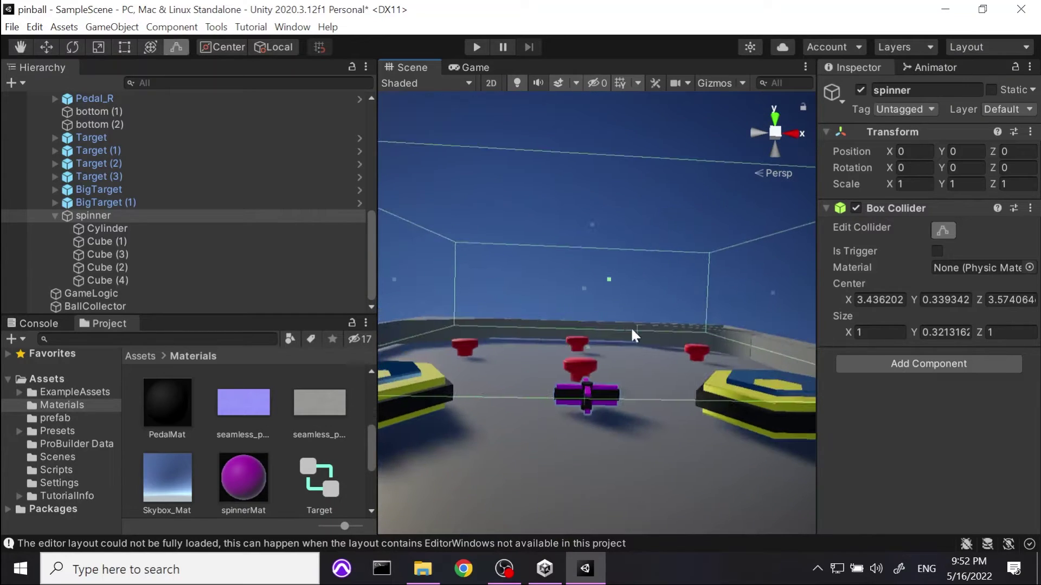
pyautogui.moveTo(588, 349); pyautogui.dragTo(606, 415)
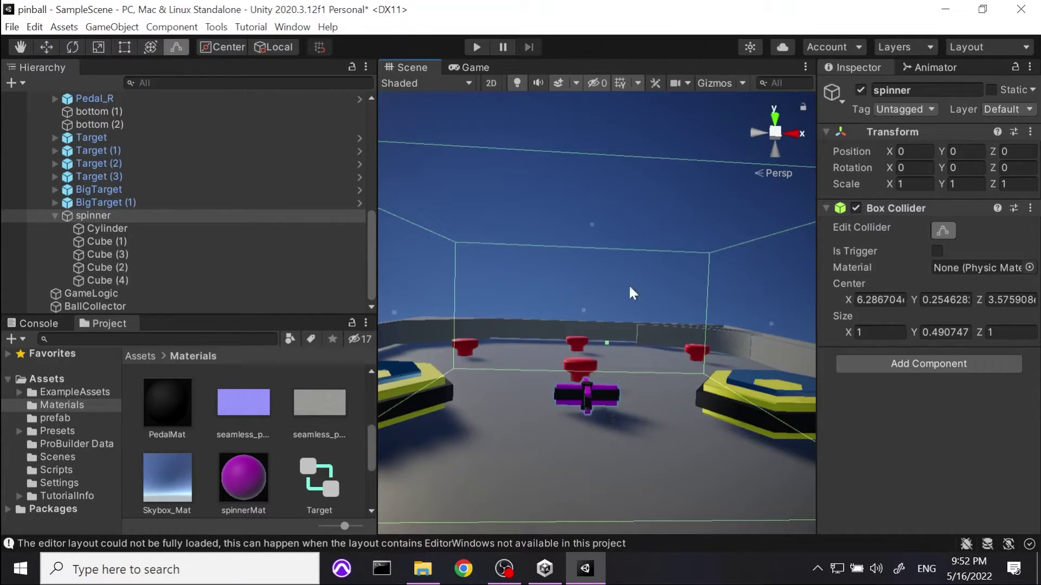
# Step: Frame the spinner, flatten the collider to its thickness, and pull one side in
pyautogui.doubleClick(85, 216)
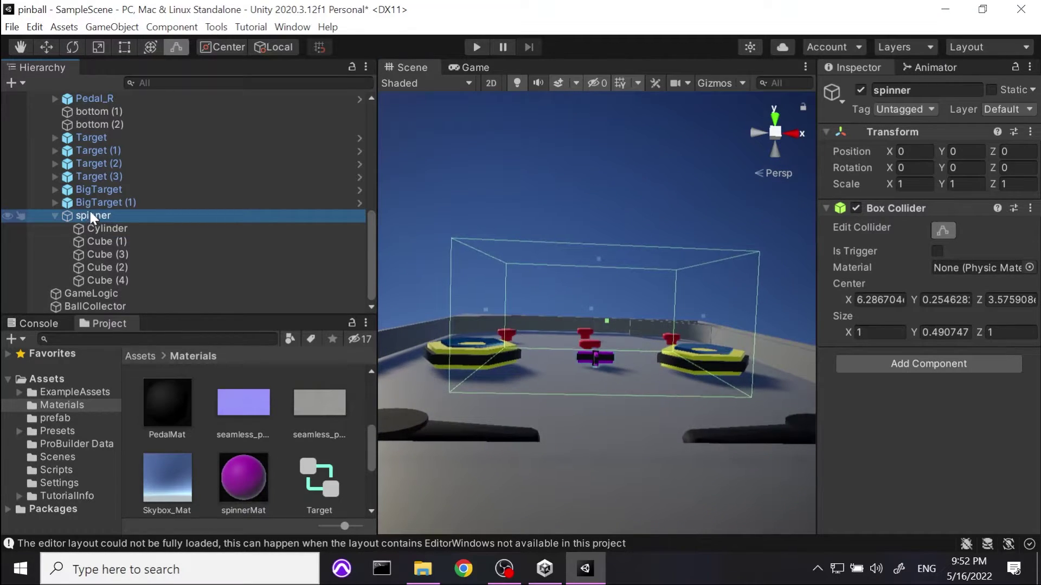
pyautogui.doubleClick(86, 241)
pyautogui.scroll(-6, 611, 302)
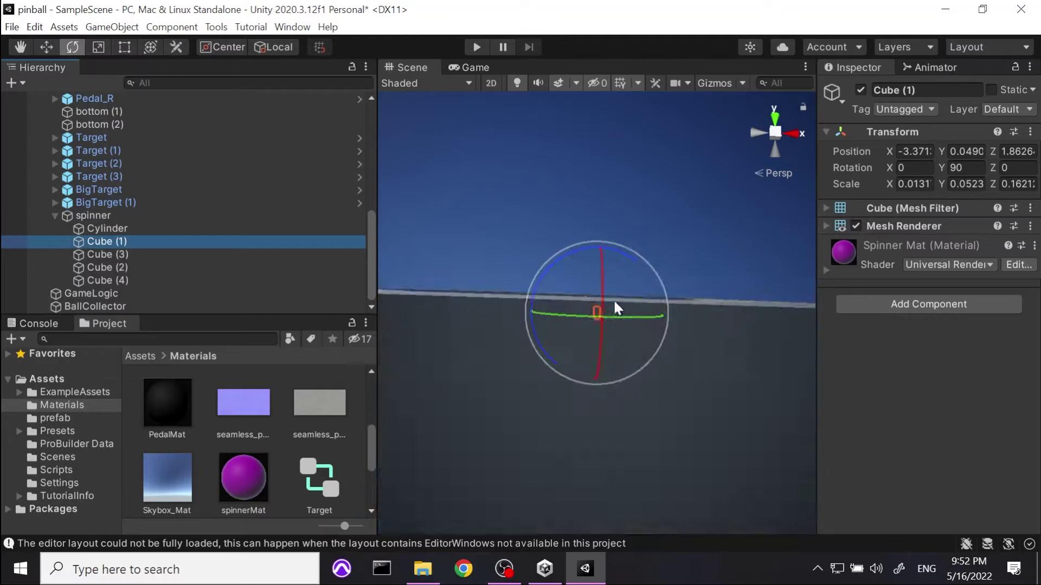
pyautogui.scroll(5, 600, 312)
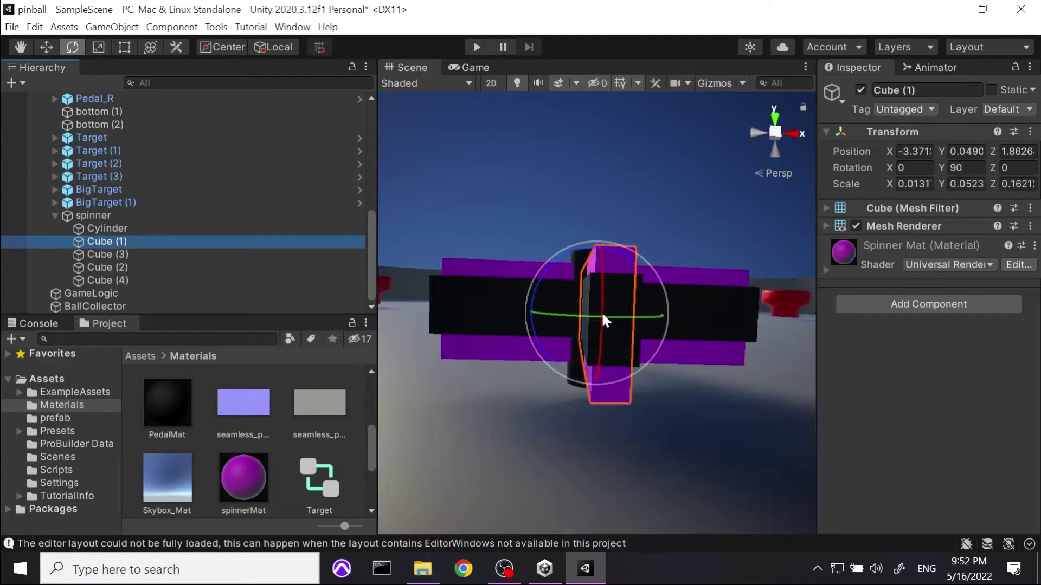
pyautogui.scroll(-3, 613, 311)
pyautogui.click(96, 215)
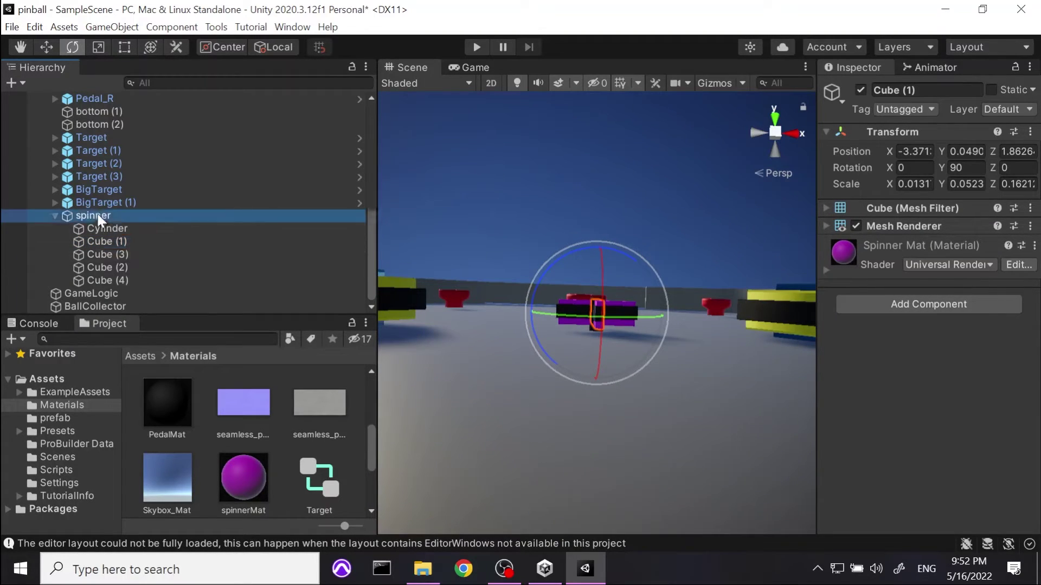
pyautogui.click(939, 228)
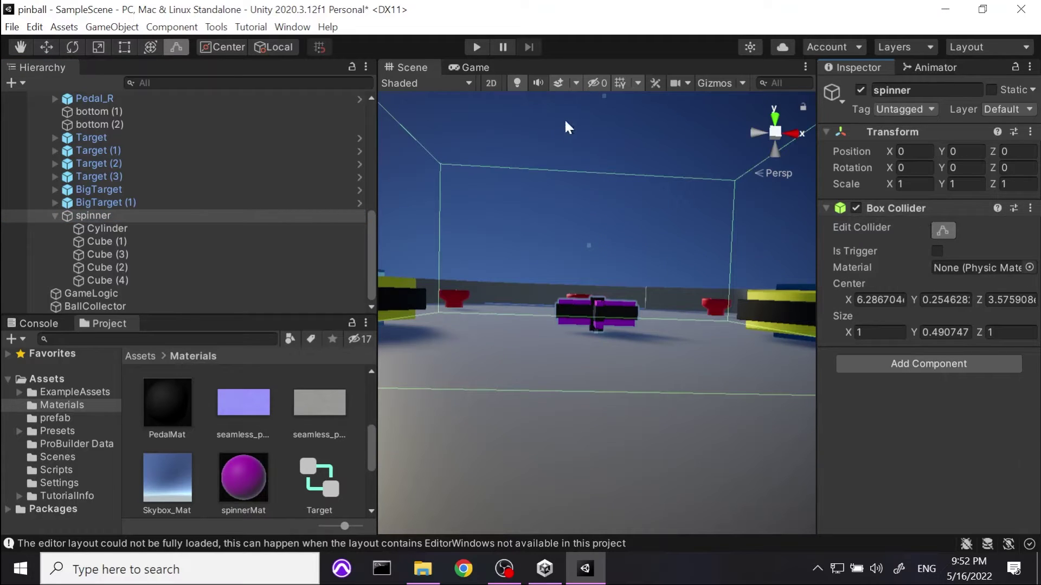
pyautogui.moveTo(603, 96); pyautogui.dragTo(629, 304)
pyautogui.moveTo(629, 268); pyautogui.dragTo(613, 336, button='middle')
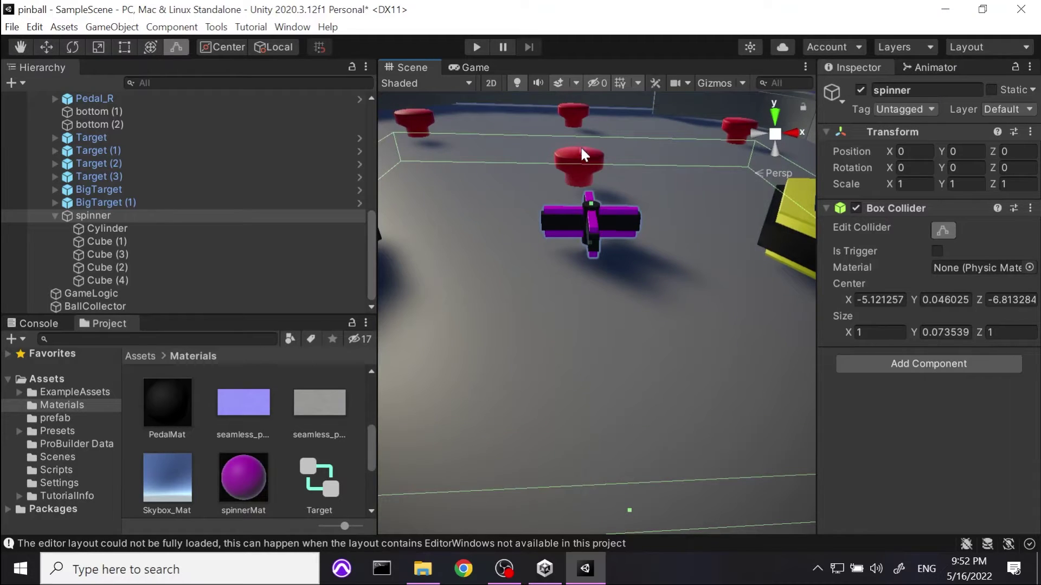
pyautogui.moveTo(581, 149); pyautogui.dragTo(617, 204)
# Step: From a top-down view, pull the collider's near side and both ends in to about 0.0442 × 0.0735 × 0.1944
pyautogui.click(774, 114)
pyautogui.moveTo(680, 352); pyautogui.dragTo(668, 171, button='middle')
pyautogui.moveTo(641, 217); pyautogui.dragTo(650, 142, button='right')
pyautogui.moveTo(617, 373); pyautogui.dragTo(665, 245, button='middle')
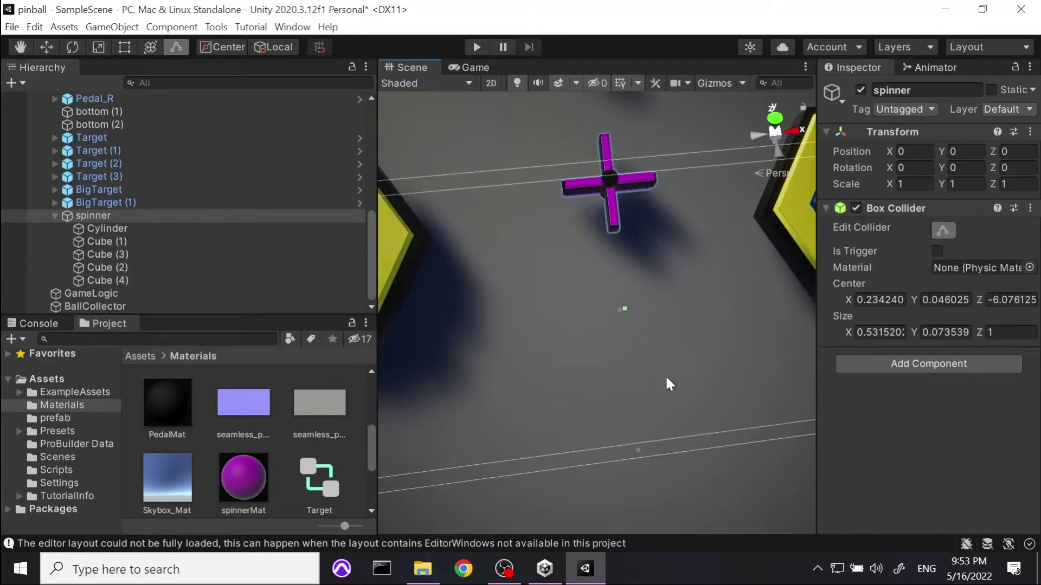
pyautogui.moveTo(639, 451); pyautogui.dragTo(631, 192)
pyautogui.scroll(-3, 629, 193)
pyautogui.scroll(3, 621, 195)
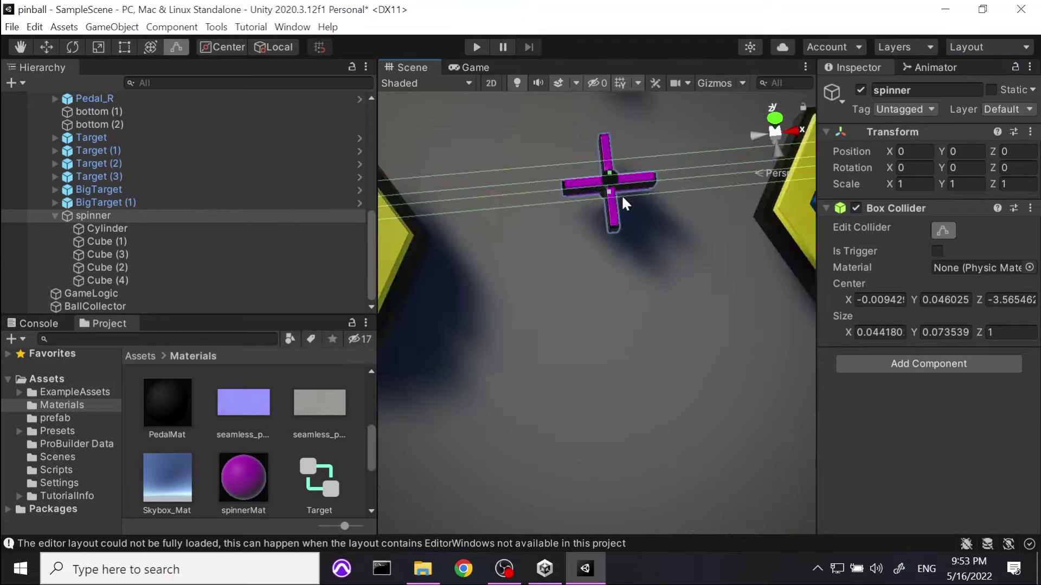
pyautogui.scroll(-3, 621, 194)
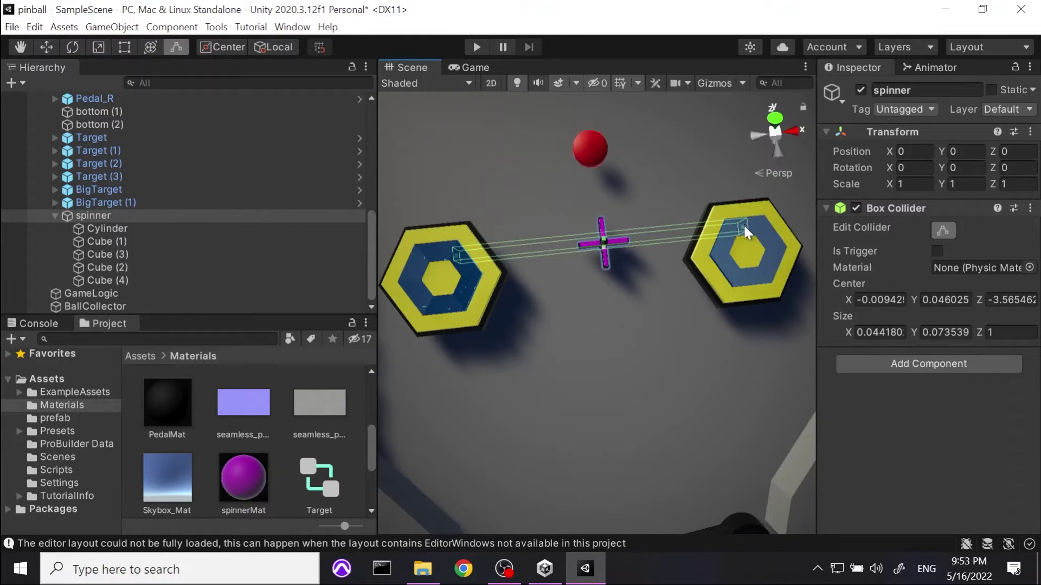
pyautogui.moveTo(743, 223); pyautogui.dragTo(634, 249)
pyautogui.moveTo(453, 252); pyautogui.dragTo(573, 240)
pyautogui.scroll(5, 637, 219)
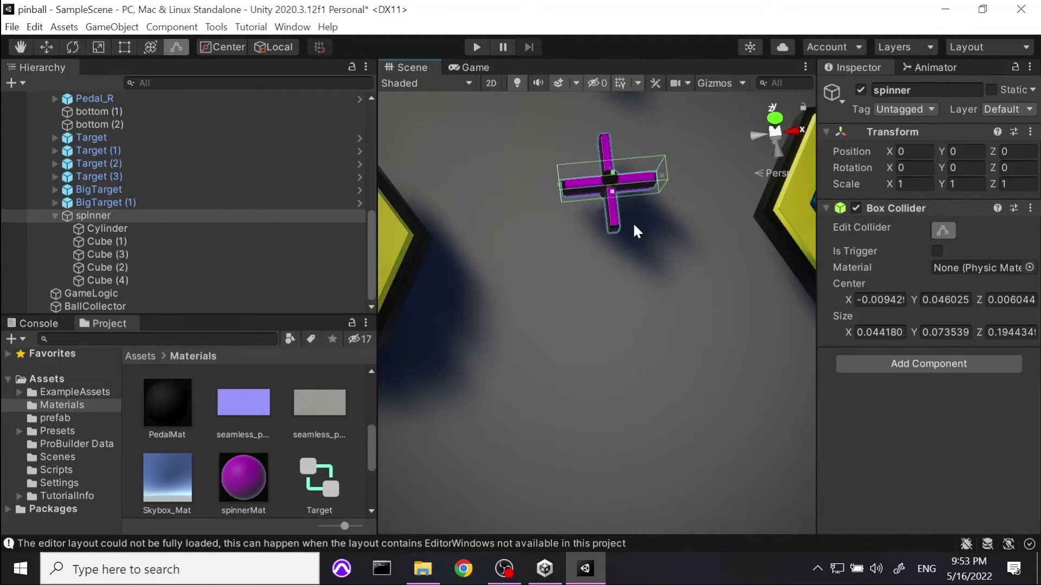
# Step: Nudge the collider's length, widen the Scene view, and orbit to reveal the spinner
pyautogui.moveTo(633, 222); pyautogui.dragTo(692, 39, button='right')
pyautogui.moveTo(603, 376); pyautogui.dragTo(633, 350, button='middle')
pyautogui.moveTo(619, 198); pyautogui.dragTo(703, 38, button='right')
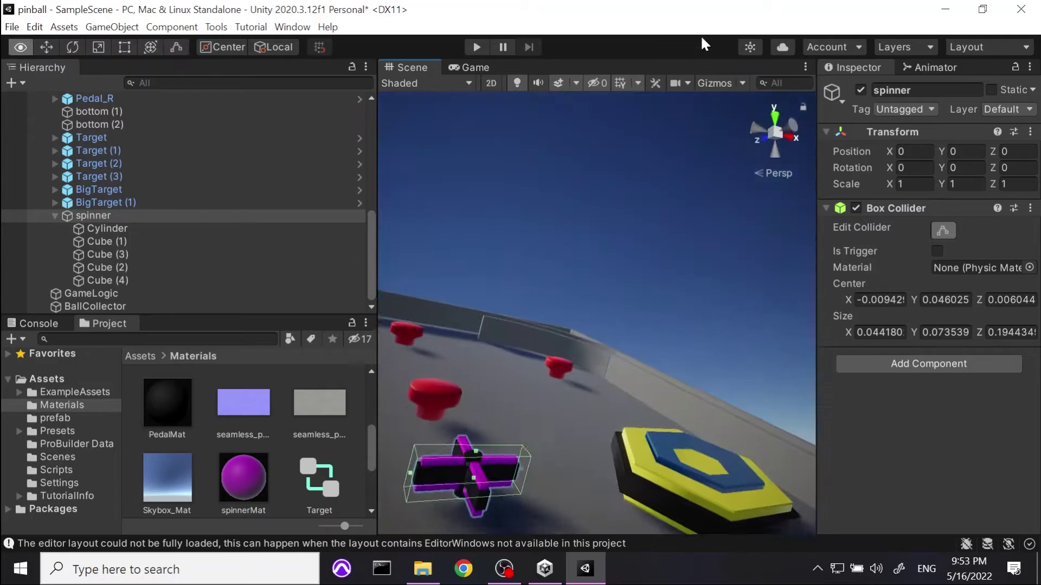
pyautogui.moveTo(578, 382); pyautogui.dragTo(656, 333, button='middle')
pyautogui.moveTo(656, 333); pyautogui.dragTo(718, 341, button='right')
pyautogui.moveTo(377, 372); pyautogui.dragTo(362, 428)
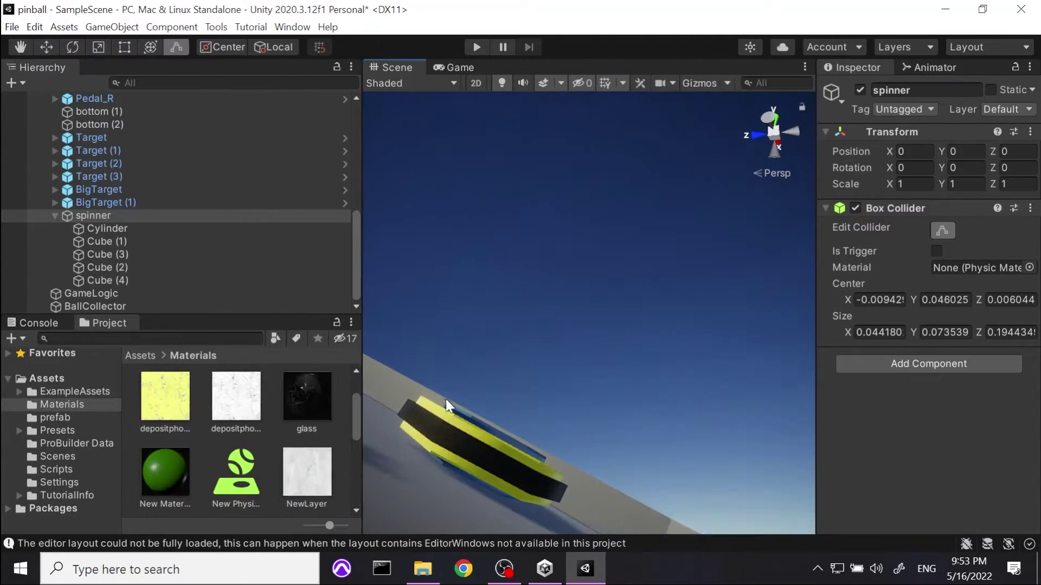
pyautogui.moveTo(504, 398); pyautogui.dragTo(658, 466, button='middle')
pyautogui.moveTo(661, 389); pyautogui.dragTo(664, 406, button='right')
pyautogui.keyDown('alt'); pyautogui.moveTo(664, 407); pyautogui.dragTo(653, 371); pyautogui.keyUp('alt')
pyautogui.moveTo(652, 371); pyautogui.dragTo(645, 347, button='middle')
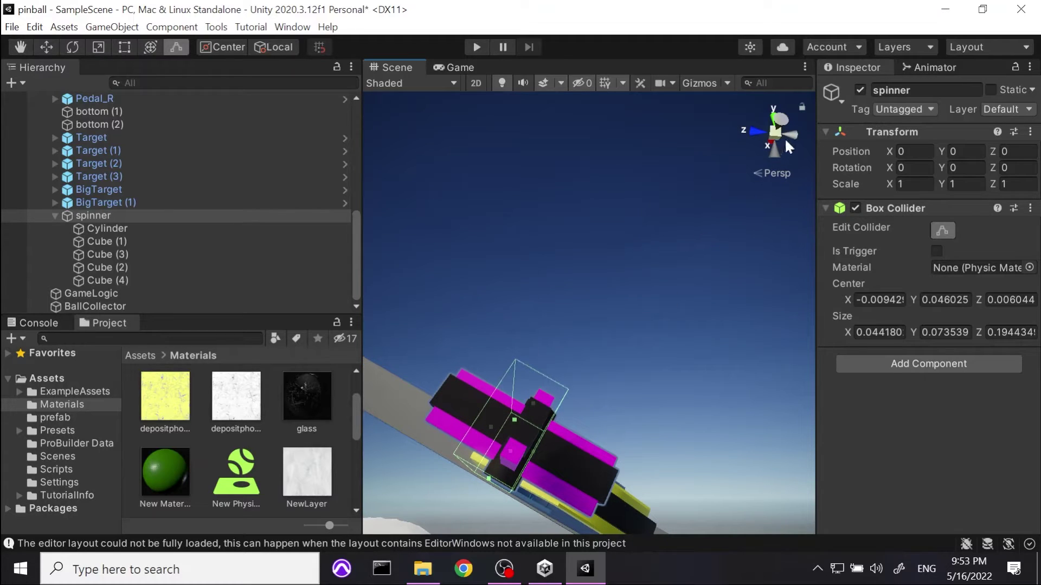
# Step: Switch to isometric, frame the Cube (1) blade, and orbit around the magenta blades
pyautogui.click(775, 174)
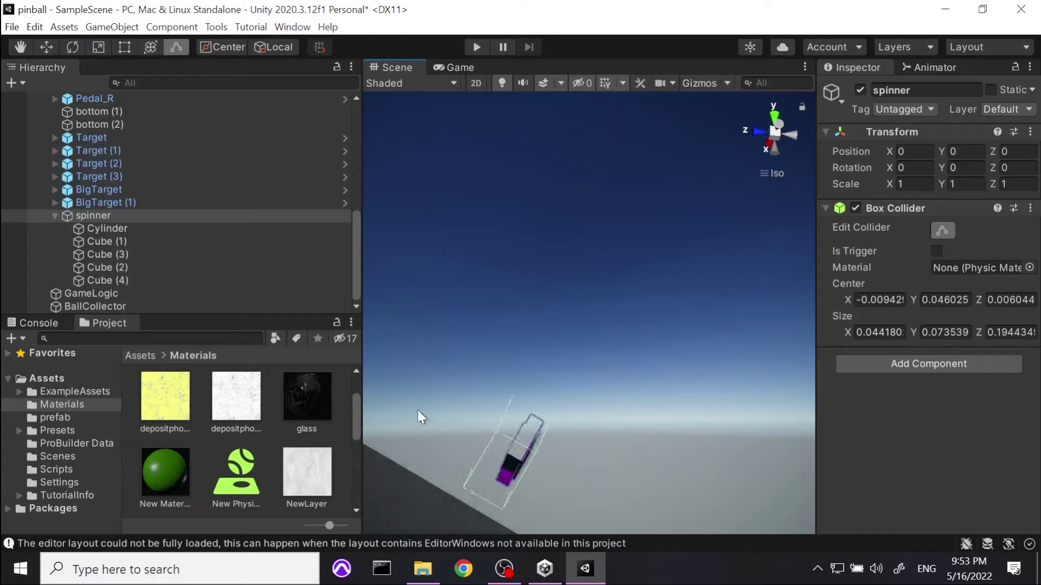
pyautogui.doubleClick(94, 241)
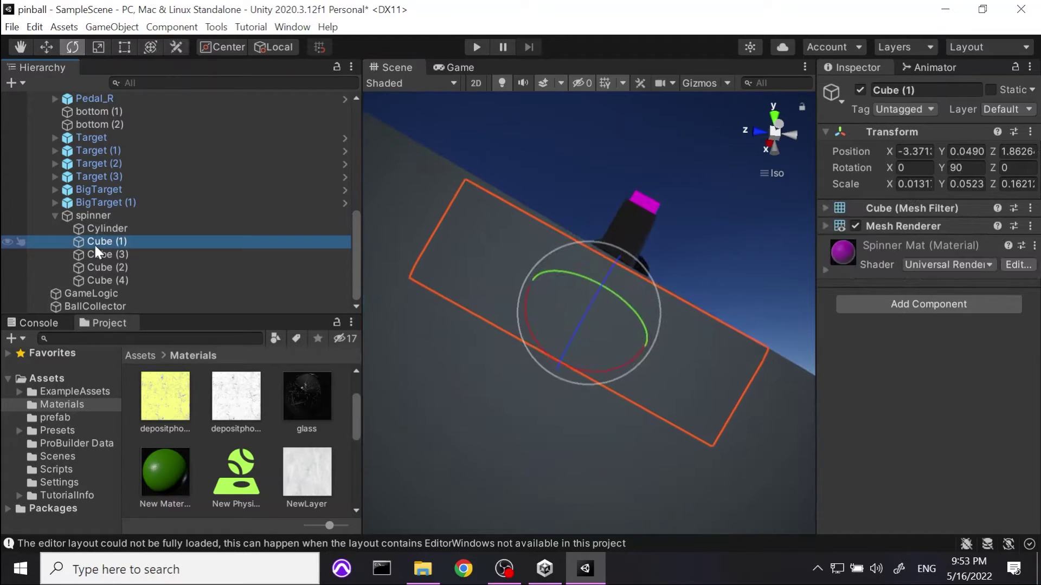
pyautogui.keyDown('alt'); pyautogui.moveTo(706, 217); pyautogui.dragTo(603, 438); pyautogui.keyUp('alt')
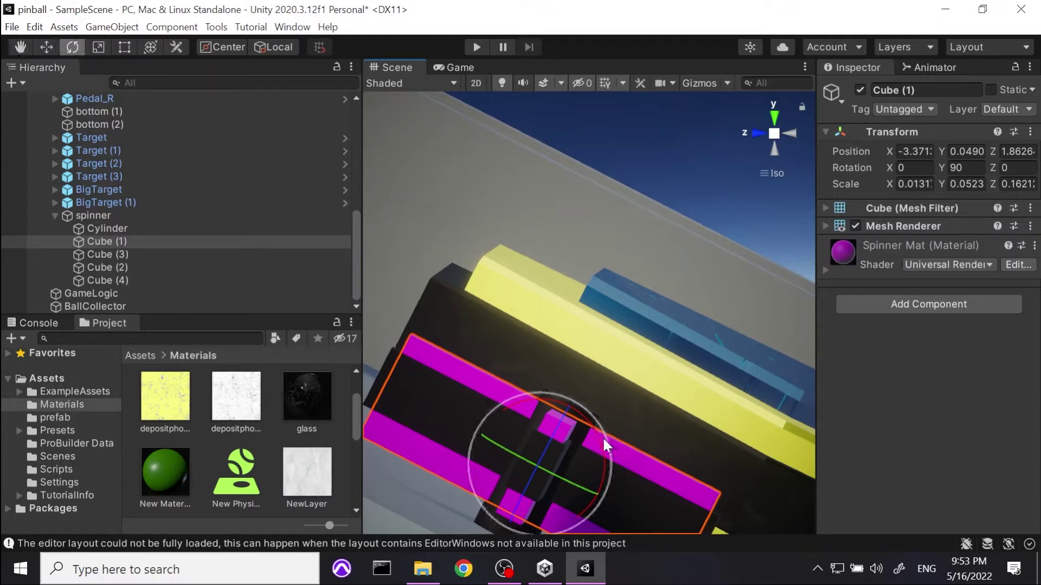
pyautogui.moveTo(603, 437); pyautogui.dragTo(645, 358, button='middle')
pyautogui.moveTo(645, 358); pyautogui.dragTo(646, 307)
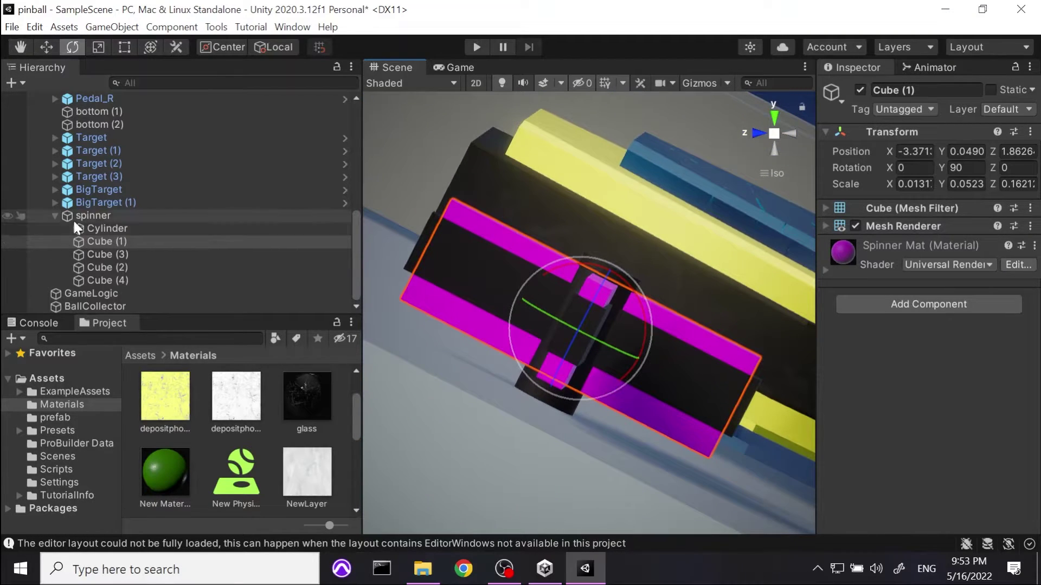
# Step: Narrow the spinner collider's width and bring its top and bottom faces in
pyautogui.click(87, 216)
pyautogui.click(947, 224)
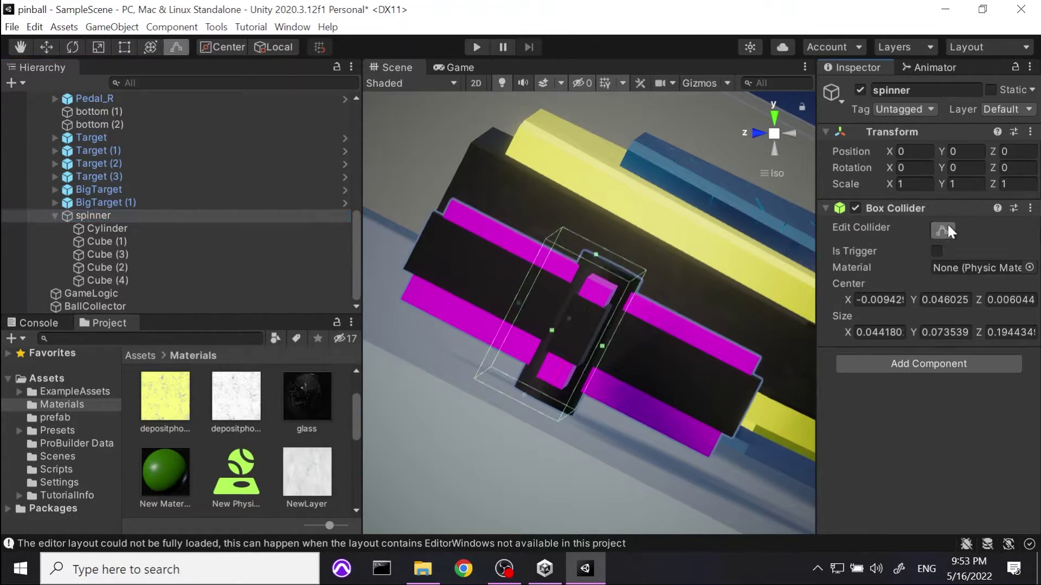
pyautogui.moveTo(602, 346)
pyautogui.mouseDown()
pyautogui.moveTo(617, 350)
pyautogui.moveTo(599, 344)
pyautogui.mouseUp()
pyautogui.moveTo(554, 333); pyautogui.dragTo(556, 339, button='right')
pyautogui.keyDown('alt'); pyautogui.moveTo(556, 340); pyautogui.dragTo(568, 327); pyautogui.keyUp('alt')
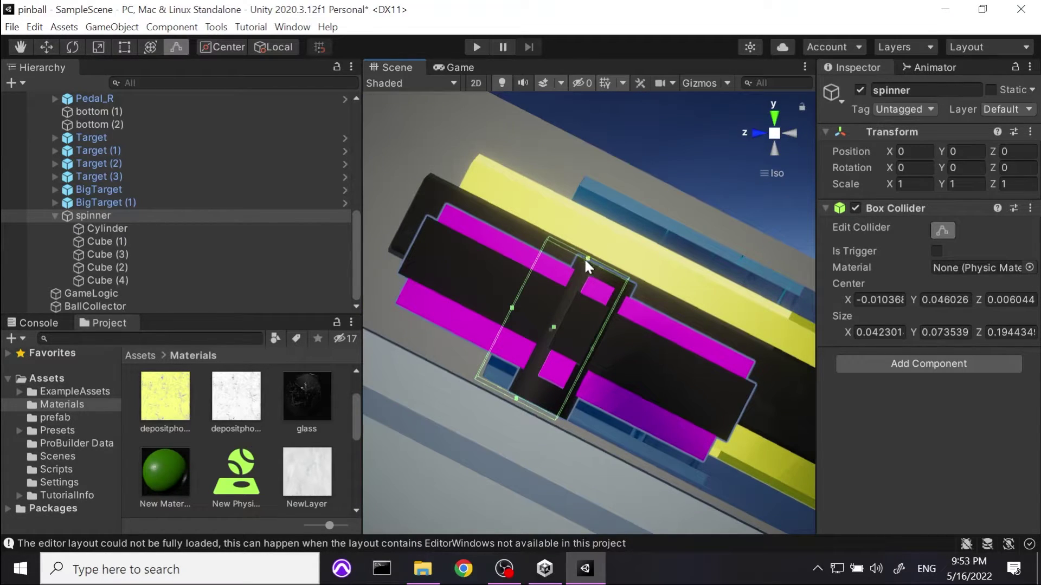
pyautogui.moveTo(585, 258); pyautogui.dragTo(583, 267)
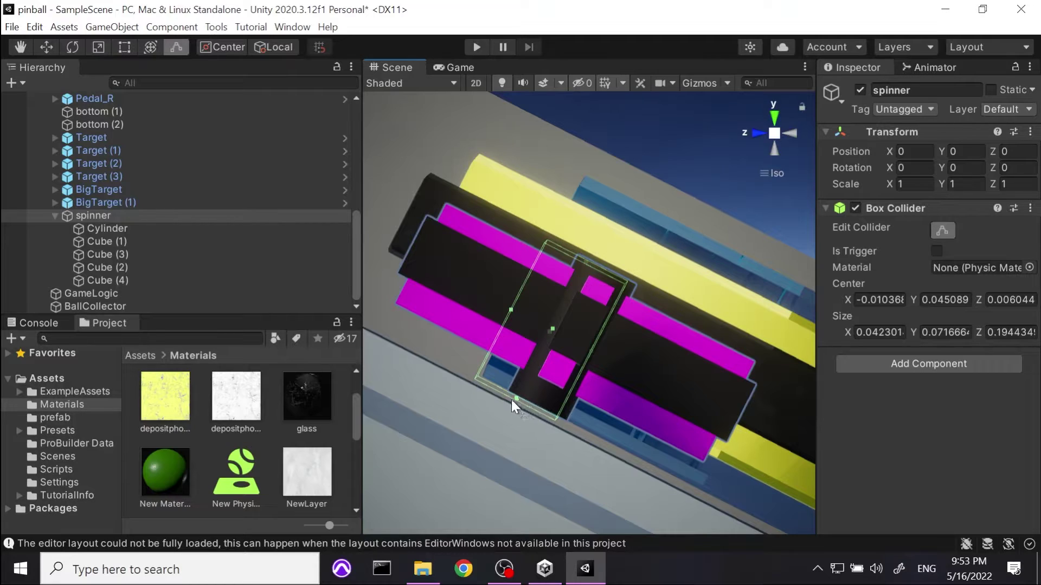
pyautogui.moveTo(527, 382); pyautogui.dragTo(528, 379)
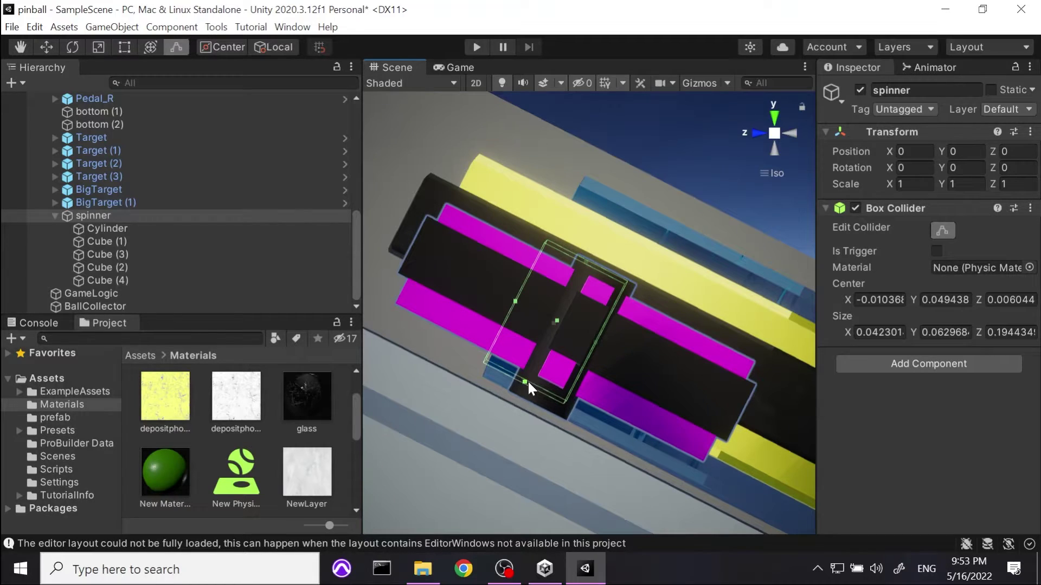
# Step: Pull the collider's side in to hug the hub, about 0.0196 × 0.0630 × 0.1944
pyautogui.click(512, 297)
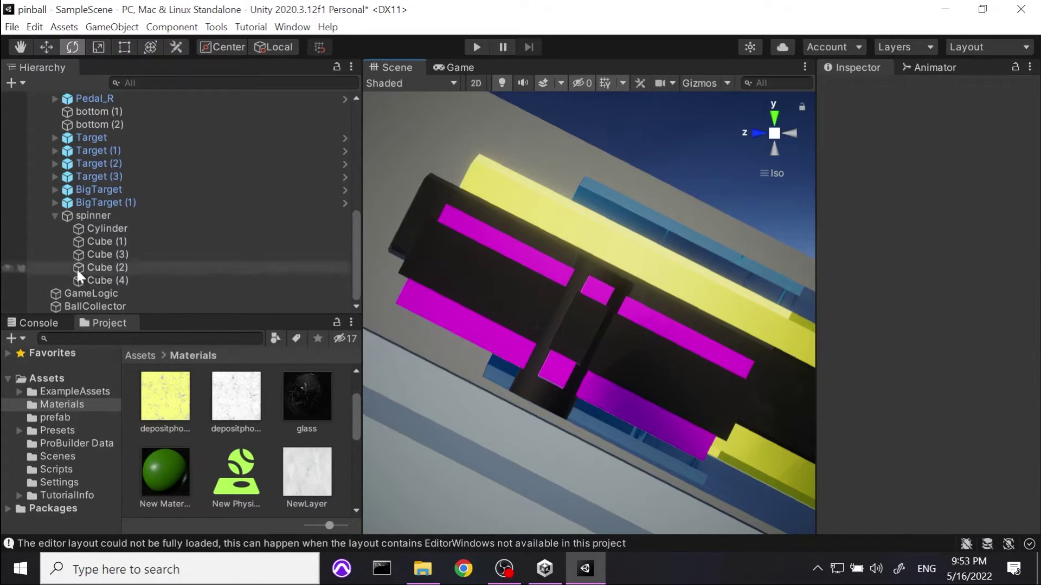
pyautogui.click(79, 215)
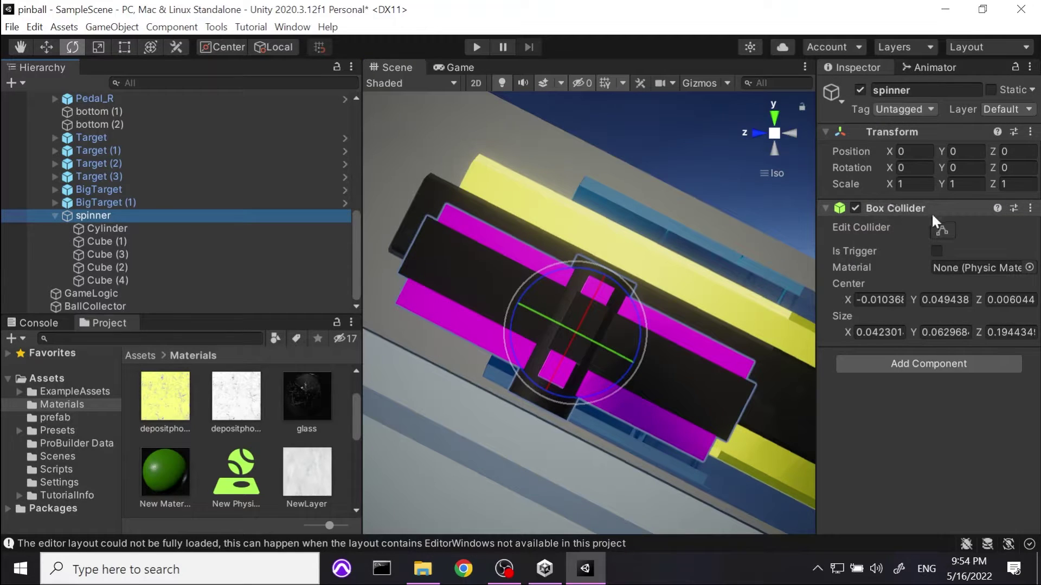
pyautogui.click(943, 230)
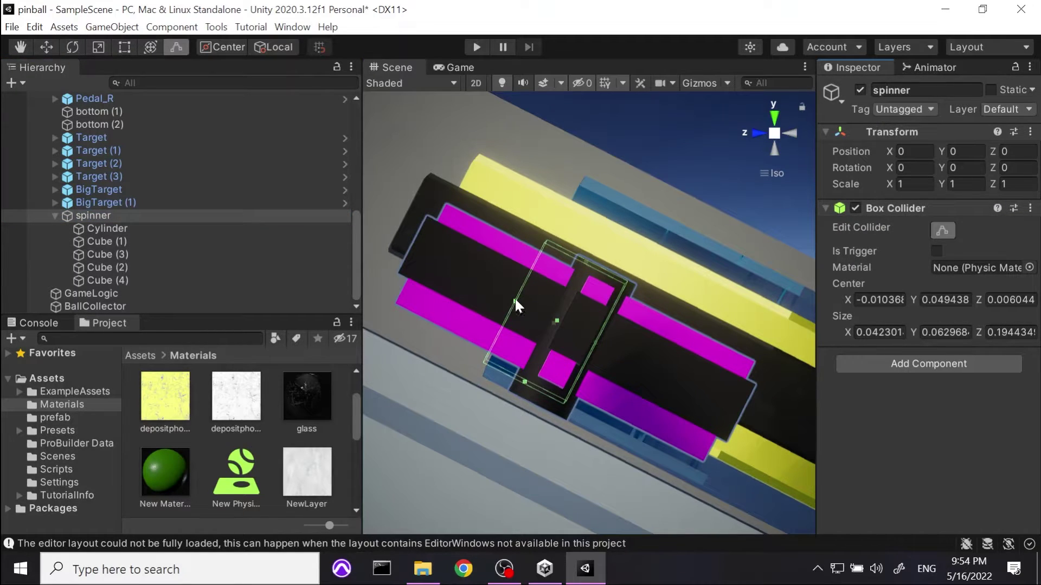
pyautogui.moveTo(514, 301); pyautogui.dragTo(565, 310)
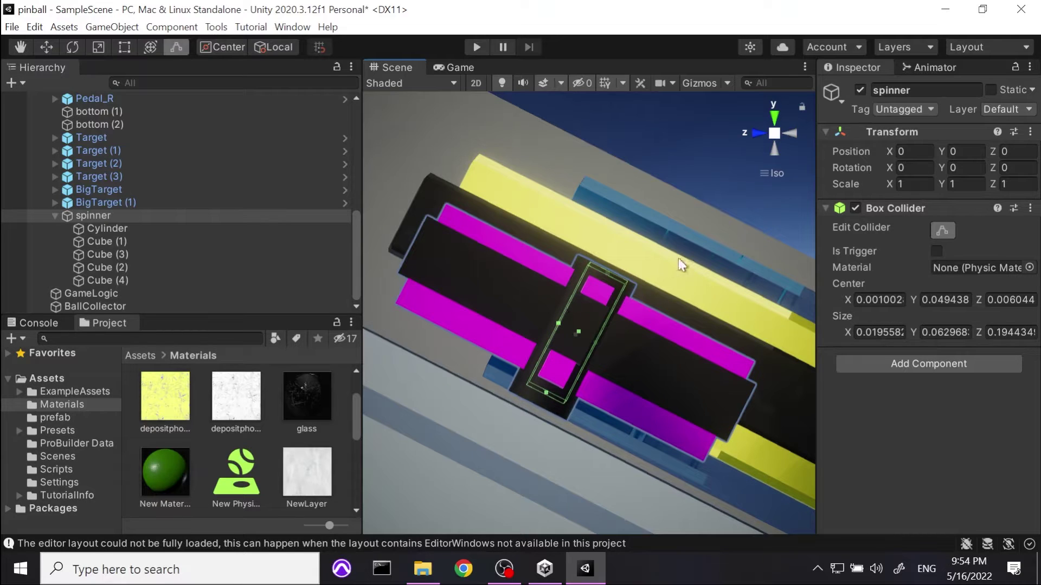
pyautogui.keyDown('alt'); pyautogui.moveTo(678, 258); pyautogui.dragTo(408, 404); pyautogui.keyUp('alt')
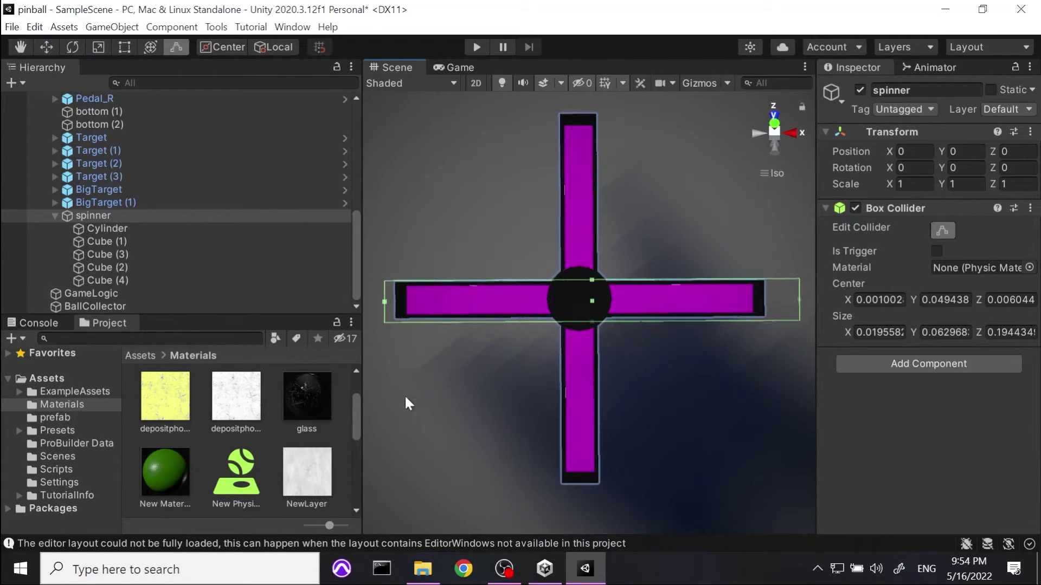
# Step: Drag the collider's ends to the blade tips and tighten its lower edge, about 0.0180 × 0.0630 × 0.1754
pyautogui.moveTo(384, 300); pyautogui.dragTo(393, 297)
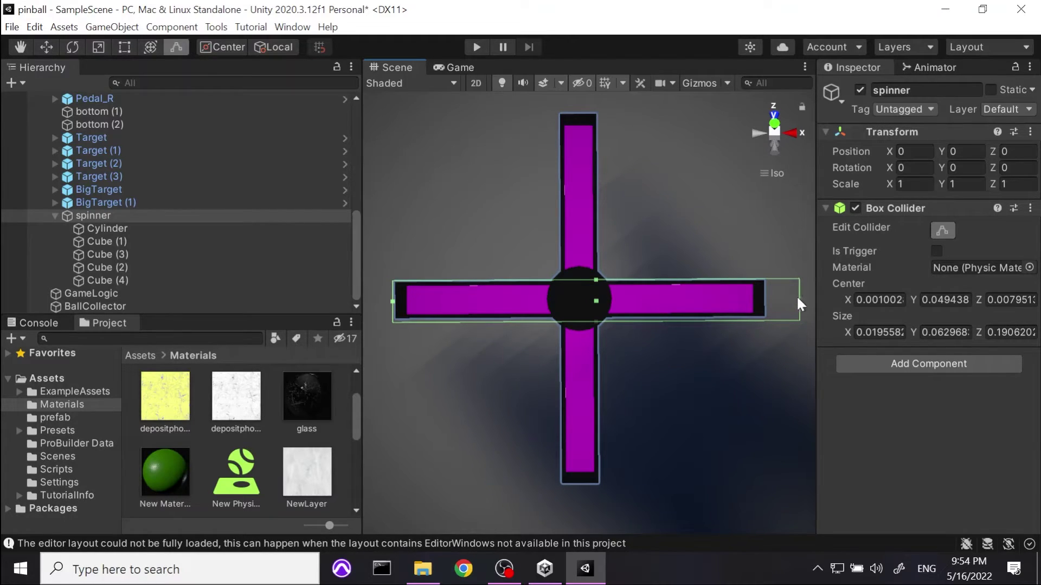
pyautogui.moveTo(798, 300); pyautogui.dragTo(765, 305)
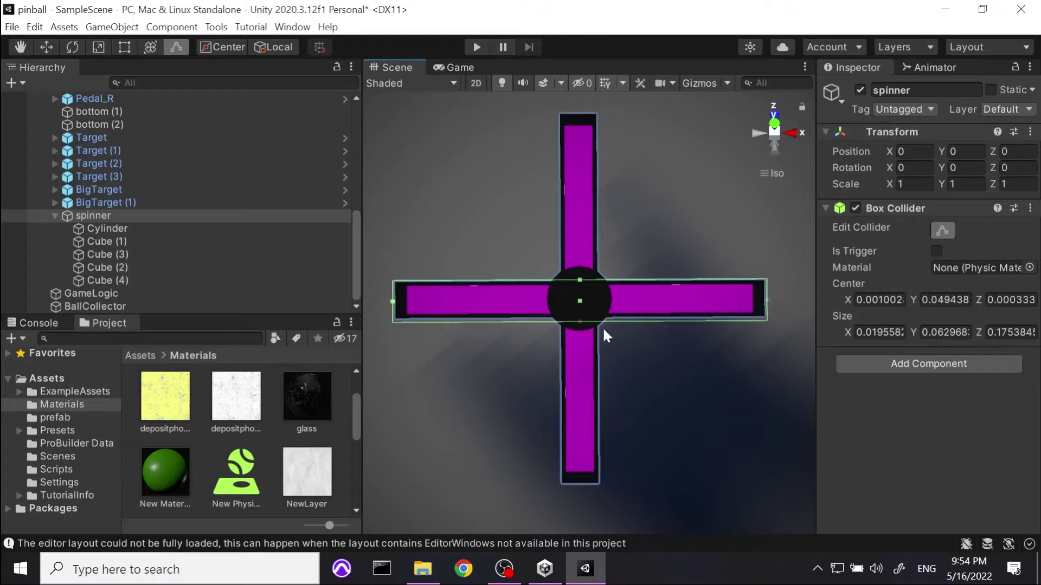
pyautogui.moveTo(577, 325); pyautogui.dragTo(581, 318)
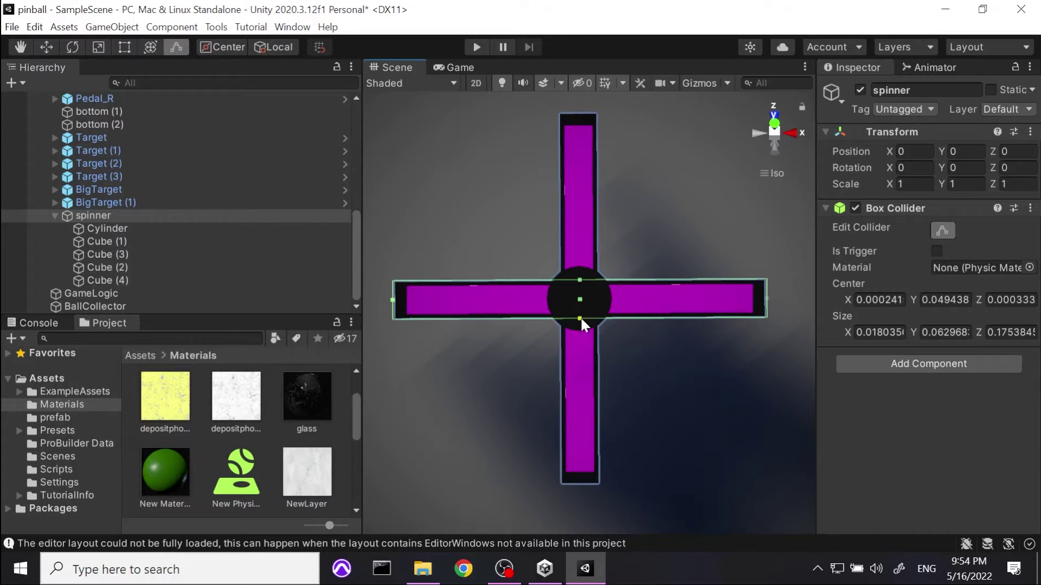
pyautogui.click(922, 207)
pyautogui.rightClick(922, 207)
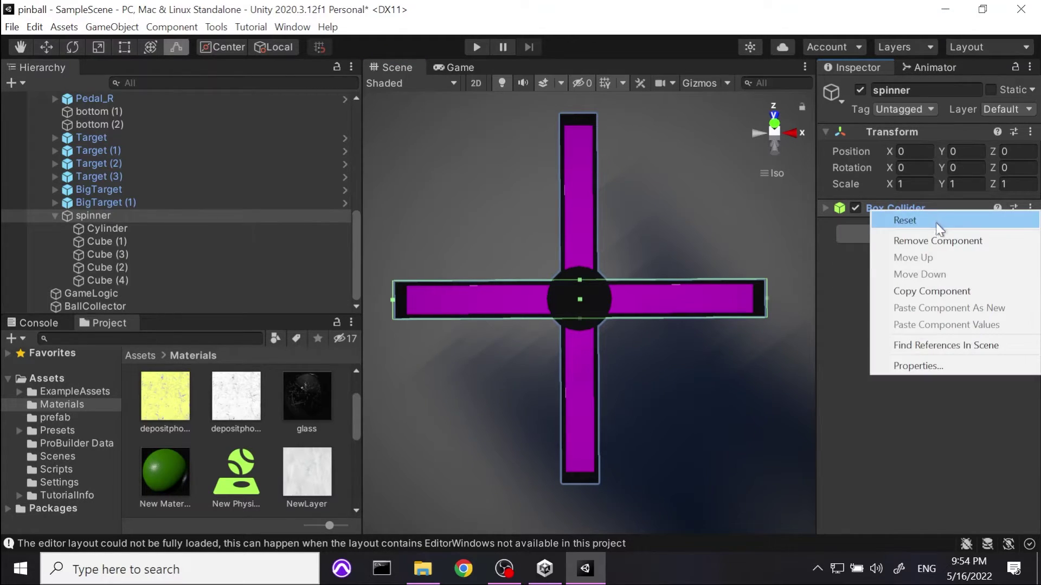
# Step: Copy the spinner's Box Collider and paste it as a second Box Collider
pyautogui.click(939, 291)
pyautogui.rightClick(911, 208)
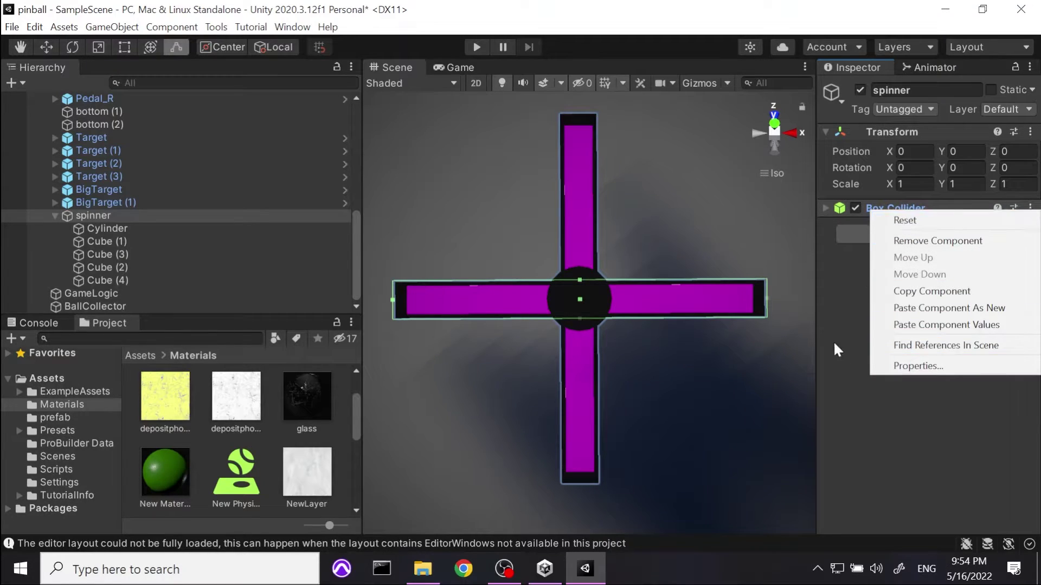
pyautogui.click(950, 308)
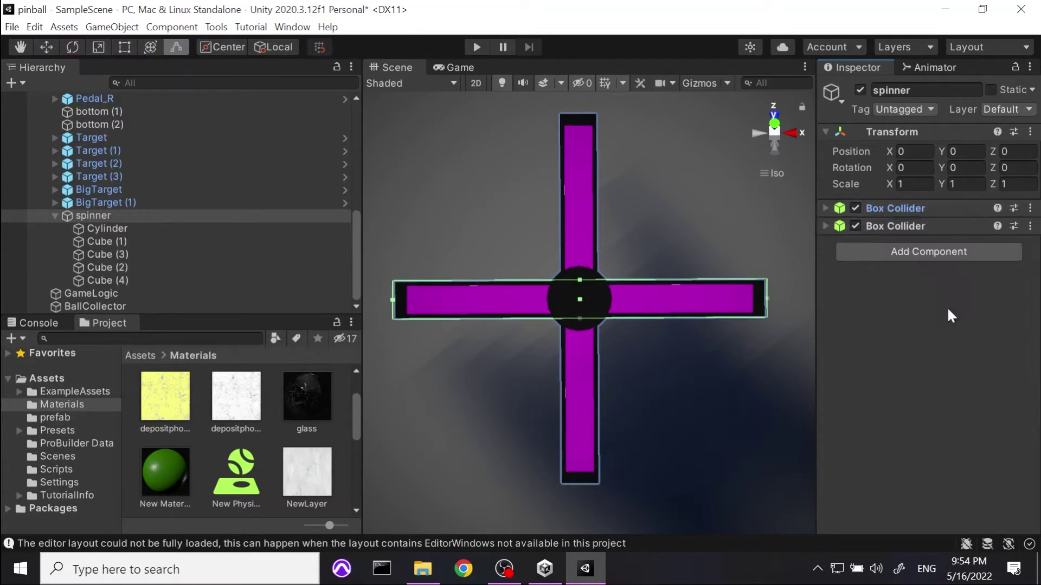
pyautogui.click(826, 225)
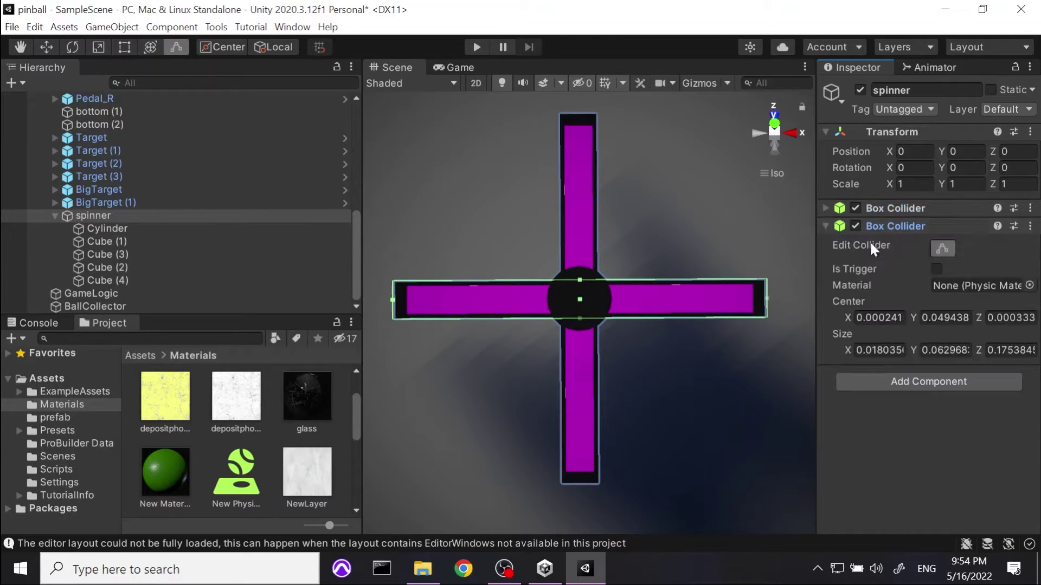
pyautogui.click(948, 247)
pyautogui.click(937, 246)
pyautogui.click(577, 275)
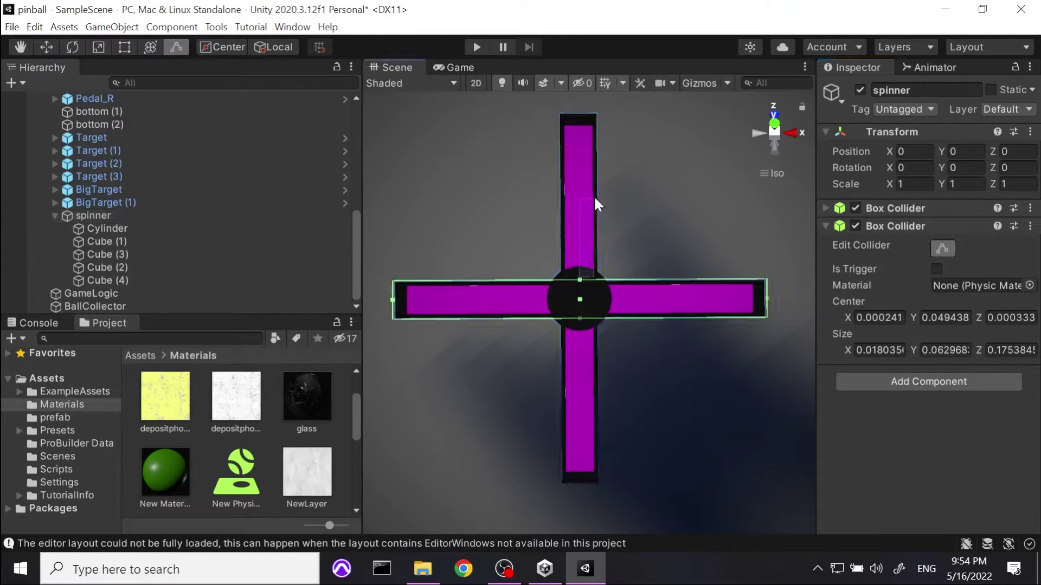
pyautogui.click(83, 217)
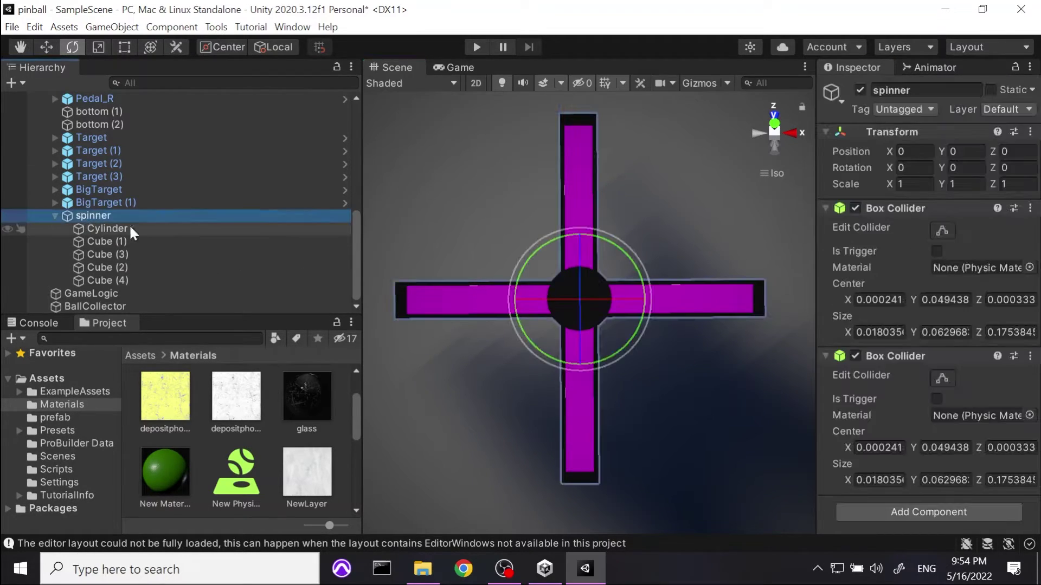
# Step: Resize the second collider to span the vertical blade, about 0.1738 × 0.0630 × 0.0169
pyautogui.click(941, 377)
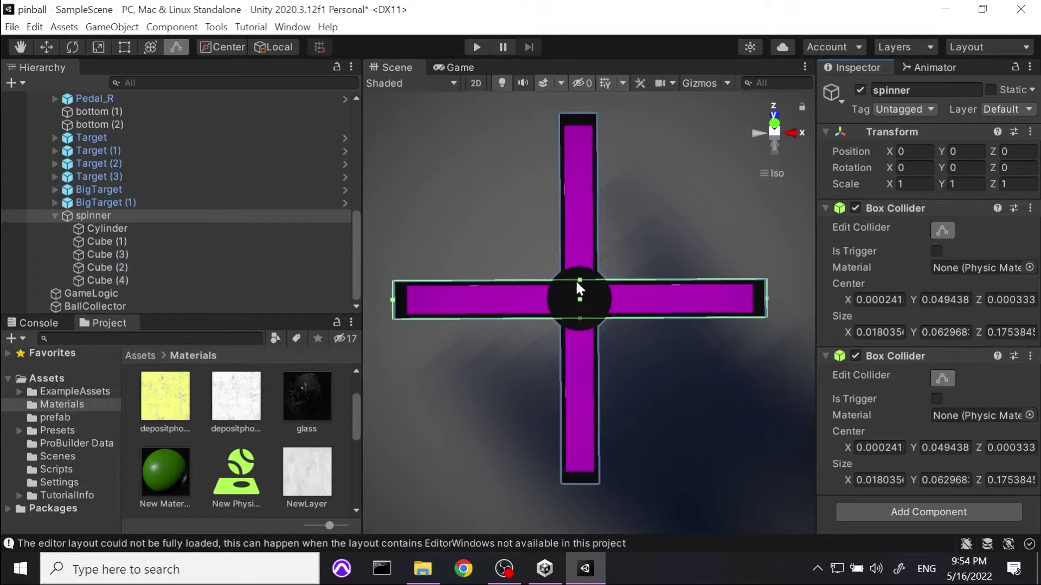
pyautogui.moveTo(580, 280); pyautogui.dragTo(585, 113)
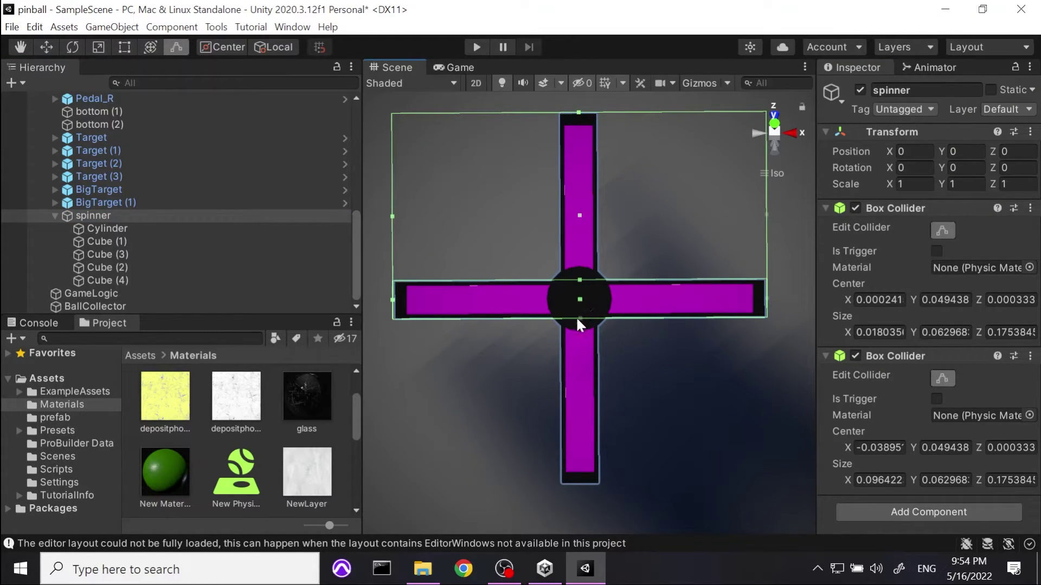
pyautogui.moveTo(578, 319); pyautogui.dragTo(621, 483)
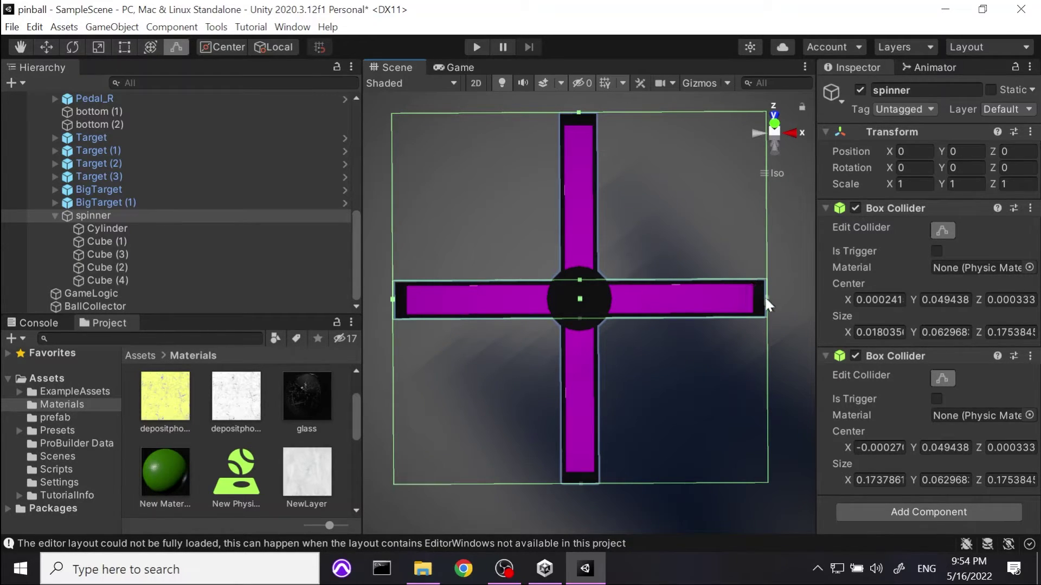
pyautogui.moveTo(766, 298); pyautogui.dragTo(597, 345)
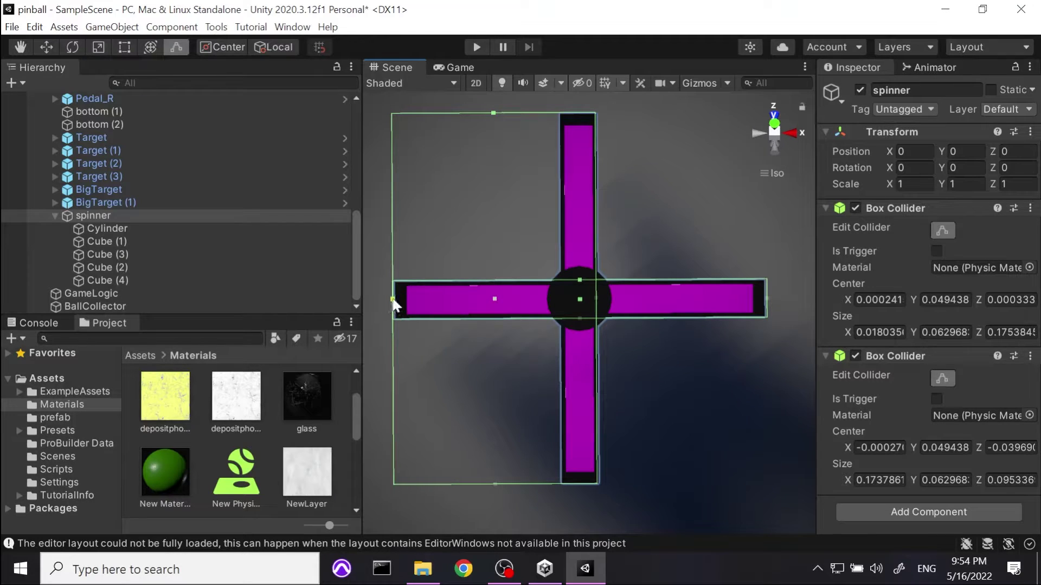
pyautogui.moveTo(394, 299); pyautogui.dragTo(560, 302)
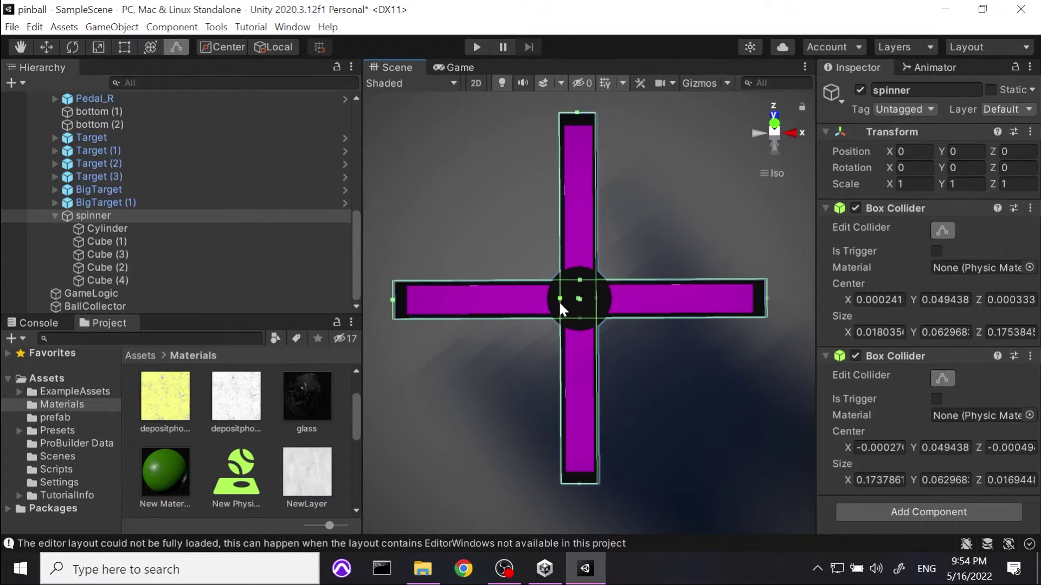
pyautogui.moveTo(560, 304); pyautogui.dragTo(587, 568, button='right')
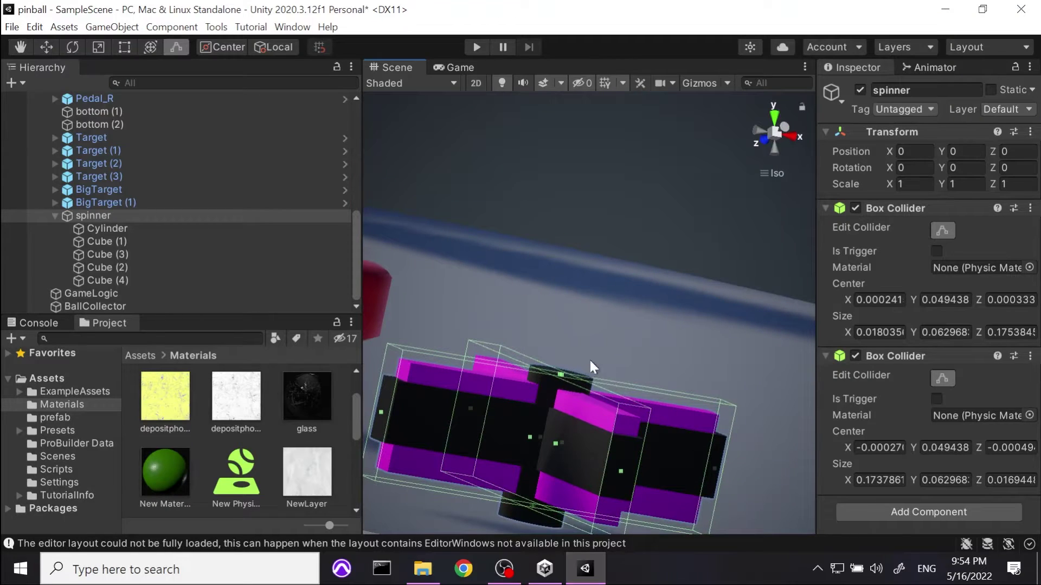
# Step: Orbit out to a perspective view of the whole table and collapse the spinner in the Hierarchy
pyautogui.keyDown('alt'); pyautogui.moveTo(589, 358); pyautogui.dragTo(445, 399); pyautogui.keyUp('alt')
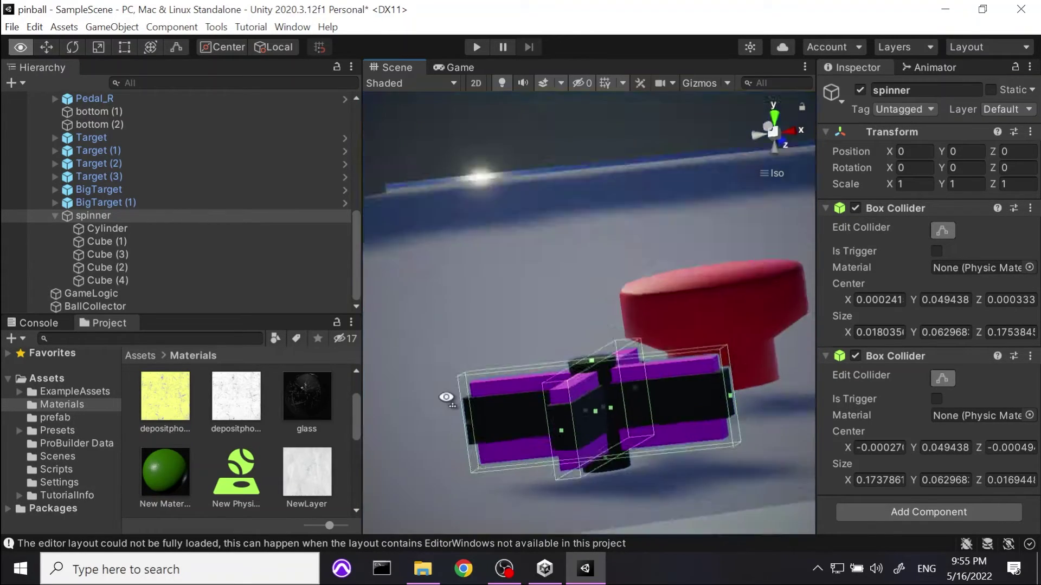
pyautogui.moveTo(446, 398); pyautogui.dragTo(550, 464, button='right')
pyautogui.click(783, 169)
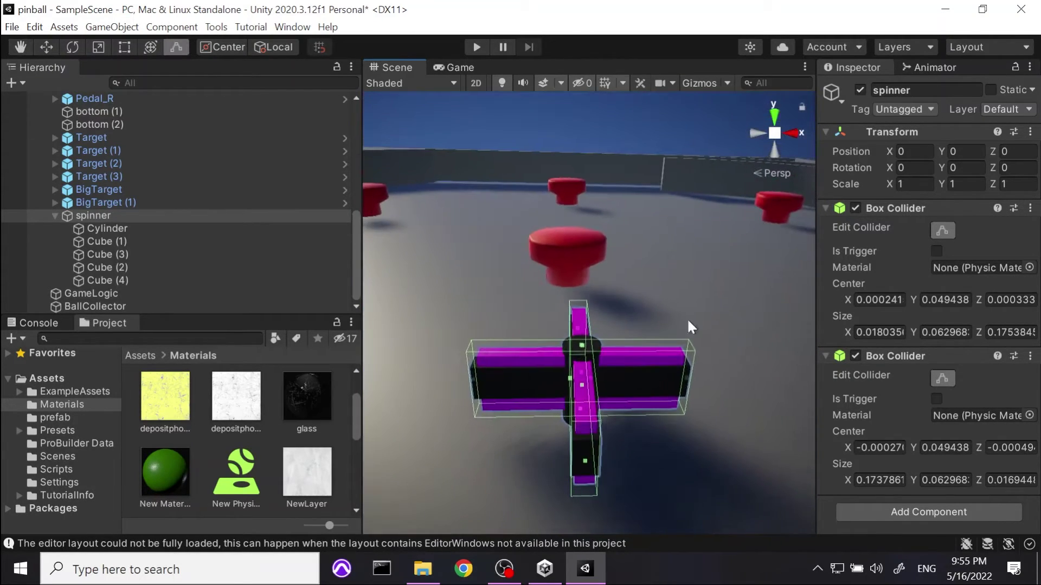
pyautogui.scroll(-5, 688, 321)
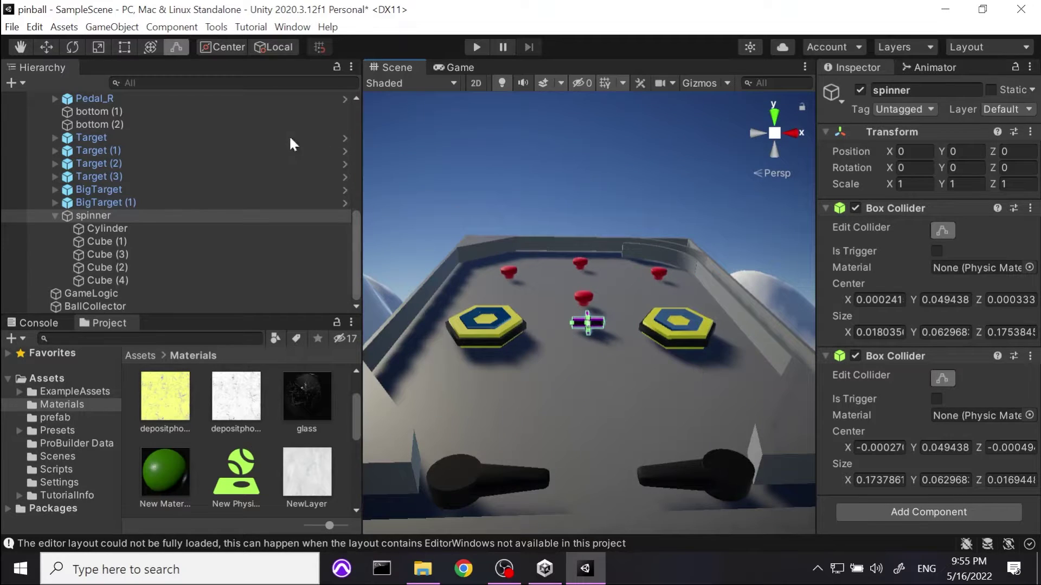
pyautogui.click(54, 214)
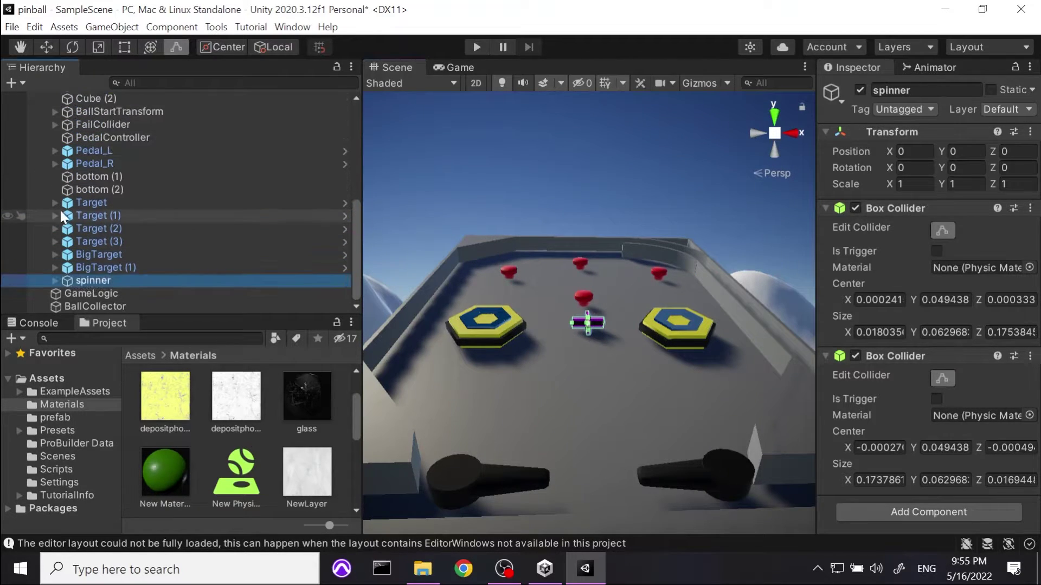
# Step: Fold both Box Colliders, then add a Rigidbody ('ri') and a Hinge Joint ('hi') to the spinner
pyautogui.click(825, 210)
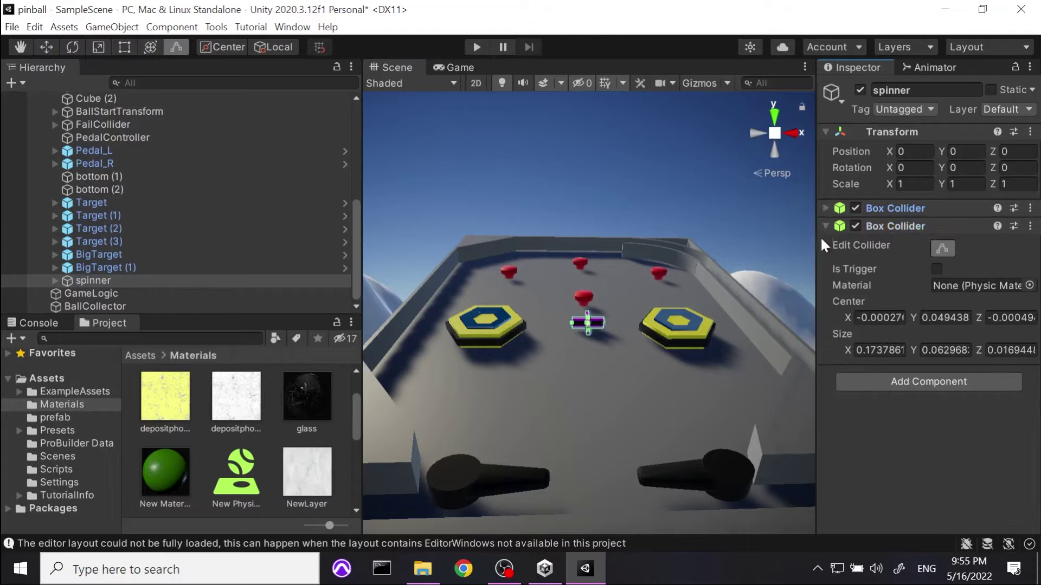
pyautogui.click(822, 227)
pyautogui.click(880, 255)
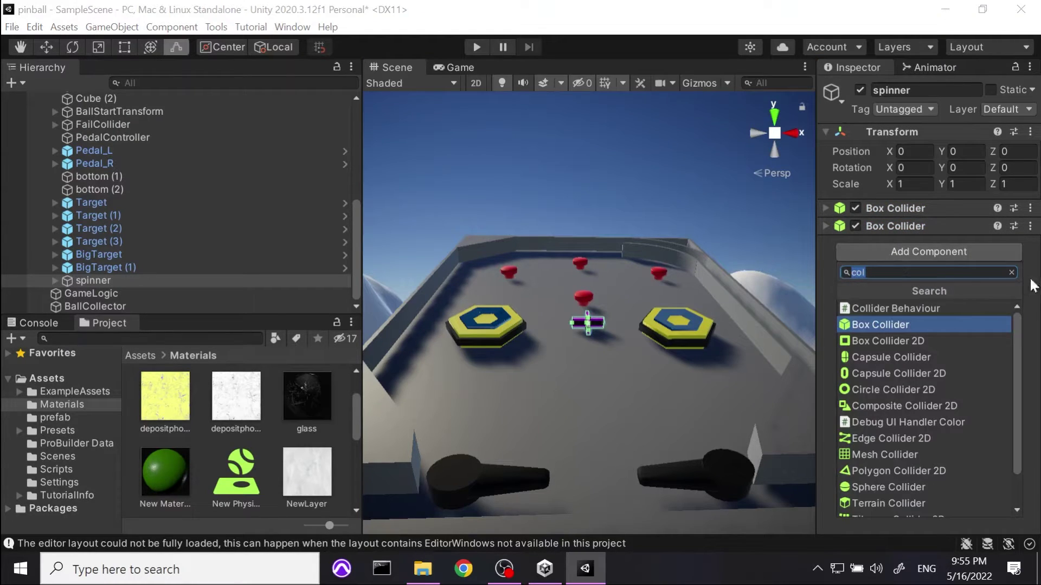
pyautogui.write('ri')
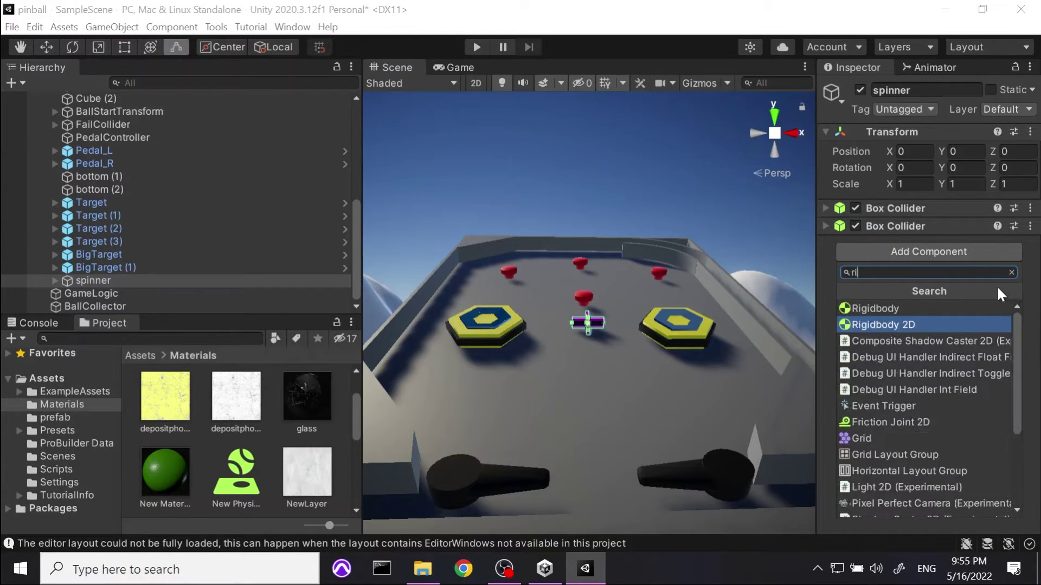
pyautogui.click(924, 307)
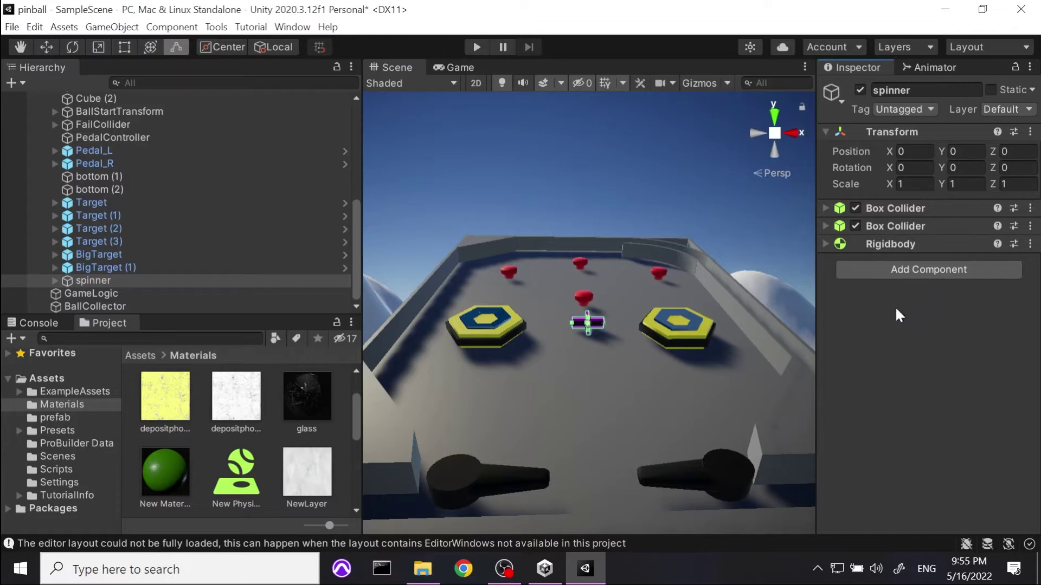
pyautogui.click(954, 265)
pyautogui.write('hi')
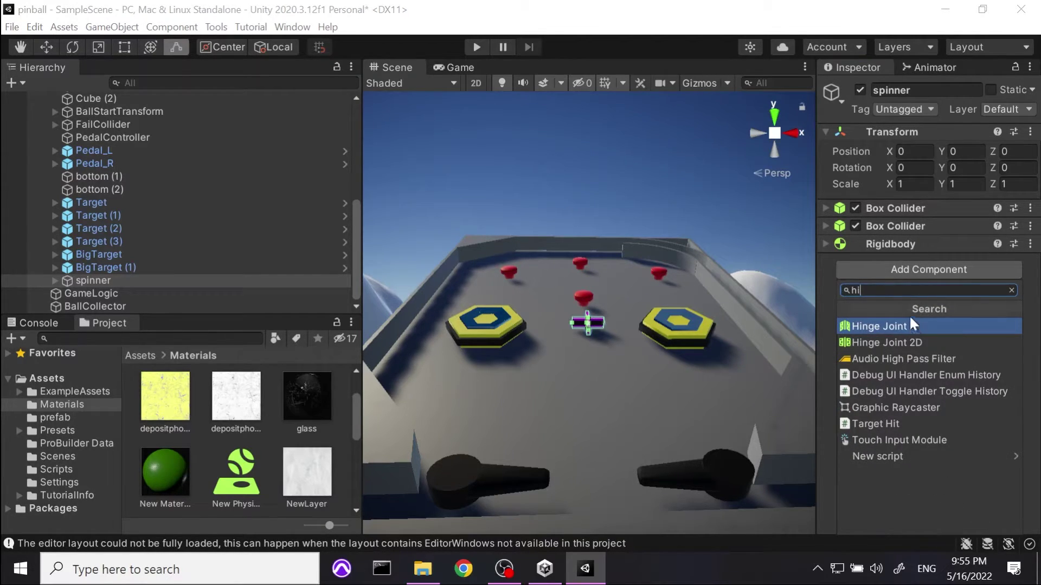
pyautogui.click(911, 325)
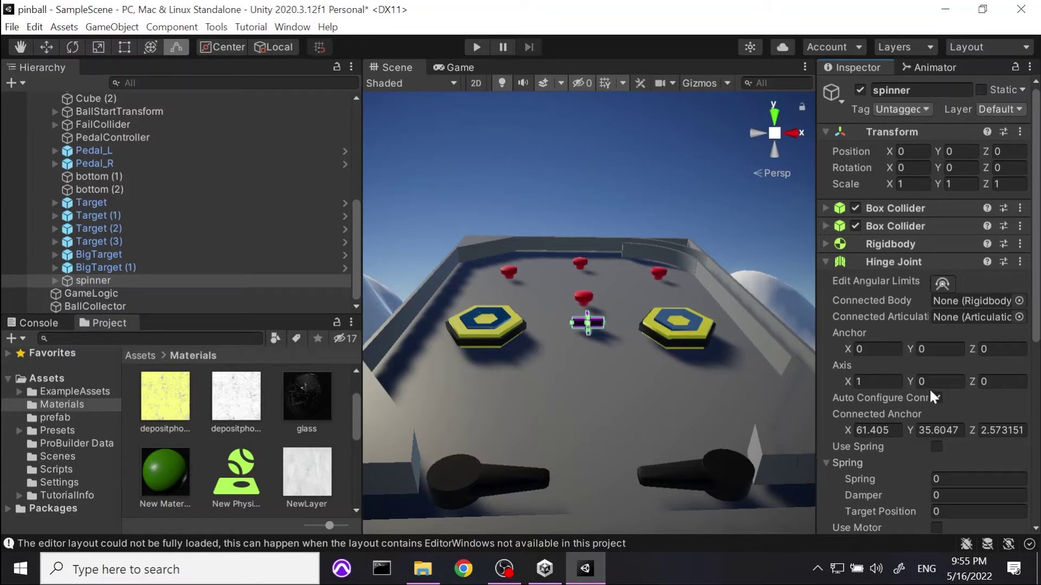
# Step: Show the hinge's angular limits and change the spinner Hinge Joint axis to 0, 1, 0
pyautogui.click(943, 284)
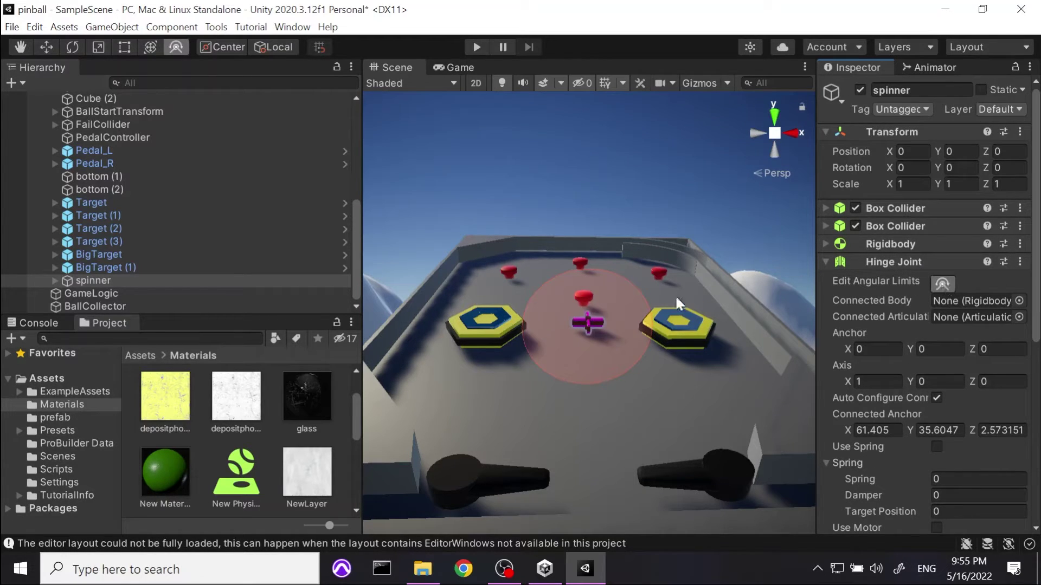
pyautogui.moveTo(626, 239); pyautogui.dragTo(623, 380, button='right')
pyautogui.moveTo(620, 255); pyautogui.dragTo(654, 507, button='middle')
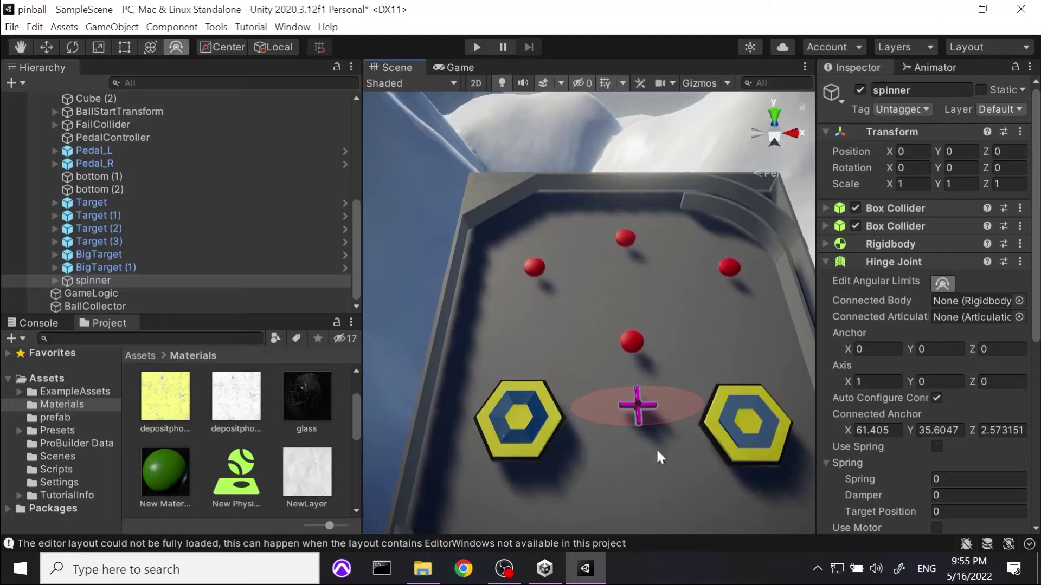
pyautogui.click(866, 380)
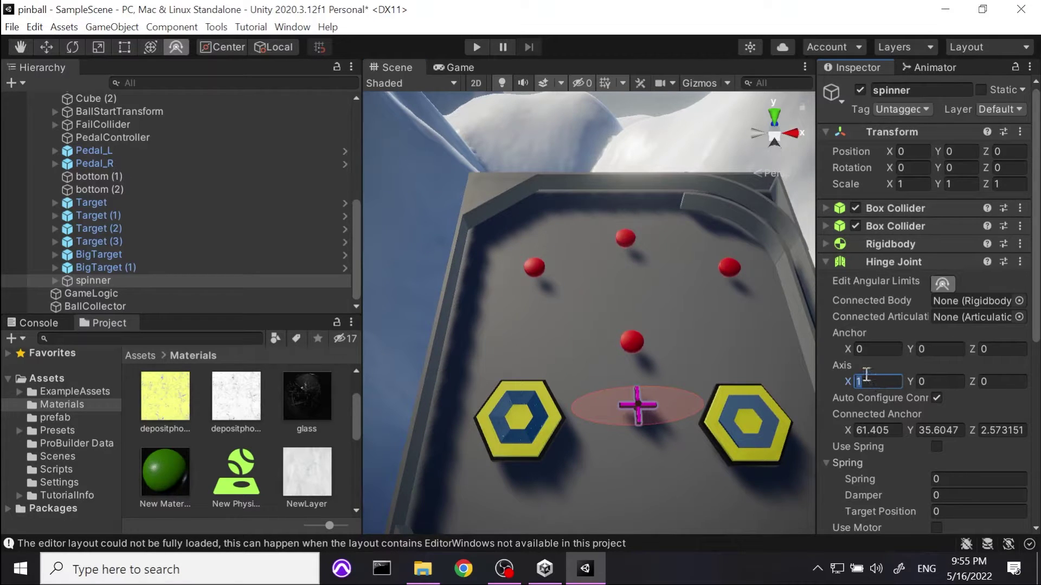
pyautogui.write('1')
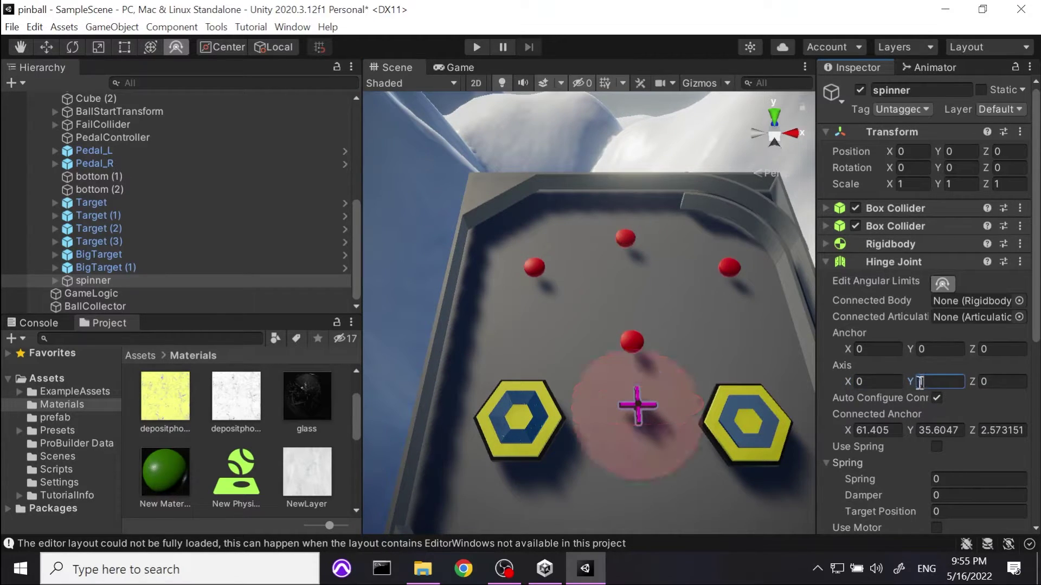
pyautogui.keyDown('alt'); pyautogui.moveTo(691, 442); pyautogui.dragTo(629, 195); pyautogui.keyUp('alt')
pyautogui.scroll(-5, 959, 431)
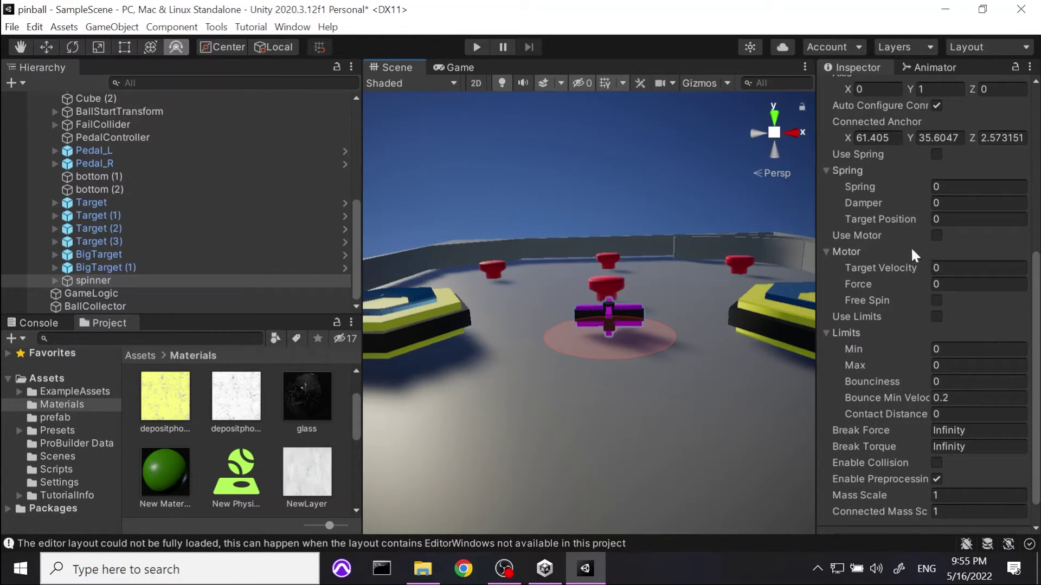
# Step: Enable Use Motor on the spinner's Hinge Joint with Target Velocity 50 and Force 10
pyautogui.click(937, 236)
pyautogui.click(971, 265)
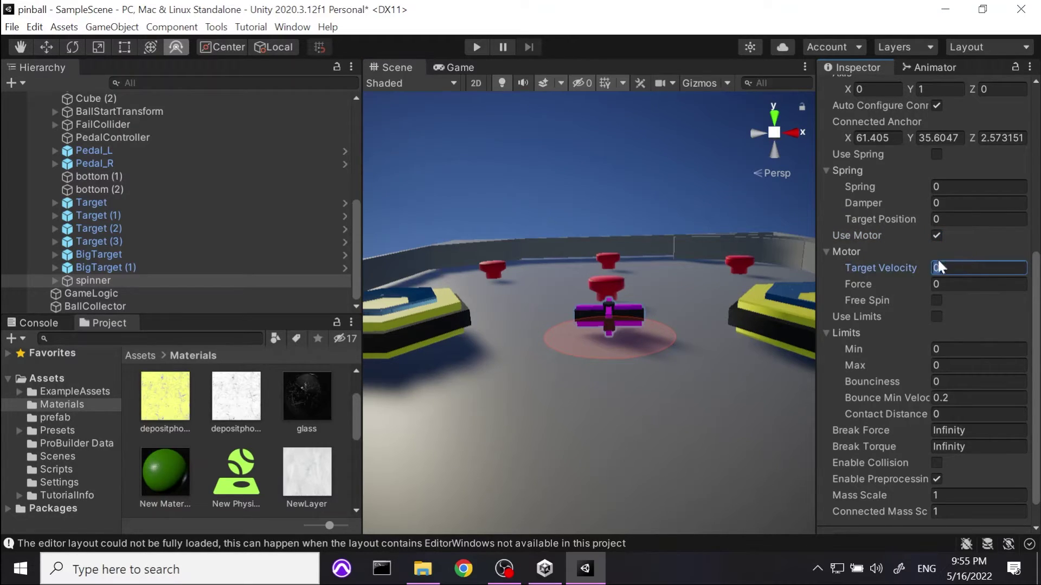
pyautogui.write('50')
pyautogui.click(971, 283)
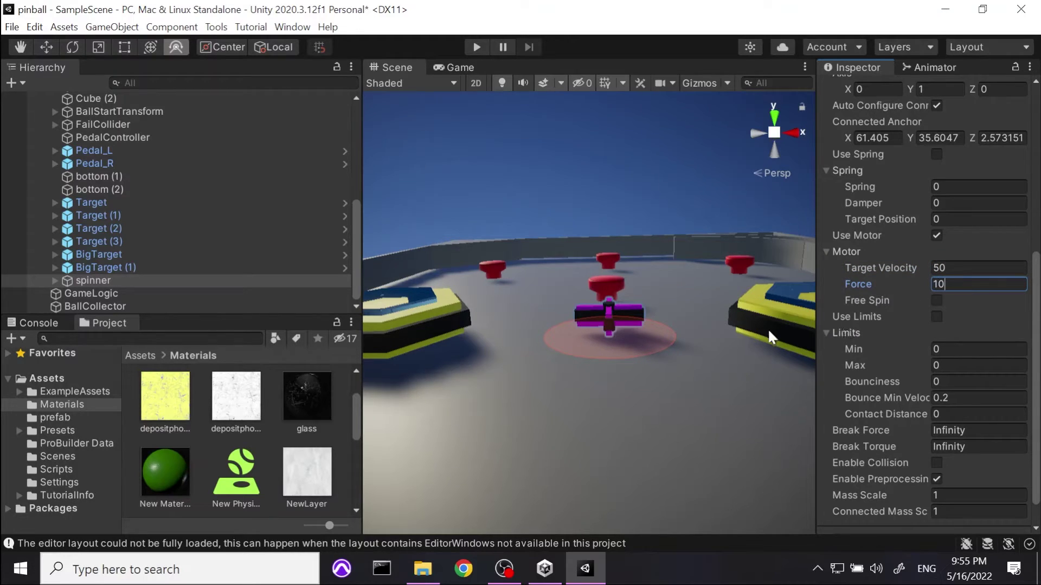
pyautogui.scroll(-1, 889, 452)
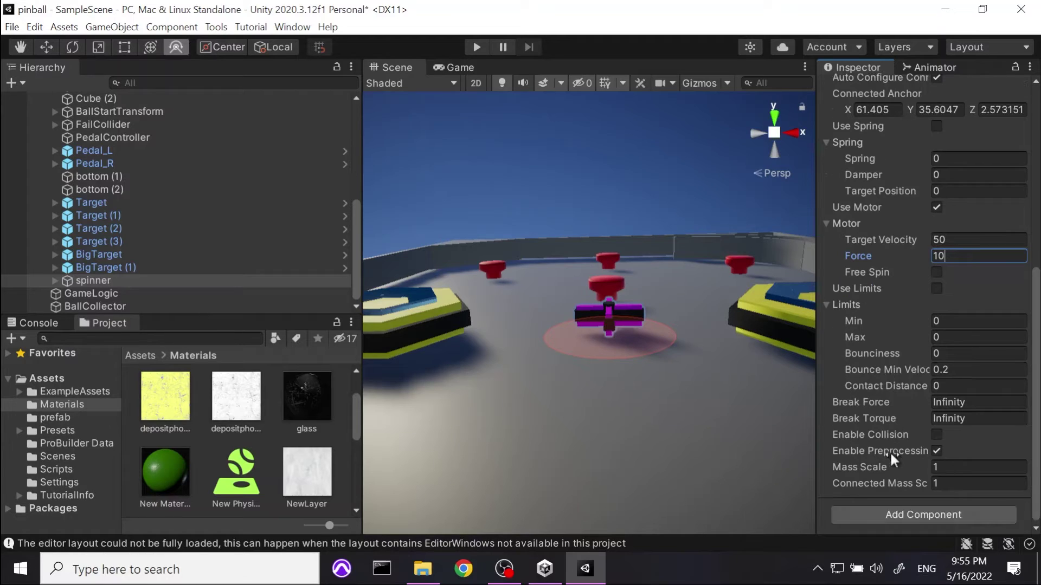
pyautogui.keyDown('alt'); pyautogui.moveTo(624, 274); pyautogui.dragTo(629, 428); pyautogui.keyUp('alt')
# Step: Set the spinner Rigidbody's Collision Detection to Continuous and check the second Box Collider
pyautogui.scroll(10, 841, 151)
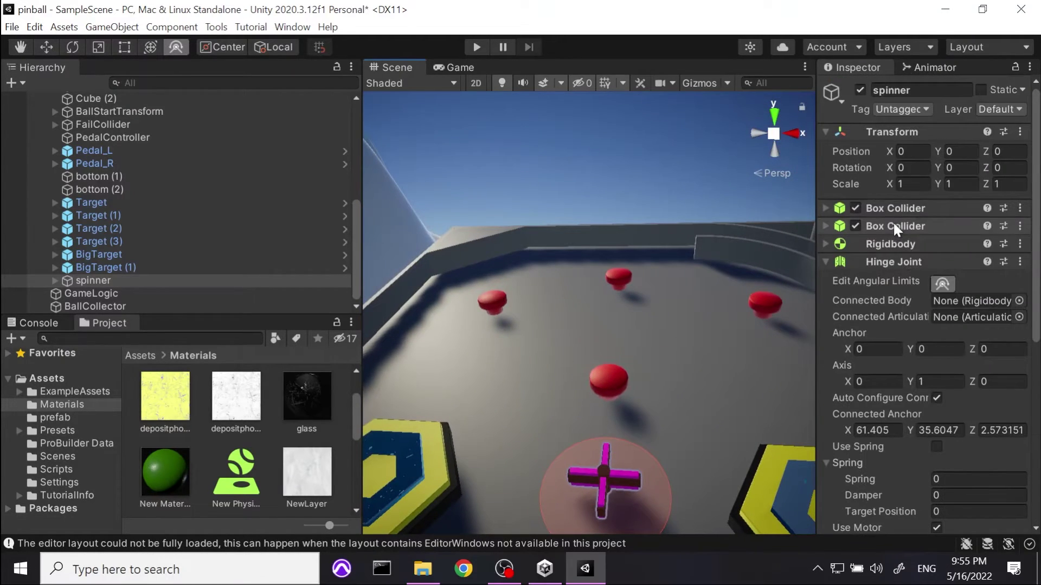
pyautogui.click(826, 261)
pyautogui.click(826, 244)
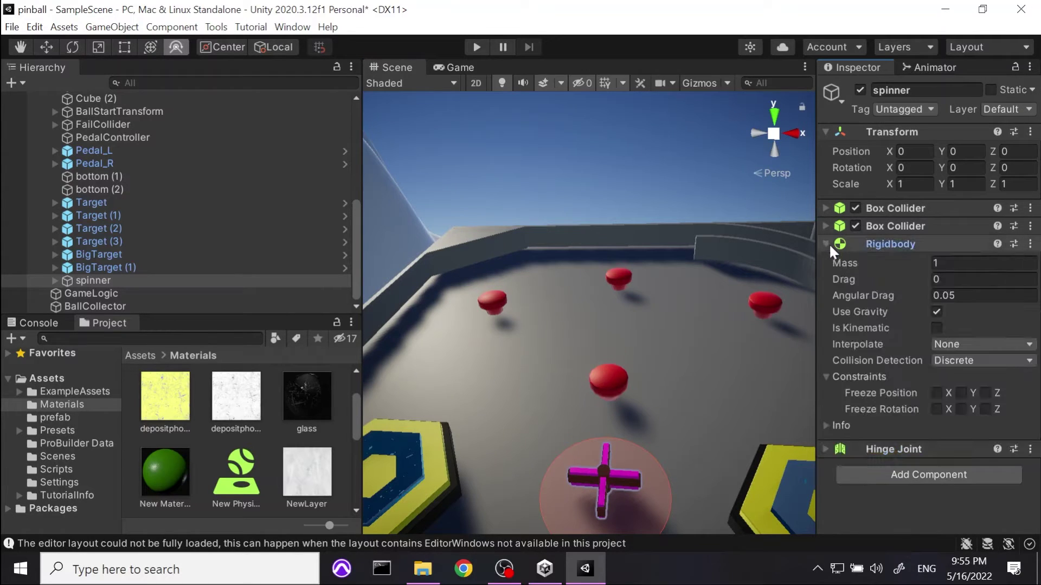
pyautogui.click(957, 360)
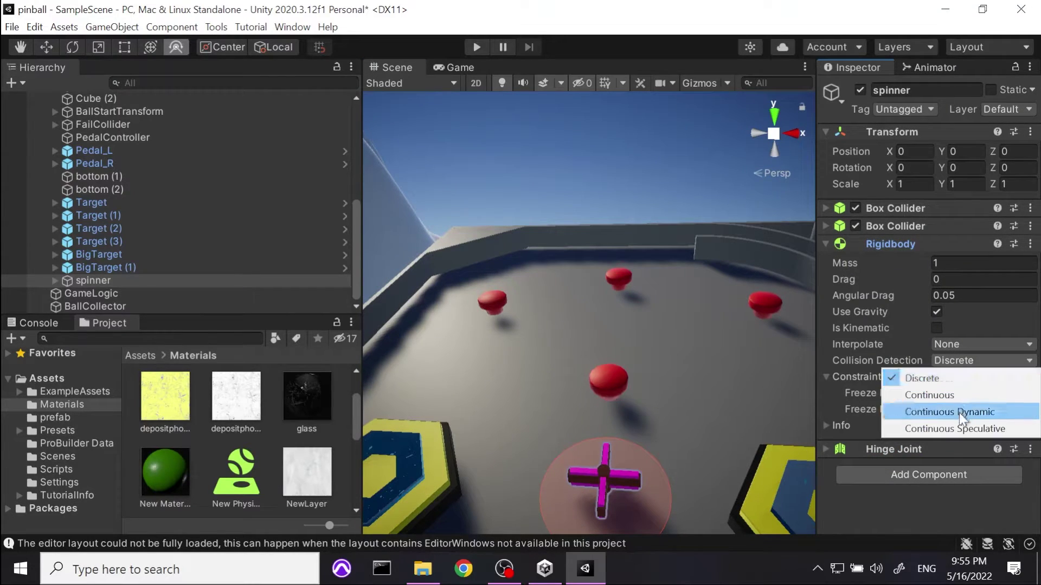
pyautogui.click(976, 395)
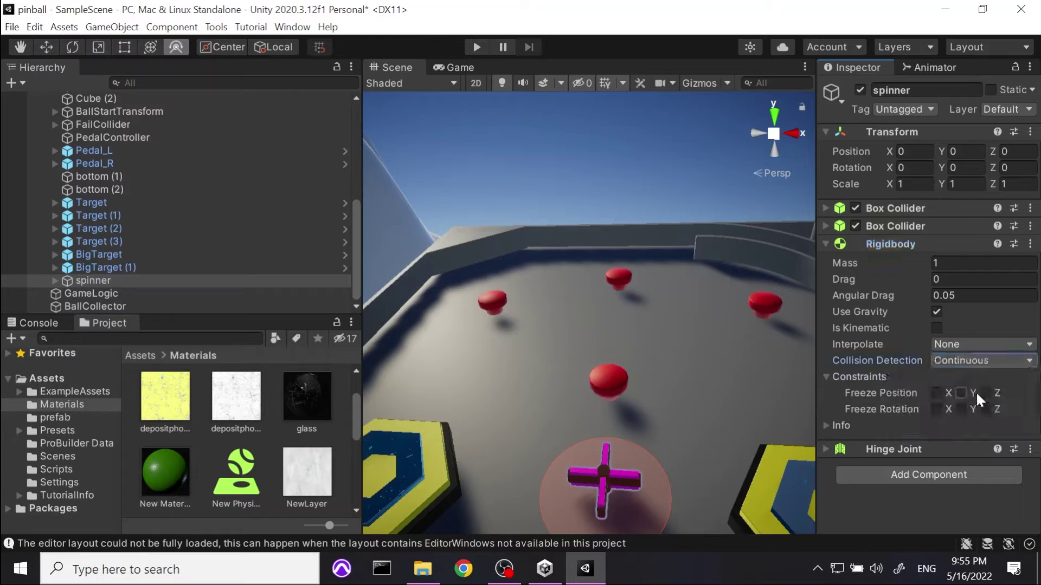
pyautogui.click(877, 243)
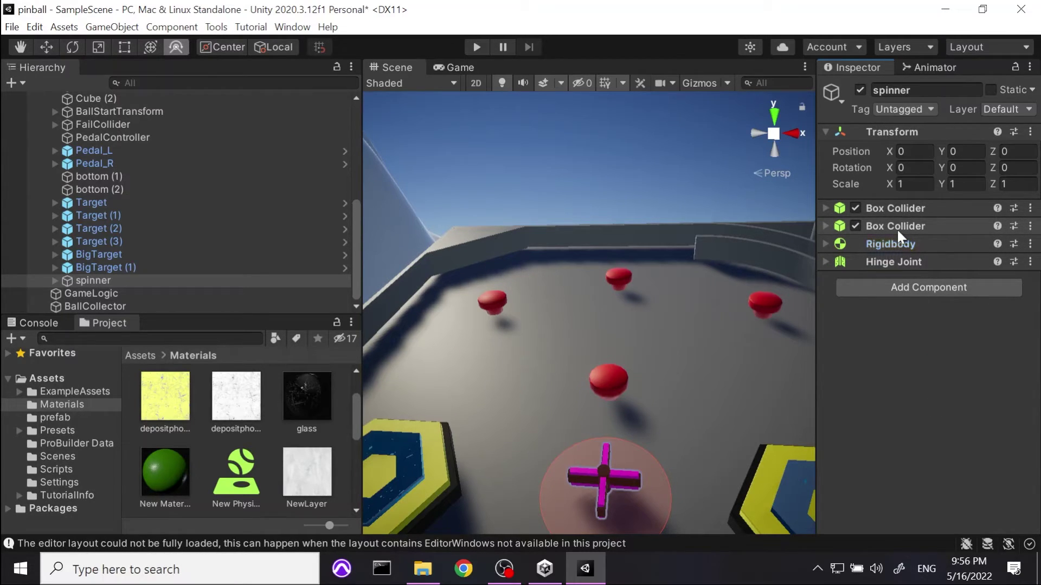
pyautogui.click(829, 227)
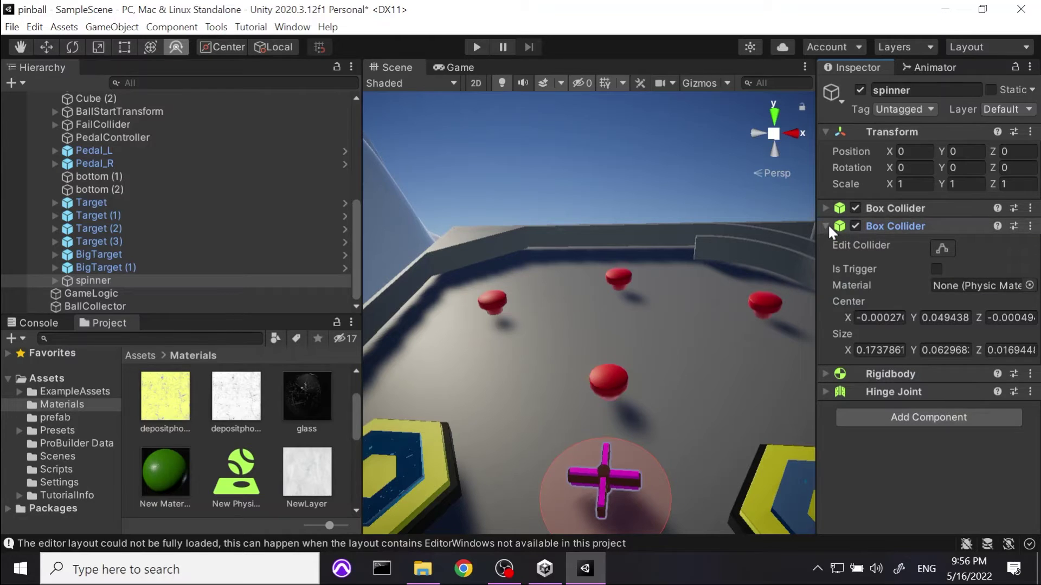
pyautogui.click(828, 225)
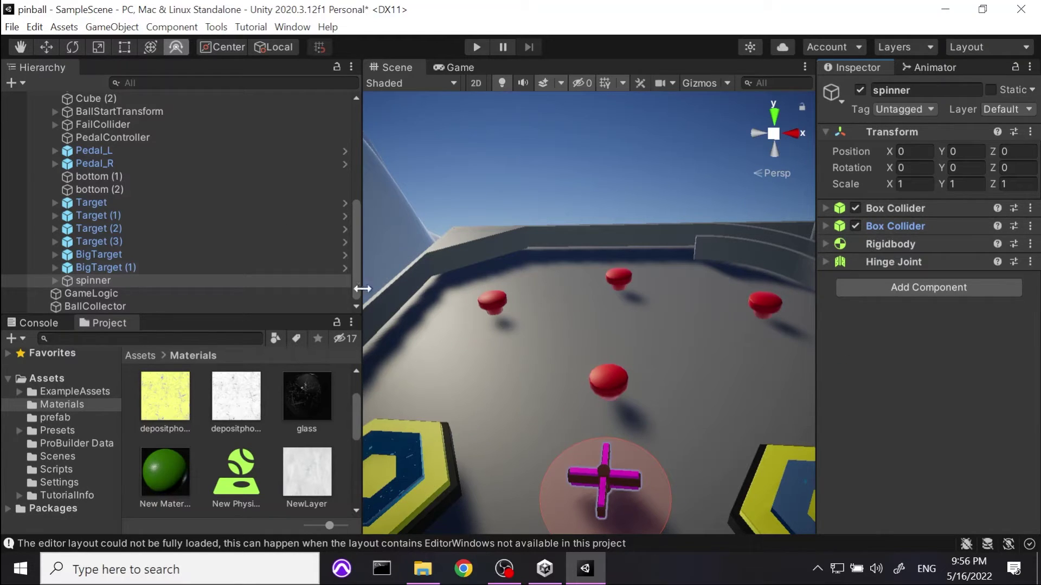
# Step: Frame the spinner, enter Play mode, and raise the motor Target Velocity to 200, then 250
pyautogui.press('f')
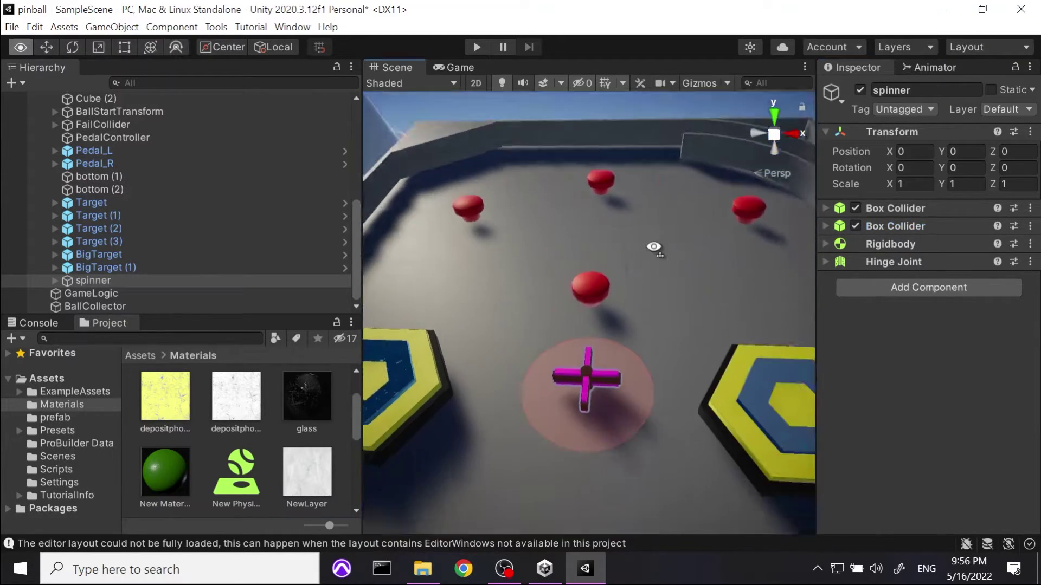
pyautogui.click(476, 47)
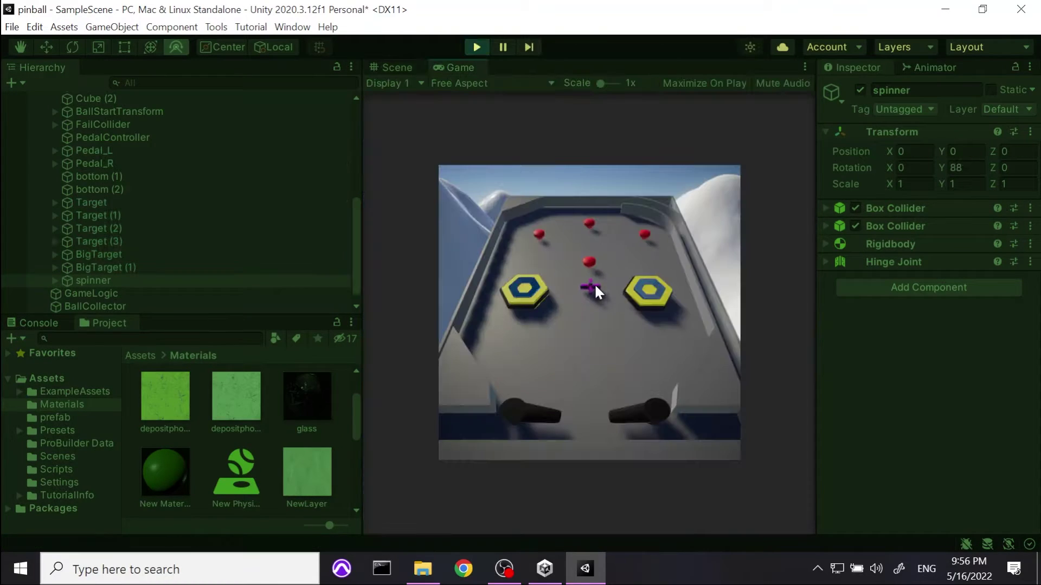
pyautogui.click(825, 262)
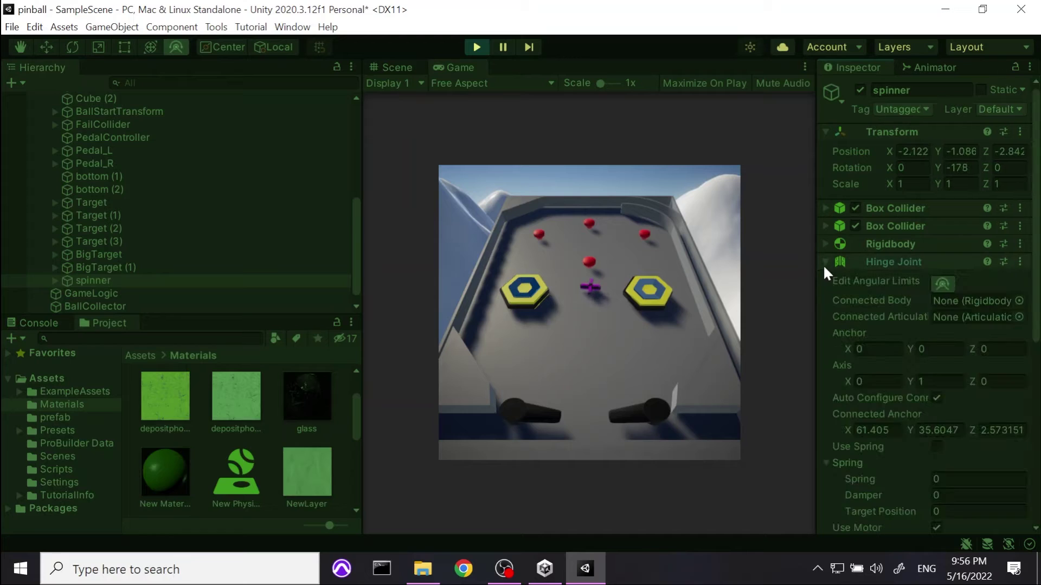
pyautogui.scroll(-10, 889, 440)
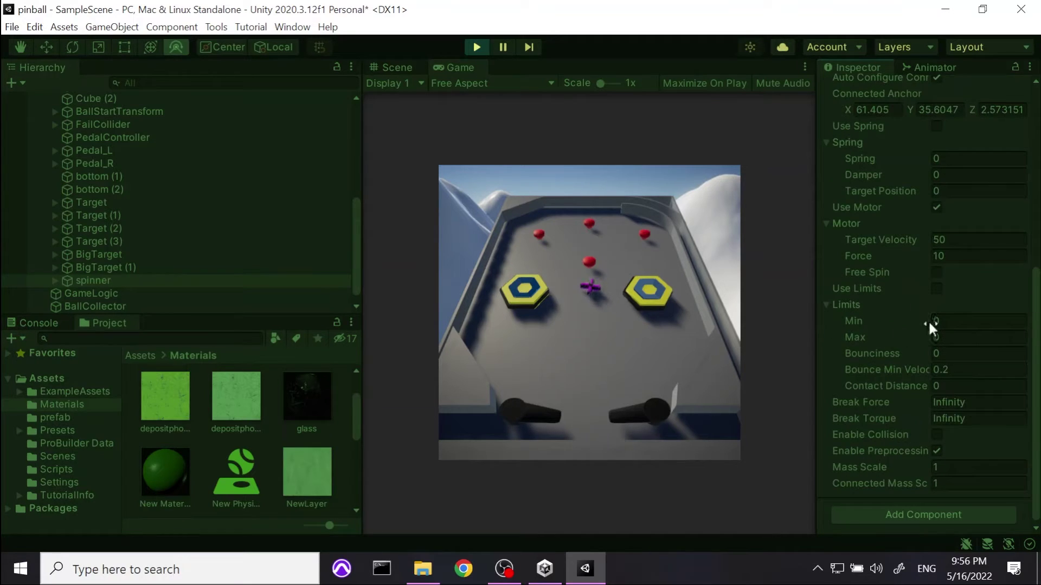
pyautogui.click(985, 239)
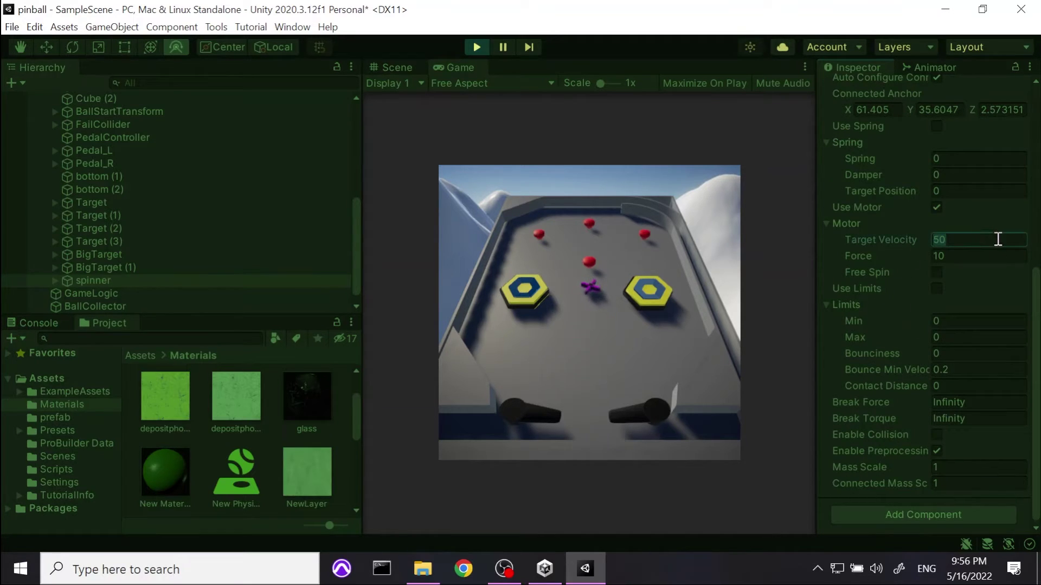
pyautogui.write('200')
pyautogui.doubleClick(942, 239)
pyautogui.write('250')
pyautogui.click(698, 432)
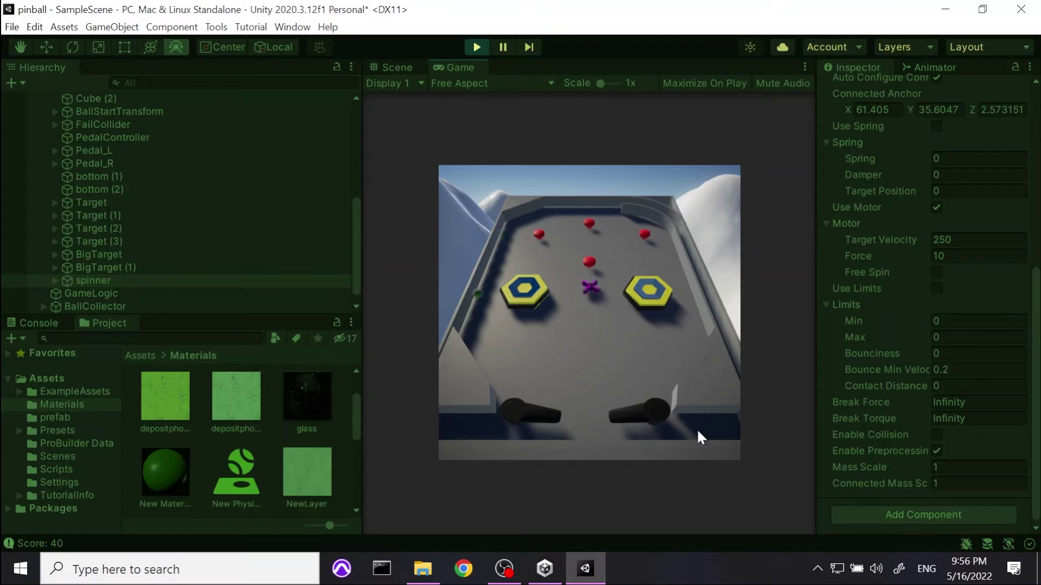
# Step: Play-test the flippers with the arrow keys and A/D to hit the ball
pyautogui.press('Right')
pyautogui.press('Left')
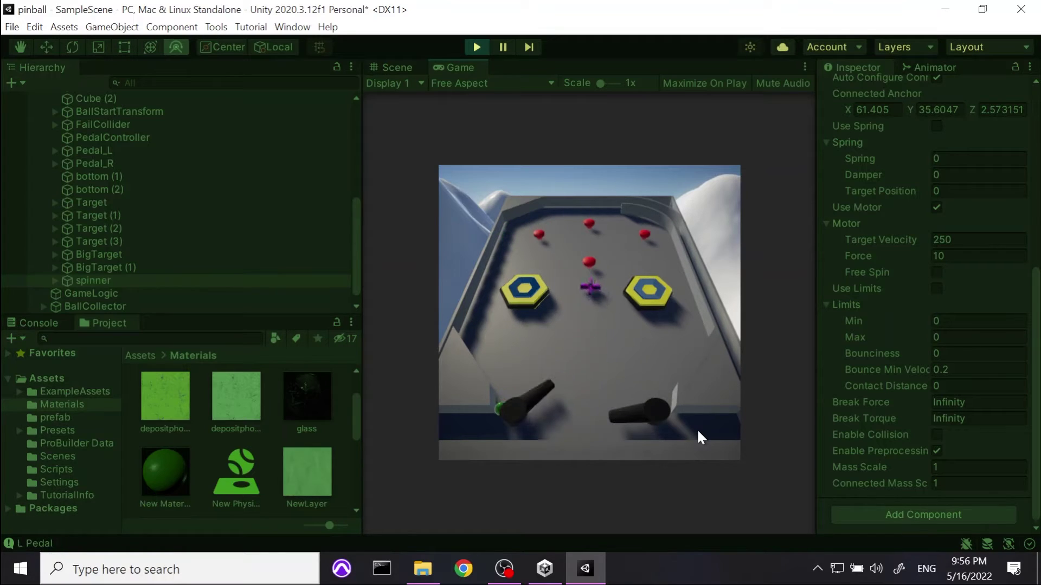
pyautogui.press('Right')
pyautogui.press('Left')
pyautogui.press('Right')
pyautogui.press('Left')
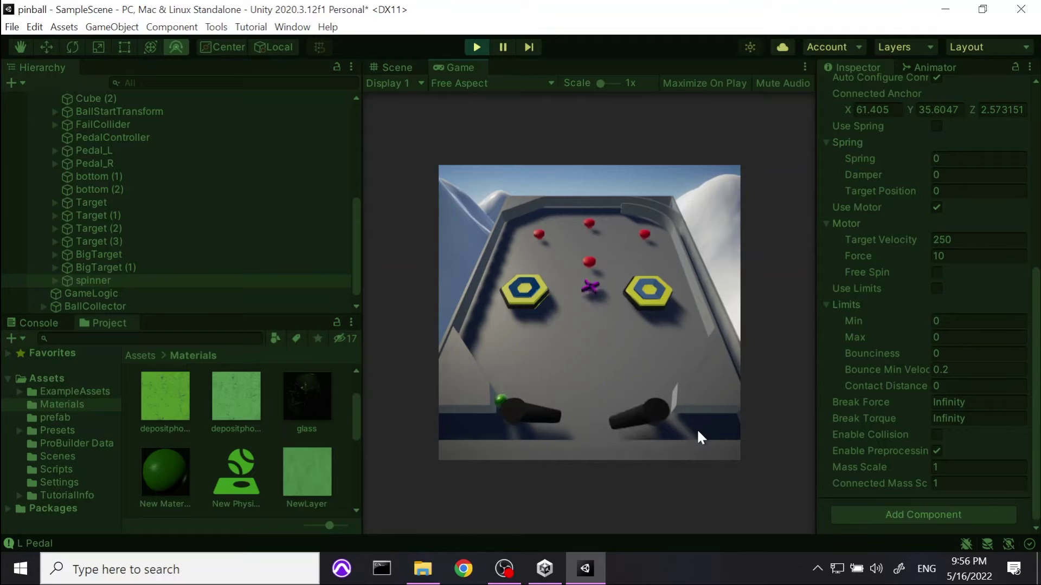
pyautogui.press('a')
pyautogui.press('a')
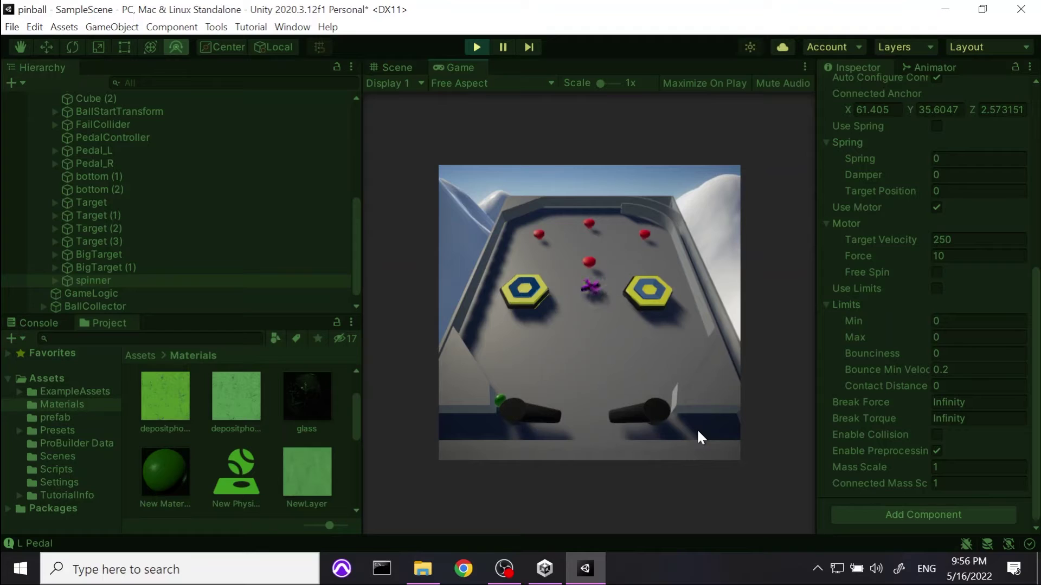
pyautogui.press('d')
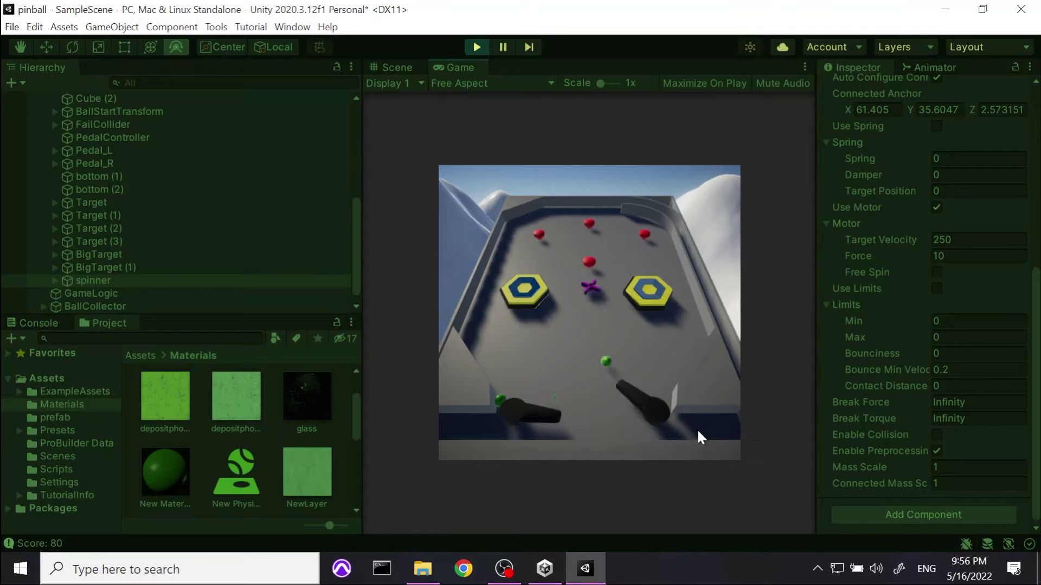
pyautogui.press('a')
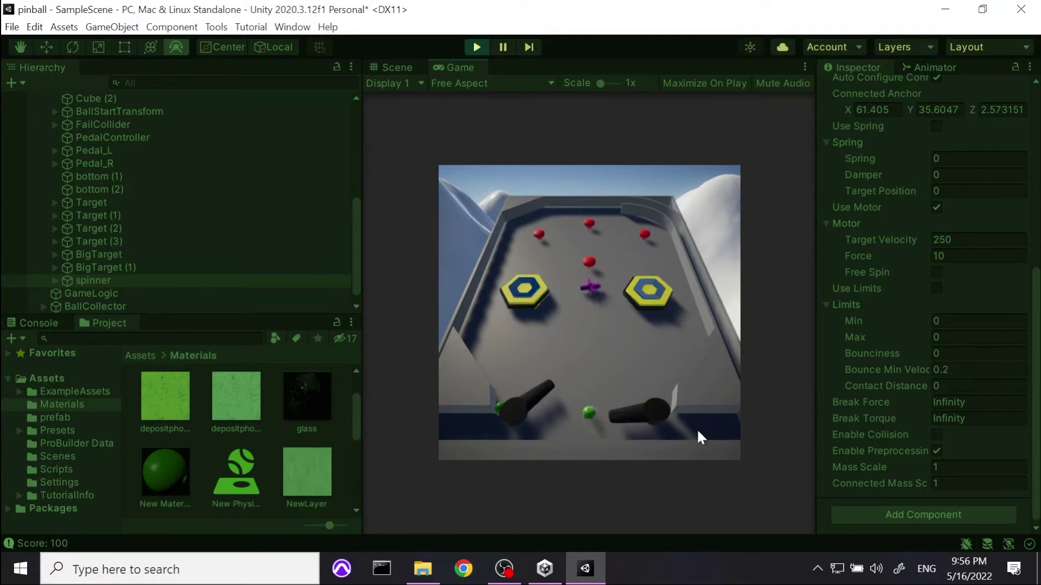
pyautogui.press('d')
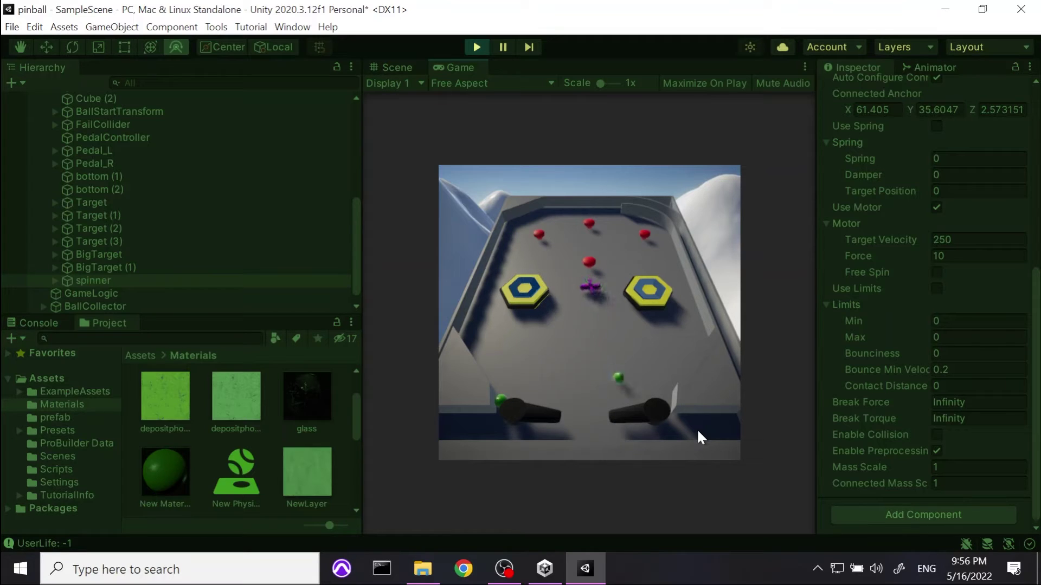
pyautogui.press('d')
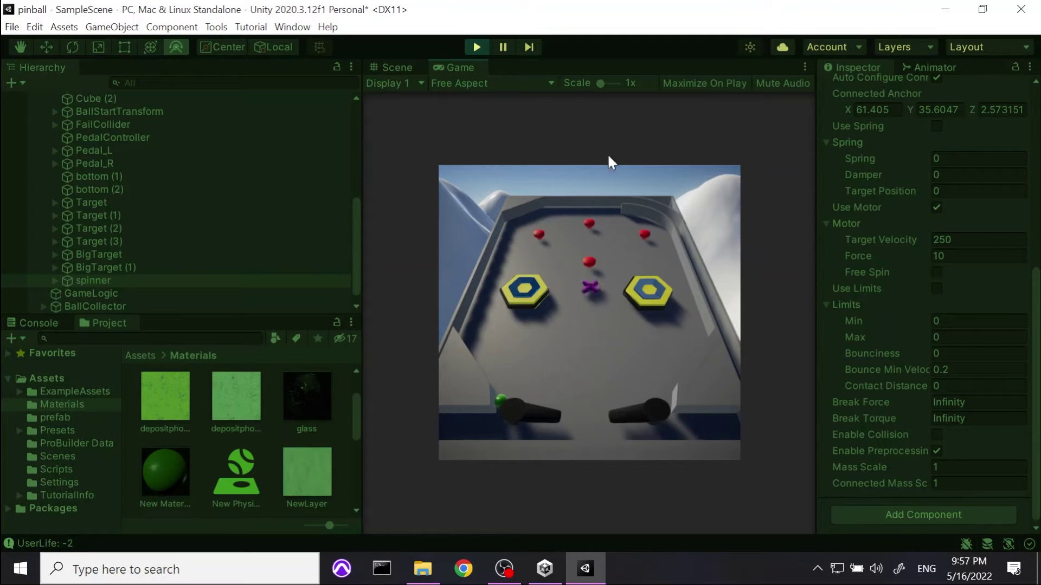
# Step: Try a motor Force of 100 during play, then stop Play mode
pyautogui.click(949, 257)
pyautogui.write('100')
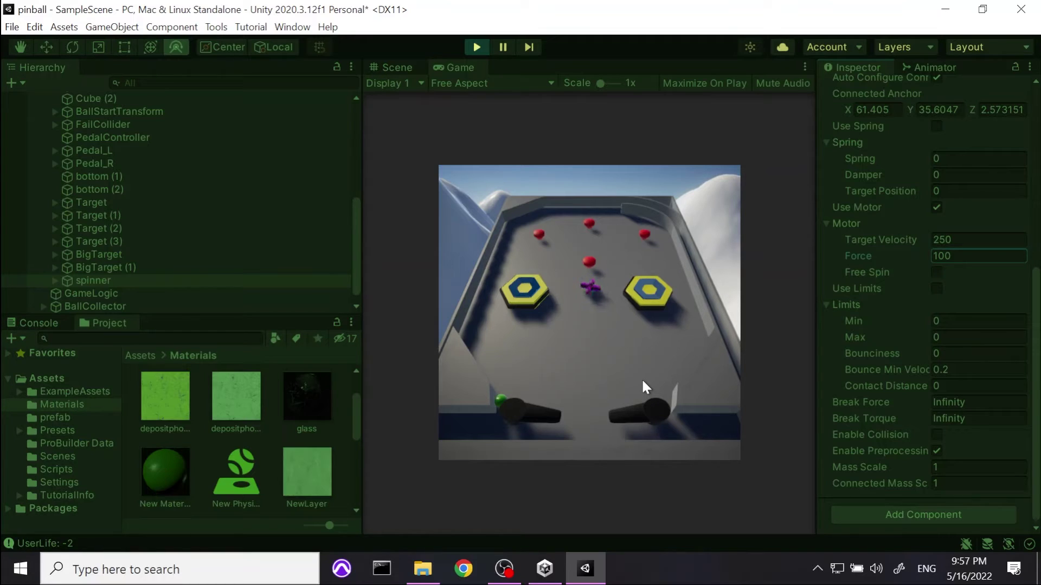
pyautogui.click(659, 373)
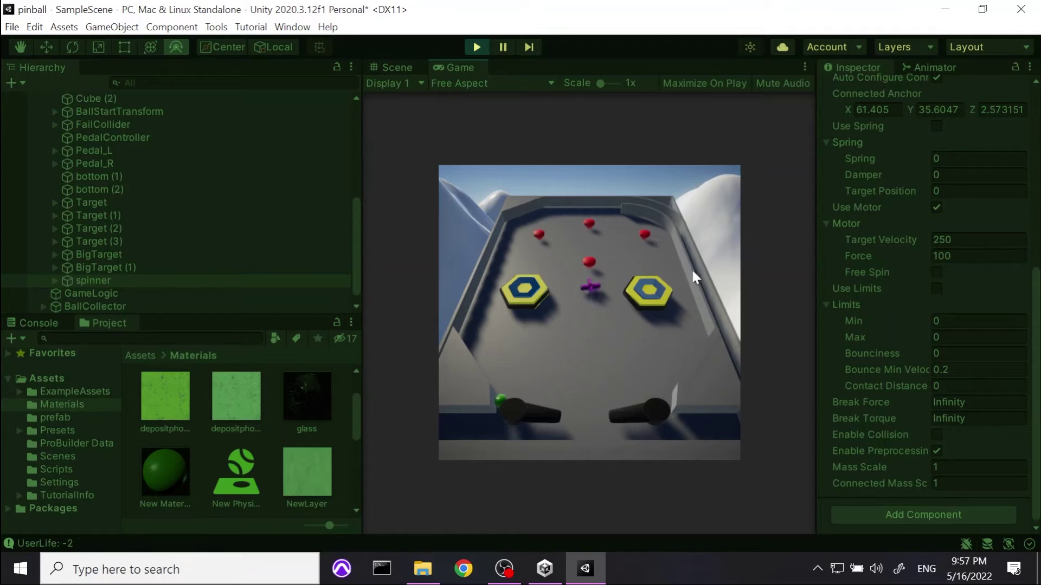
pyautogui.click(485, 45)
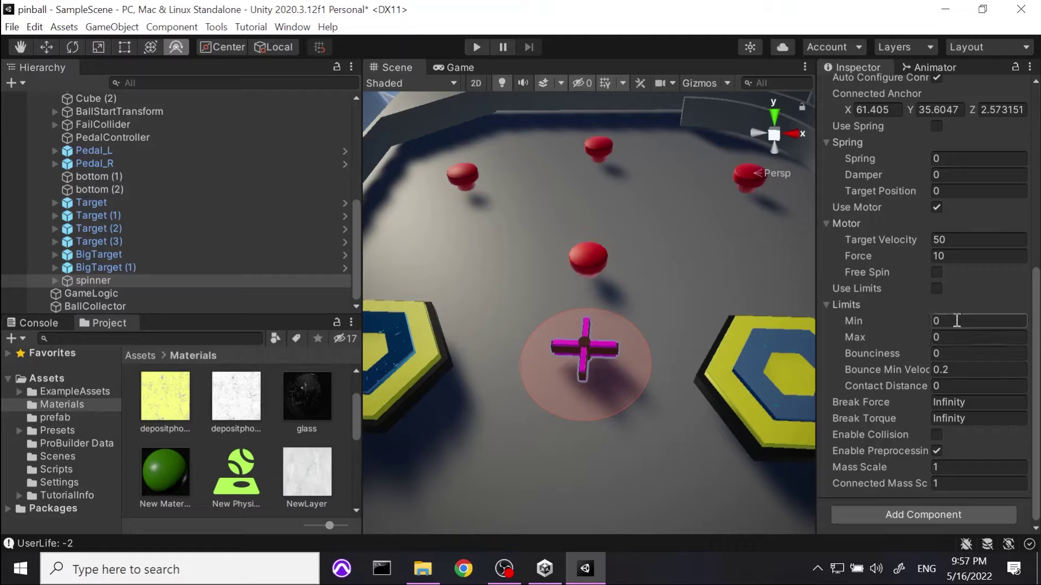
# Step: Set the spinner motor to Target Velocity 250 and Force 100, then select the left guide wedge
pyautogui.click(954, 243)
pyautogui.write('2')
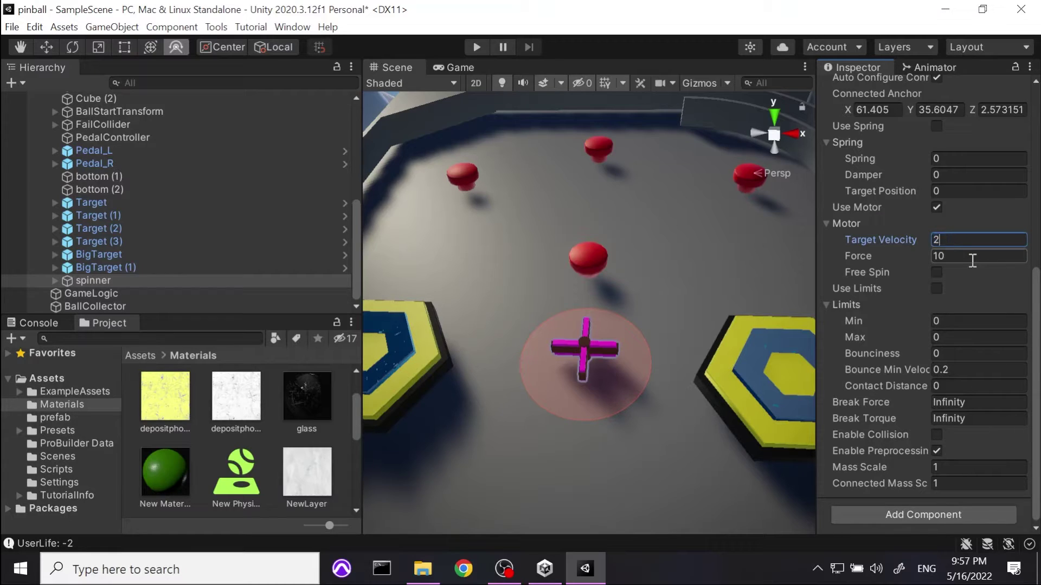
pyautogui.write('50')
pyautogui.click(976, 254)
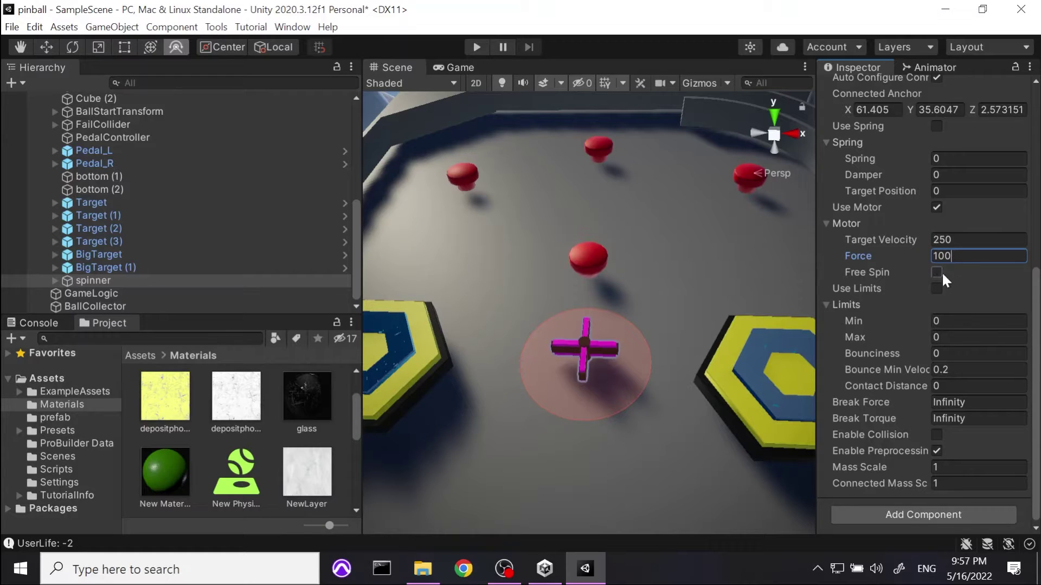
pyautogui.scroll(-5, 715, 312)
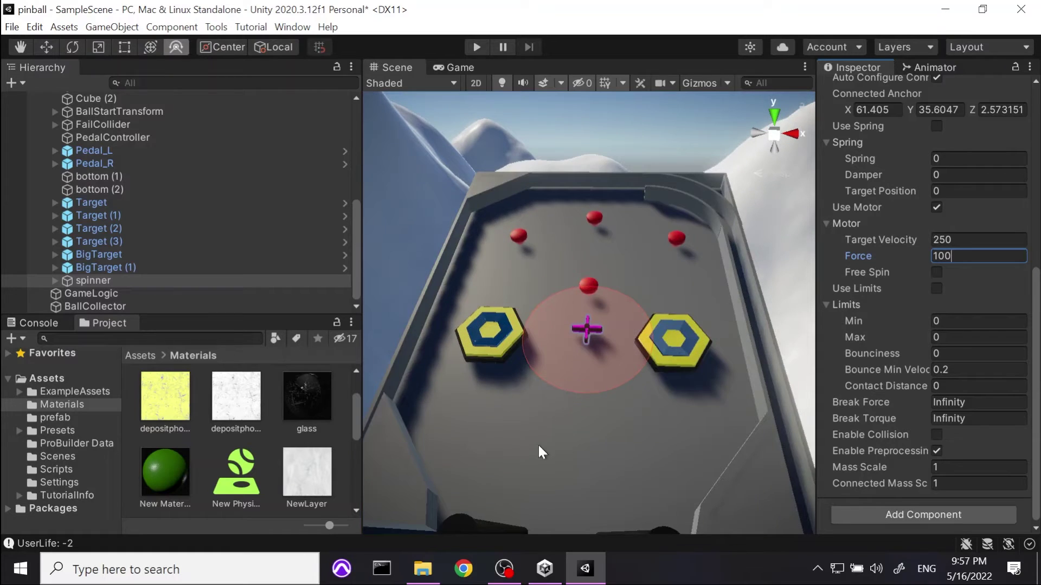
pyautogui.moveTo(537, 444); pyautogui.dragTo(601, 369, button='middle')
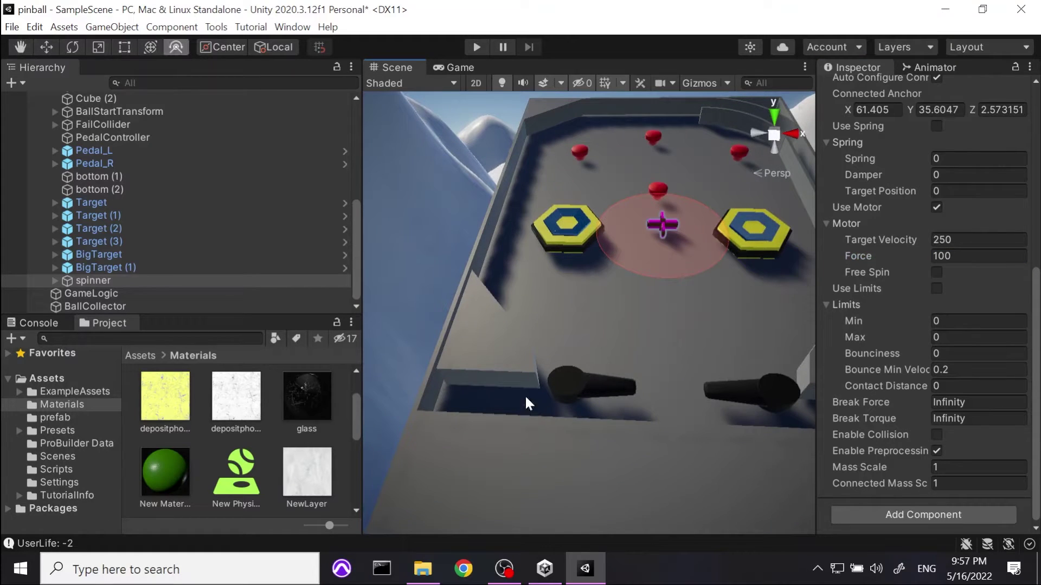
pyautogui.moveTo(576, 354); pyautogui.dragTo(581, 423, button='right')
pyautogui.moveTo(581, 423); pyautogui.dragTo(554, 476, button='middle')
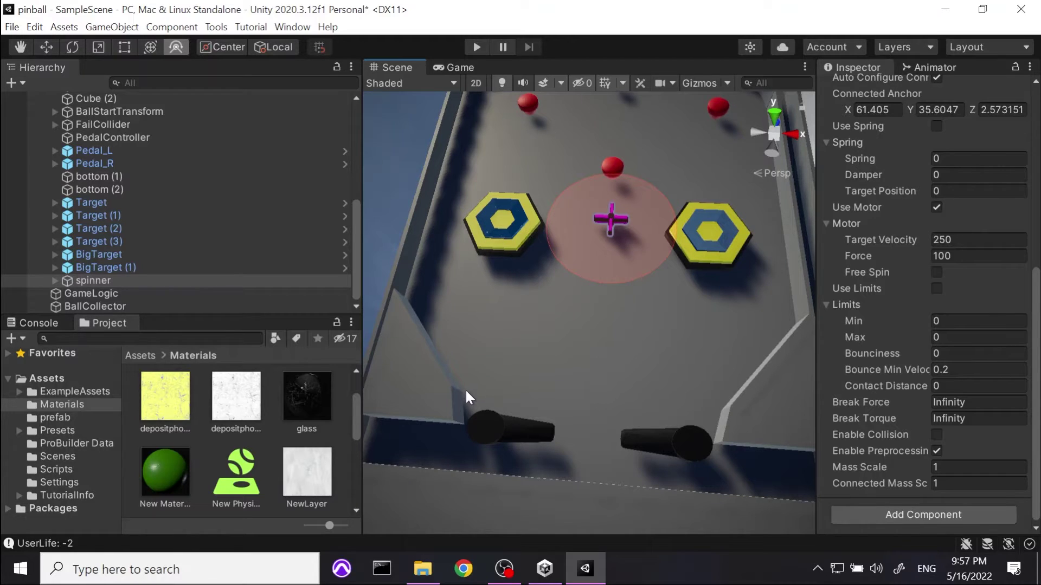
pyautogui.click(451, 383)
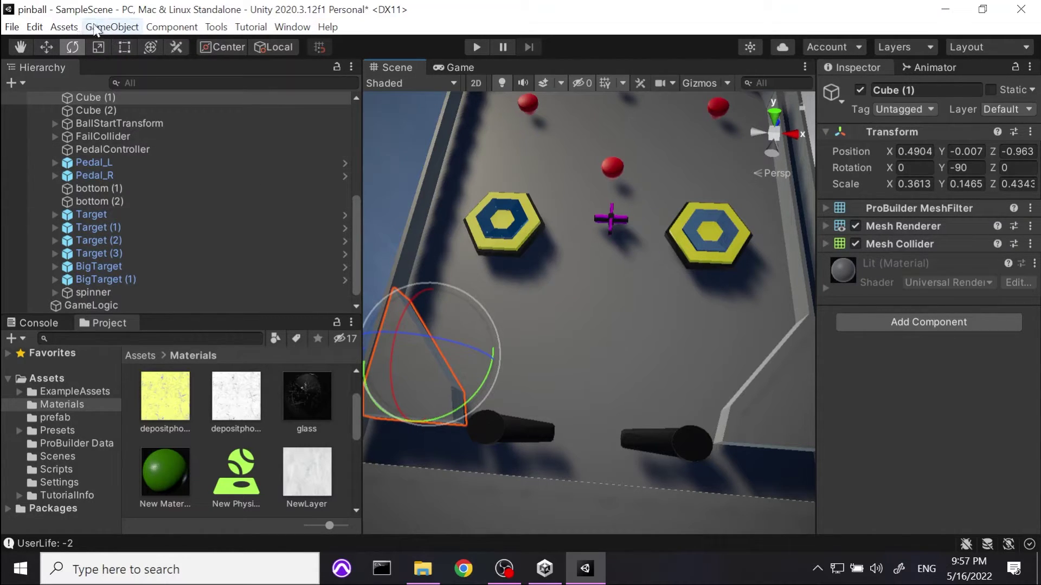
# Step: Open the ProBuilder window via Tools > ProBuilder and dock it as a tab beside the Inspector
pyautogui.click(782, 391)
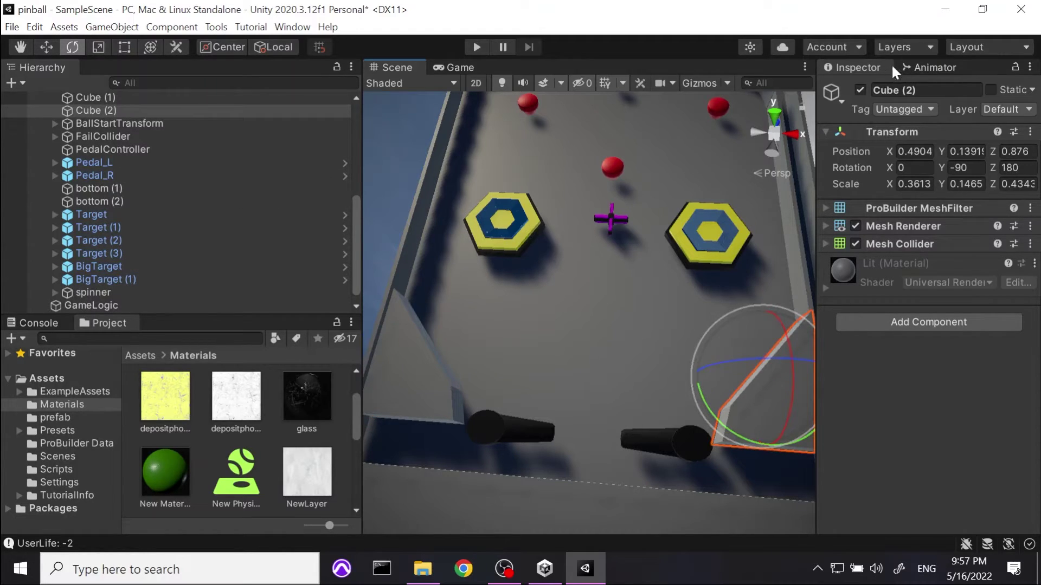
pyautogui.click(216, 26)
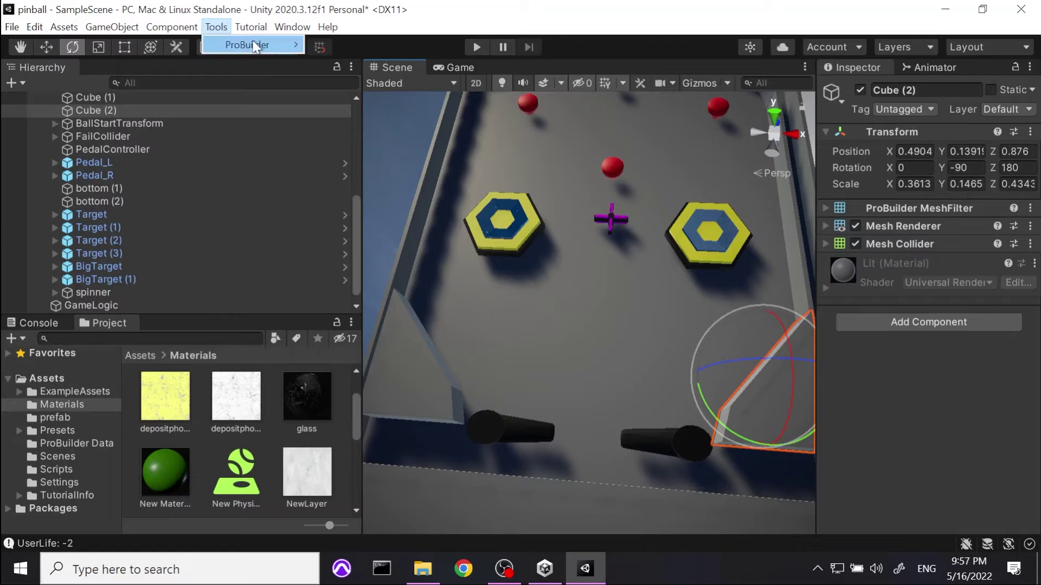
pyautogui.moveTo(252, 45)
pyautogui.click(325, 43)
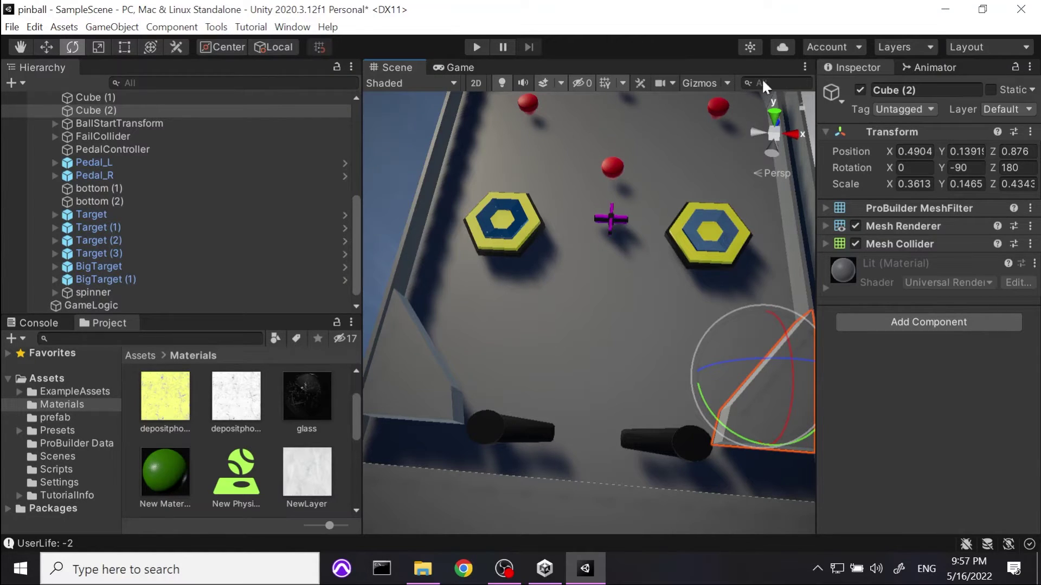
pyautogui.moveTo(844, 5); pyautogui.dragTo(915, 300)
pyautogui.moveTo(844, 75); pyautogui.dragTo(890, 73)
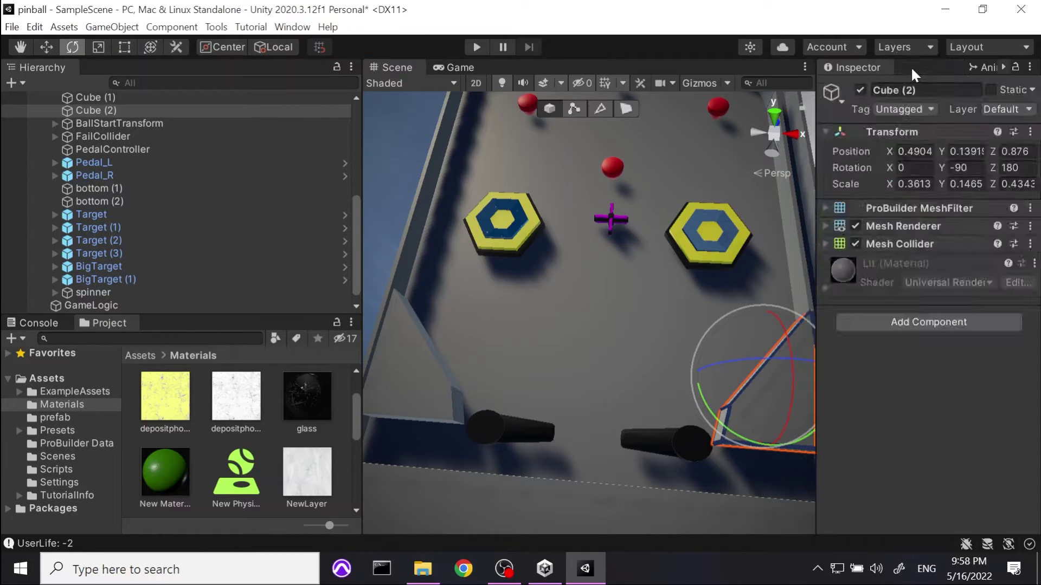
pyautogui.click(911, 66)
pyautogui.click(421, 387)
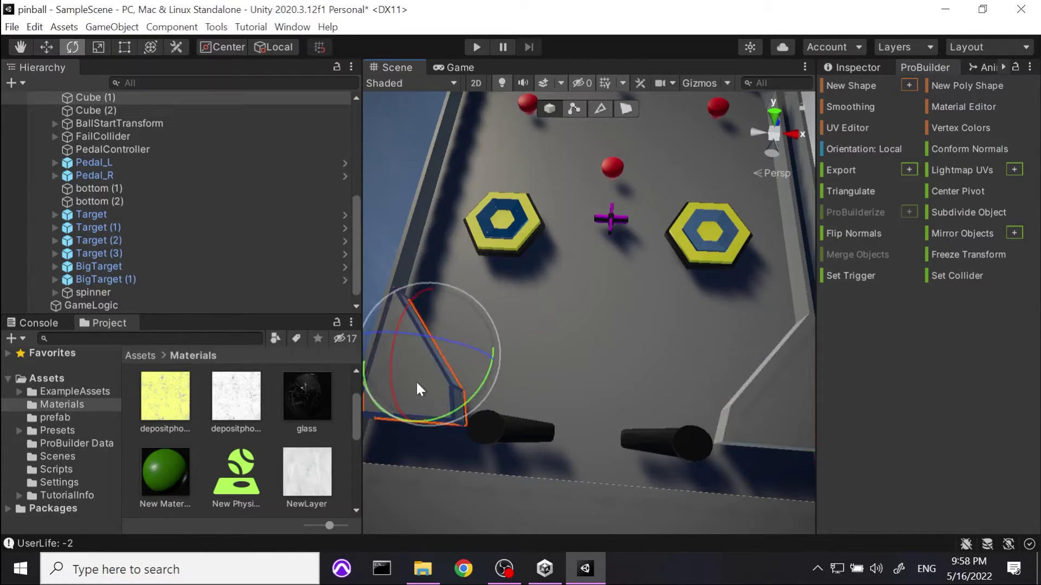
# Step: In ProBuilder edge mode, select the left wedge's edge next to the flipper with the Move tool
pyautogui.click(600, 110)
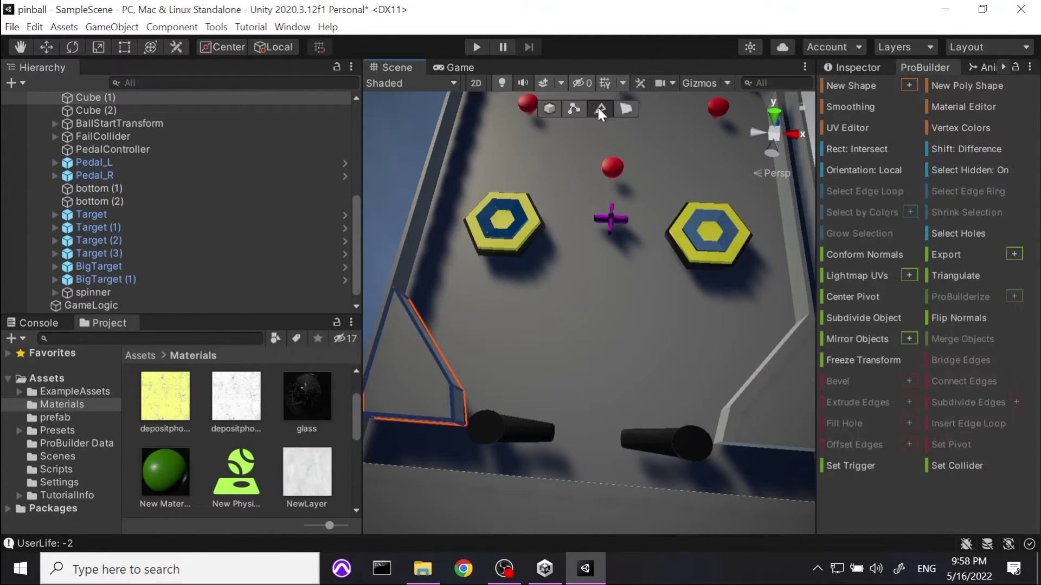
pyautogui.click(455, 386)
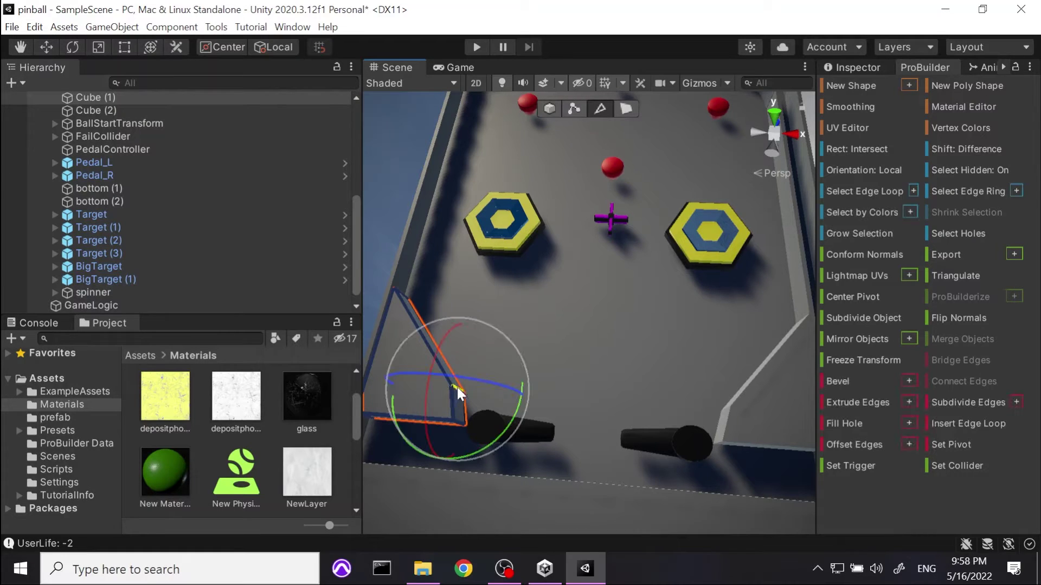
pyautogui.click(46, 47)
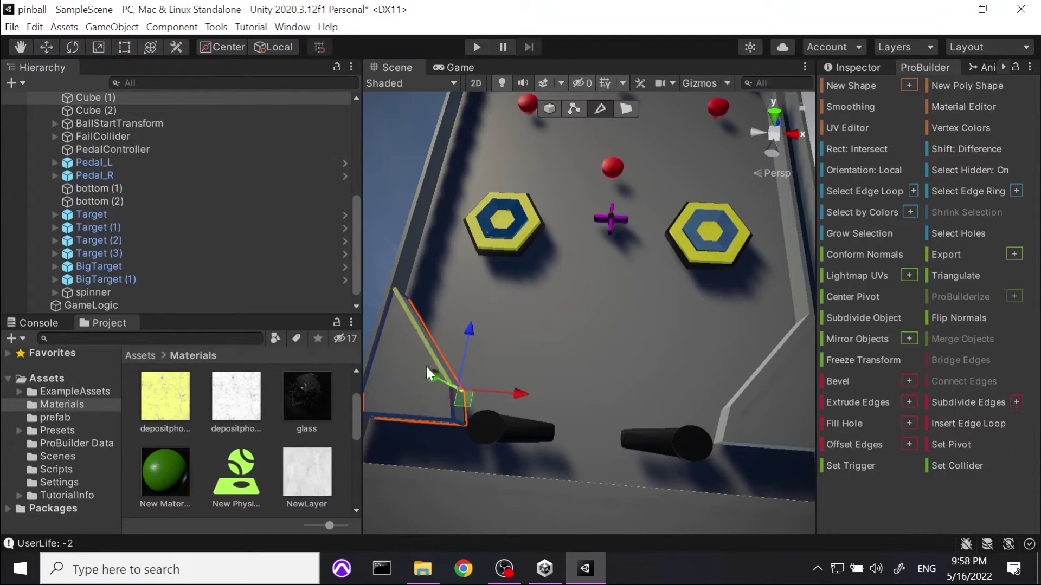
pyautogui.moveTo(522, 391)
pyautogui.mouseDown()
pyautogui.moveTo(533, 392)
pyautogui.moveTo(522, 389)
pyautogui.mouseUp()
# Step: From a top-down isometric view, drag the wedge's corner vertex right and slightly down
pyautogui.moveTo(445, 450); pyautogui.dragTo(541, 479, button='middle')
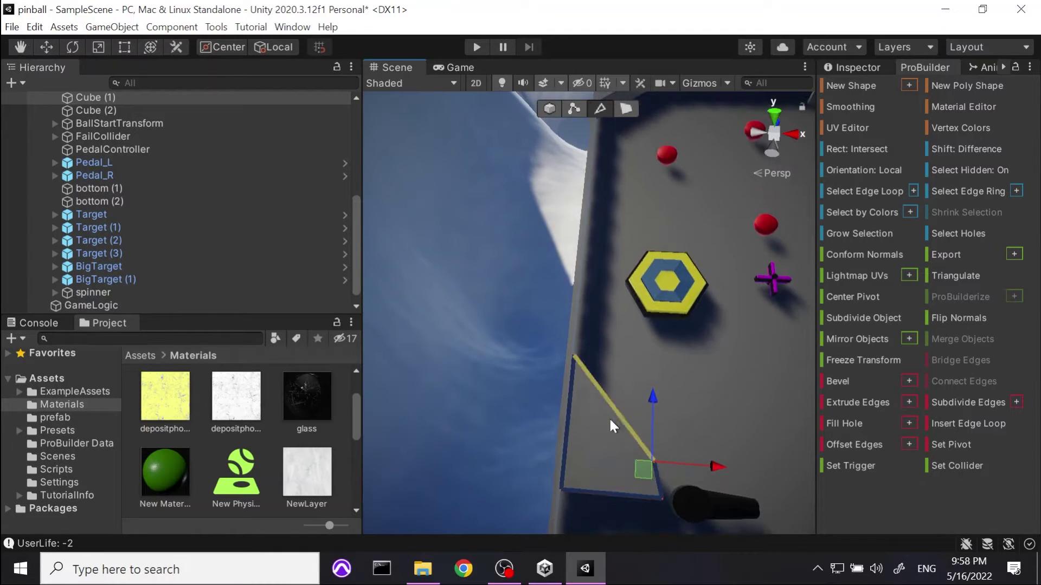
pyautogui.click(776, 173)
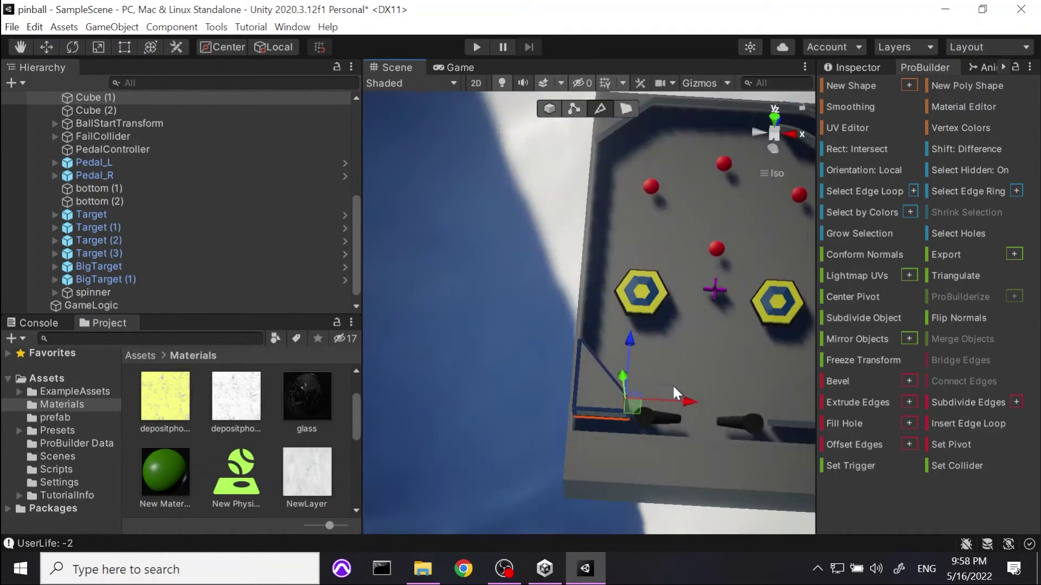
pyautogui.scroll(5, 687, 411)
pyautogui.scroll(-5, 691, 411)
pyautogui.moveTo(701, 334); pyautogui.dragTo(699, 403, button='right')
pyautogui.moveTo(700, 400); pyautogui.dragTo(665, 170, button='middle')
pyautogui.moveTo(665, 170); pyautogui.dragTo(675, 373, button='right')
pyautogui.moveTo(684, 404); pyautogui.dragTo(708, 404)
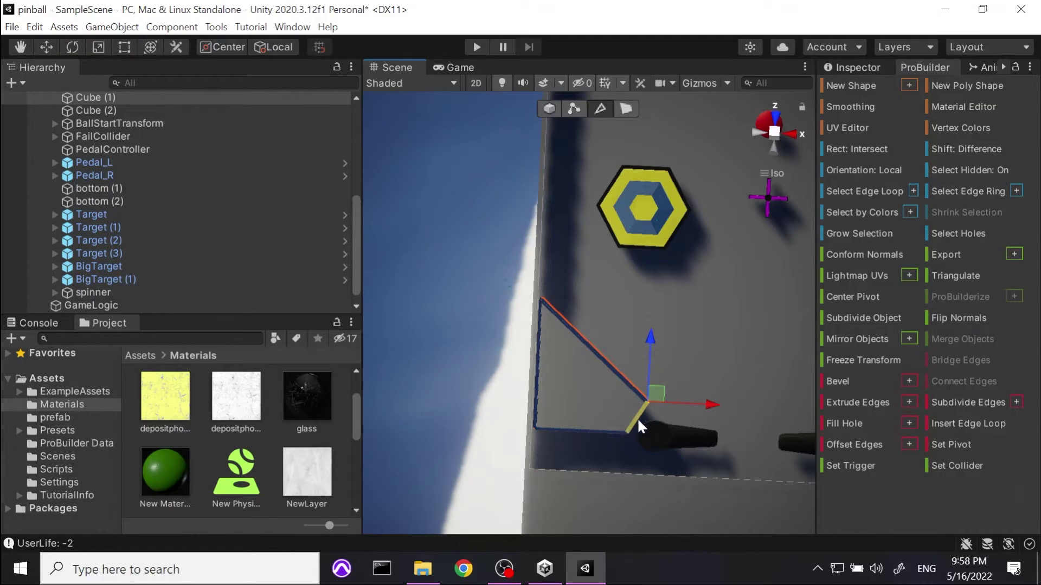
pyautogui.moveTo(708, 405)
pyautogui.mouseDown()
pyautogui.moveTo(720, 409)
pyautogui.moveTo(710, 414)
pyautogui.mouseUp()
pyautogui.moveTo(653, 333); pyautogui.dragTo(656, 337)
pyautogui.moveTo(737, 360); pyautogui.dragTo(593, 295, button='middle')
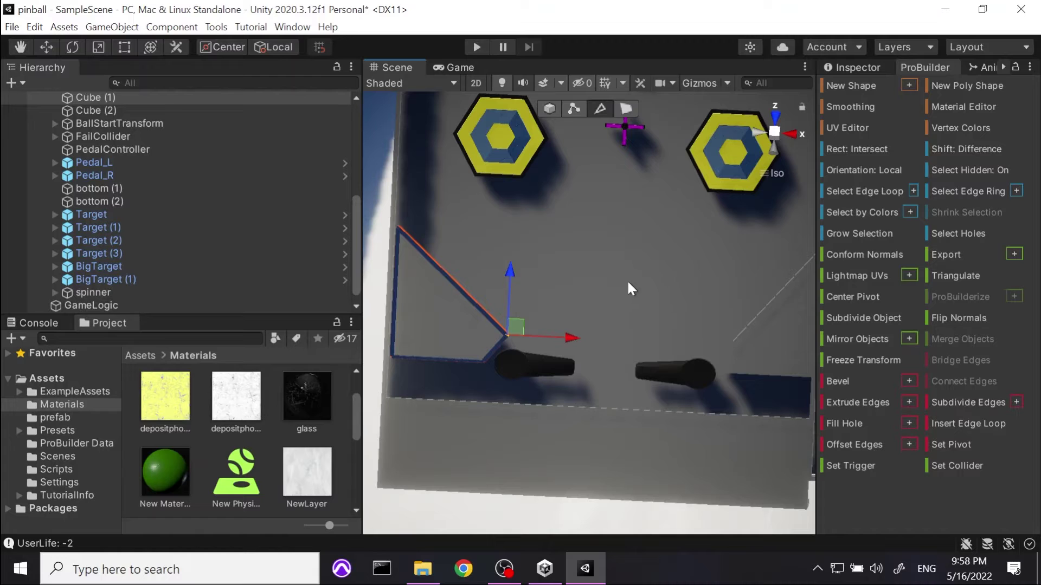
pyautogui.keyDown('alt'); pyautogui.moveTo(627, 283); pyautogui.dragTo(597, 298); pyautogui.keyUp('alt')
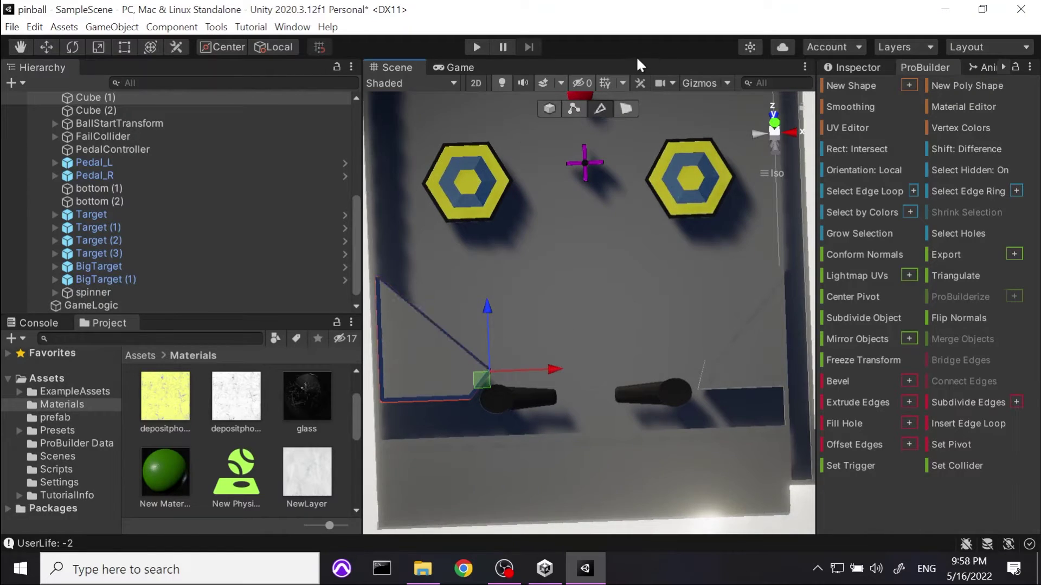
# Step: Return to Object mode and duplicate the left wedge with Ctrl+D
pyautogui.click(544, 111)
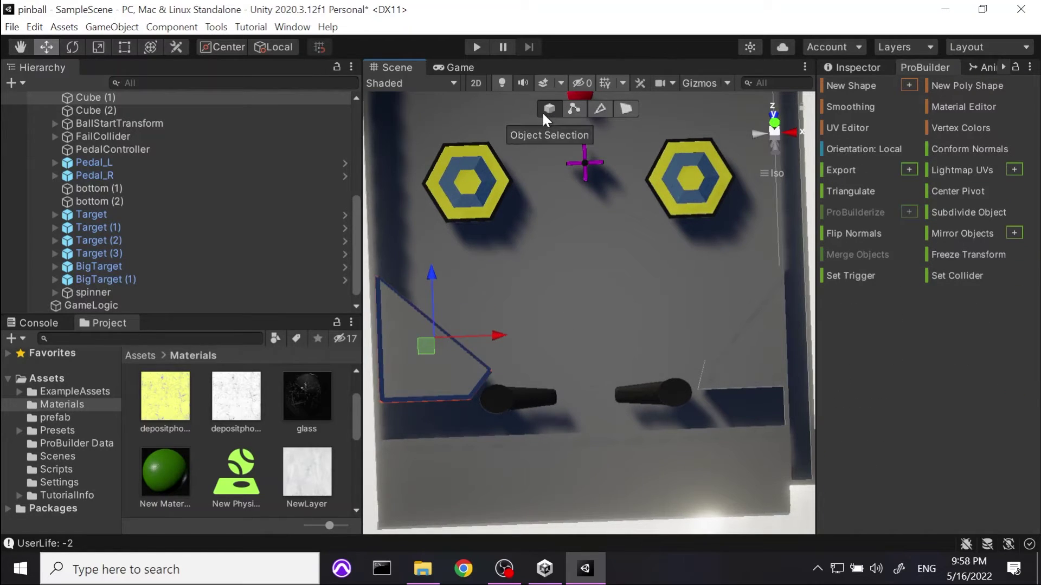
pyautogui.click(745, 353)
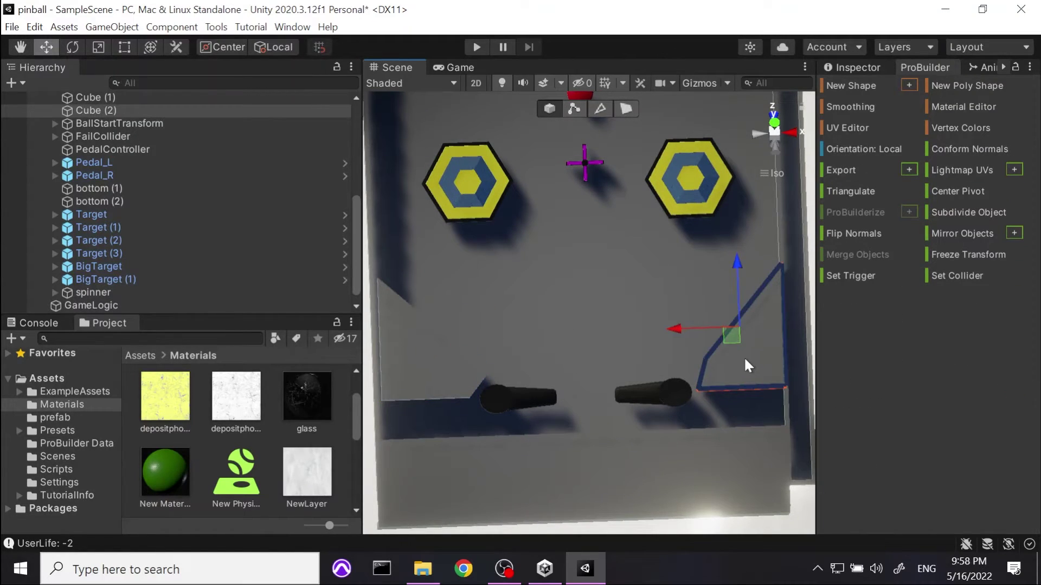
pyautogui.click(424, 362)
pyautogui.hotkey('ctrl', 'd')
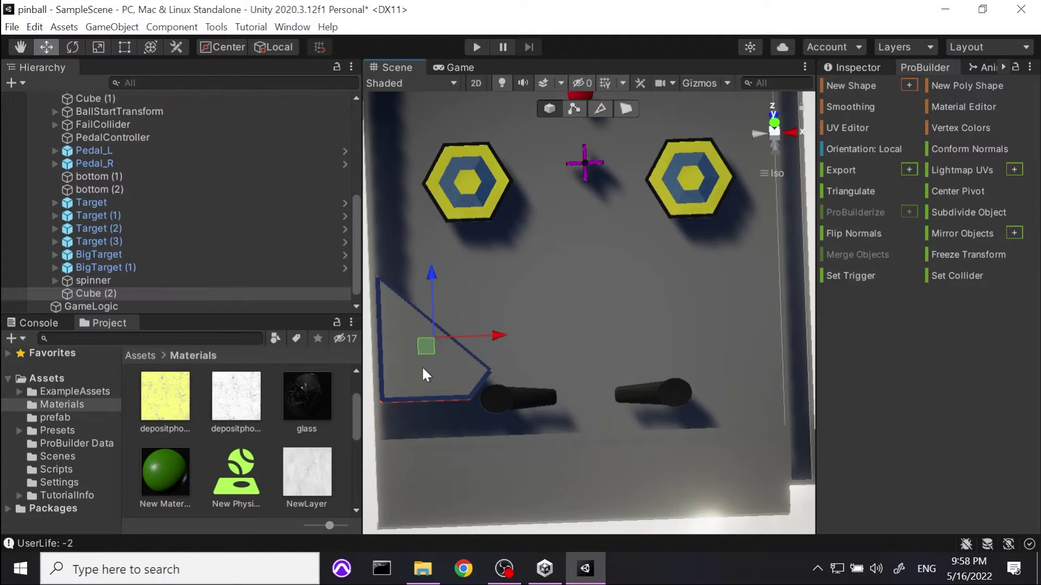
# Step: Move the wedge copy to the table's right side and set its Z rotation to 180
pyautogui.moveTo(491, 335); pyautogui.dragTo(764, 329)
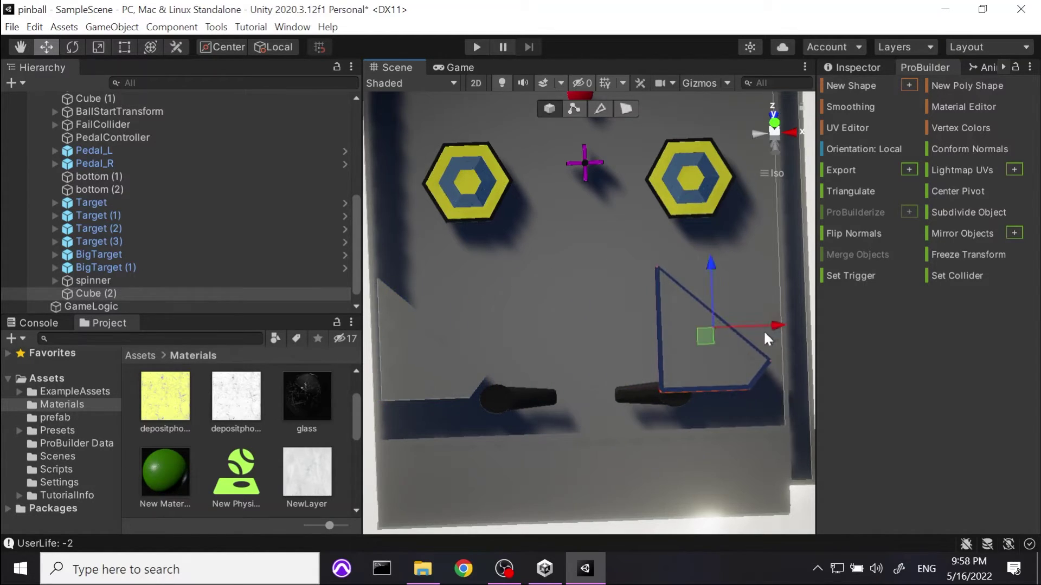
pyautogui.click(866, 67)
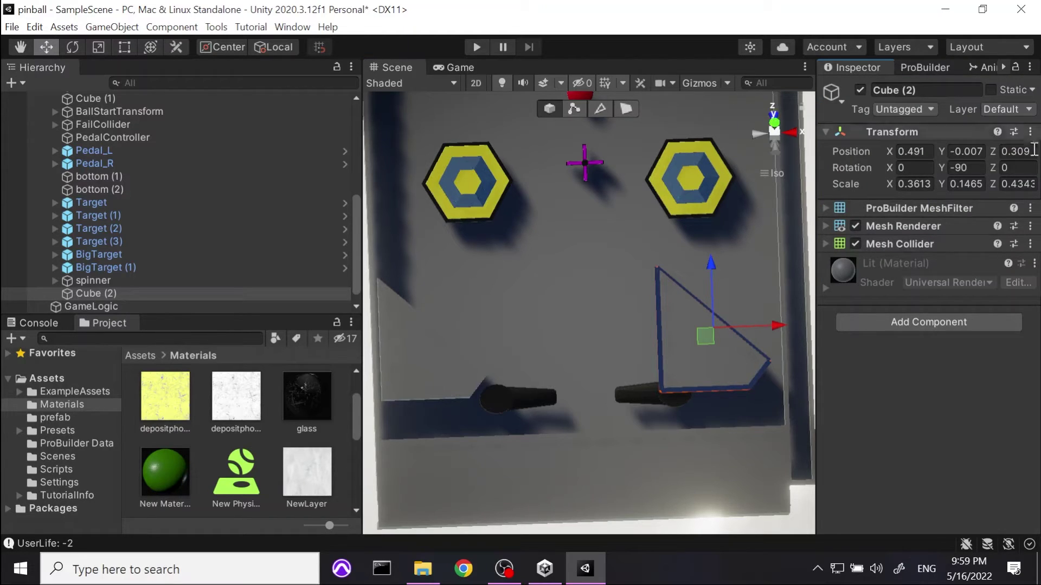
pyautogui.click(1018, 168)
pyautogui.write('180')
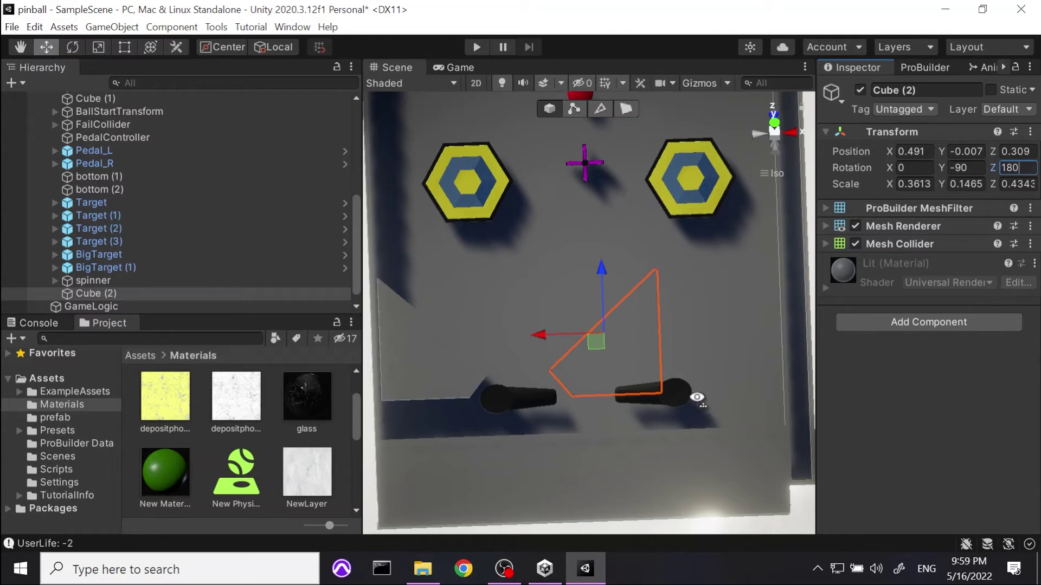
pyautogui.keyDown('alt'); pyautogui.moveTo(696, 399); pyautogui.dragTo(290, 264); pyautogui.keyUp('alt')
pyautogui.moveTo(581, 160); pyautogui.dragTo(889, 287, button='middle')
pyautogui.moveTo(683, 319)
pyautogui.mouseDown()
pyautogui.moveTo(674, 296)
pyautogui.moveTo(755, 309)
pyautogui.moveTo(918, 364)
pyautogui.moveTo(709, 353)
pyautogui.moveTo(683, 398)
pyautogui.moveTo(755, 379)
pyautogui.moveTo(685, 330)
pyautogui.mouseUp()
pyautogui.scroll(1, 683, 378)
pyautogui.moveTo(756, 369); pyautogui.dragTo(696, 353, button='middle')
# Step: Slide the copy with the Move tool until it sits beside the right flipper at Z 0.875
pyautogui.press('w')
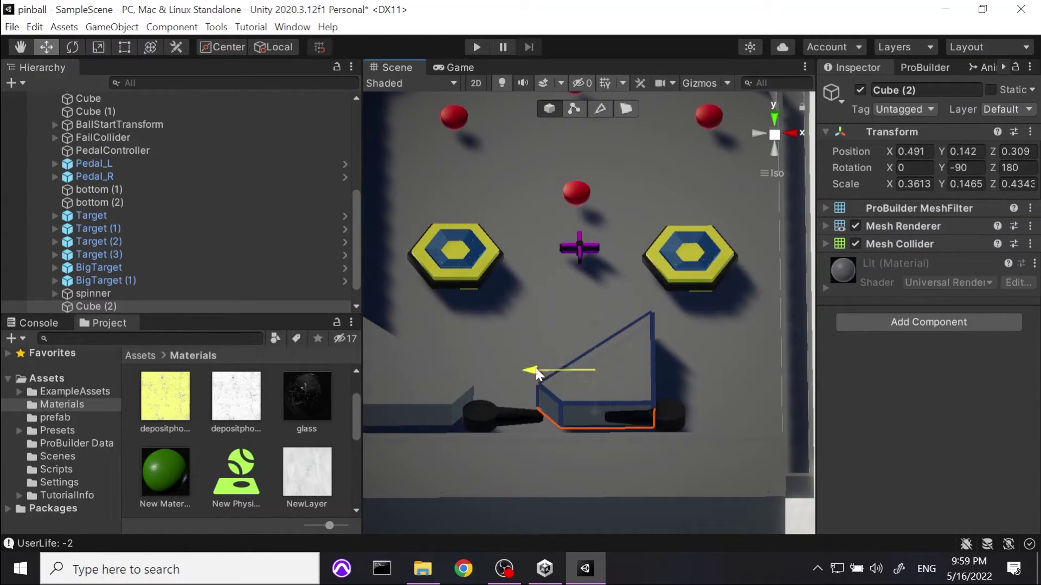
pyautogui.moveTo(536, 368); pyautogui.dragTo(660, 369)
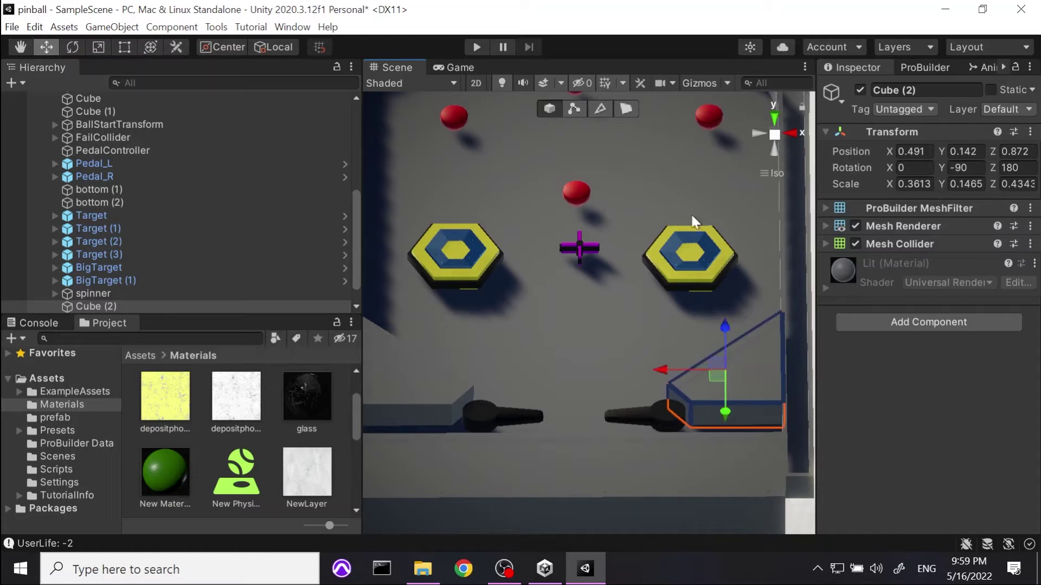
pyautogui.moveTo(634, 412)
pyautogui.keyDown('alt'); pyautogui.mouseDown()
pyautogui.moveTo(639, 465)
pyautogui.moveTo(627, 414)
pyautogui.moveTo(640, 420)
pyautogui.mouseUp(); pyautogui.keyUp('alt')
pyautogui.scroll(4, 672, 390)
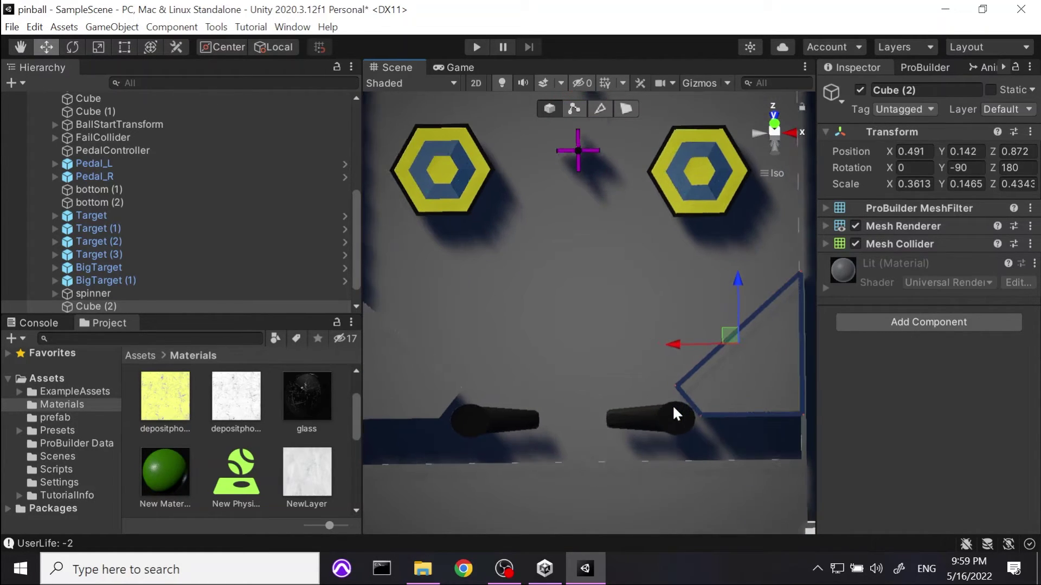
pyautogui.moveTo(673, 400); pyautogui.dragTo(623, 379, button='middle')
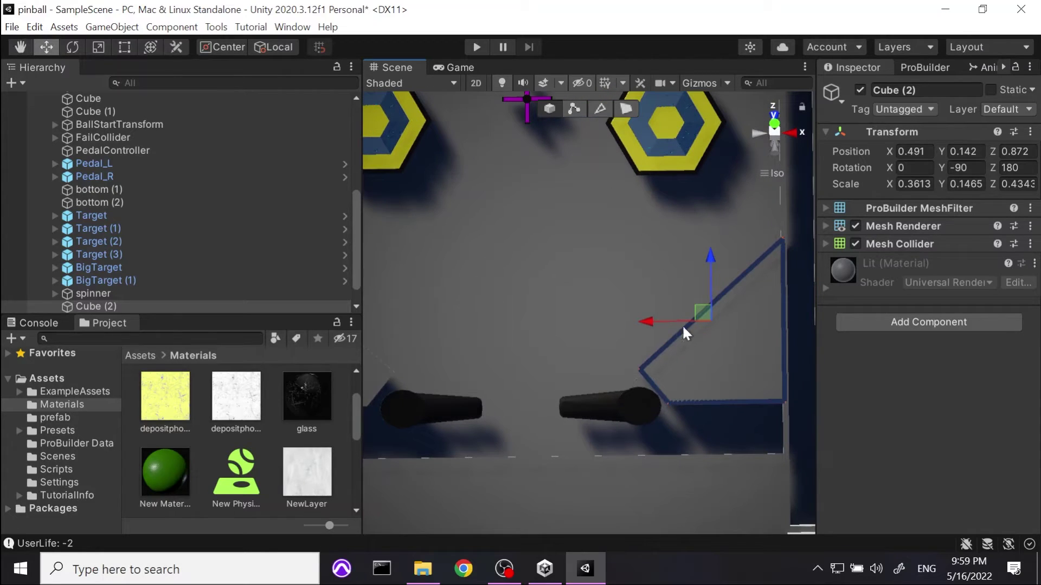
pyautogui.moveTo(648, 324); pyautogui.dragTo(649, 324)
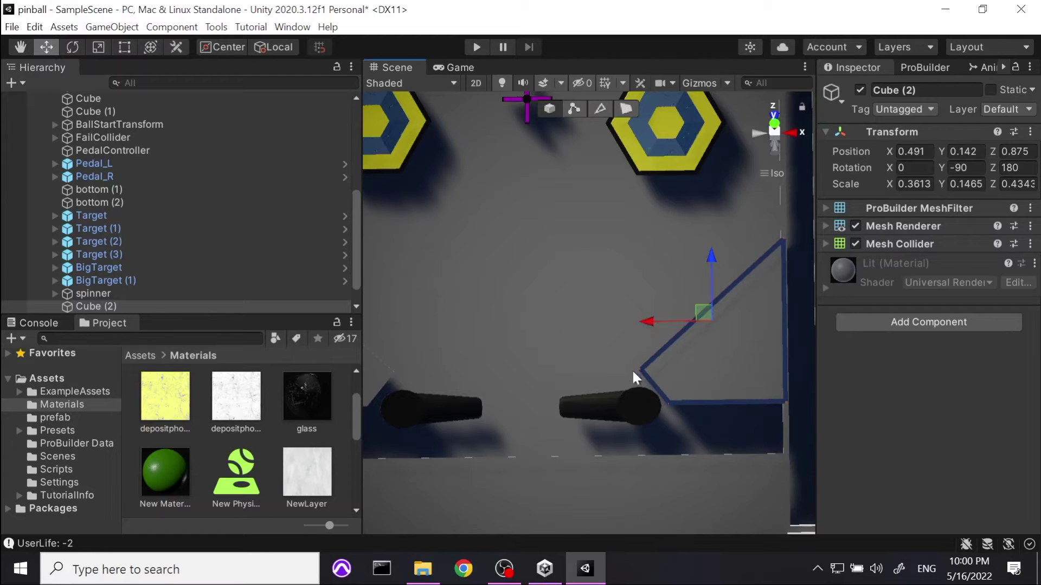
pyautogui.click(640, 405)
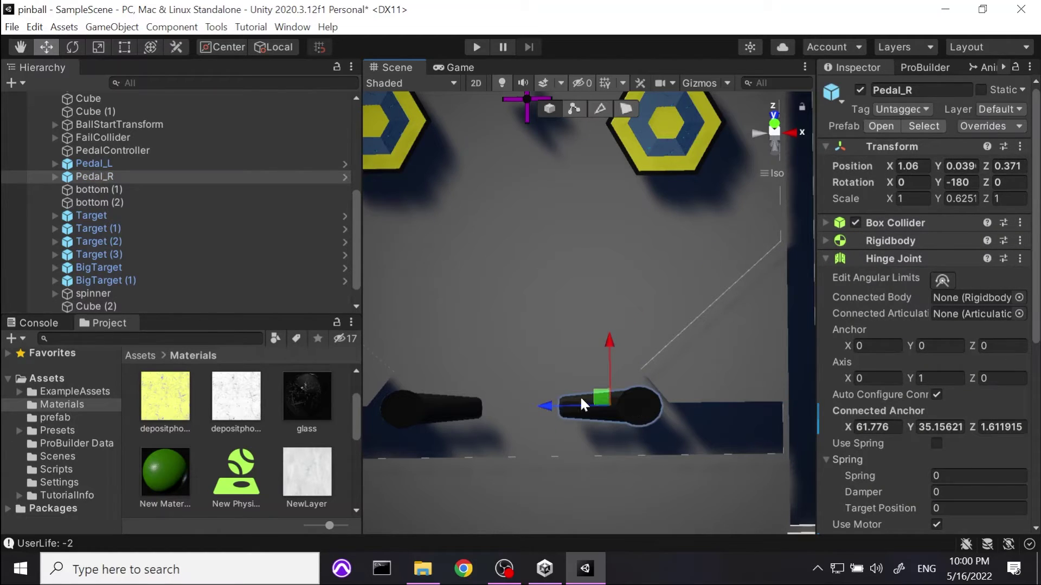
# Step: Nudge Pedal_R inward to Z 0.36, check both guide wedges, and save the scene
pyautogui.moveTo(557, 410); pyautogui.dragTo(548, 403)
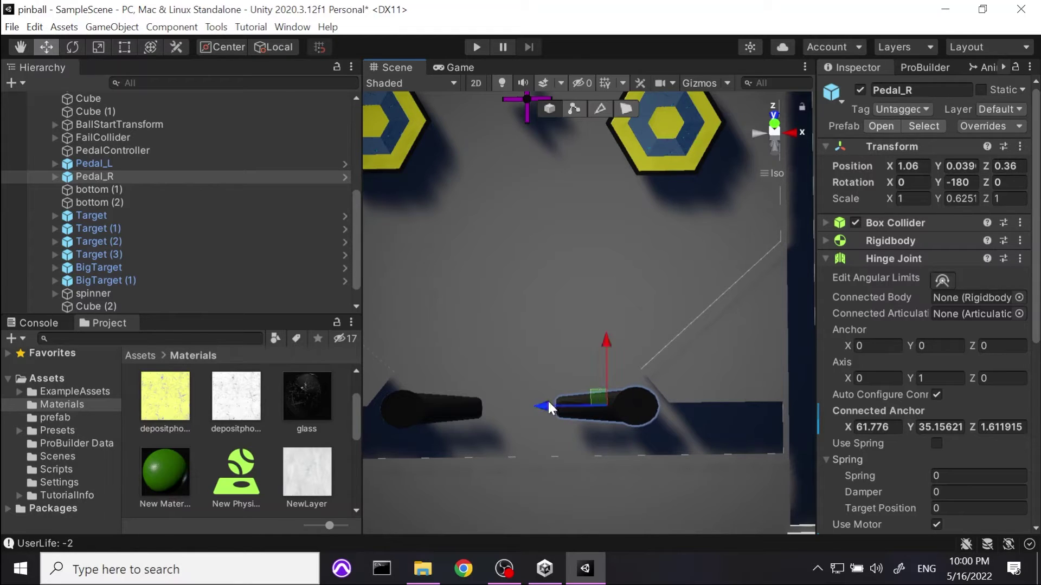
pyautogui.scroll(-2, 550, 321)
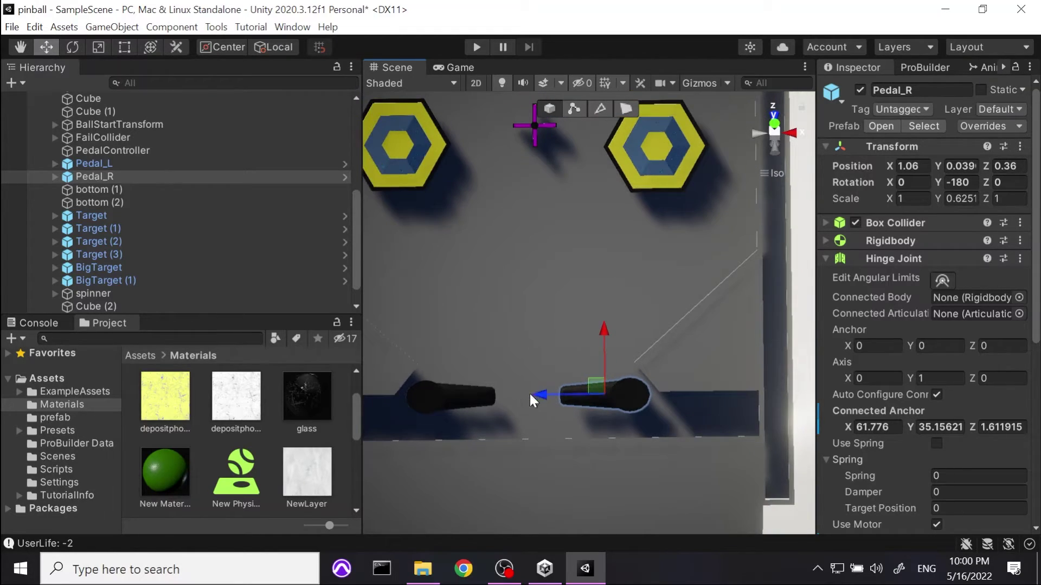
pyautogui.click(560, 343)
pyautogui.scroll(-3, 588, 337)
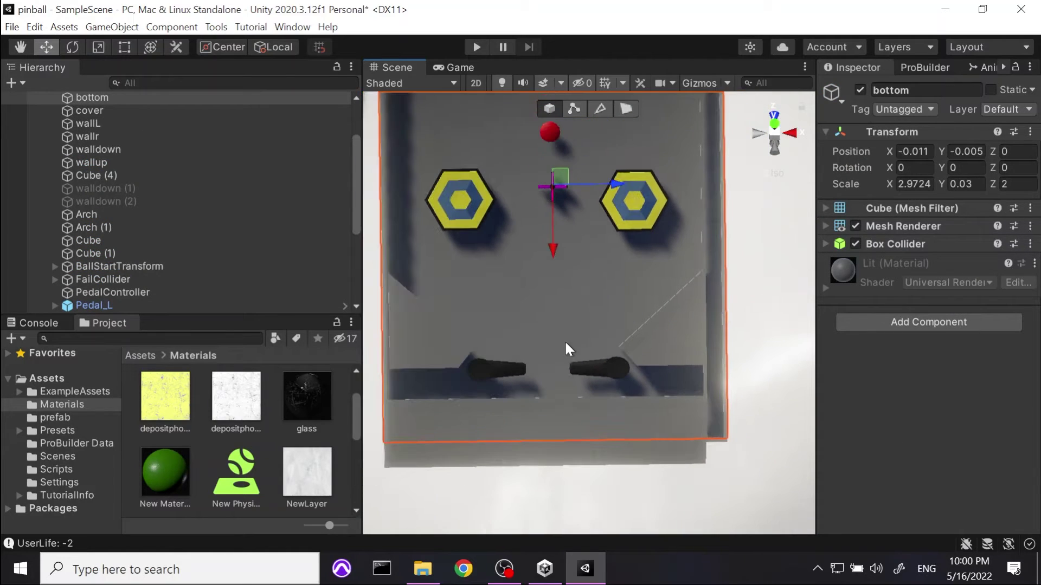
pyautogui.click(698, 333)
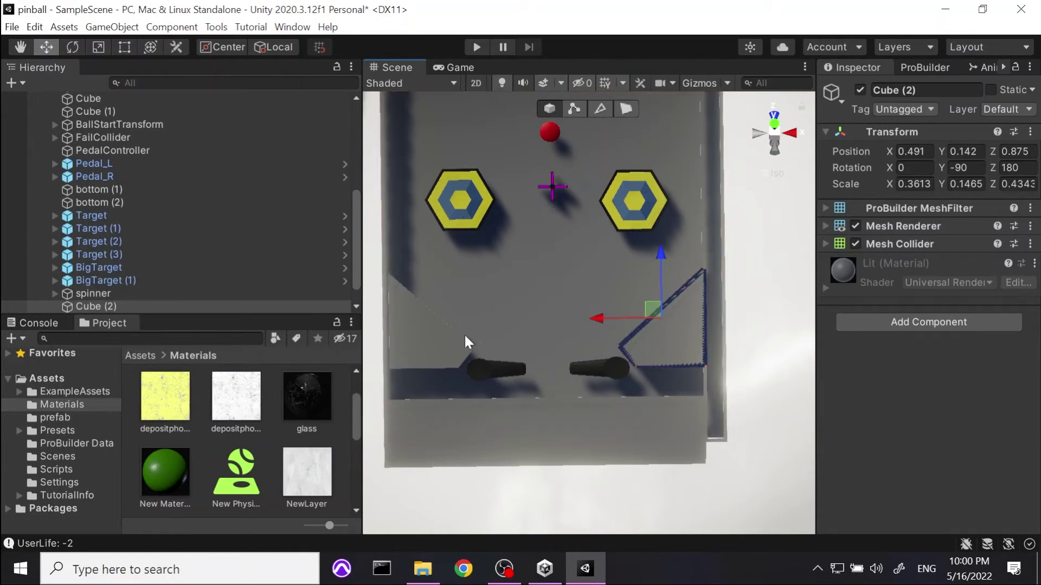
pyautogui.click(404, 341)
pyautogui.moveTo(622, 393); pyautogui.dragTo(622, 182, button='right')
pyautogui.keyDown('alt'); pyautogui.moveTo(772, 180); pyautogui.dragTo(590, 293); pyautogui.keyUp('alt')
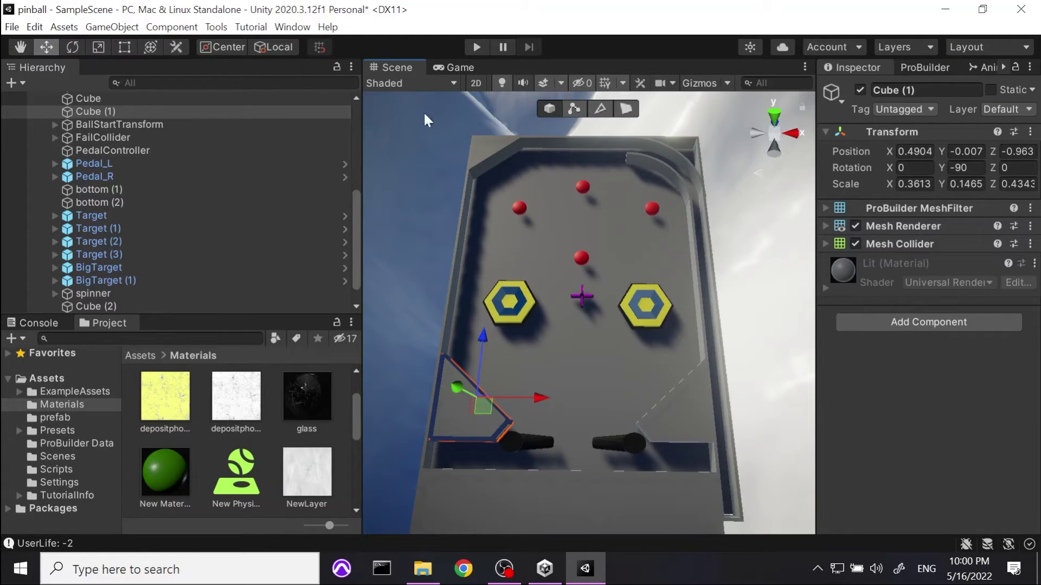
pyautogui.hotkey('ctrl', 's')
# Step: Play-test the table, hitting the ball with the right and left flippers to score 180, then stop
pyautogui.click(475, 47)
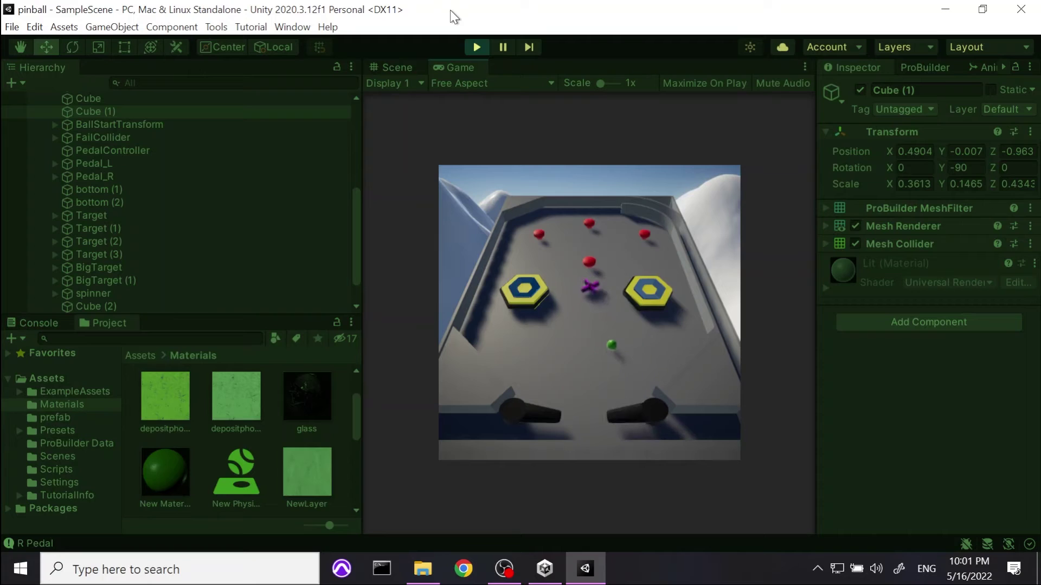
pyautogui.press('Right')
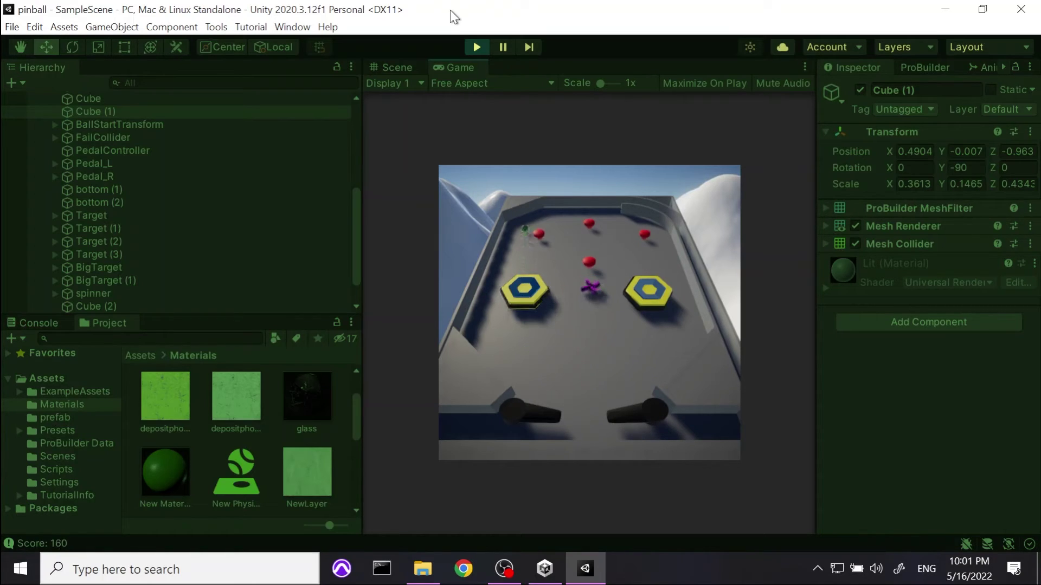
pyautogui.press('Right')
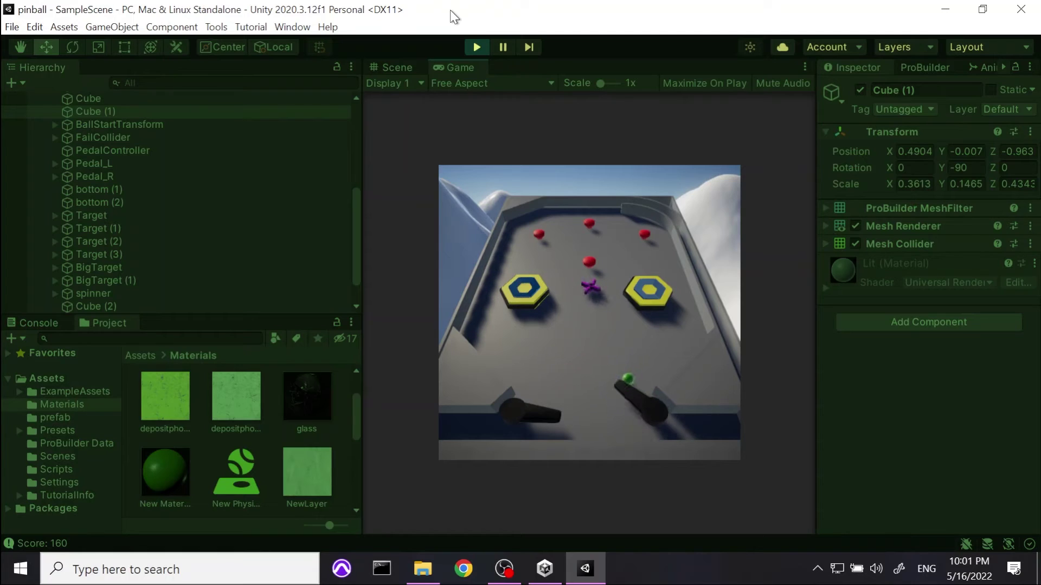
pyautogui.press('Right')
pyautogui.press('Right')
pyautogui.press('Left')
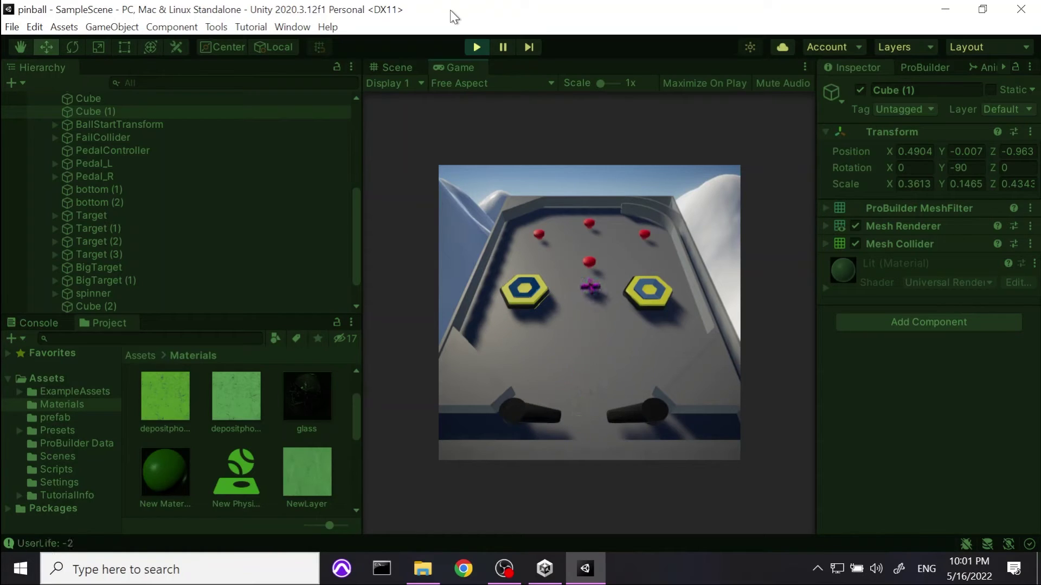
pyautogui.click(476, 48)
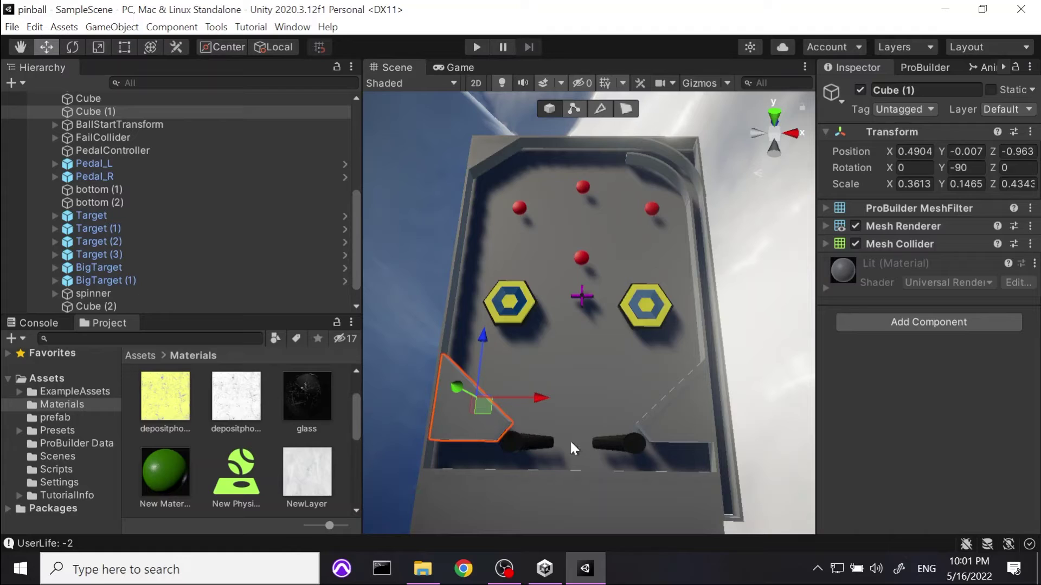
# Step: Raise the Hinge Joint motor Force from 20 to 30 on Pedal_R and Pedal_L
pyautogui.click(112, 173)
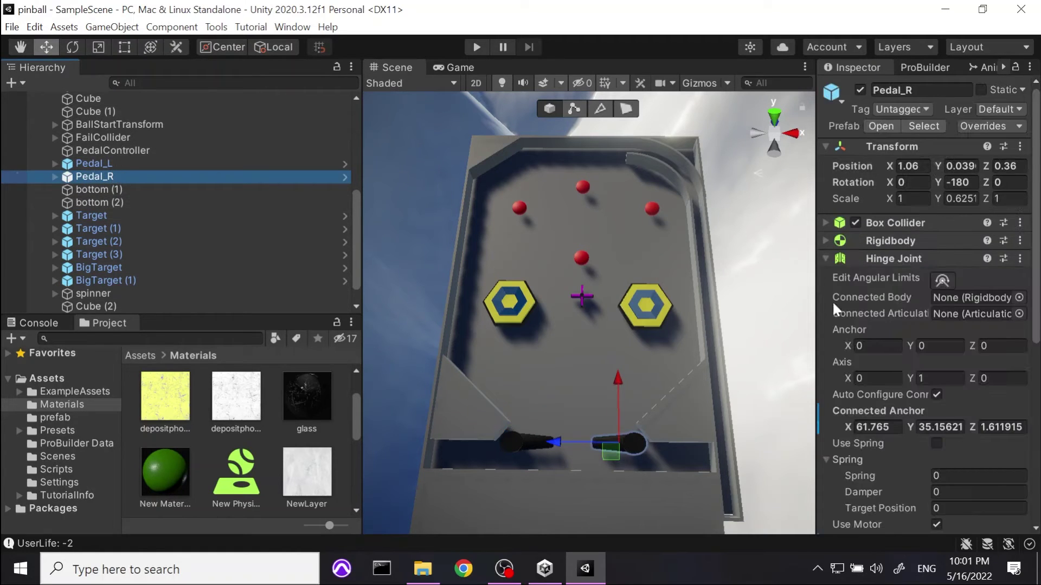
pyautogui.scroll(-6, 833, 304)
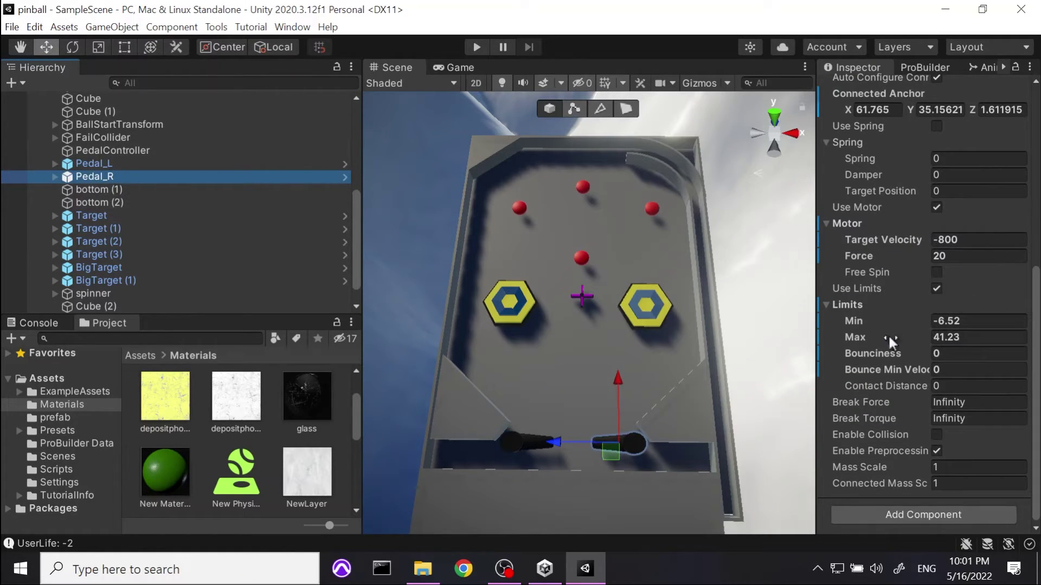
pyautogui.click(965, 256)
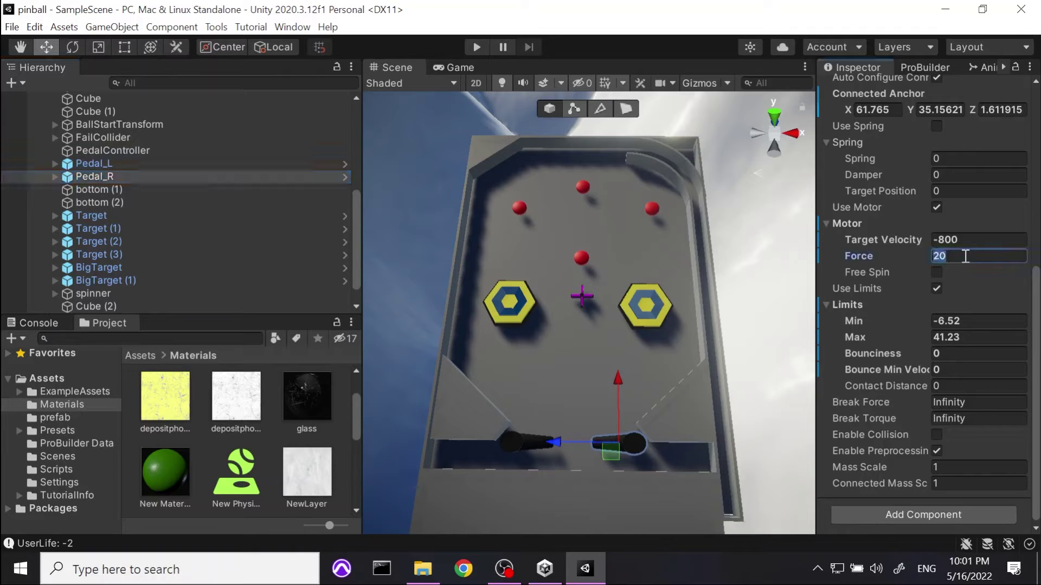
pyautogui.write('3')
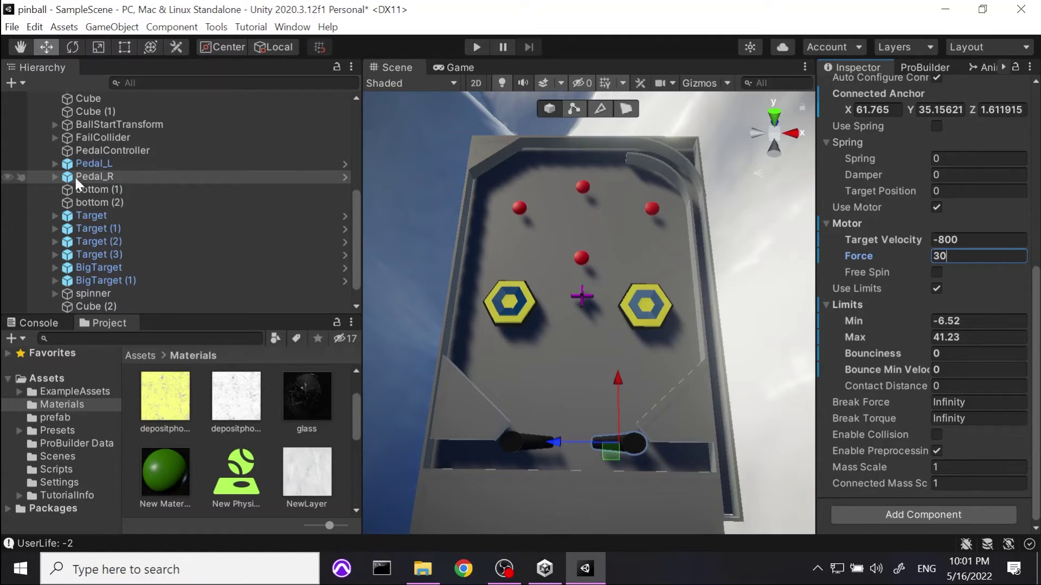
pyautogui.click(106, 164)
pyautogui.click(995, 256)
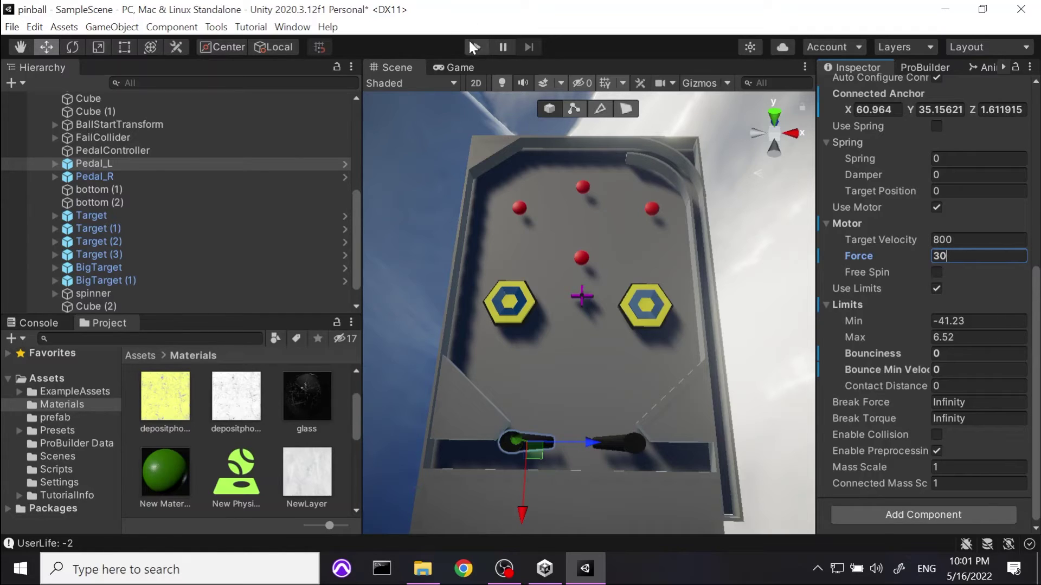
# Step: Select the spinner object and open the prefab folder in the Project panel
pyautogui.scroll(-1, 127, 219)
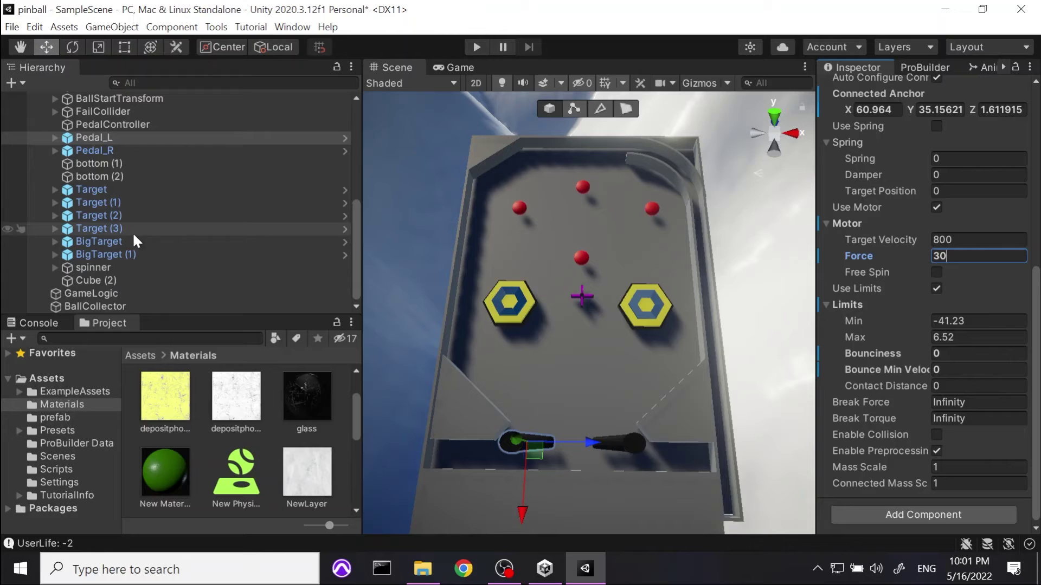
pyautogui.click(93, 266)
pyautogui.click(55, 430)
pyautogui.click(55, 419)
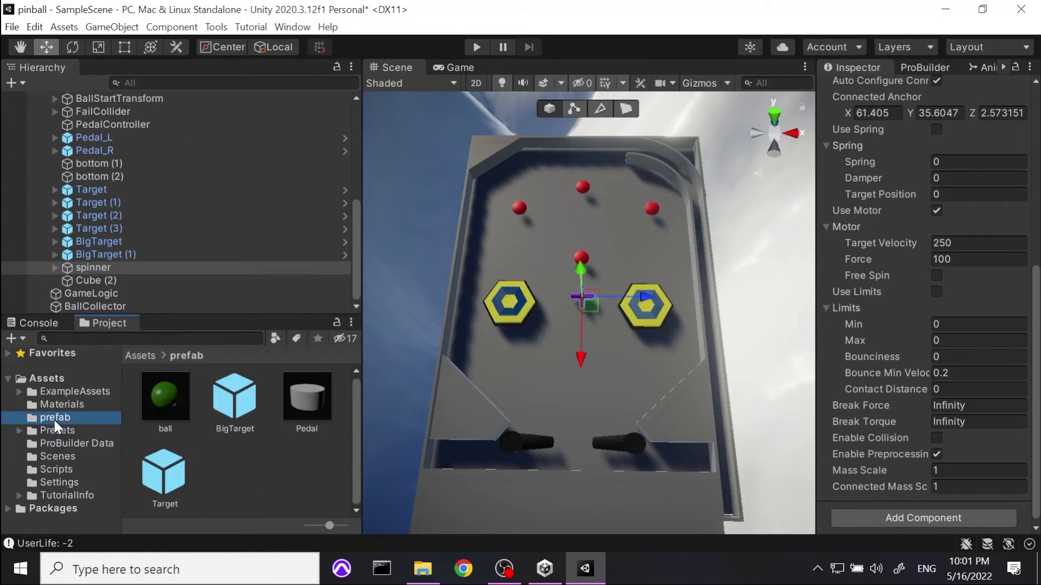
# Step: Save the spinner as a prefab, undoing an accidentally added Target (4) copy
pyautogui.moveTo(85, 265); pyautogui.dragTo(252, 476)
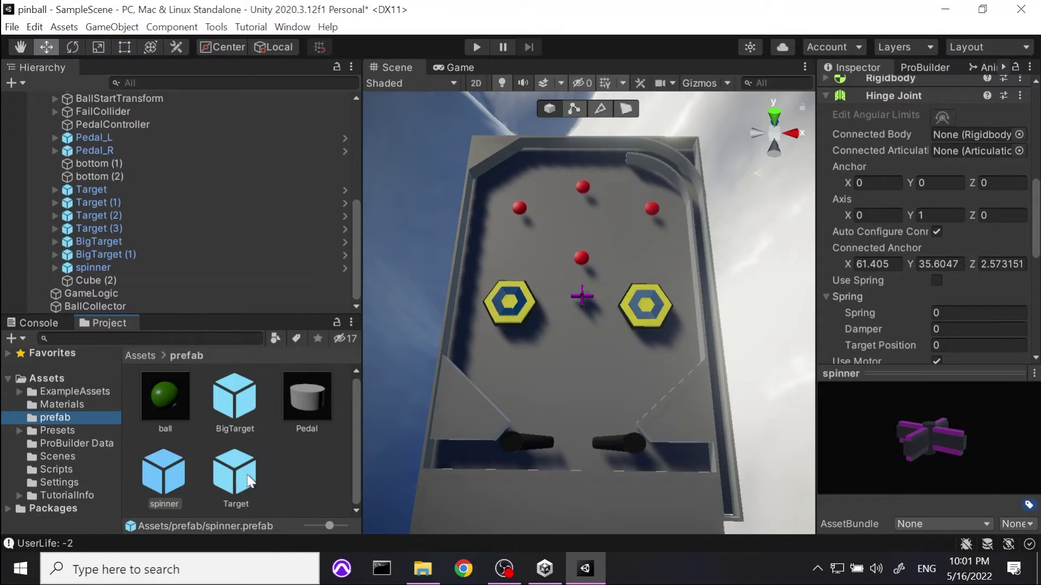
pyautogui.moveTo(234, 472); pyautogui.dragTo(108, 275)
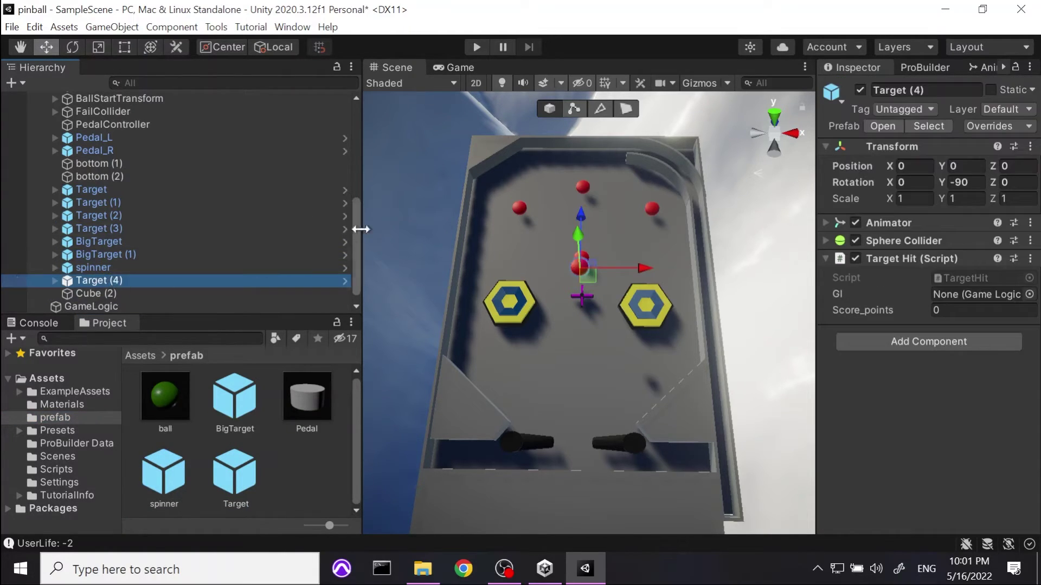
pyautogui.keyDown('alt'); pyautogui.moveTo(755, 318); pyautogui.dragTo(573, 243); pyautogui.keyUp('alt')
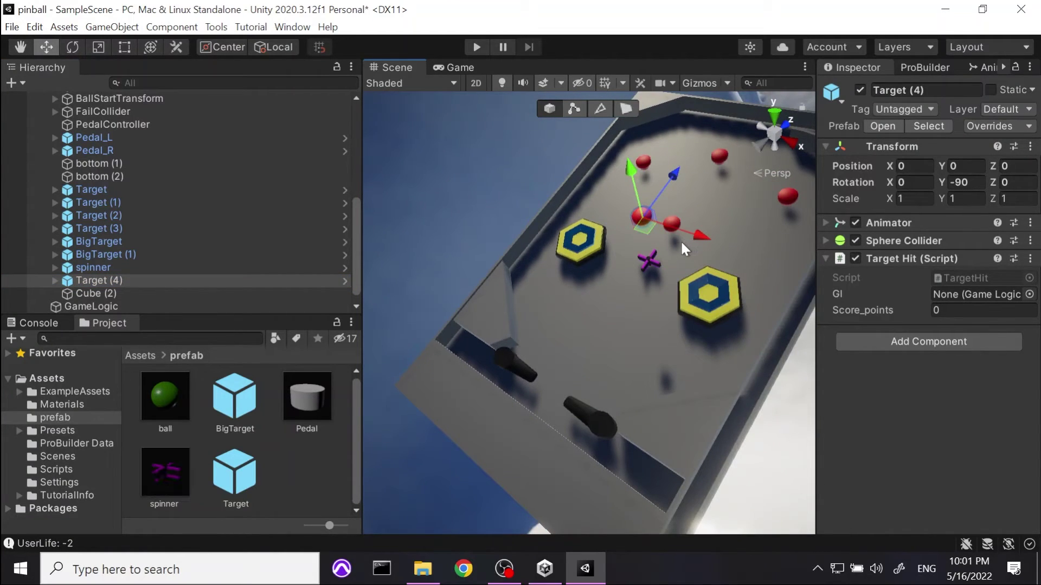
pyautogui.hotkey('ctrl', 'z')
pyautogui.click(282, 453)
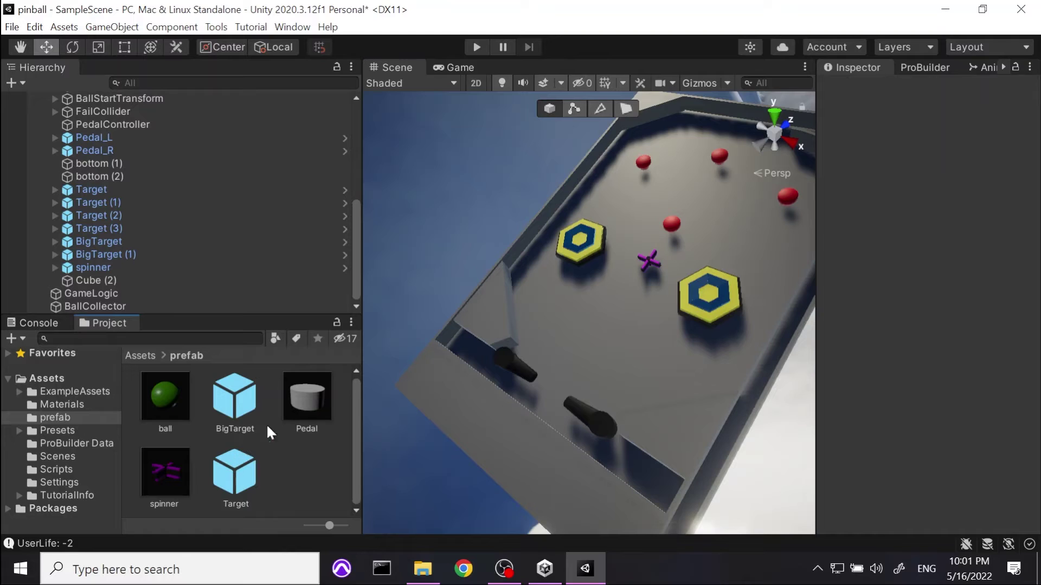
# Step: Place a spinner prefab copy on the lower table, moved toward the flippers to X 0.487
pyautogui.moveTo(155, 474); pyautogui.dragTo(112, 261)
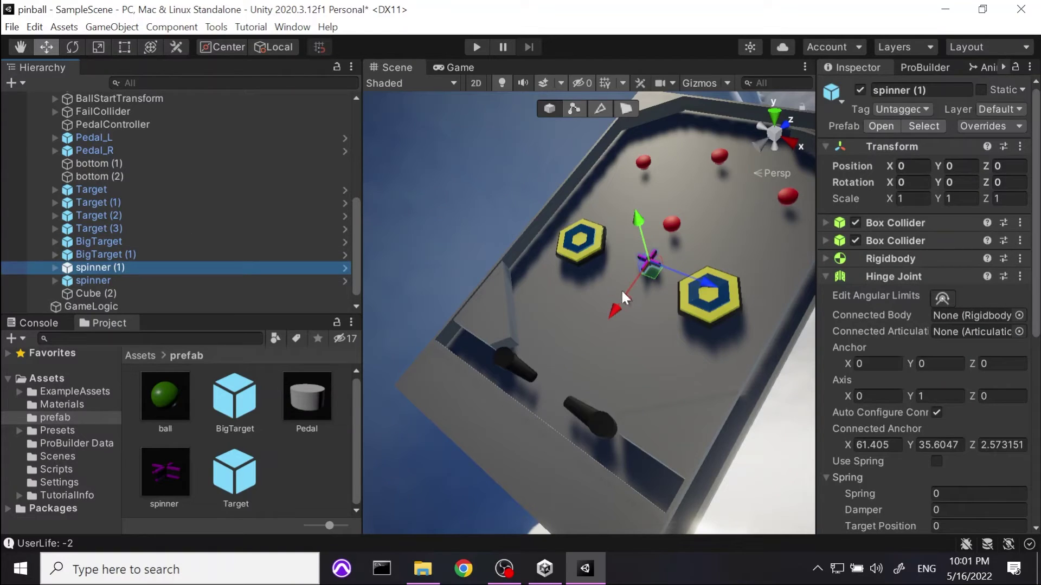
pyautogui.moveTo(617, 304); pyautogui.dragTo(583, 369)
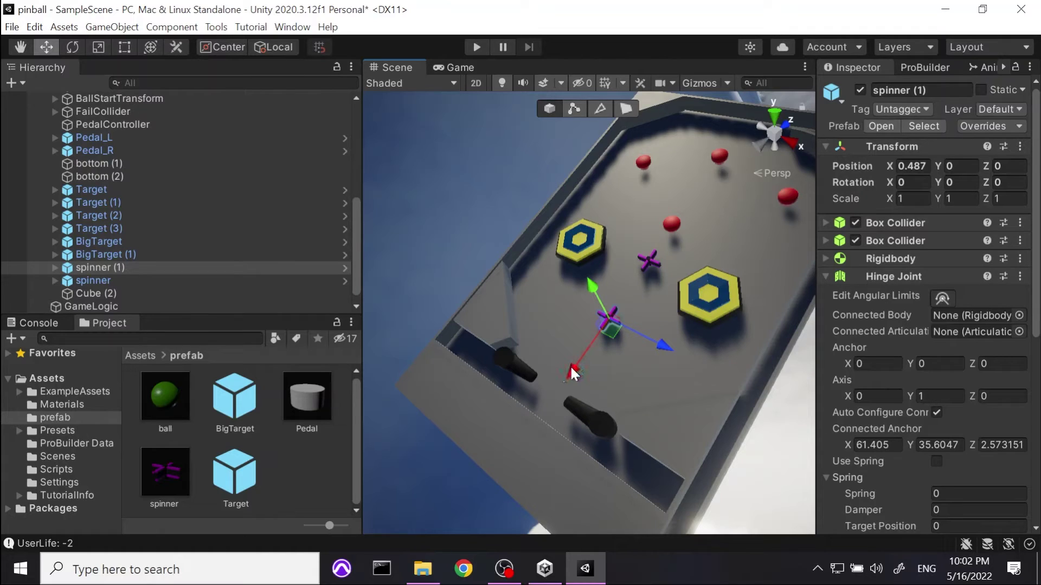
pyautogui.moveTo(570, 365); pyautogui.dragTo(566, 380)
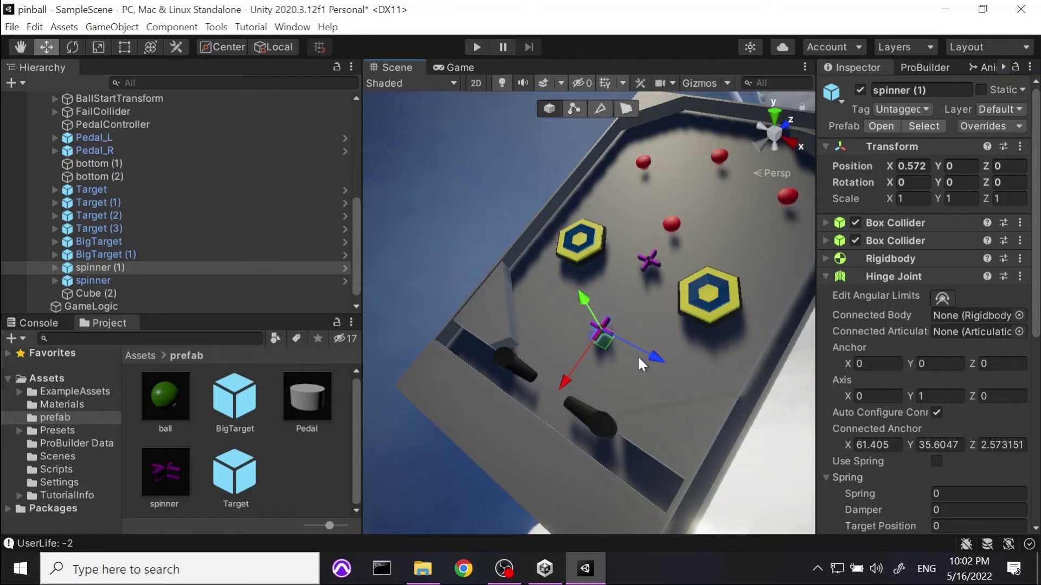
# Step: Duplicate spinner (1) and place the copy, spinner (2), on the upper right of the table
pyautogui.hotkey('ctrl', 'd')
pyautogui.moveTo(653, 349); pyautogui.dragTo(732, 375)
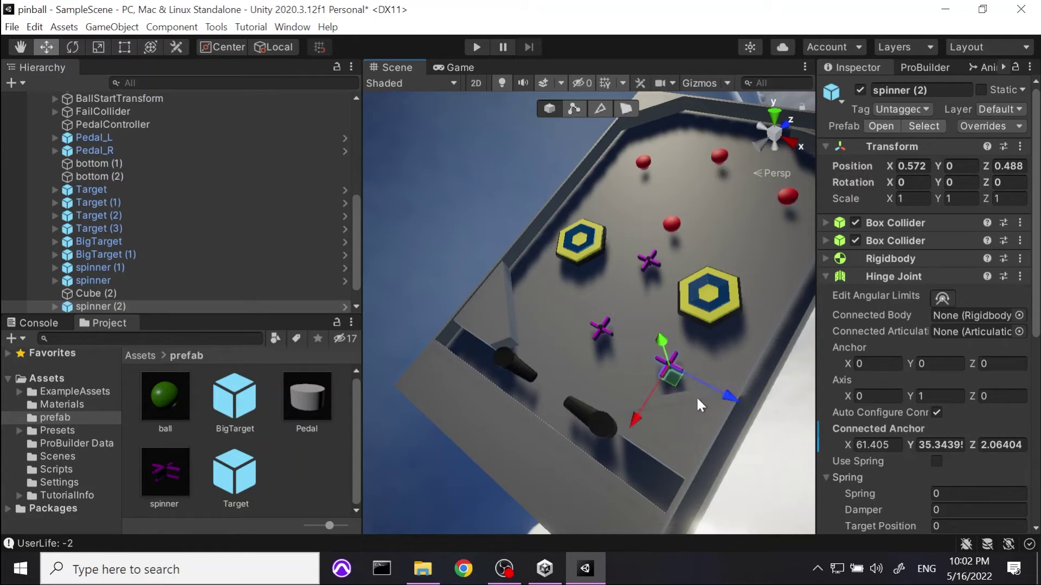
pyautogui.moveTo(631, 420); pyautogui.dragTo(699, 277)
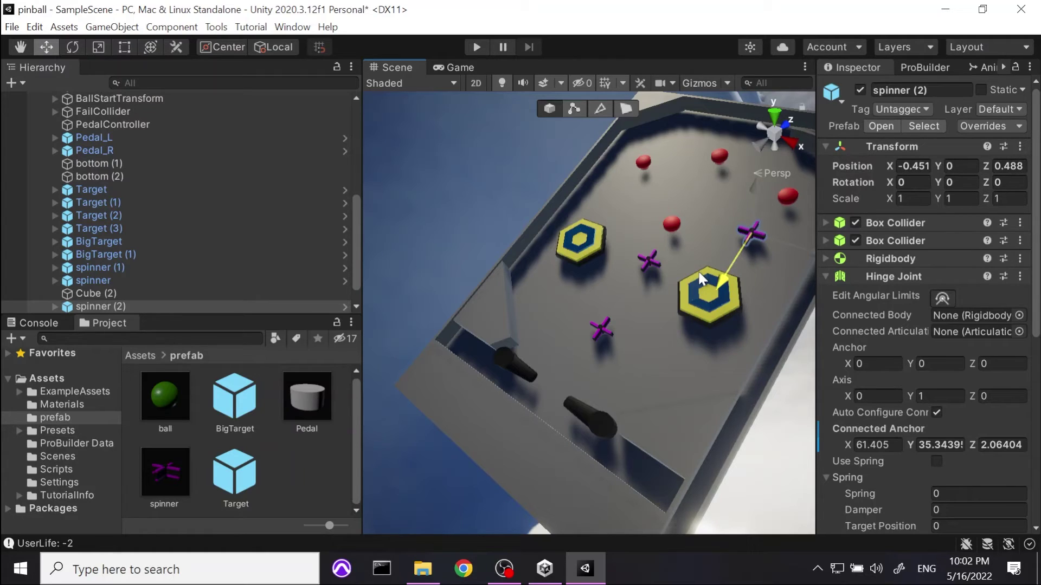
pyautogui.moveTo(699, 273); pyautogui.dragTo(713, 283)
pyautogui.keyDown('alt'); pyautogui.moveTo(666, 151); pyautogui.dragTo(781, 302); pyautogui.keyUp('alt')
pyautogui.moveTo(781, 302); pyautogui.dragTo(845, 285, button='right')
pyautogui.moveTo(640, 303); pyautogui.dragTo(733, 376, button='middle')
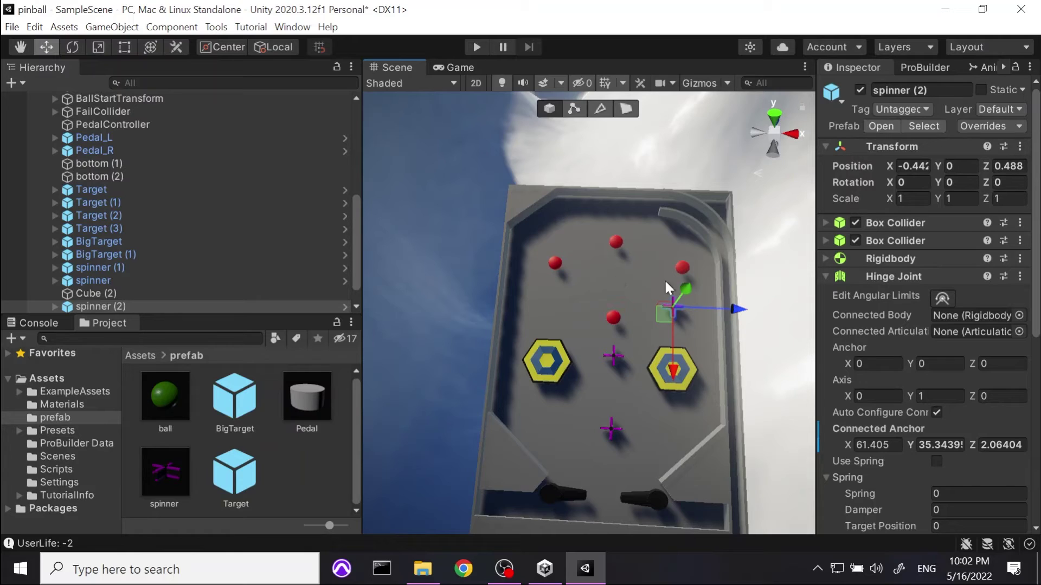
# Step: Duplicate spinner (2) and move spinner (3) to the upper left near the red targets
pyautogui.hotkey('ctrl', 'd')
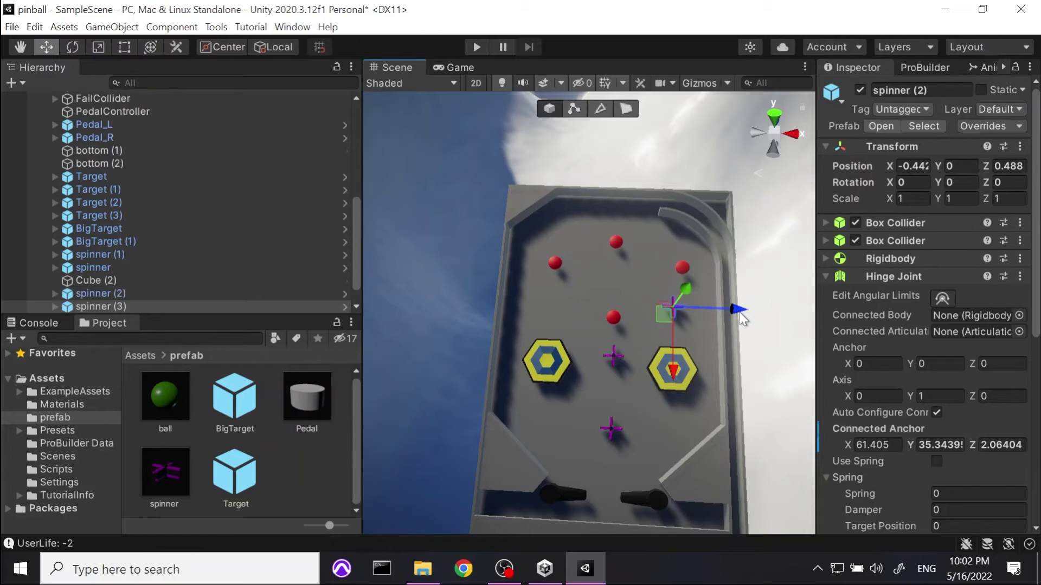
pyautogui.moveTo(740, 312); pyautogui.dragTo(617, 309)
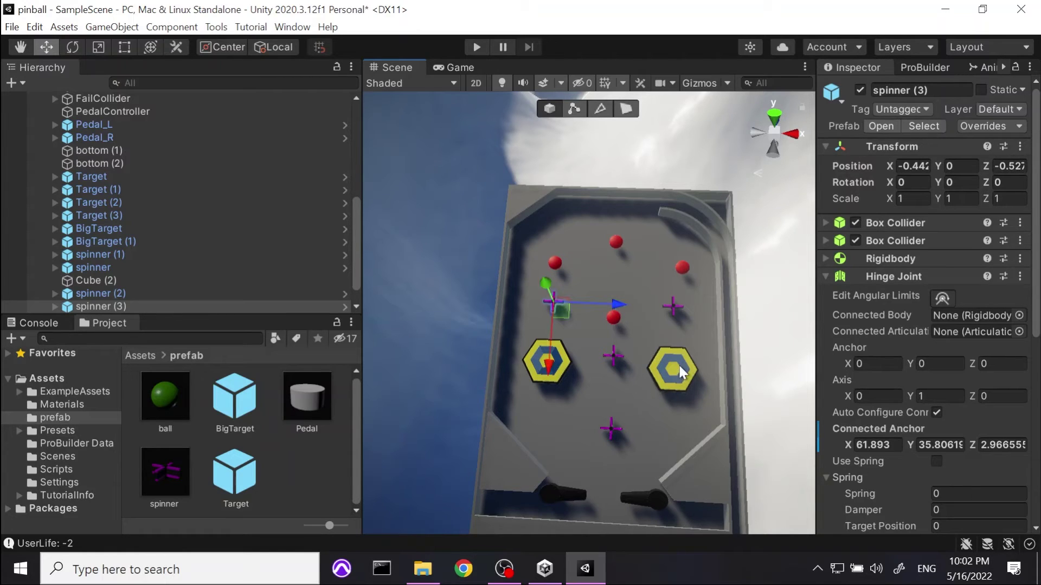
pyautogui.scroll(5, 634, 271)
pyautogui.moveTo(641, 276); pyautogui.dragTo(697, 320, button='right')
# Step: Switch the Scene view to isometric, frame the table, and select the upper right red target
pyautogui.click(785, 175)
pyautogui.scroll(-4, 675, 262)
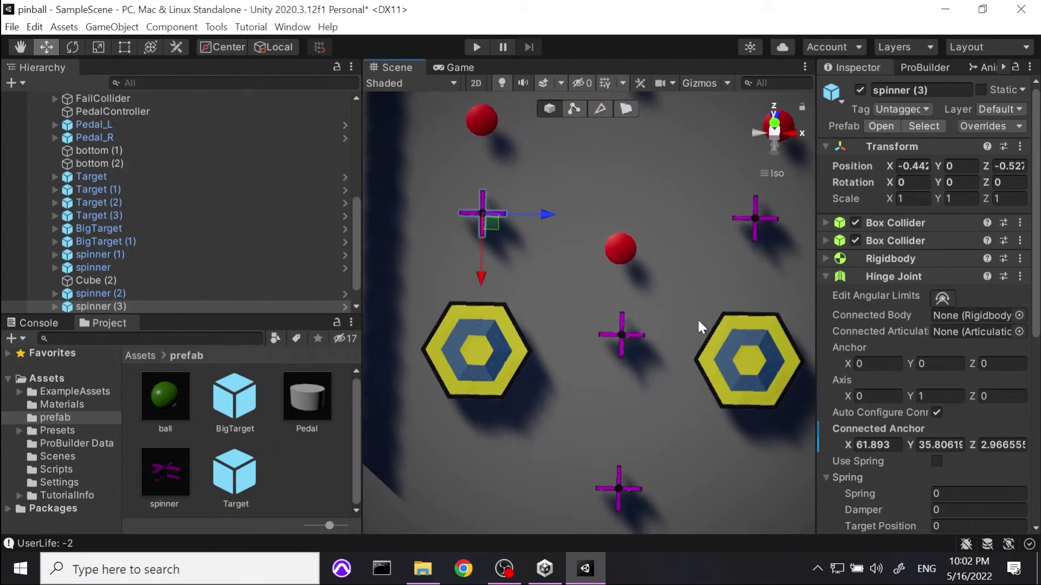
pyautogui.scroll(-1, 698, 318)
pyautogui.moveTo(702, 306); pyautogui.dragTo(650, 353, button='middle')
pyautogui.moveTo(652, 352)
pyautogui.mouseDown(button='right')
pyautogui.moveTo(665, 340)
pyautogui.moveTo(657, 343)
pyautogui.mouseUp(button='right')
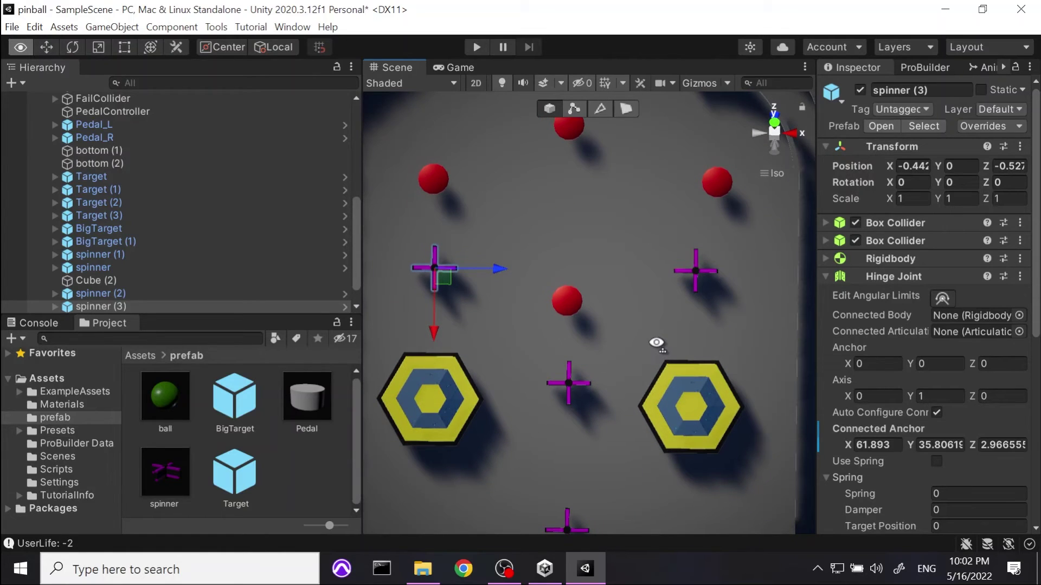
pyautogui.click(727, 189)
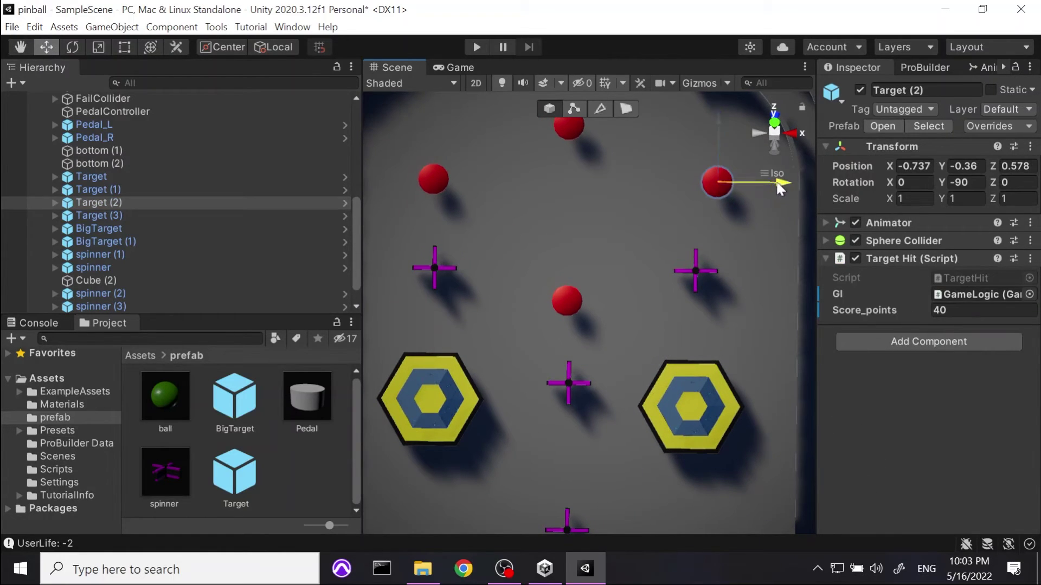
# Step: Nudge Target (2) slightly left, then nudge spinner (2) and the right hexagon into place
pyautogui.moveTo(777, 183)
pyautogui.mouseDown()
pyautogui.moveTo(759, 186)
pyautogui.moveTo(770, 185)
pyautogui.mouseUp()
pyautogui.click(694, 275)
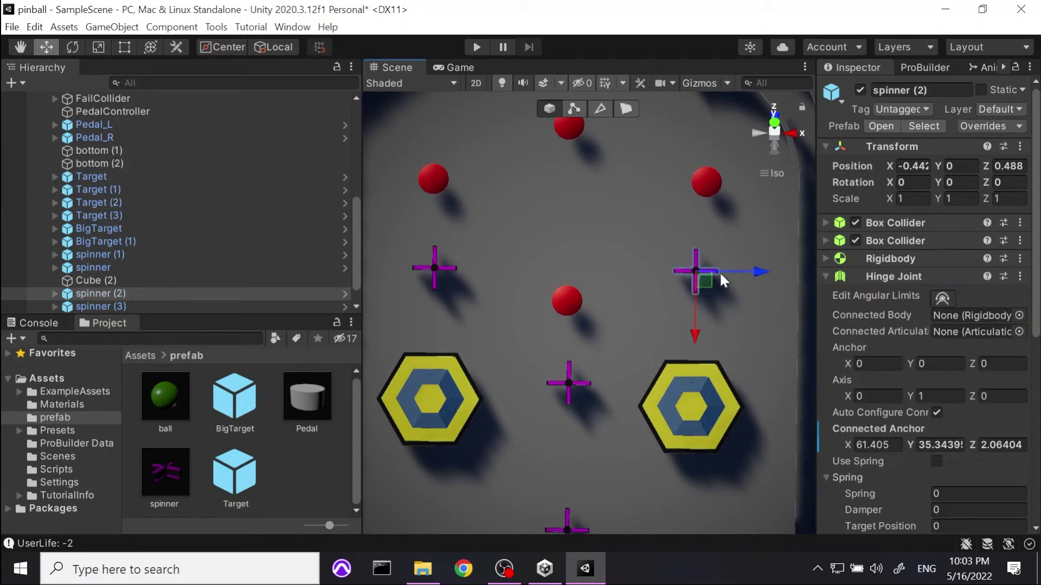
pyautogui.moveTo(759, 267)
pyautogui.mouseDown()
pyautogui.moveTo(773, 275)
pyautogui.moveTo(768, 265)
pyautogui.mouseUp()
pyautogui.scroll(-1, 726, 336)
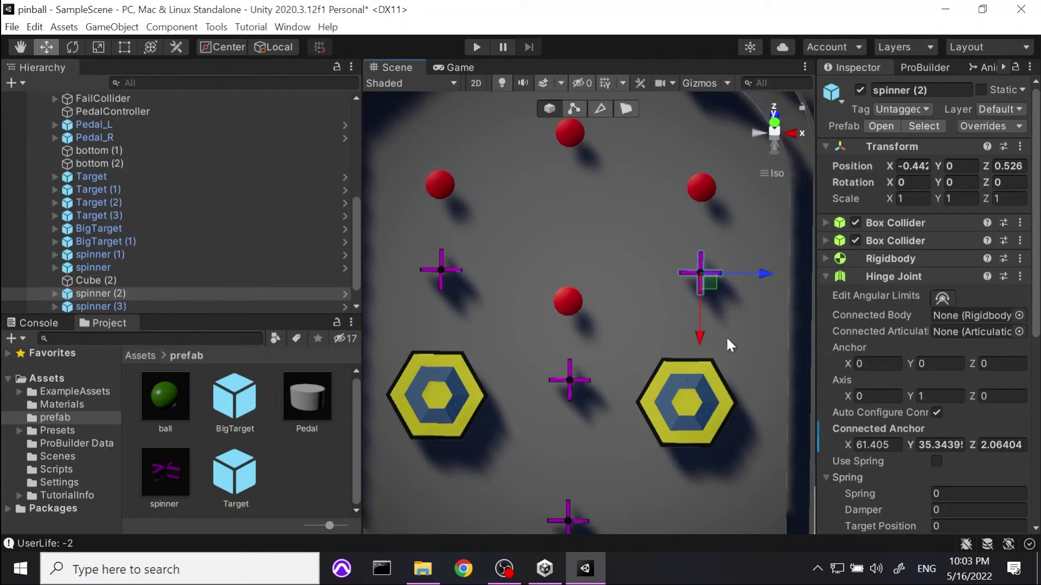
pyautogui.click(689, 404)
pyautogui.moveTo(748, 408)
pyautogui.mouseDown()
pyautogui.moveTo(766, 407)
pyautogui.moveTo(755, 404)
pyautogui.mouseUp()
# Step: Undo an accidental floor board move and nudge the centre spinner to Z 0.013
pyautogui.click(604, 429)
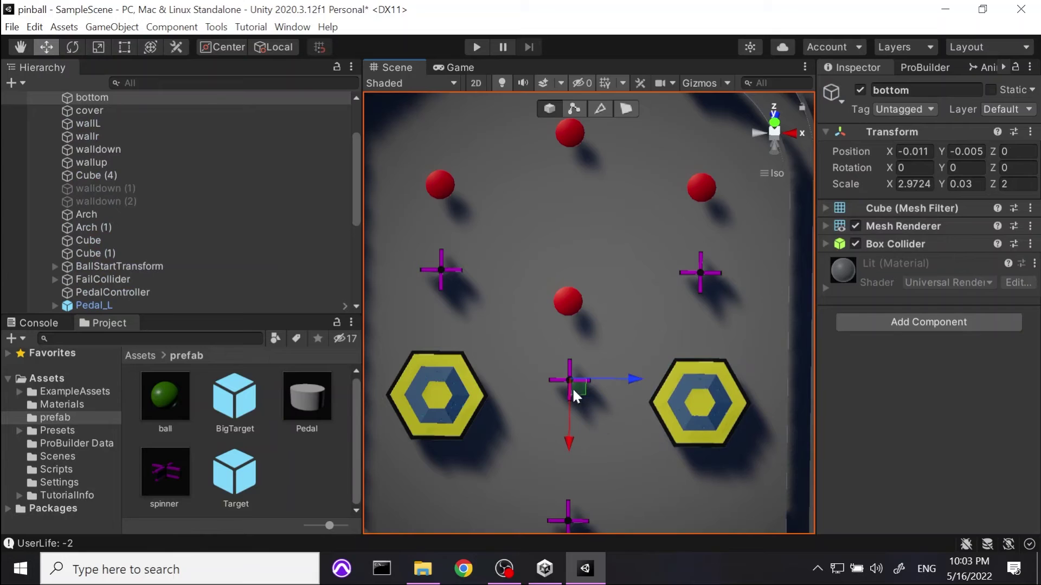
pyautogui.moveTo(630, 379); pyautogui.dragTo(635, 381)
pyautogui.hotkey('ctrl', 'z')
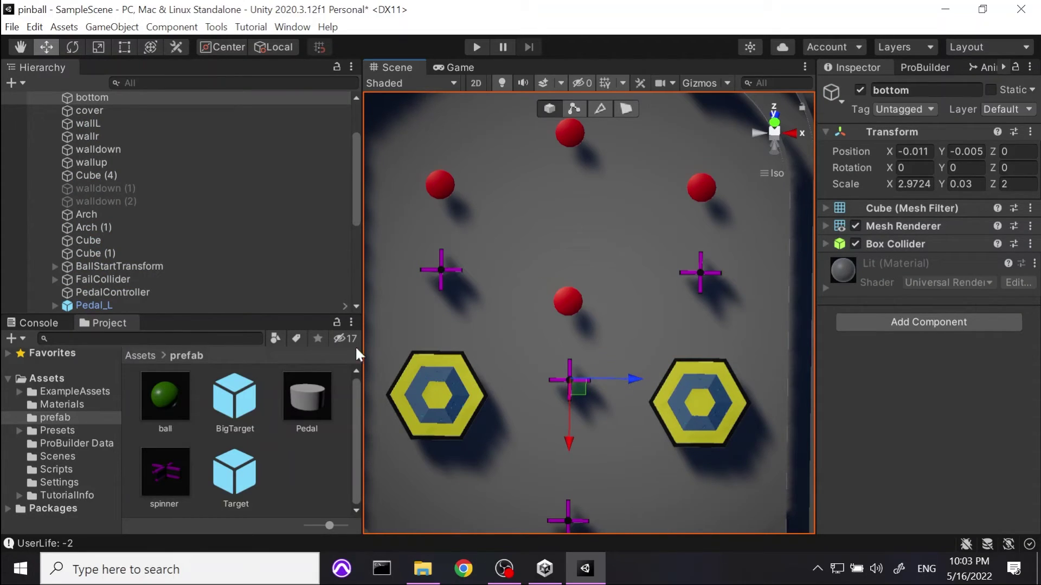
pyautogui.scroll(-5, 130, 279)
pyautogui.click(122, 285)
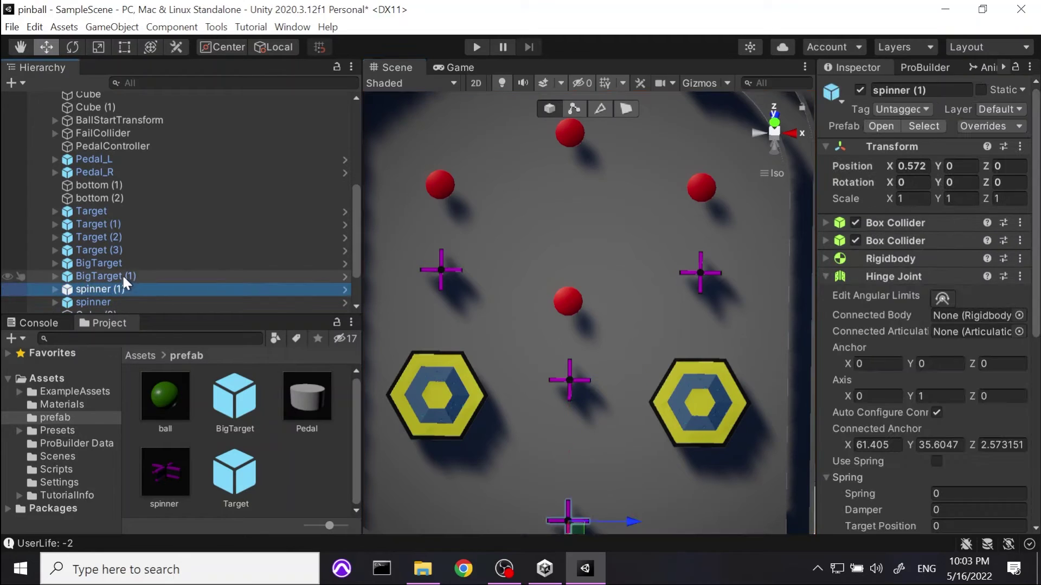
pyautogui.click(122, 275)
pyautogui.scroll(-3, 119, 247)
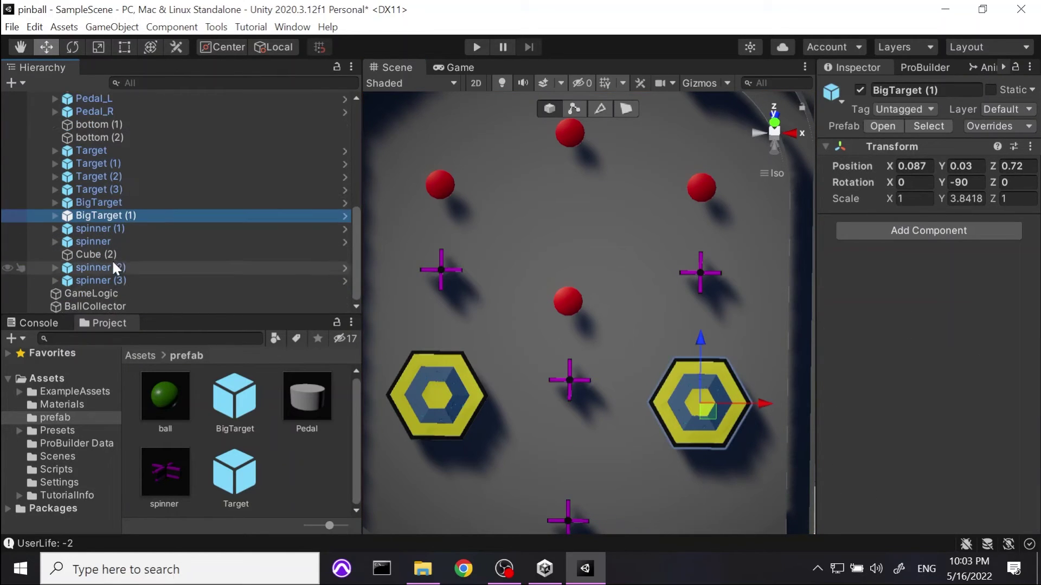
pyautogui.click(111, 243)
pyautogui.moveTo(626, 374); pyautogui.dragTo(637, 375)
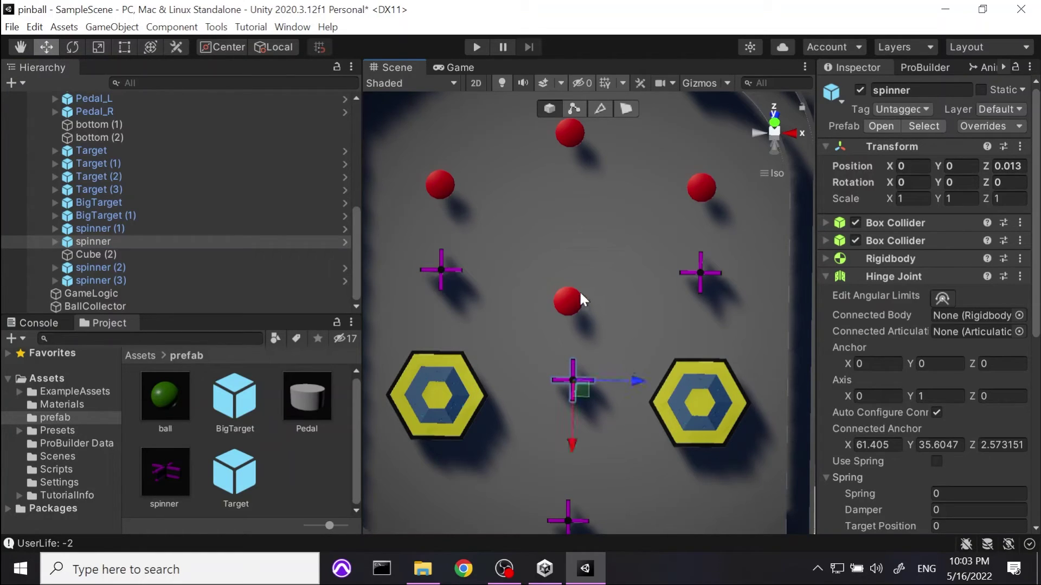
# Step: Select the centre red targets, Target and Target (3), together in the Hierarchy
pyautogui.click(100, 189)
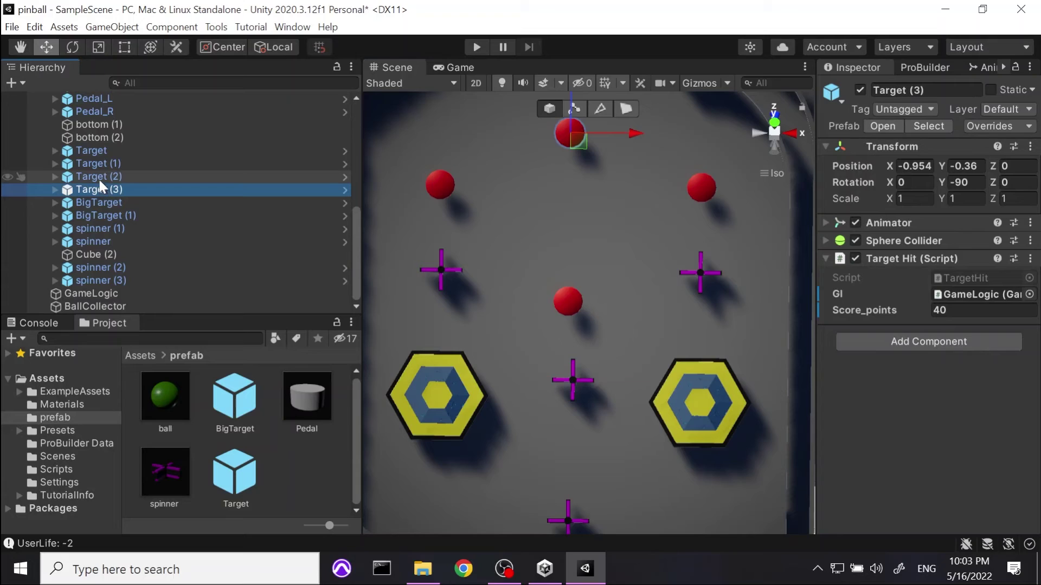
pyautogui.click(102, 179)
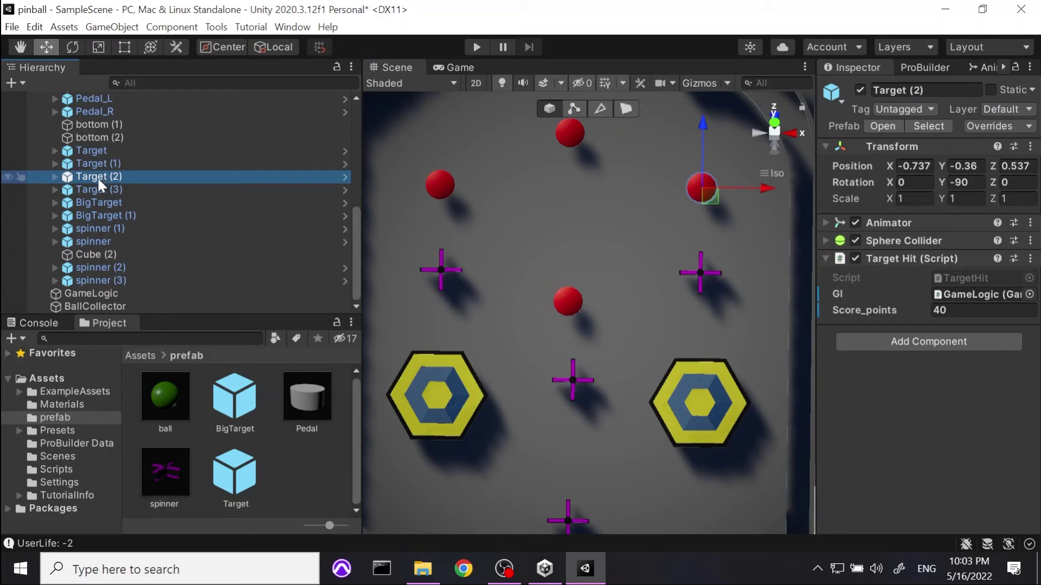
pyautogui.click(100, 163)
pyautogui.click(103, 150)
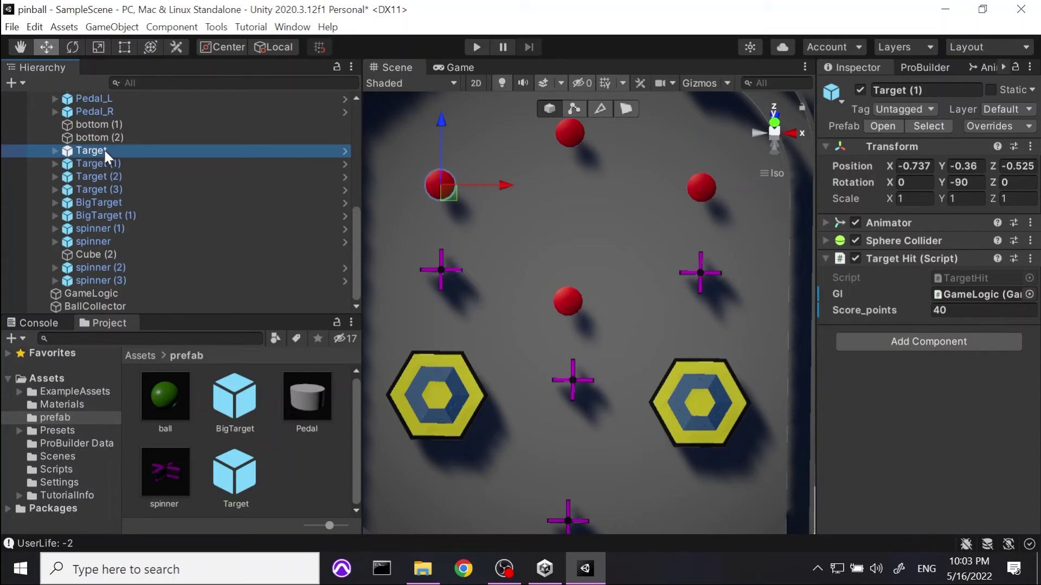
pyautogui.keyDown('ctrl'); pyautogui.click(99, 190); pyautogui.keyUp('ctrl')
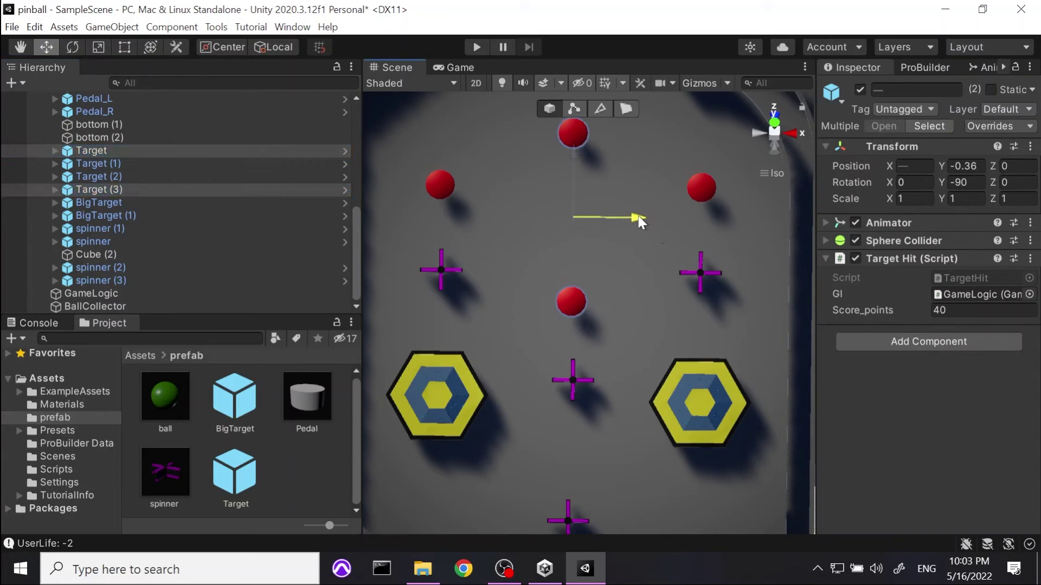
# Step: Shift Target and Target (3) slightly, then move the centre Target further up the table
pyautogui.moveTo(640, 220); pyautogui.dragTo(640, 215)
pyautogui.moveTo(613, 329); pyautogui.dragTo(613, 281, button='right')
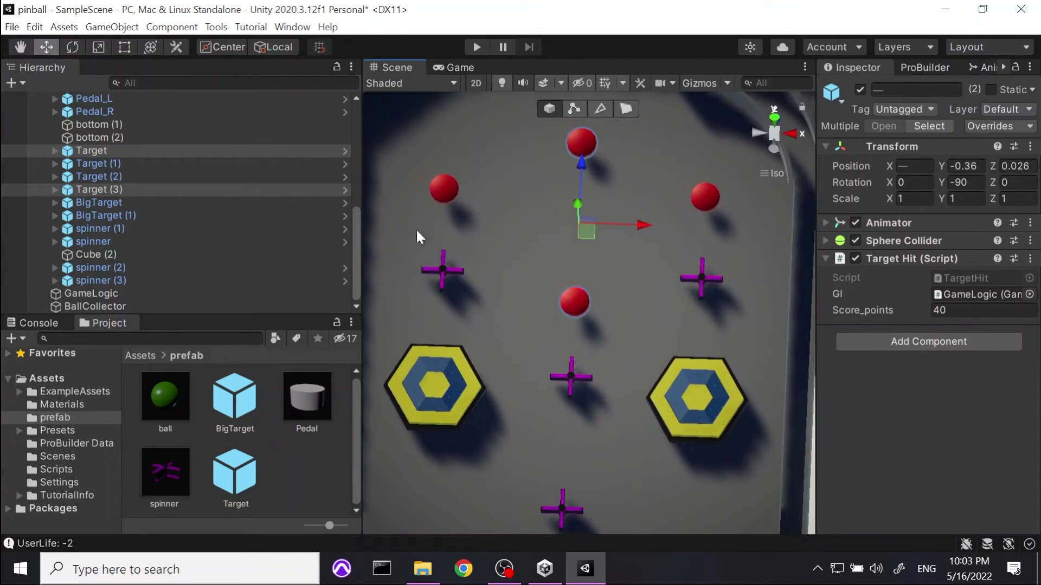
pyautogui.click(110, 150)
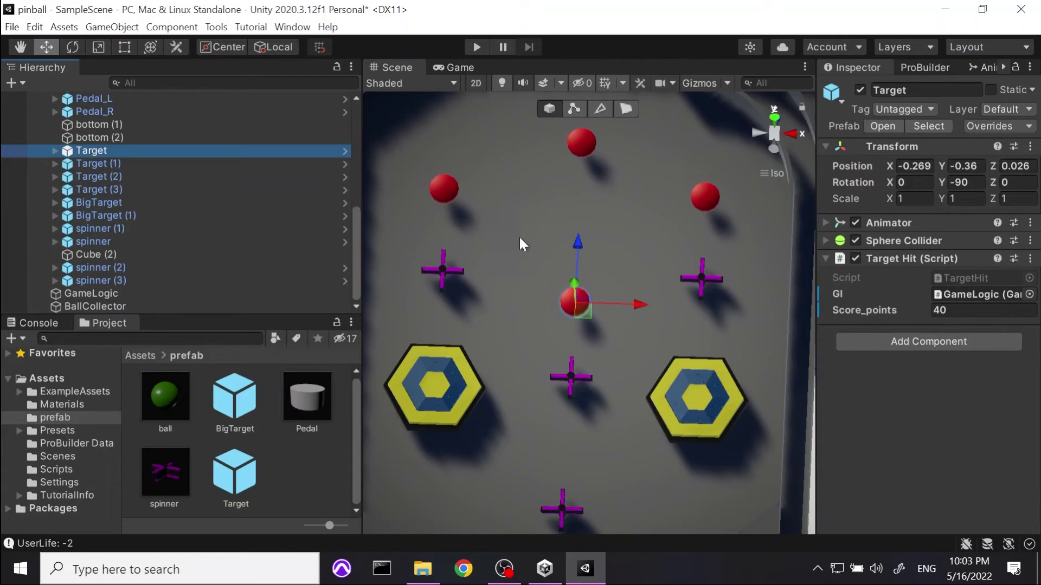
pyautogui.moveTo(580, 237); pyautogui.dragTo(577, 211)
# Step: Switch the Scene view to perspective and orbit to a steep head-on view behind the flippers
pyautogui.keyDown('alt'); pyautogui.moveTo(644, 387); pyautogui.dragTo(690, 211); pyautogui.keyUp('alt')
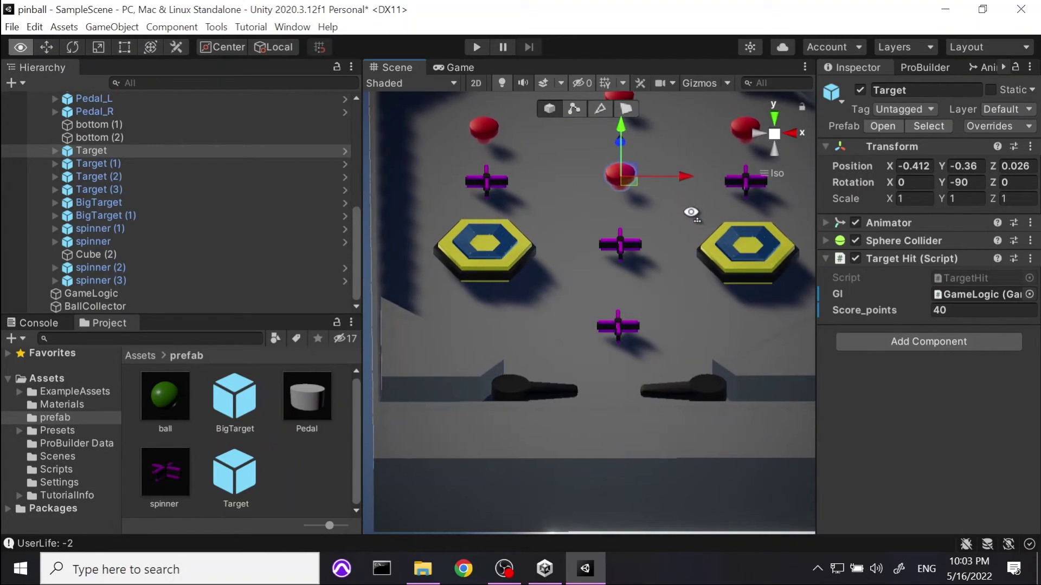
pyautogui.scroll(-2, 577, 309)
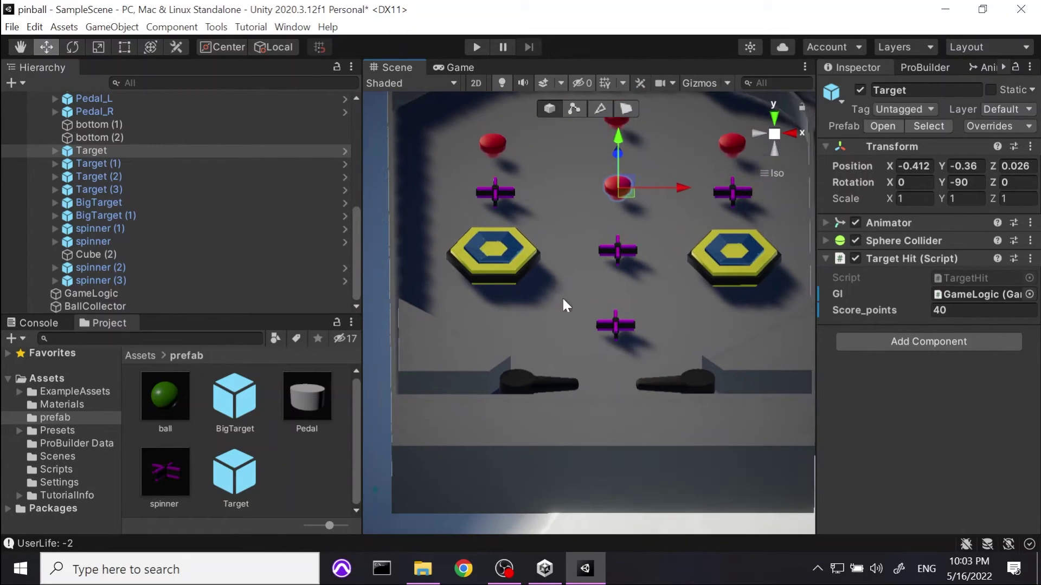
pyautogui.moveTo(634, 230); pyautogui.dragTo(611, 300, button='middle')
pyautogui.click(774, 175)
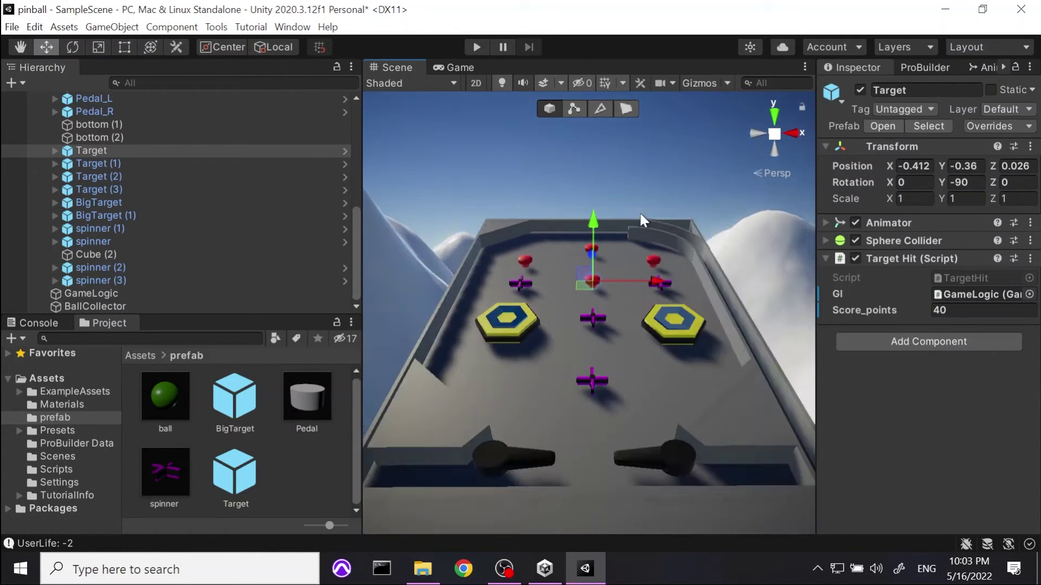
pyautogui.moveTo(624, 201); pyautogui.dragTo(565, 243, button='right')
pyautogui.moveTo(592, 251); pyautogui.dragTo(595, 360, button='middle')
pyautogui.moveTo(610, 338); pyautogui.dragTo(607, 355, button='right')
pyautogui.keyDown('alt'); pyautogui.moveTo(606, 356); pyautogui.dragTo(640, 358); pyautogui.keyUp('alt')
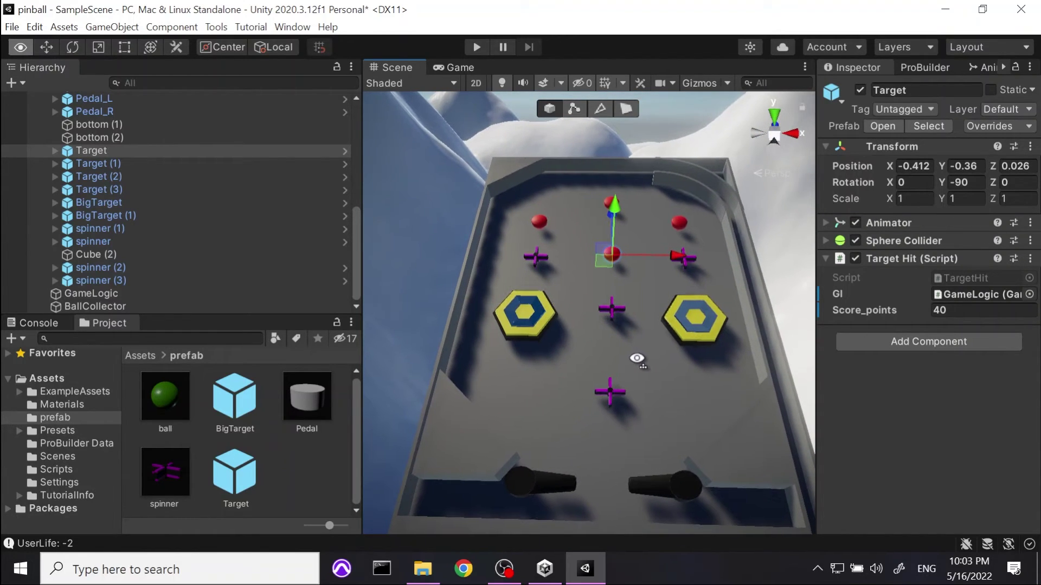
# Step: Select all red targets, big targets and spinners (not Cube (2)) and shift them slightly left together
pyautogui.click(135, 186)
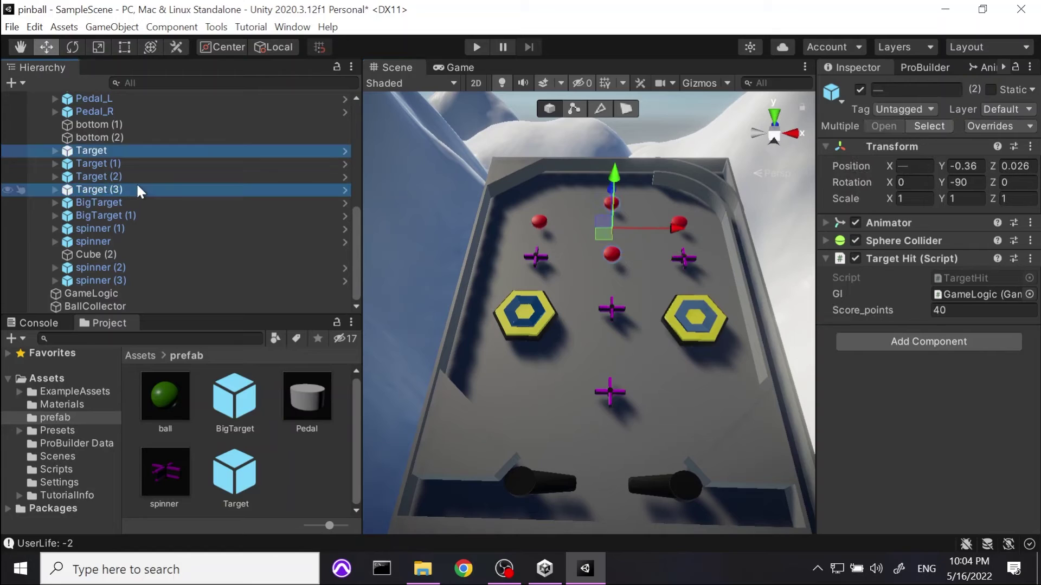
pyautogui.keyDown('ctrl'); pyautogui.click(128, 175); pyautogui.keyUp('ctrl')
pyautogui.keyDown('ctrl'); pyautogui.click(128, 163); pyautogui.keyUp('ctrl')
pyautogui.keyDown('ctrl'); pyautogui.click(128, 152); pyautogui.keyUp('ctrl')
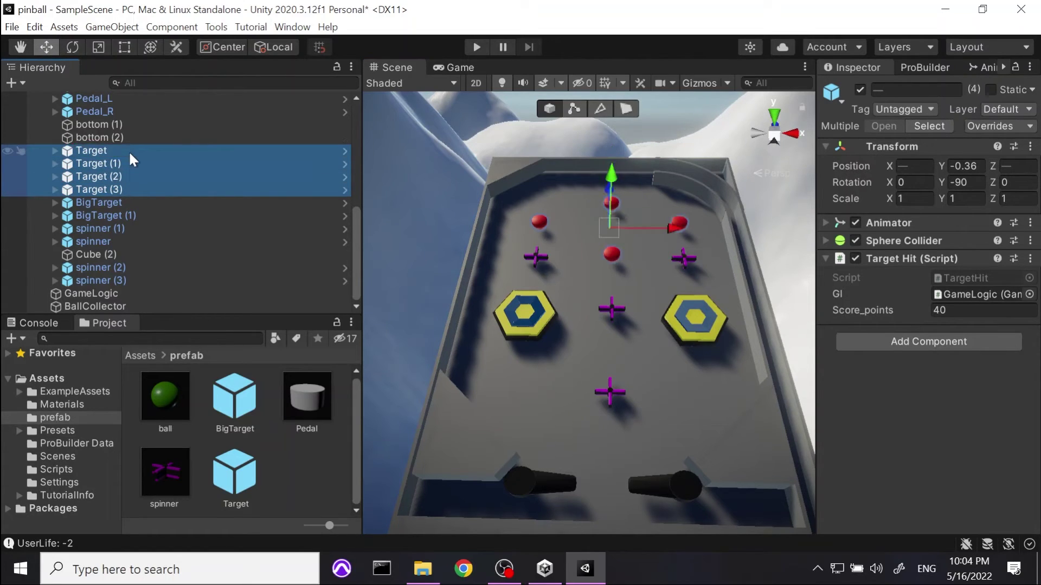
pyautogui.keyDown('ctrl'); pyautogui.click(123, 203); pyautogui.keyUp('ctrl')
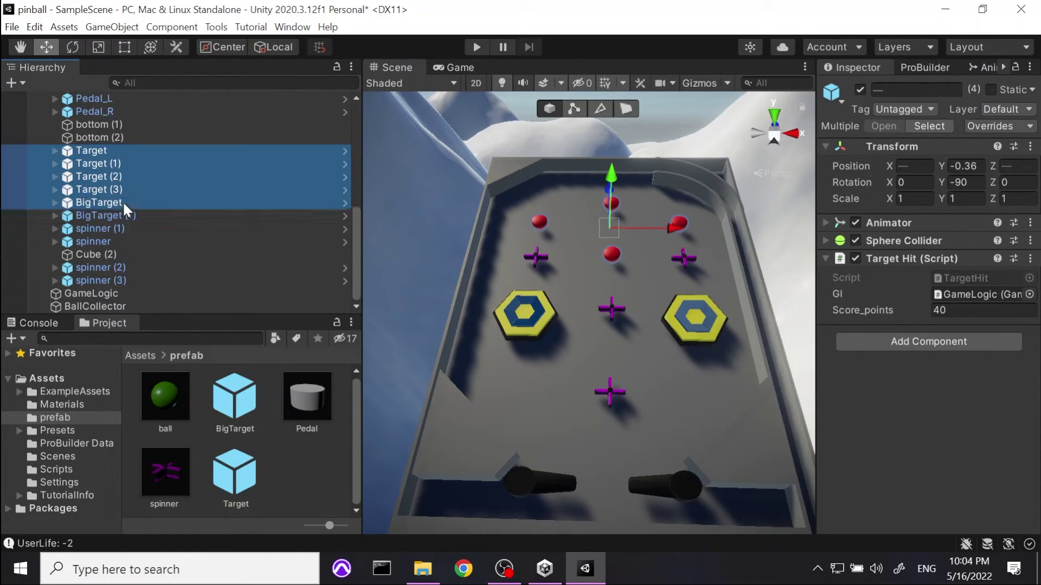
pyautogui.keyDown('ctrl'); pyautogui.click(123, 215); pyautogui.keyUp('ctrl')
pyautogui.keyDown('ctrl'); pyautogui.click(119, 228); pyautogui.keyUp('ctrl')
pyautogui.keyDown('ctrl'); pyautogui.click(119, 240); pyautogui.keyUp('ctrl')
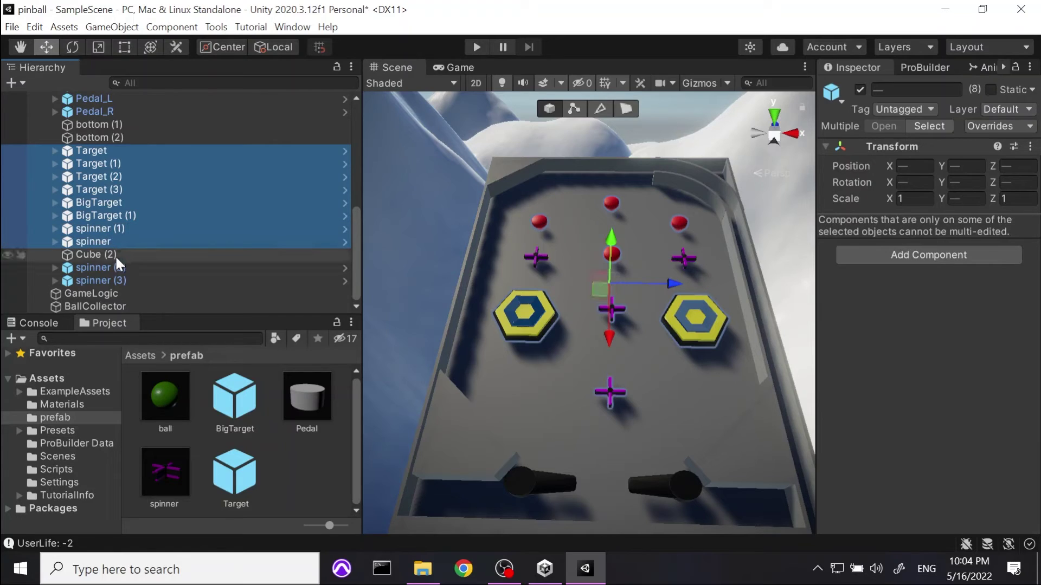
pyautogui.keyDown('ctrl'); pyautogui.click(115, 255); pyautogui.keyUp('ctrl')
pyautogui.keyDown('ctrl'); pyautogui.click(114, 268); pyautogui.keyUp('ctrl')
pyautogui.keyDown('ctrl'); pyautogui.click(113, 279); pyautogui.keyUp('ctrl')
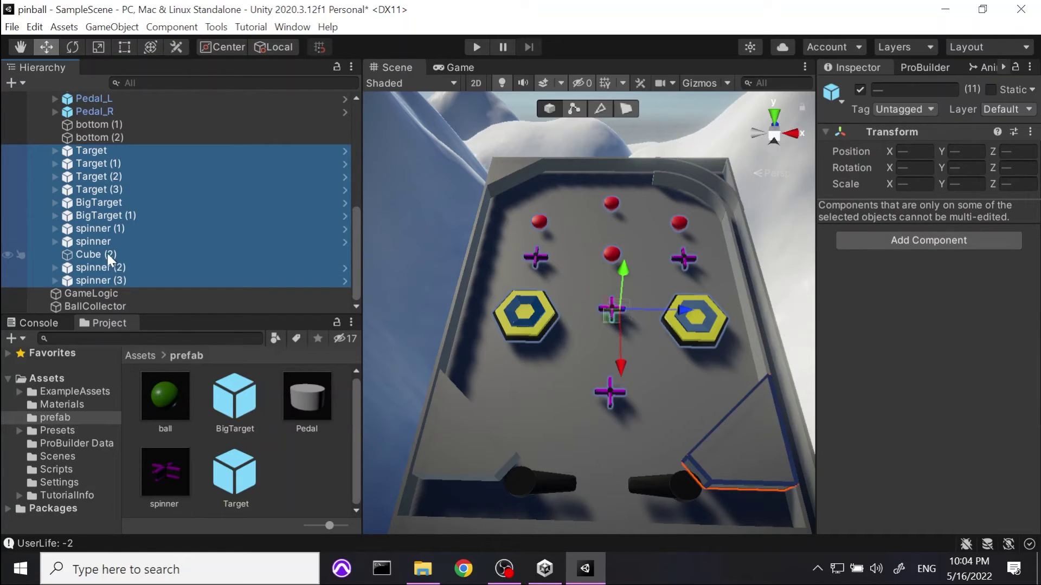
pyautogui.keyDown('ctrl'); pyautogui.click(107, 252); pyautogui.keyUp('ctrl')
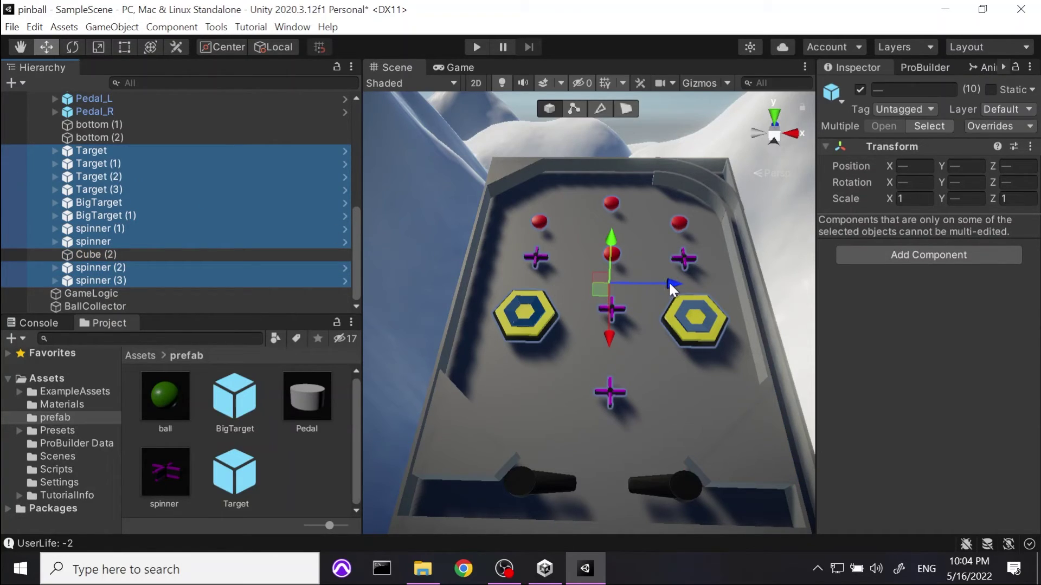
pyautogui.moveTo(670, 282); pyautogui.dragTo(668, 283)
# Step: Deselect the bottom board, zoom the Scene view, and select spinner (1) in the Hierarchy
pyautogui.click(673, 371)
pyautogui.scroll(-2, 674, 371)
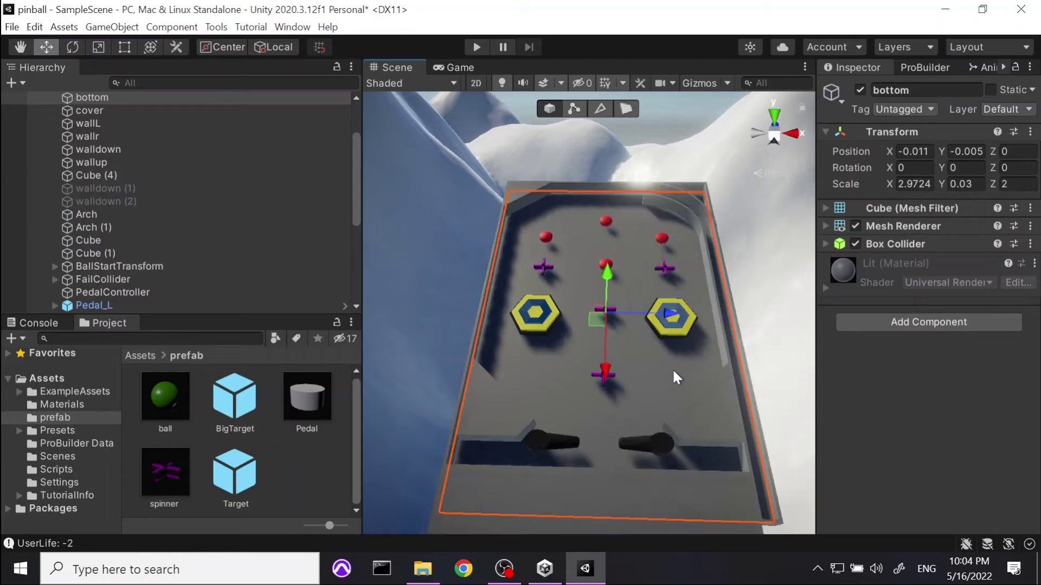
pyautogui.click(668, 134)
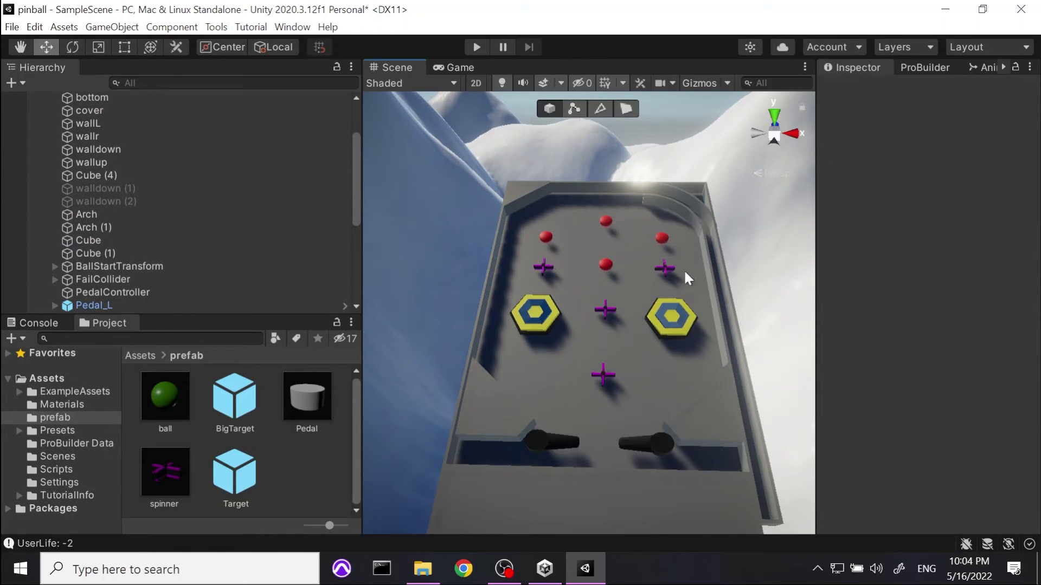
pyautogui.scroll(2, 681, 282)
pyautogui.scroll(-6, 177, 262)
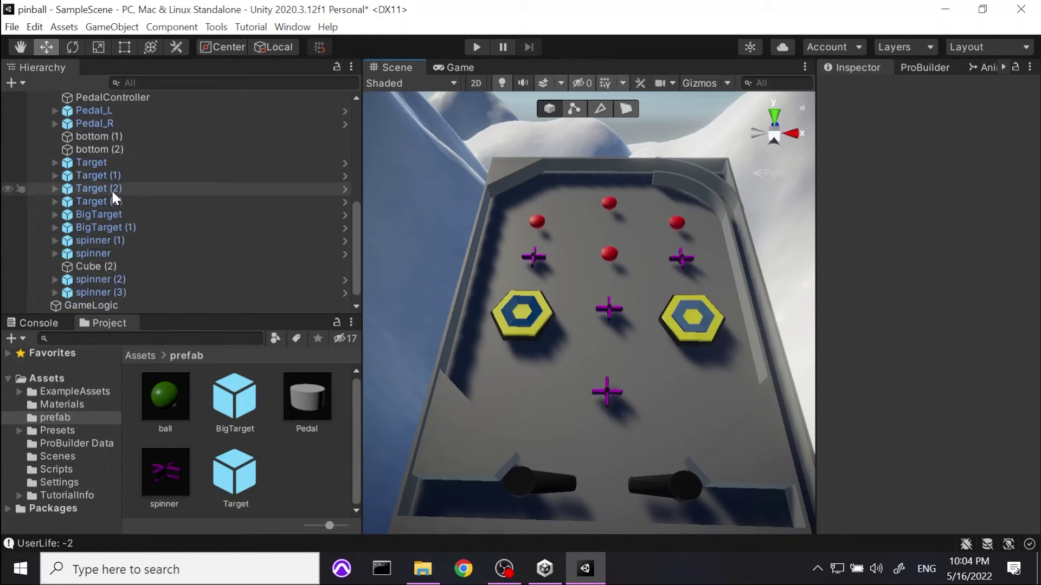
pyautogui.click(118, 240)
# Step: Set the spinner's Hinge Joint motor Target Velocity to -245
pyautogui.click(119, 253)
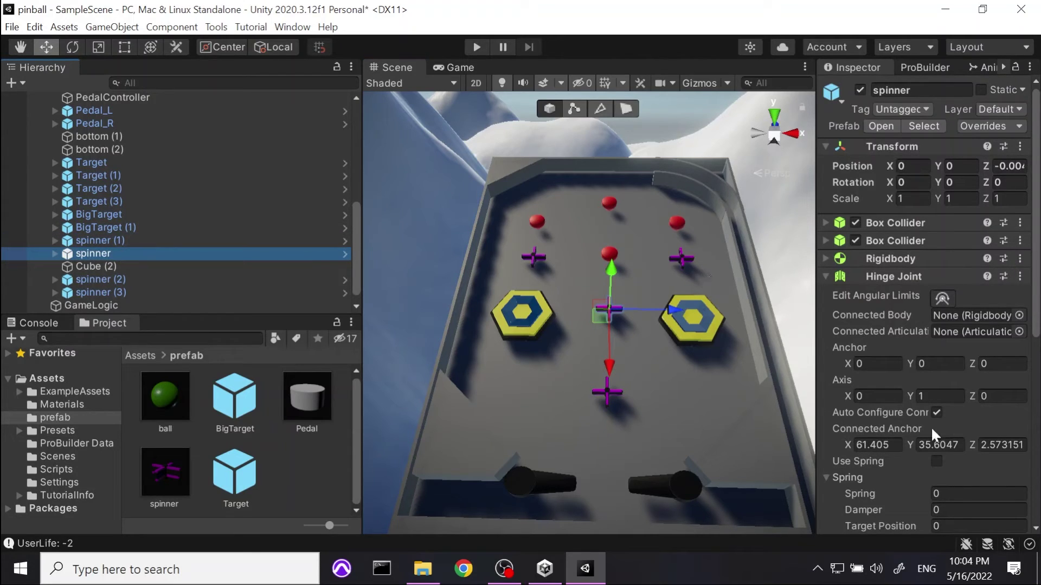
pyautogui.scroll(-10, 932, 427)
pyautogui.click(940, 239)
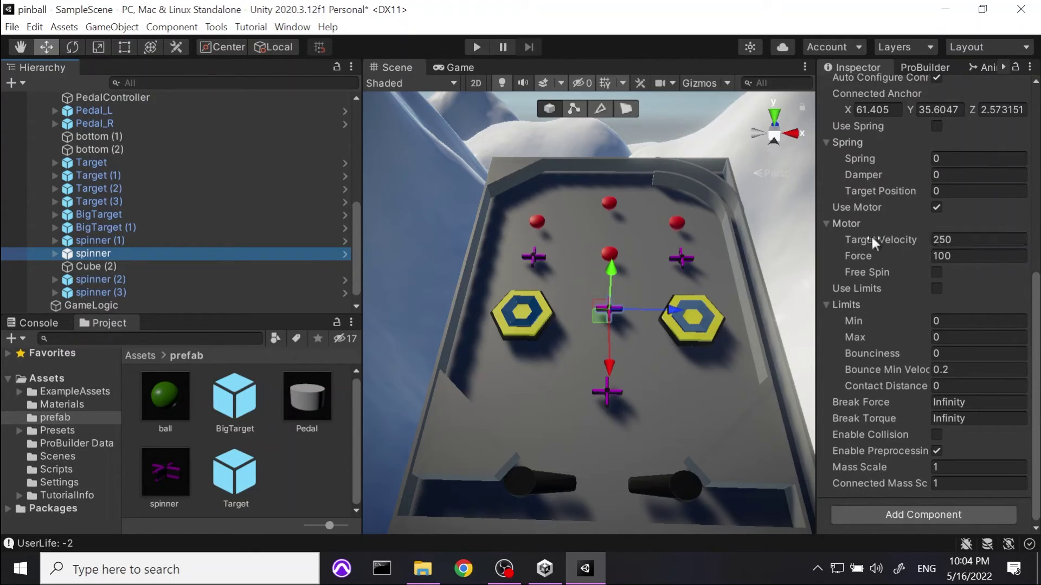
pyautogui.click(920, 242)
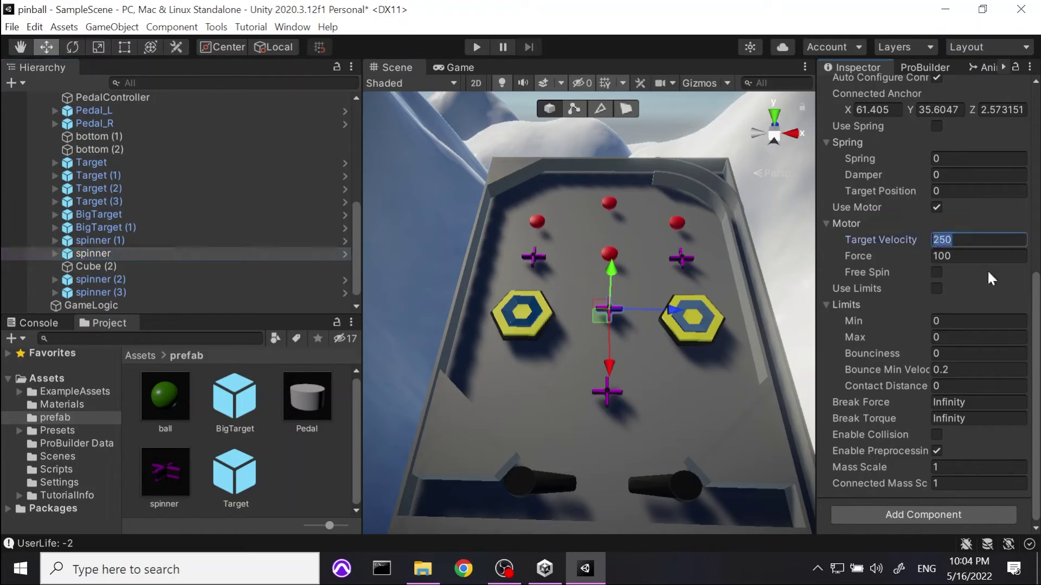
pyautogui.click(938, 241)
pyautogui.write('45')
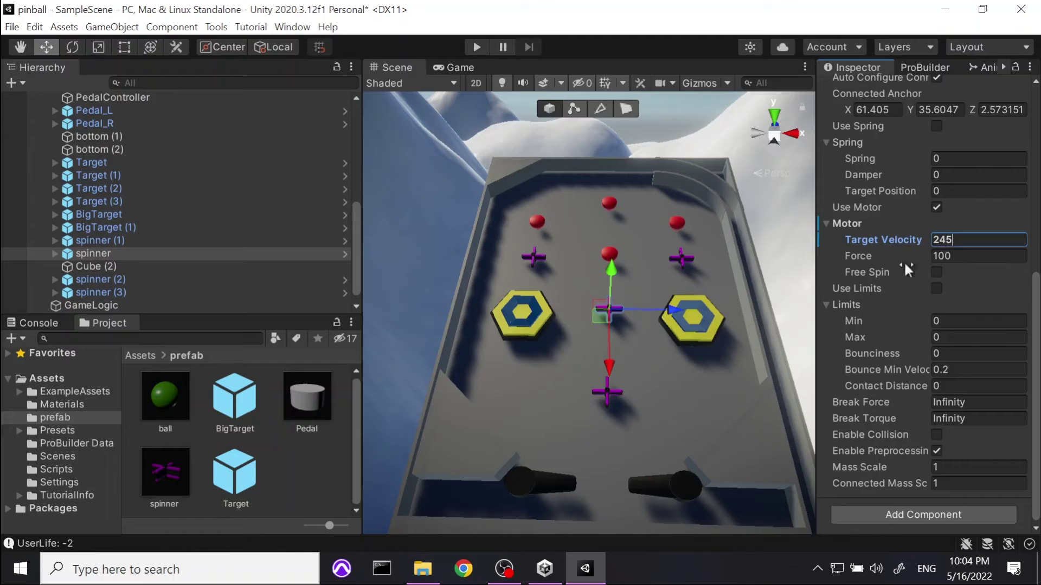
pyautogui.press('Left')
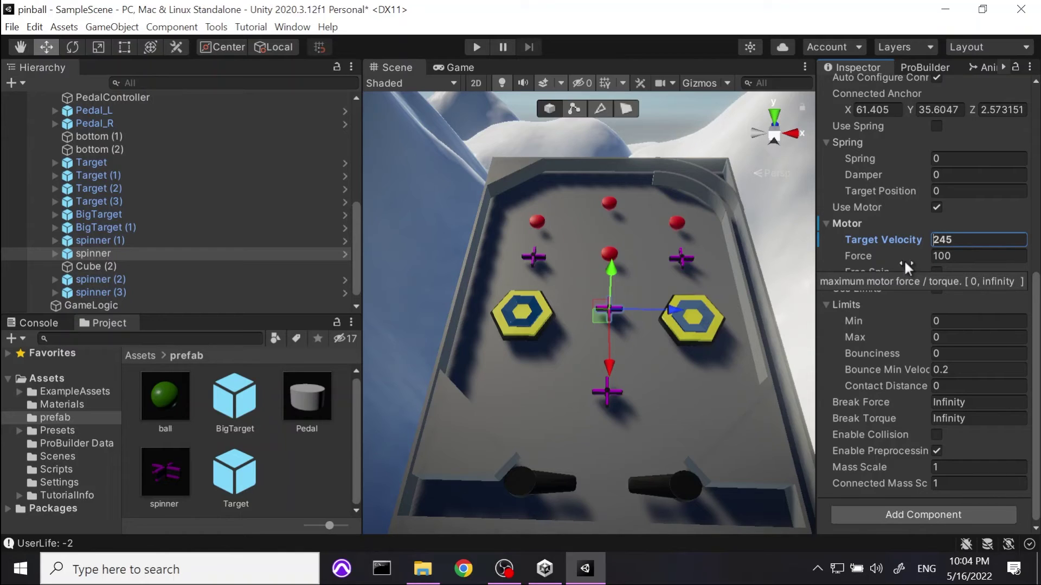
pyautogui.write('-')
# Step: Set spinner (2)'s motor Target Velocity to 255
pyautogui.click(107, 281)
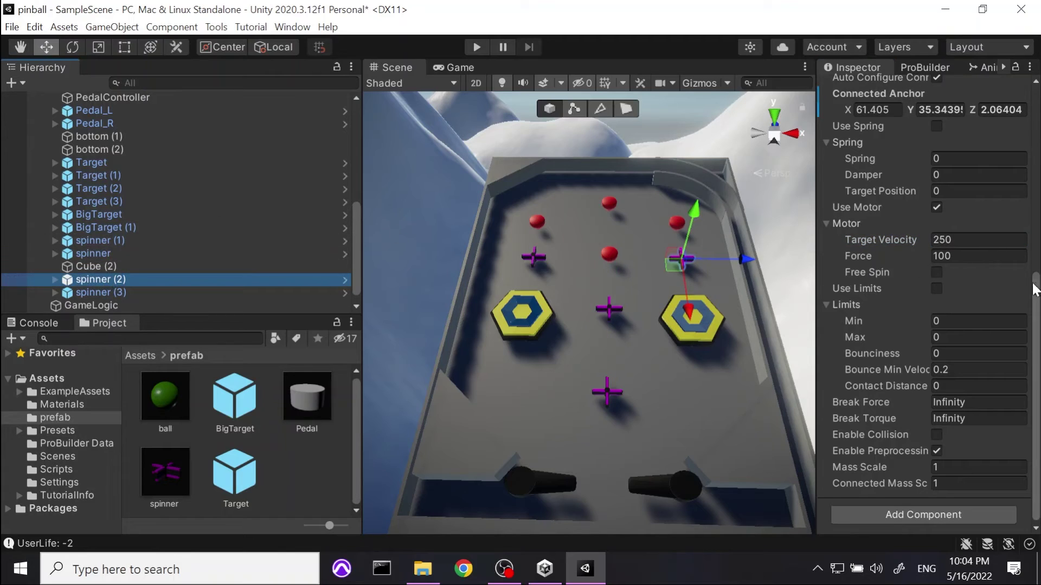
pyautogui.click(946, 240)
pyautogui.doubleClick(951, 240)
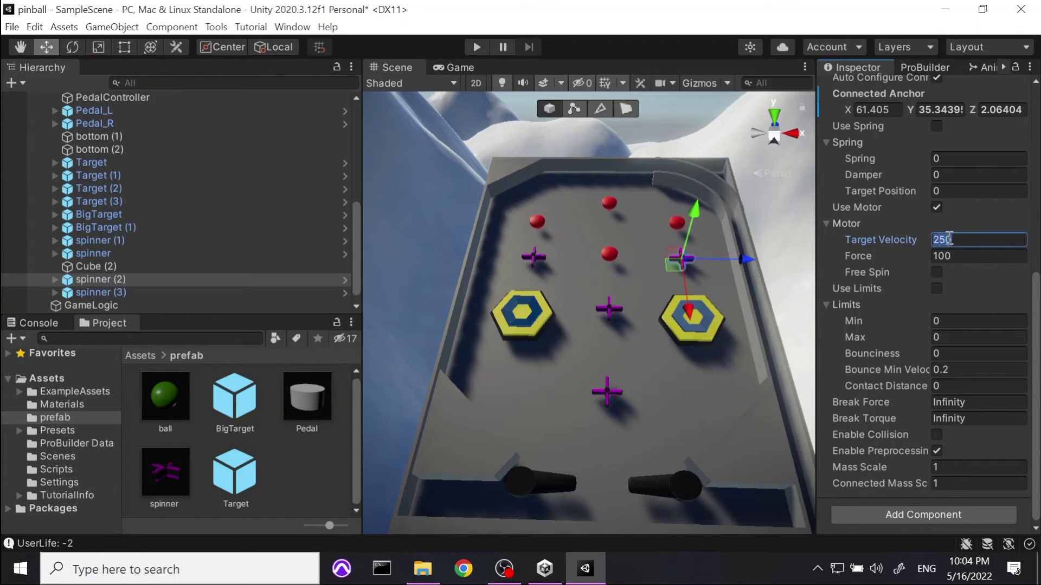
pyautogui.click(948, 238)
pyautogui.write('255')
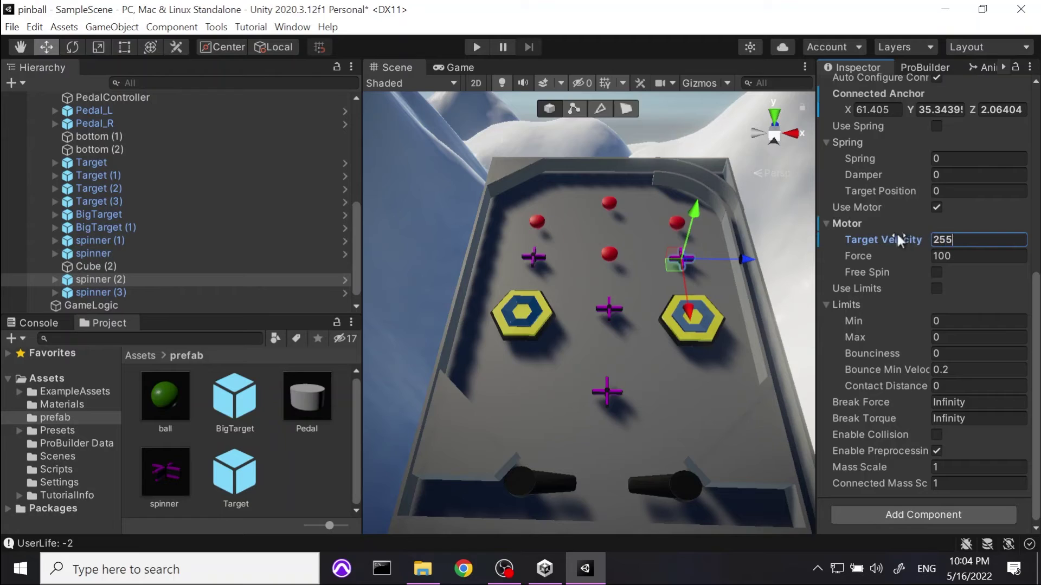
# Step: Enter 260 as the motor Target Velocity value for spinner (3), aiming for -260
pyautogui.click(80, 293)
pyautogui.click(952, 242)
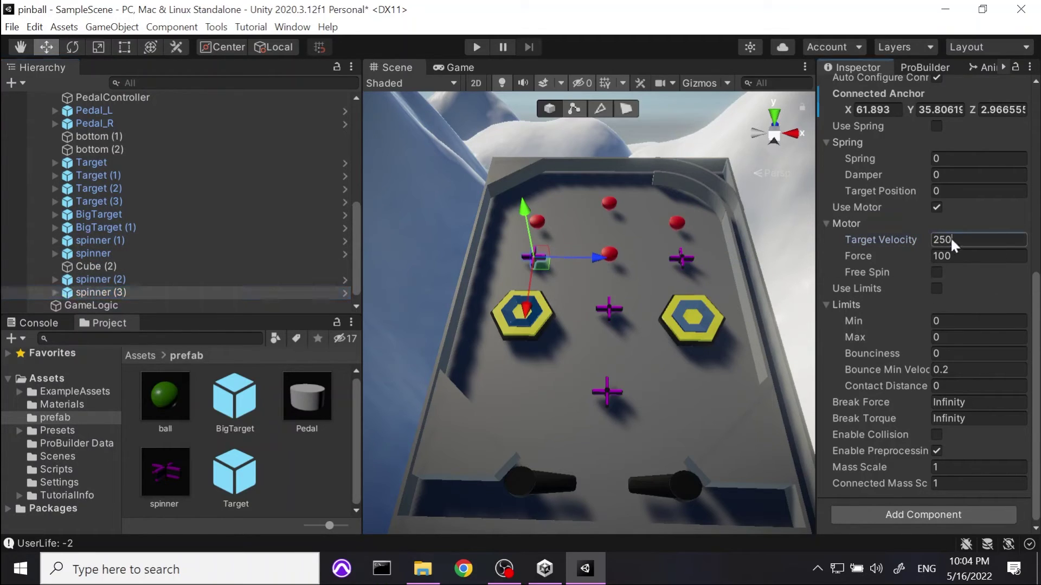
pyautogui.moveTo(953, 242); pyautogui.dragTo(939, 238)
pyautogui.write('260')
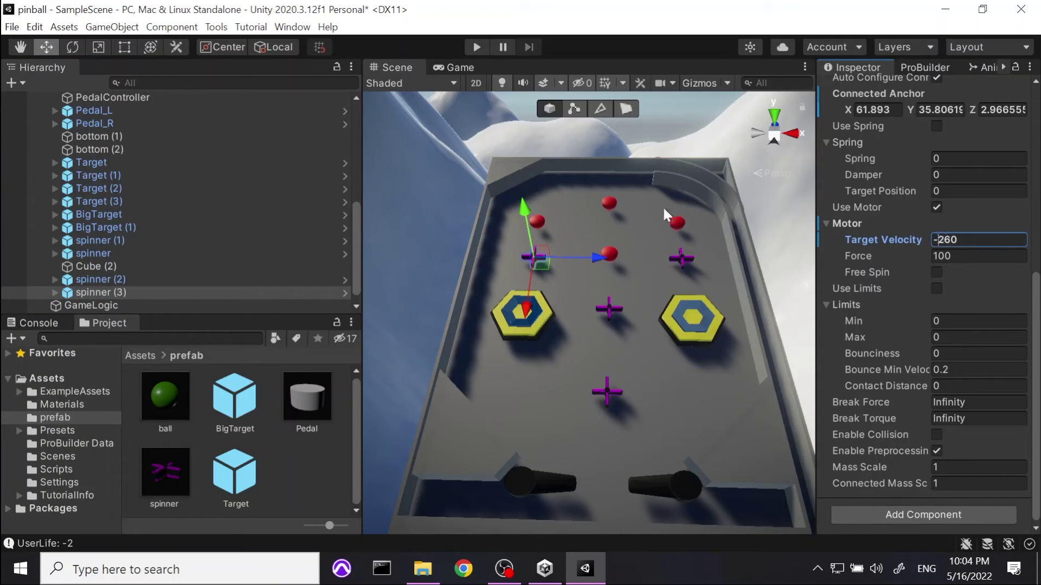
# Step: Play a round using the left and right flippers, scoring 420, then stop the play test
pyautogui.click(478, 47)
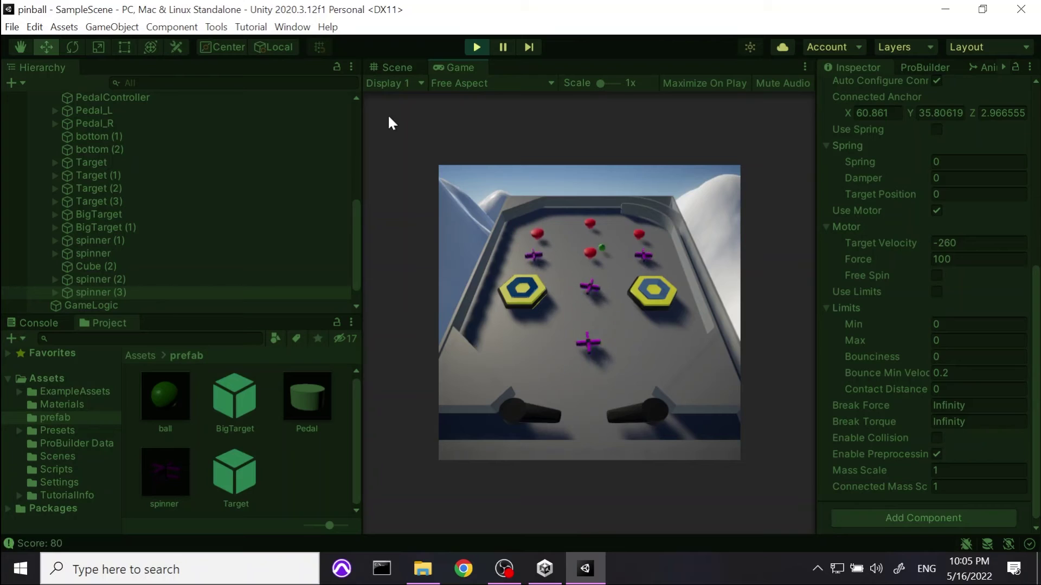
pyautogui.press('Right')
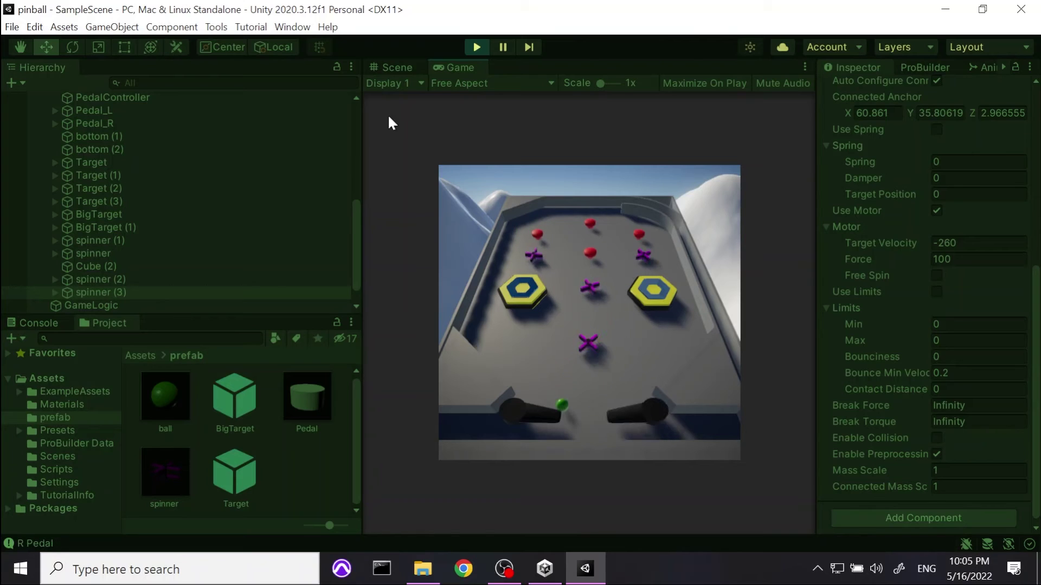
pyautogui.press('Left')
pyautogui.press('Right')
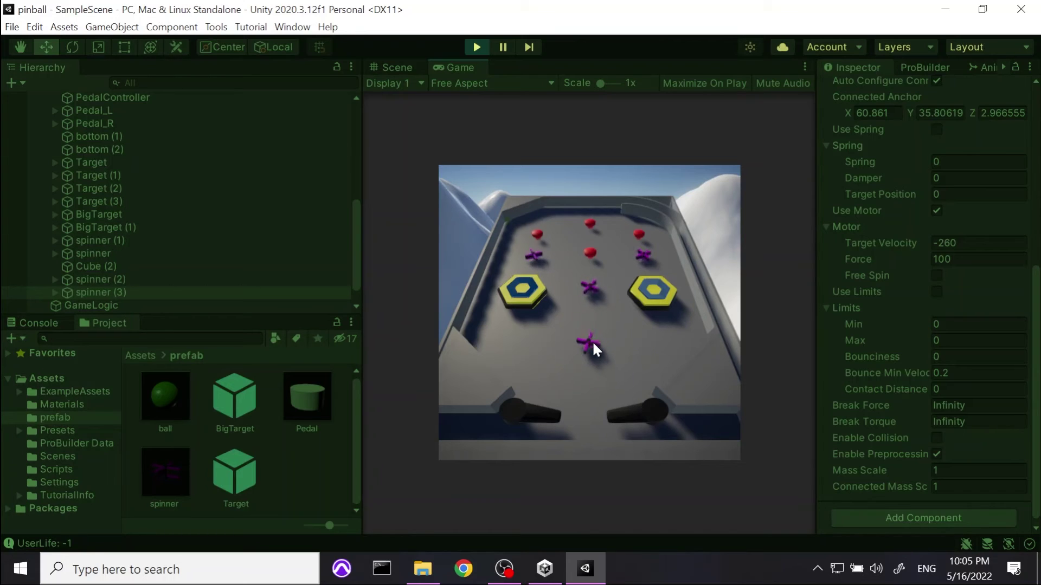
pyautogui.press('Right')
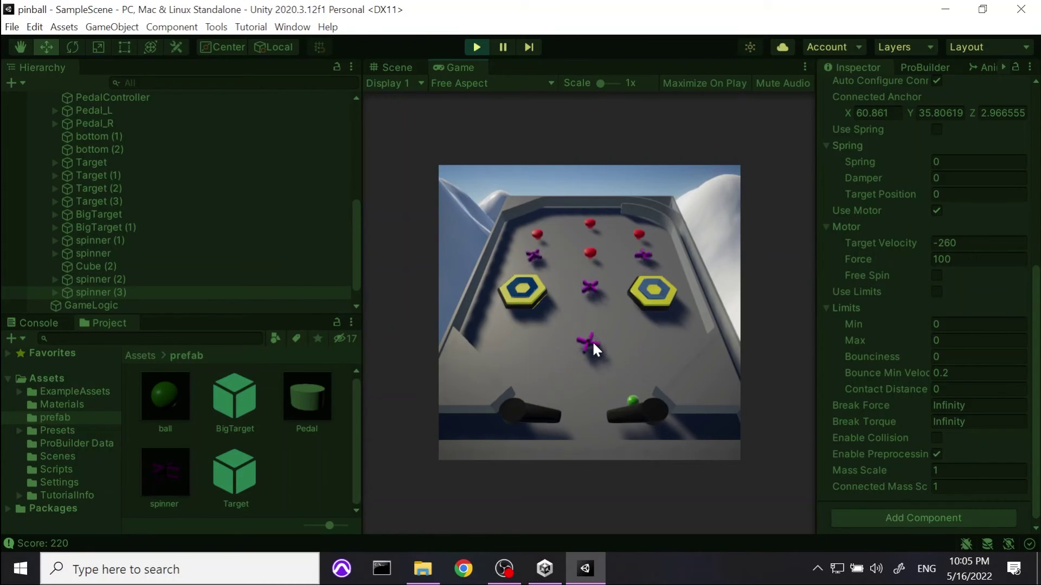
pyautogui.press('Right')
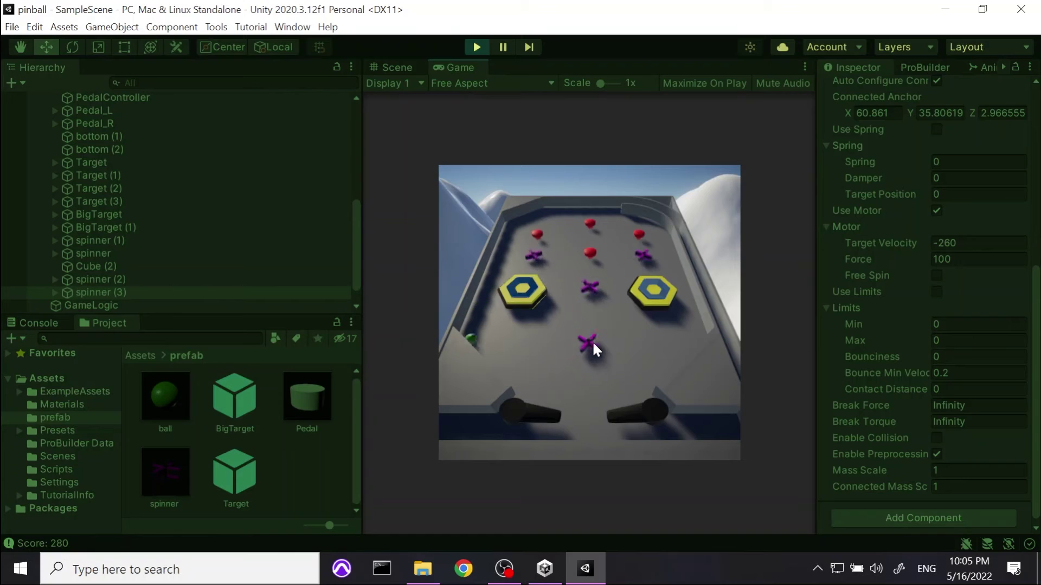
pyautogui.press('Left')
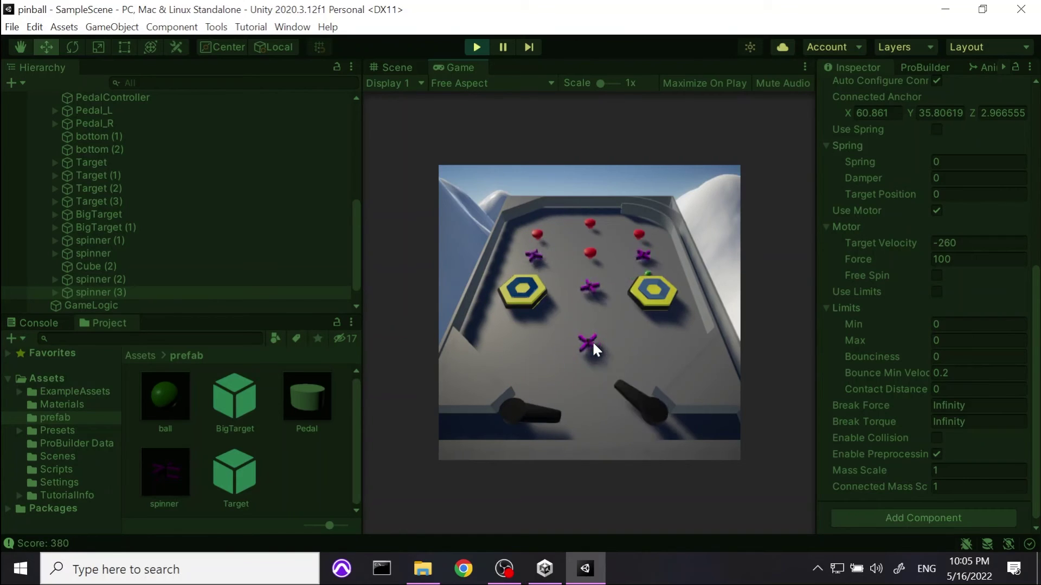
pyautogui.press('Right')
pyautogui.press('Right')
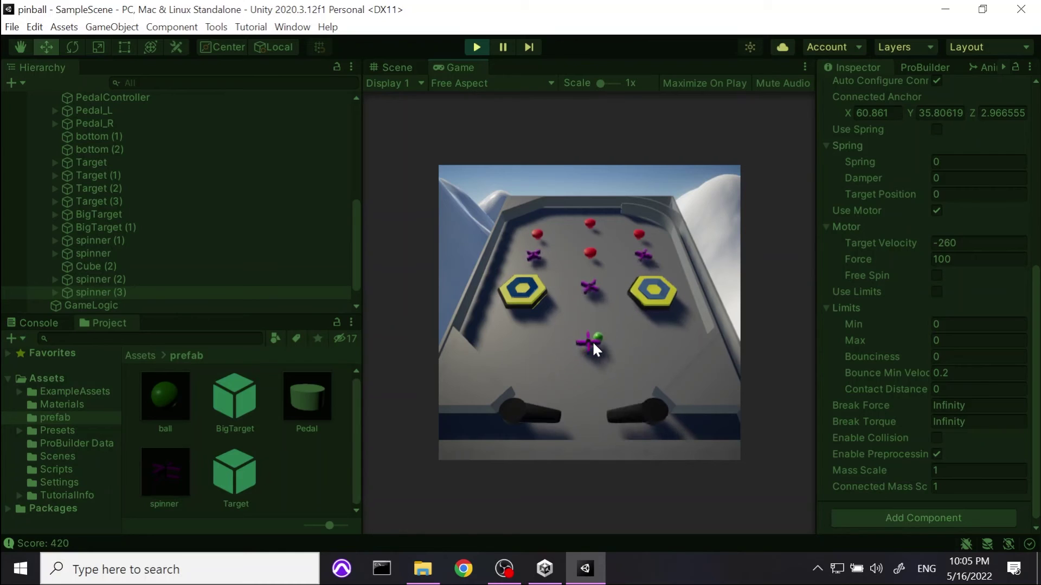
pyautogui.press('Right')
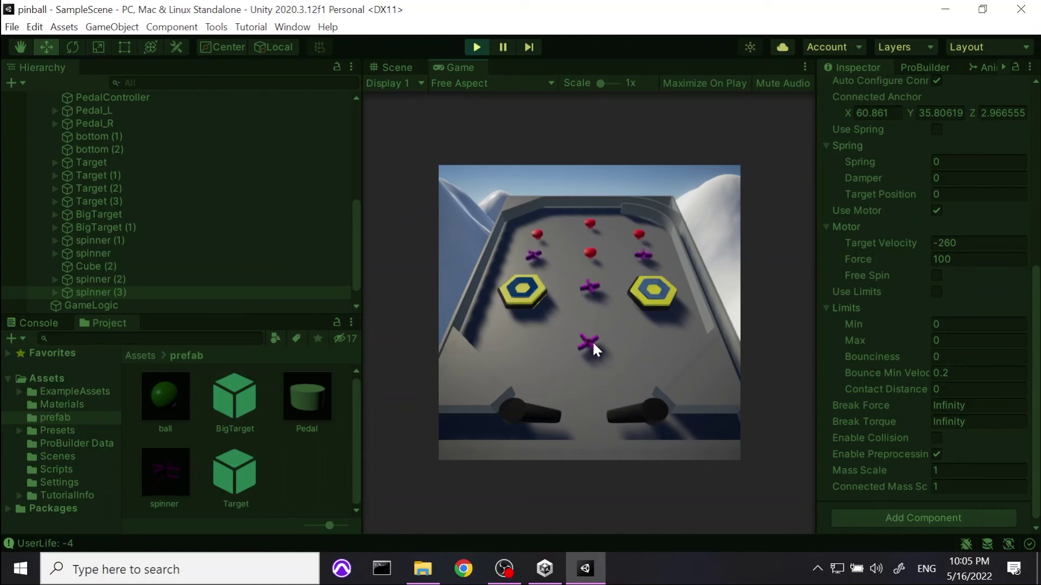
pyautogui.click(473, 47)
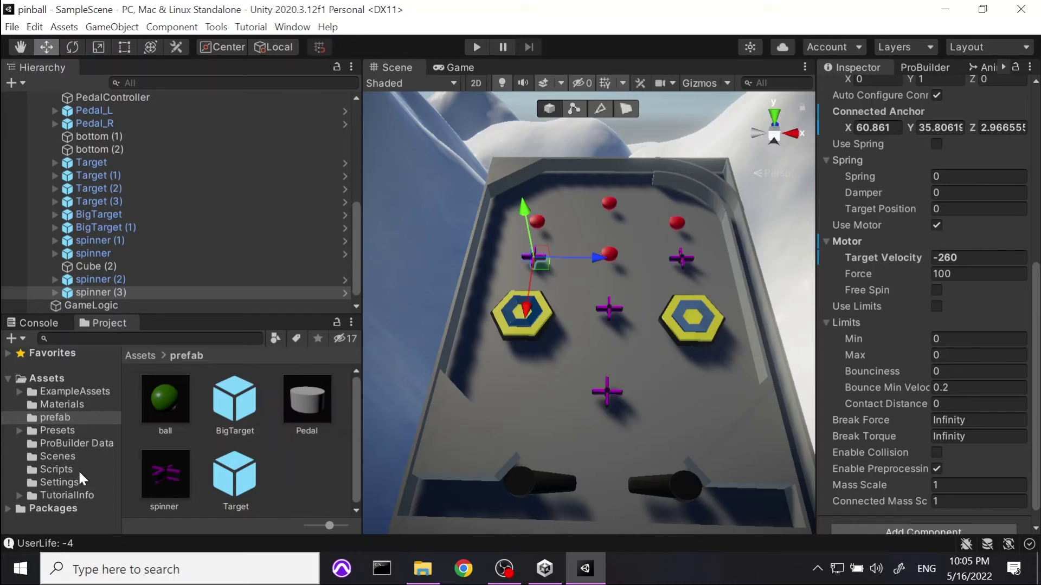
# Step: Show the Materials folder, pick New Physic Material, and select the spinner object
pyautogui.click(59, 405)
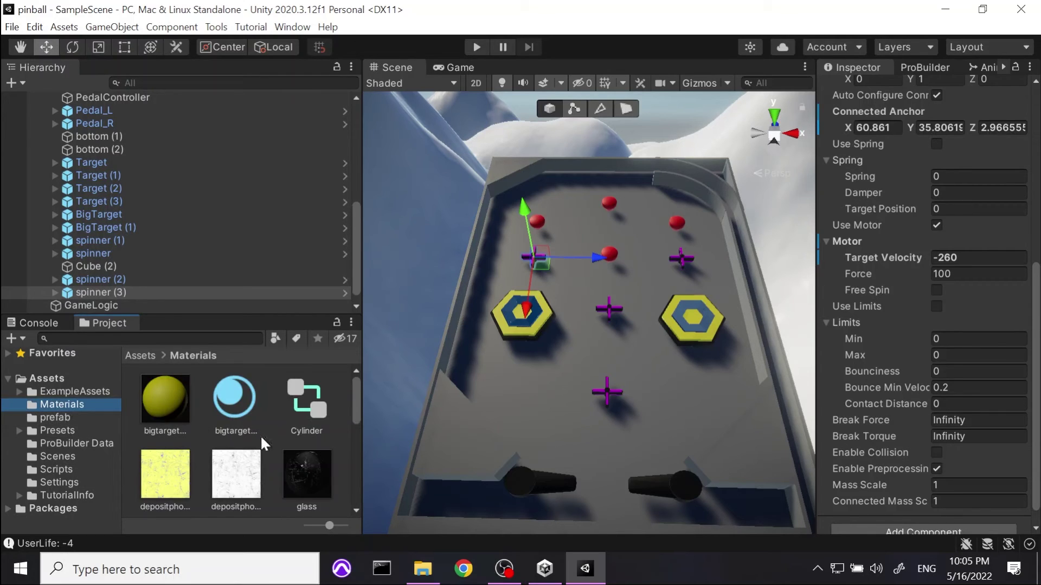
pyautogui.scroll(-2, 291, 427)
pyautogui.scroll(-1, 291, 427)
pyautogui.scroll(1, 236, 445)
pyautogui.click(236, 406)
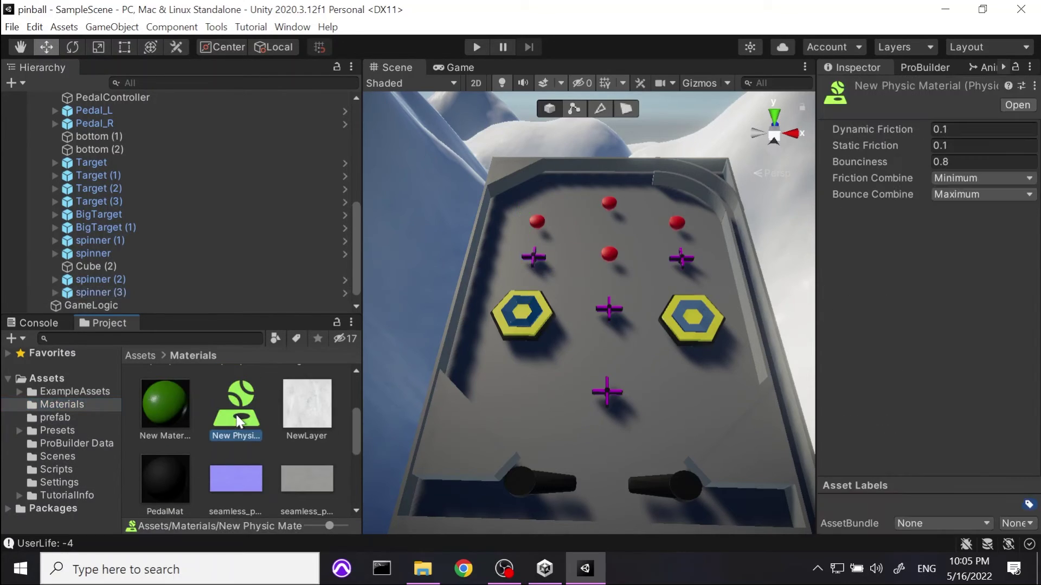
pyautogui.click(106, 252)
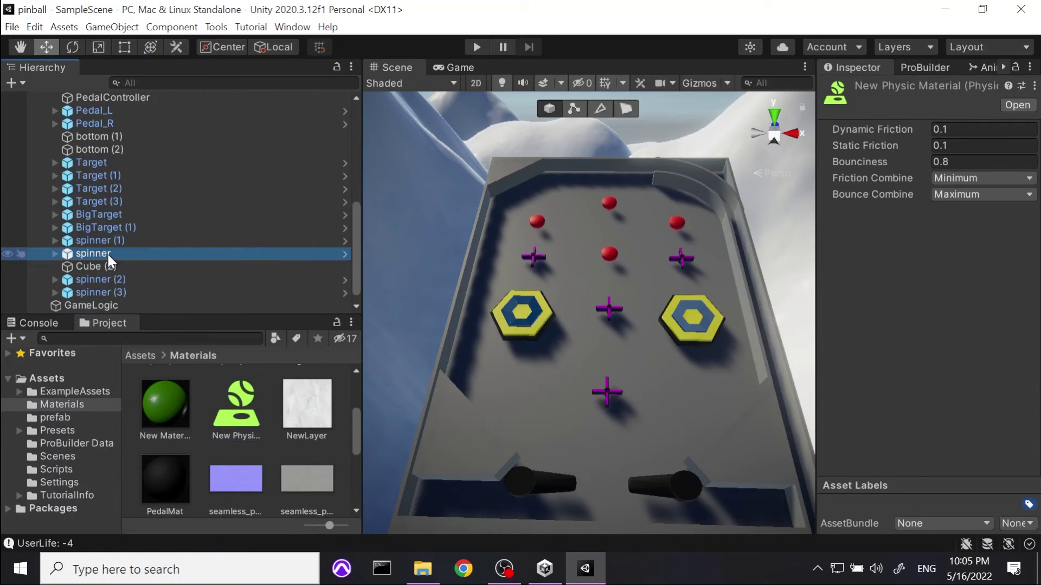
# Step: Assign New Physic Material to both of the spinner's Box Collider material fields
pyautogui.scroll(-5, 895, 353)
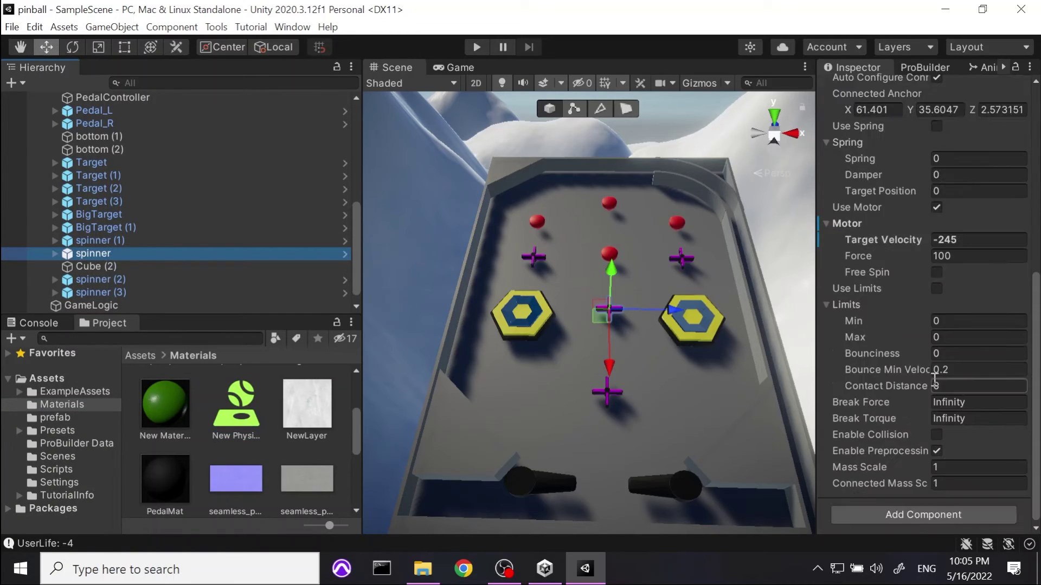
pyautogui.scroll(5, 878, 336)
pyautogui.click(851, 276)
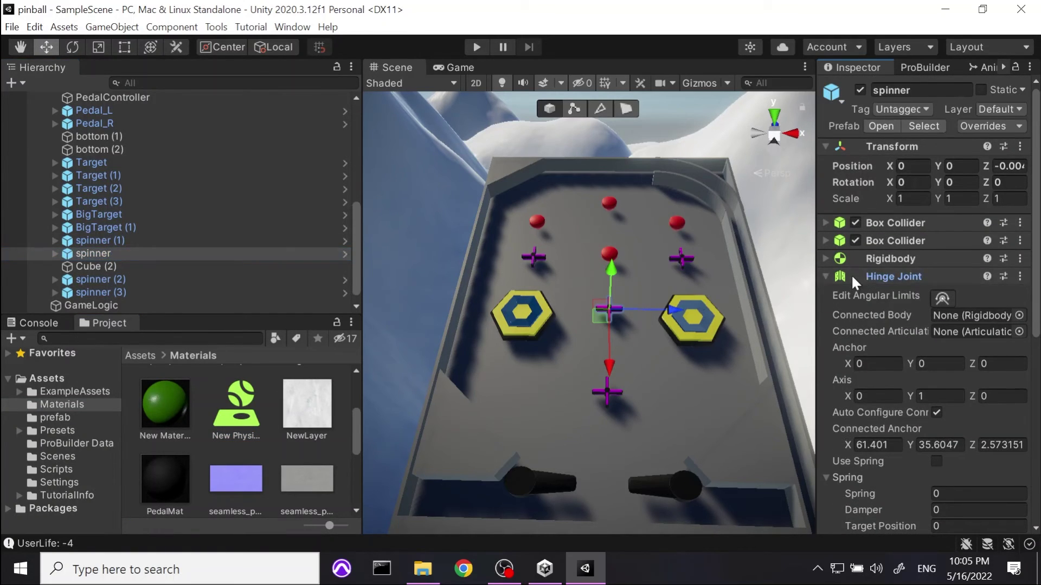
pyautogui.click(911, 260)
pyautogui.click(911, 261)
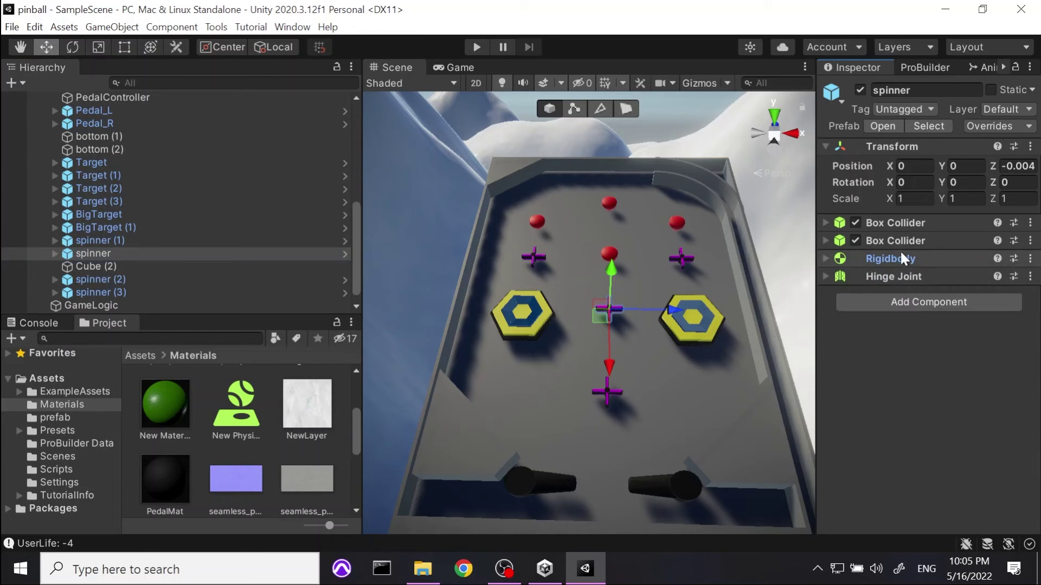
pyautogui.click(827, 239)
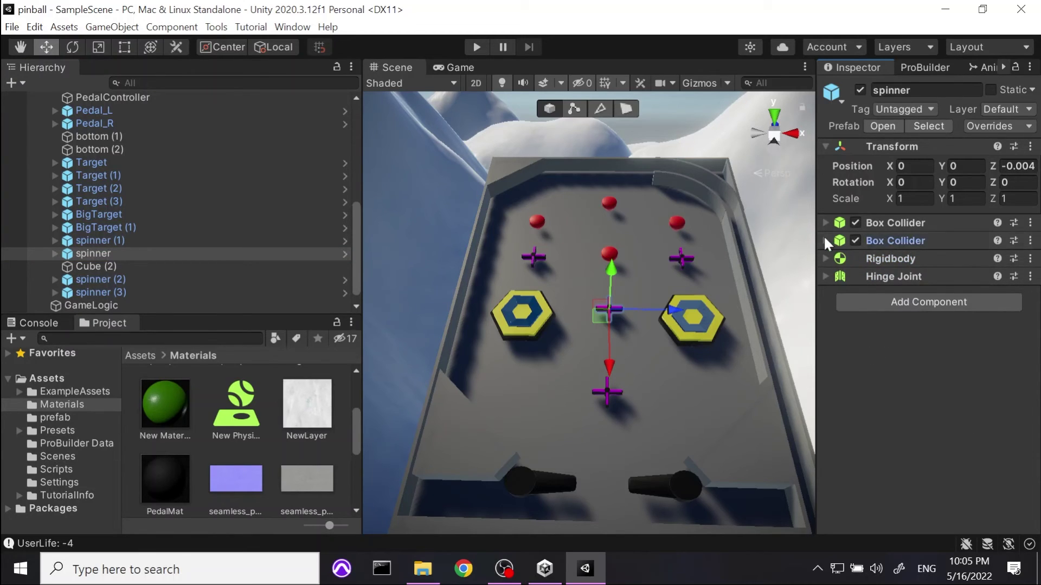
pyautogui.moveTo(243, 399); pyautogui.dragTo(976, 300)
pyautogui.click(900, 223)
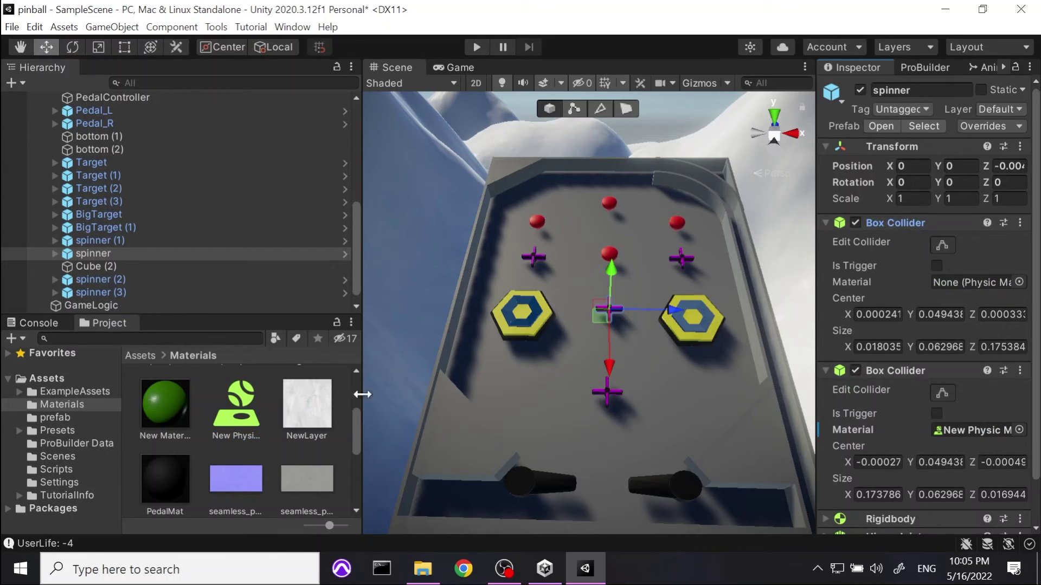
pyautogui.moveTo(236, 420); pyautogui.dragTo(963, 281)
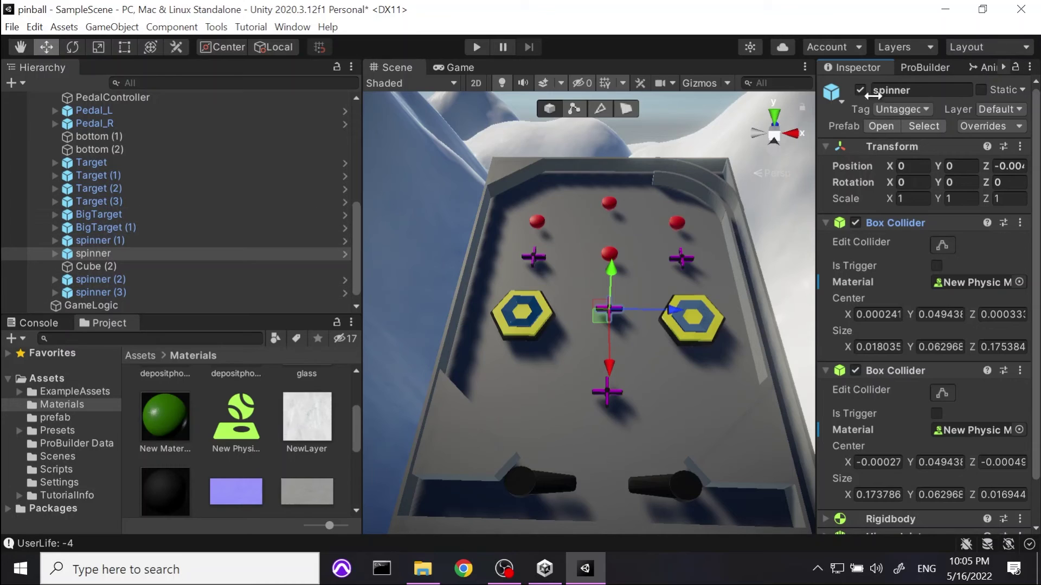
# Step: Apply all overrides to the spinner prefab
pyautogui.click(989, 125)
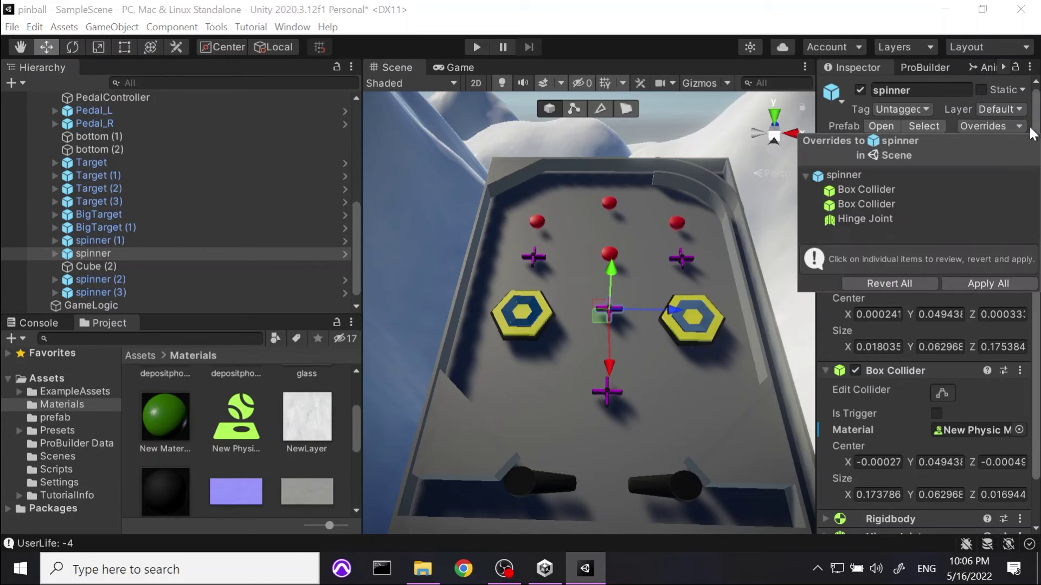
pyautogui.click(998, 278)
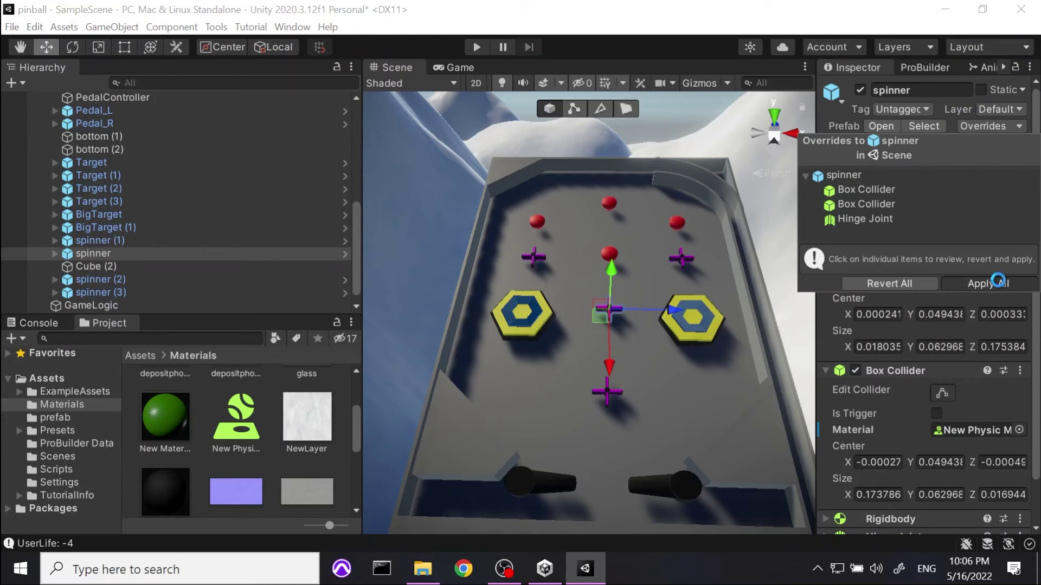
pyautogui.click(97, 240)
# Step: Set spinner (3)'s Hinge Joint motor Target Velocity to -250
pyautogui.click(98, 278)
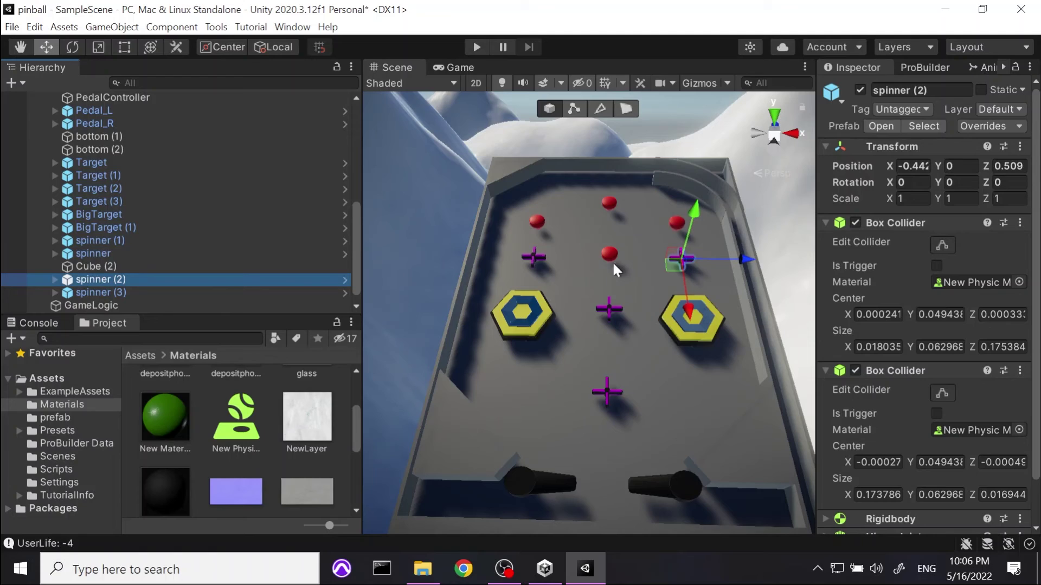
pyautogui.click(95, 293)
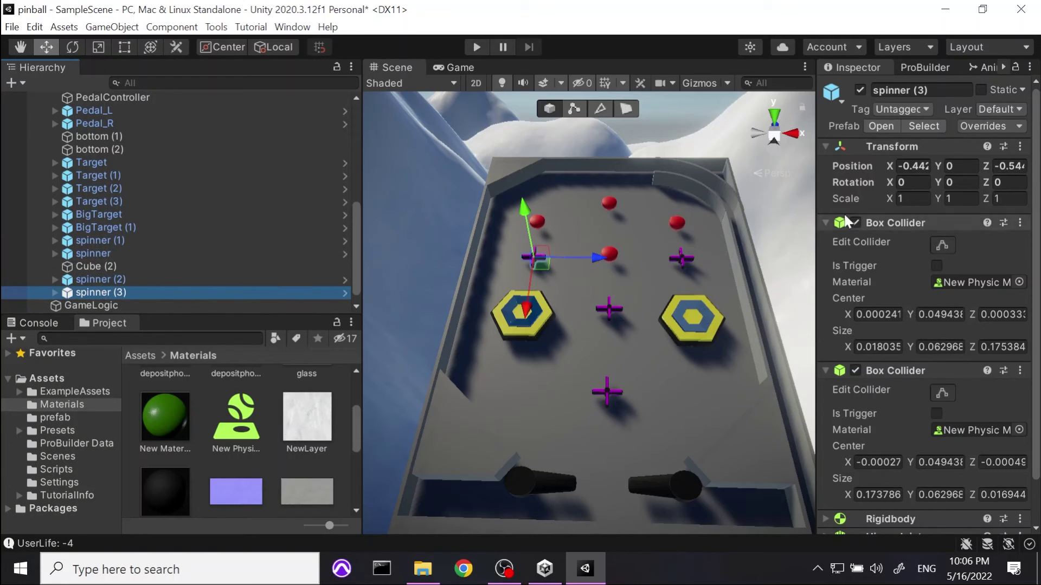
pyautogui.click(827, 223)
pyautogui.click(827, 242)
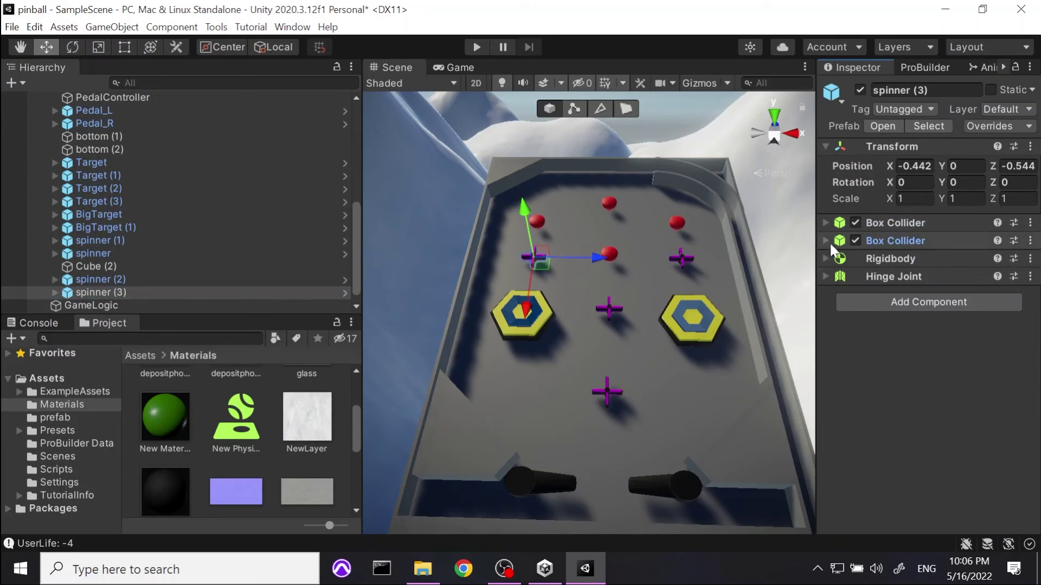
pyautogui.click(831, 276)
pyautogui.scroll(-10, 954, 352)
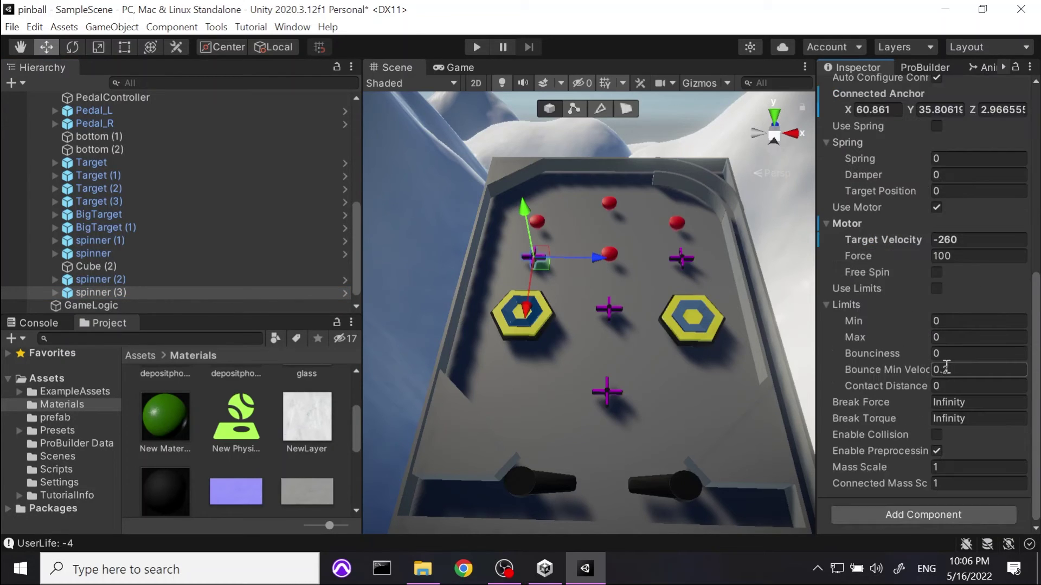
pyautogui.click(946, 240)
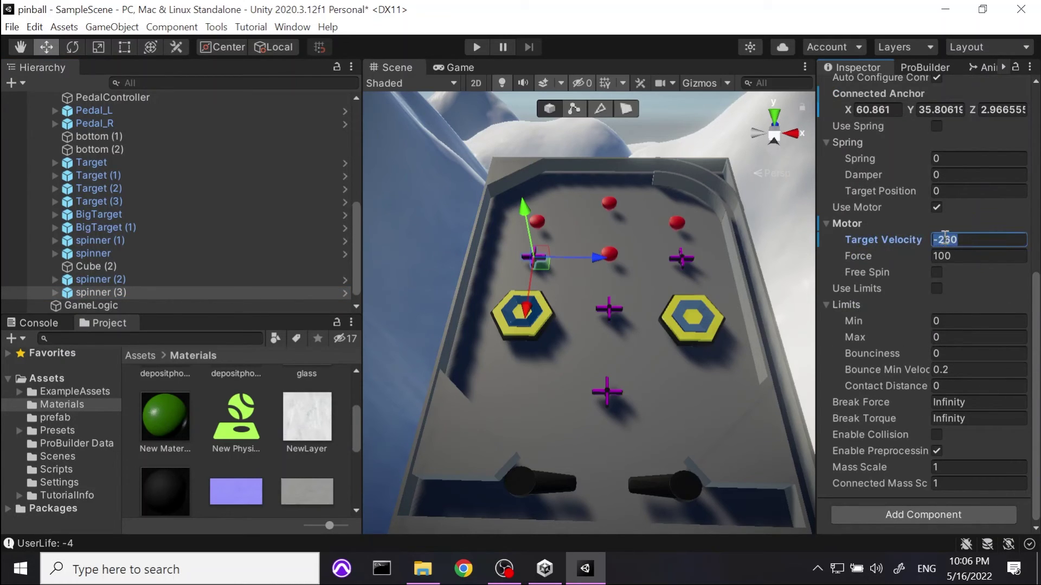
pyautogui.click(945, 240)
# Step: Compare the other spinners' motor speeds, changing a digit 2 to 3 in spinner (1)'s velocity
pyautogui.click(97, 279)
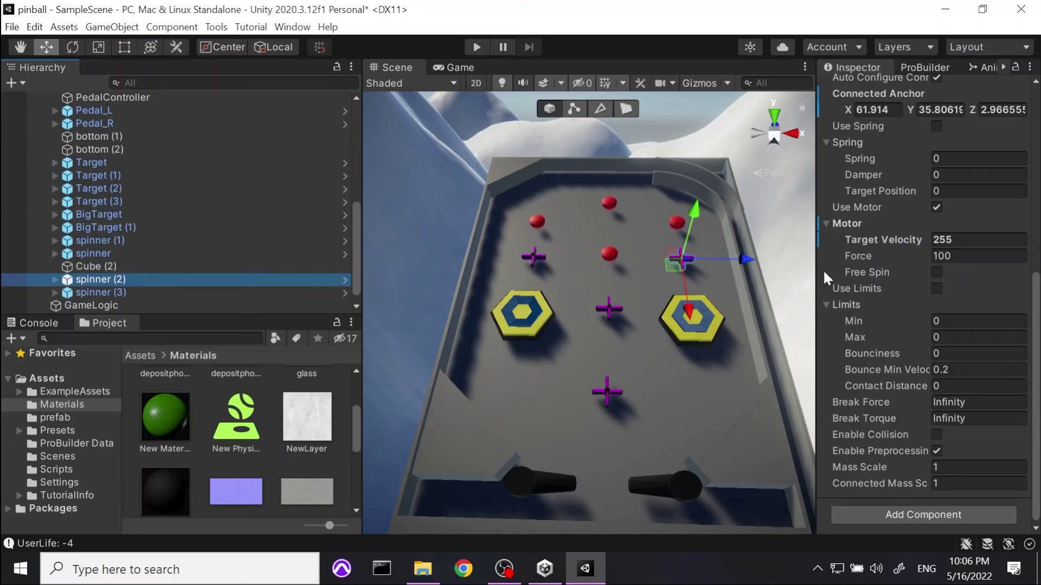
pyautogui.click(937, 240)
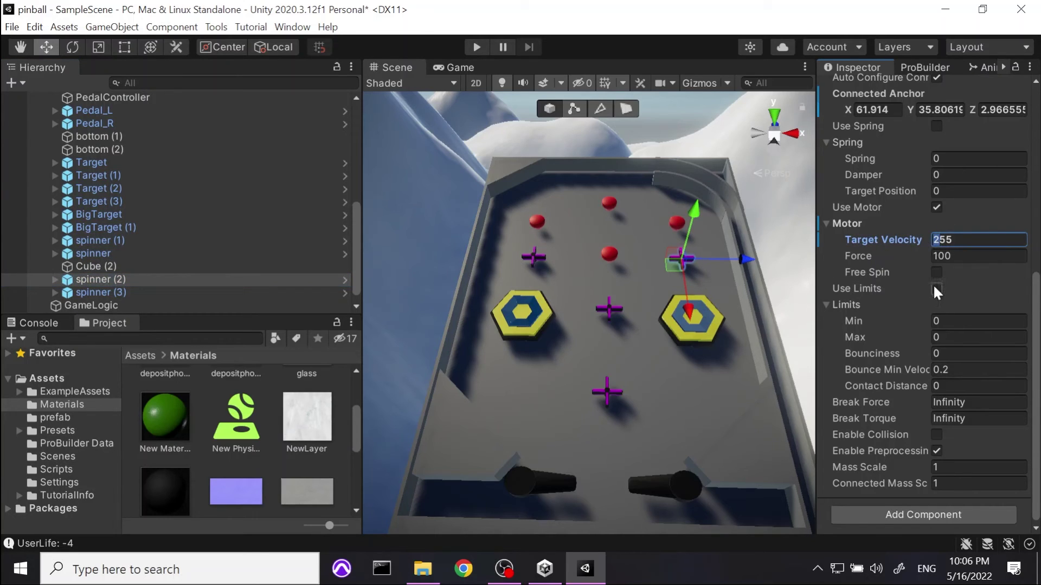
pyautogui.click(91, 254)
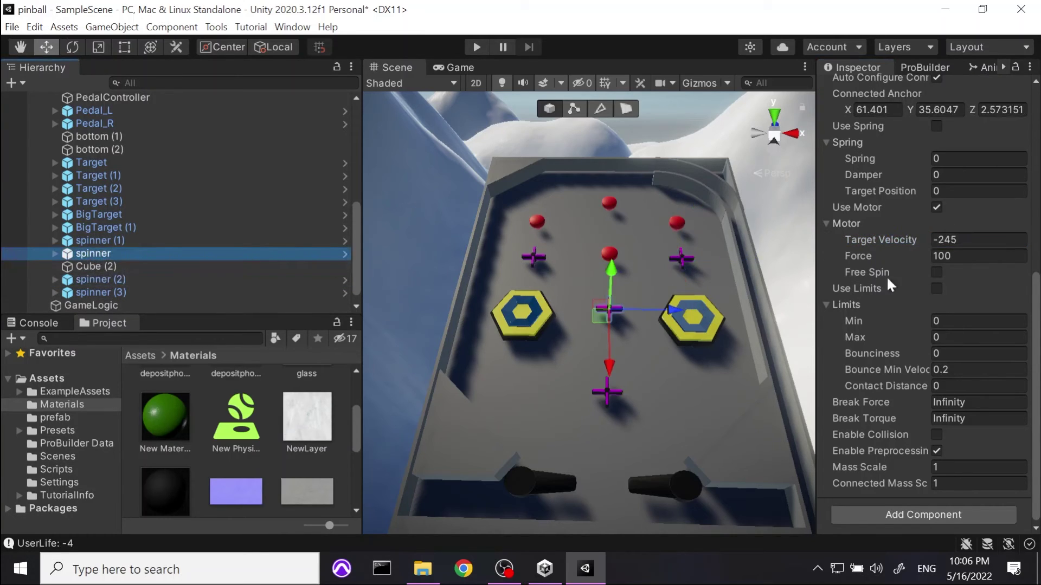
pyautogui.click(945, 238)
pyautogui.click(76, 242)
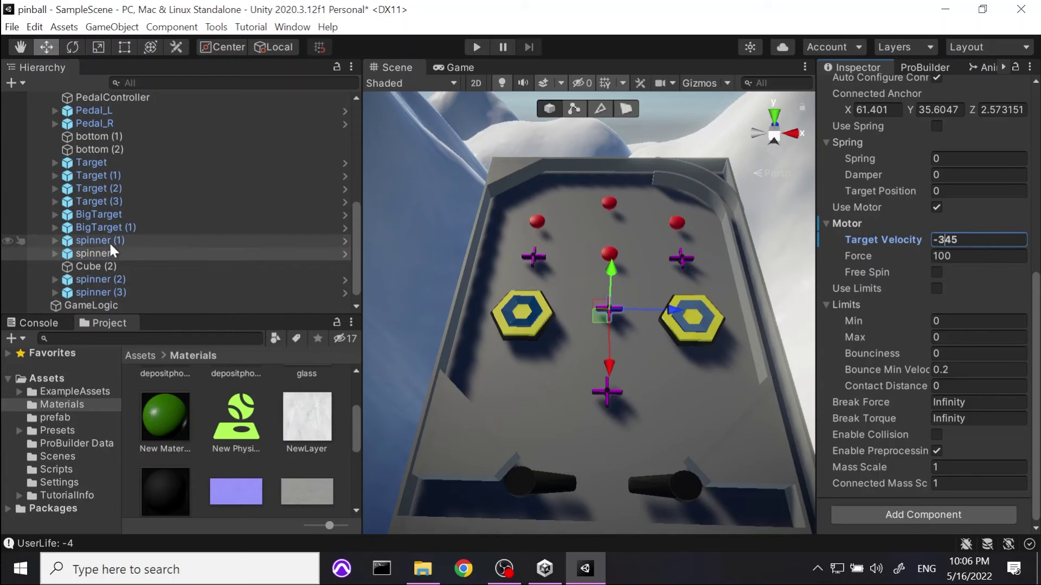
pyautogui.moveTo(938, 240); pyautogui.dragTo(944, 242)
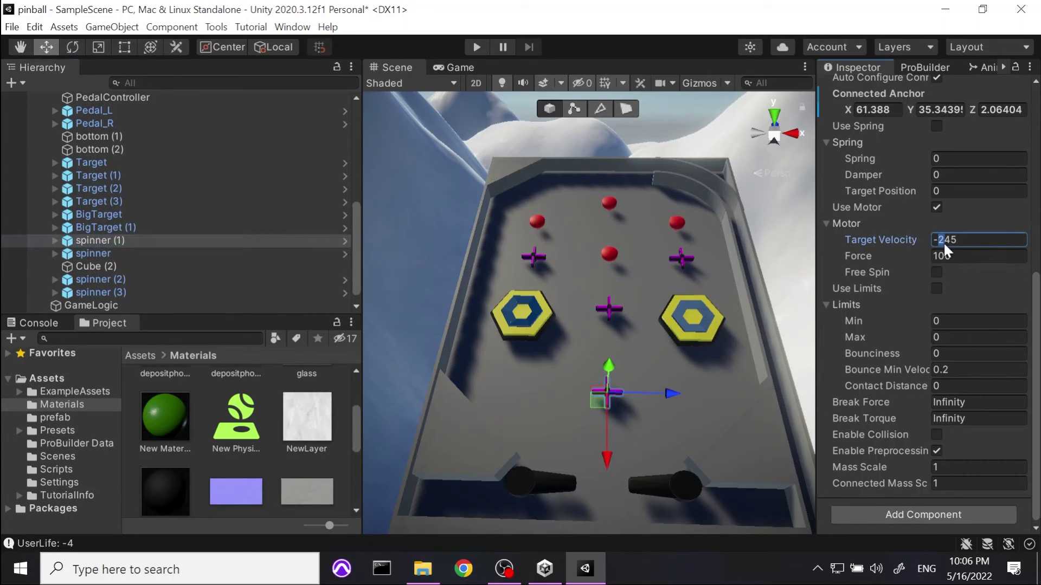
pyautogui.write('3')
pyautogui.click(708, 353)
pyautogui.keyDown('alt'); pyautogui.moveTo(607, 242); pyautogui.dragTo(623, 390); pyautogui.keyUp('alt')
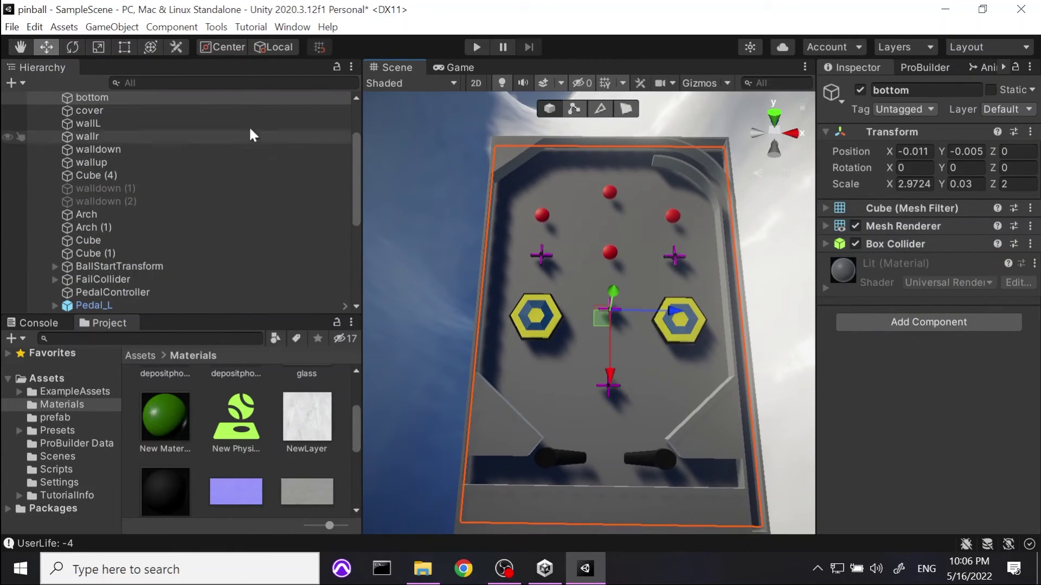
# Step: Select the Main Camera and narrow its field of view to 43
pyautogui.click(107, 24)
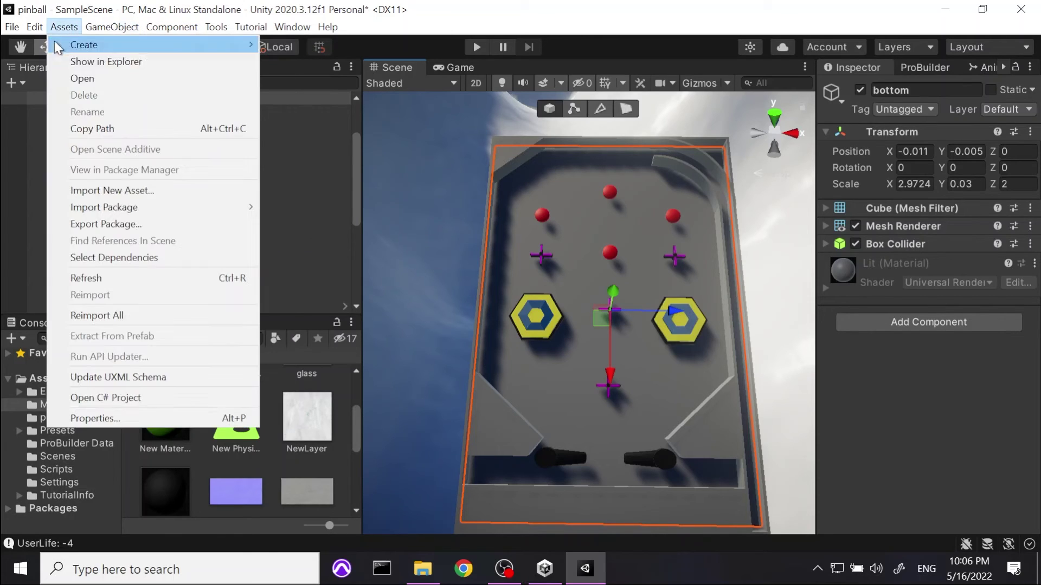
pyautogui.click(76, 136)
pyautogui.scroll(3, 138, 163)
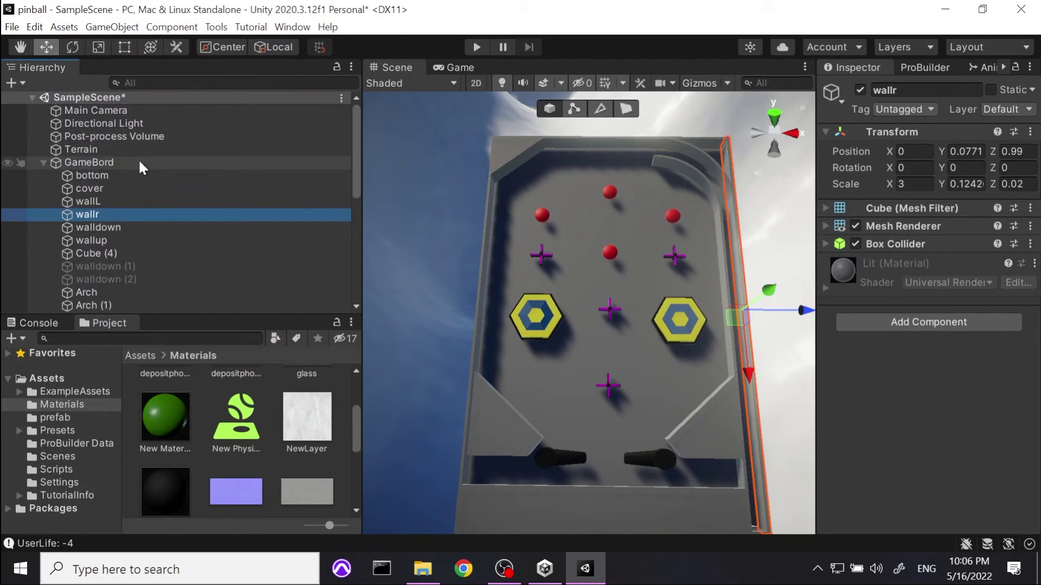
pyautogui.click(88, 110)
pyautogui.moveTo(948, 298); pyautogui.dragTo(943, 295)
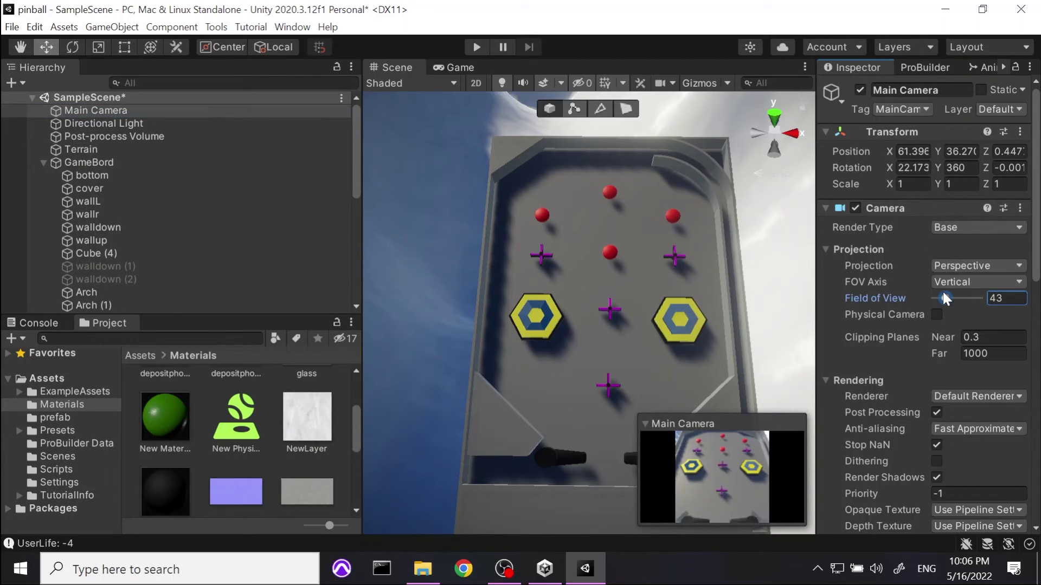
# Step: Align the camera with a steeper scene view and widen its field of view to 50
pyautogui.click(111, 27)
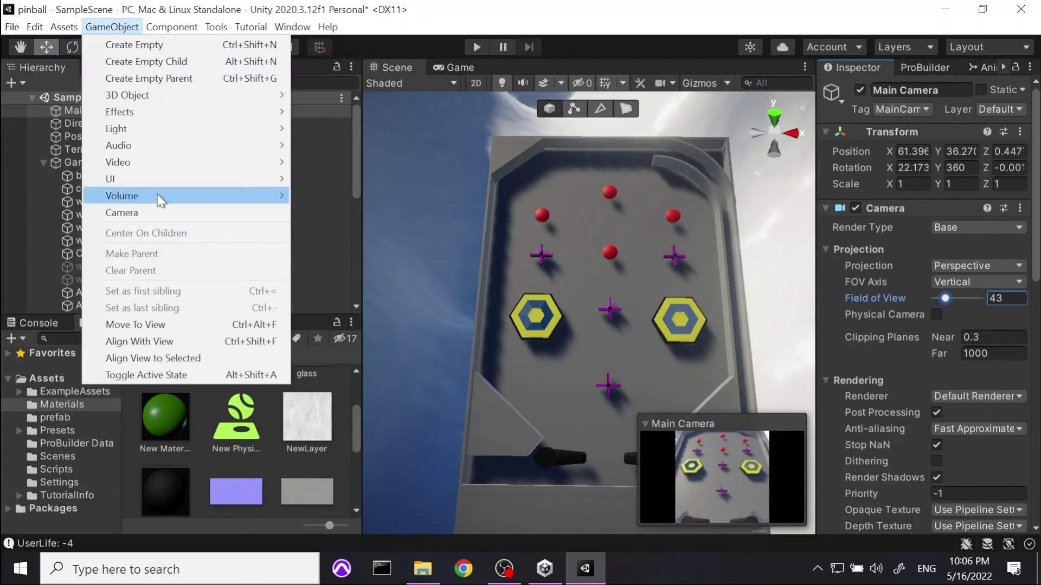
pyautogui.click(172, 351)
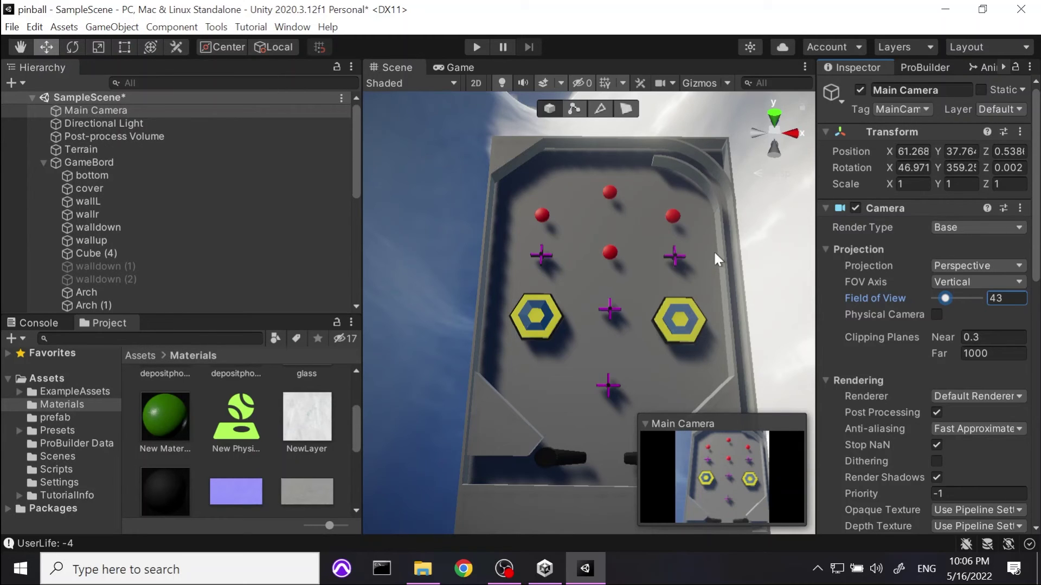
pyautogui.moveTo(713, 250); pyautogui.dragTo(708, 234, button='middle')
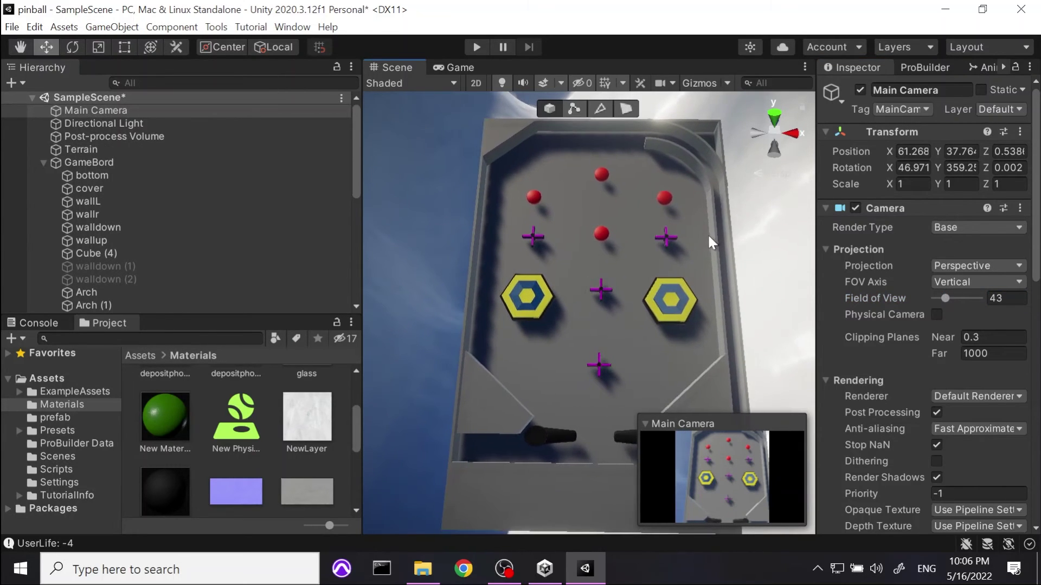
pyautogui.moveTo(709, 236); pyautogui.dragTo(709, 253, button='right')
pyautogui.moveTo(709, 253); pyautogui.dragTo(709, 268, button='middle')
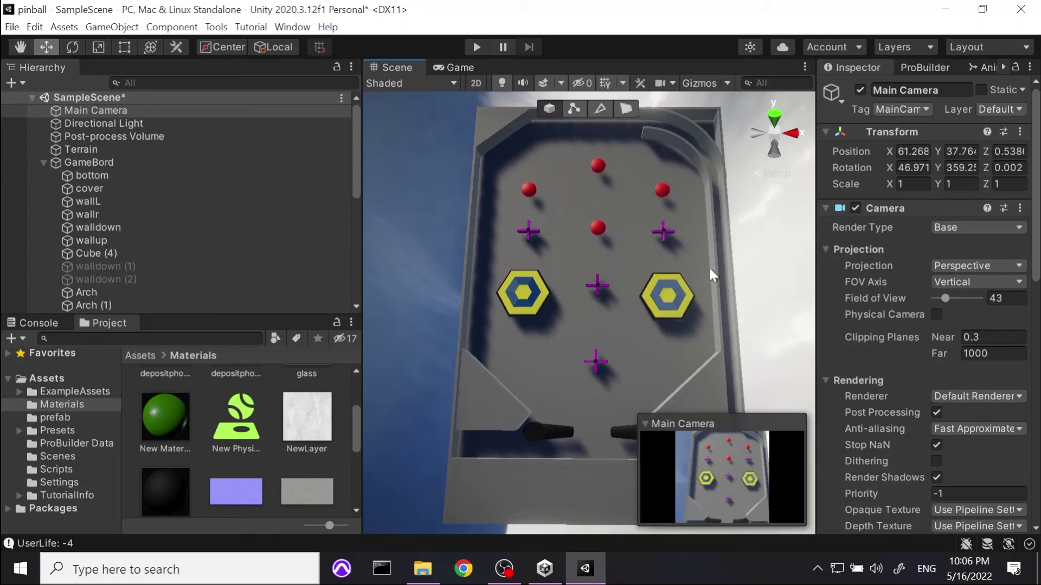
pyautogui.click(946, 298)
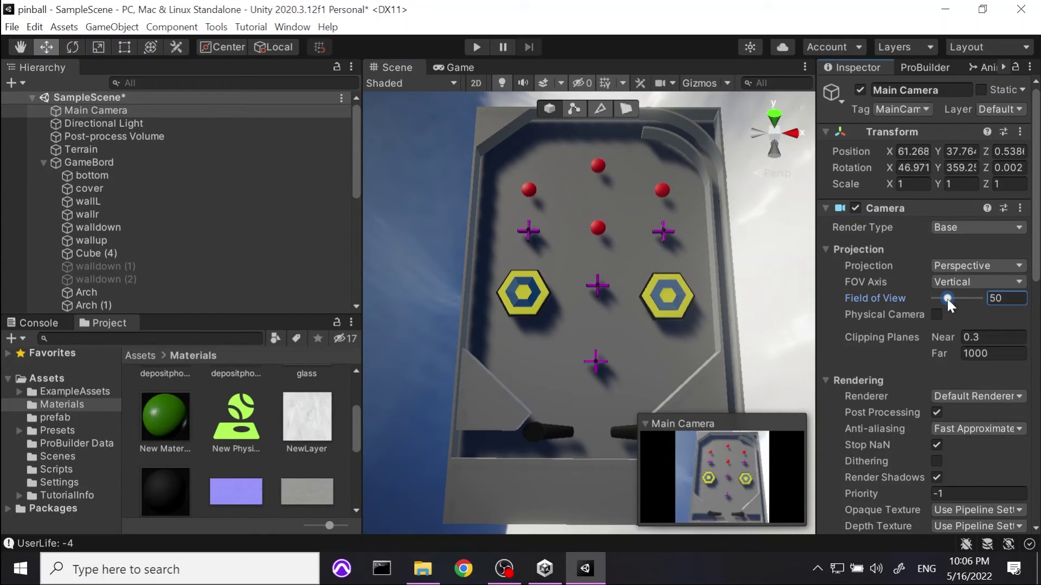
pyautogui.moveTo(946, 300); pyautogui.dragTo(947, 299)
# Step: Reframe the board, re-align the camera with the scene view, and start Play mode
pyautogui.moveTo(669, 247); pyautogui.dragTo(659, 254, button='middle')
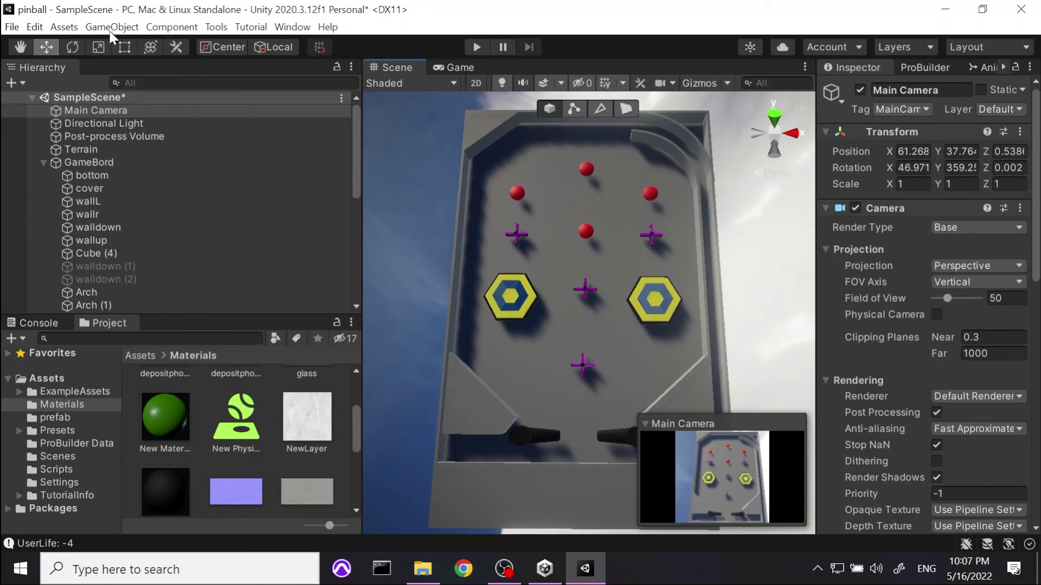
pyautogui.click(111, 30)
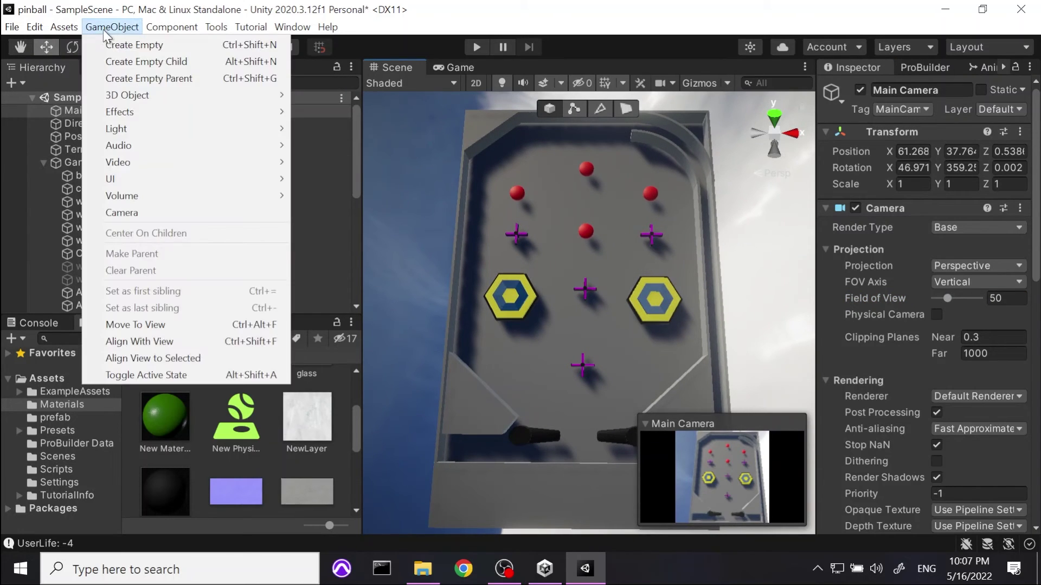
pyautogui.click(183, 342)
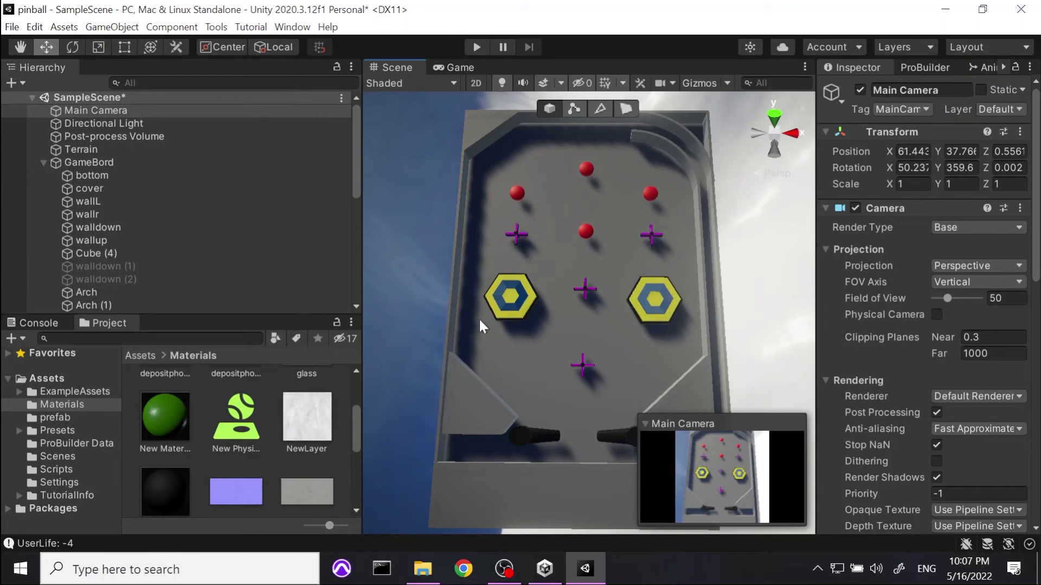
pyautogui.moveTo(623, 295); pyautogui.dragTo(636, 294, button='middle')
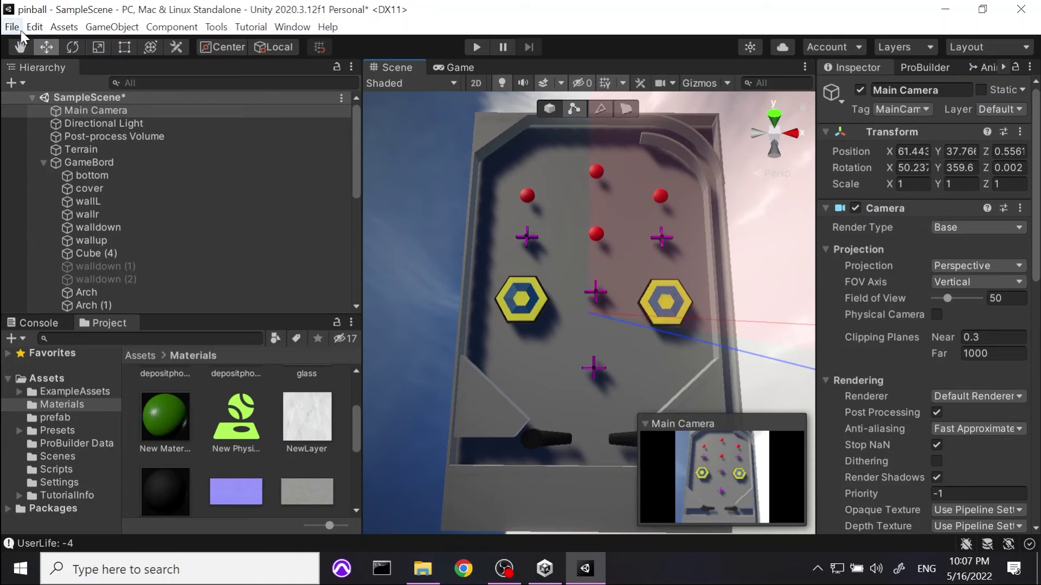
pyautogui.click(112, 27)
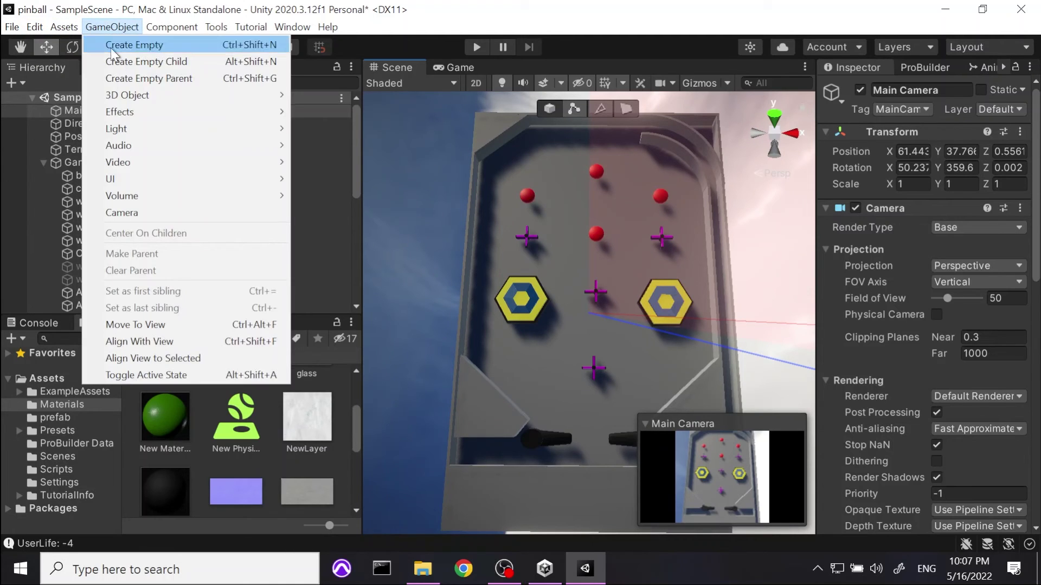
pyautogui.click(186, 341)
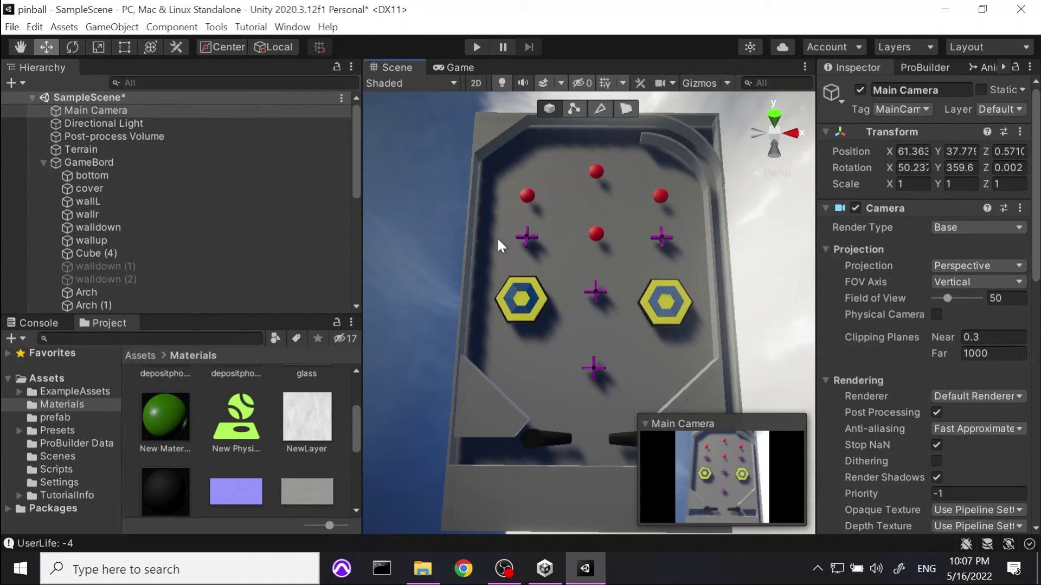
pyautogui.click(476, 47)
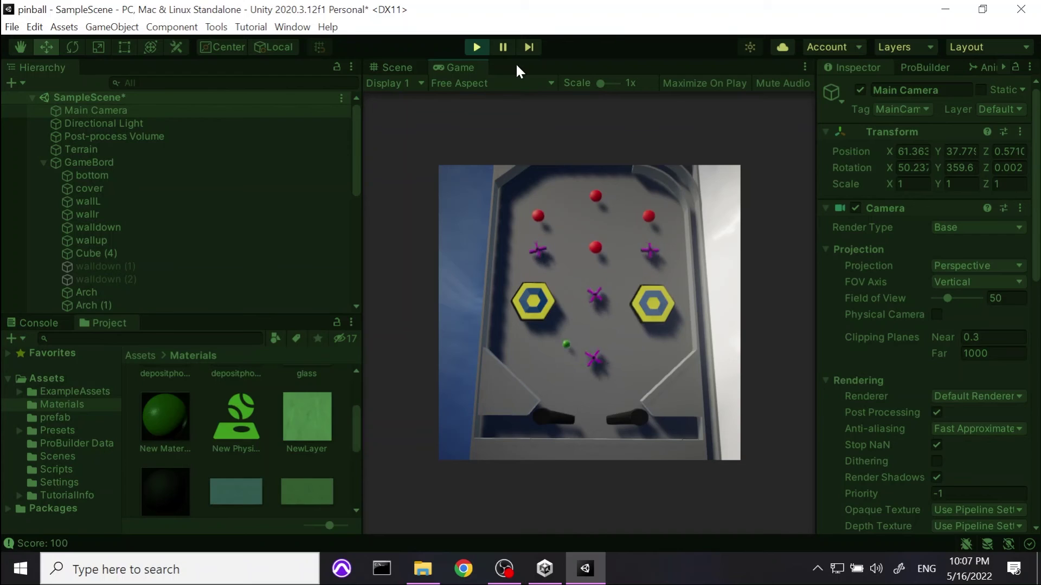
# Step: Keep the ball alive with the left/right arrow flippers, reaching score 360, then exit Play mode
pyautogui.press('Right')
pyautogui.press('Left')
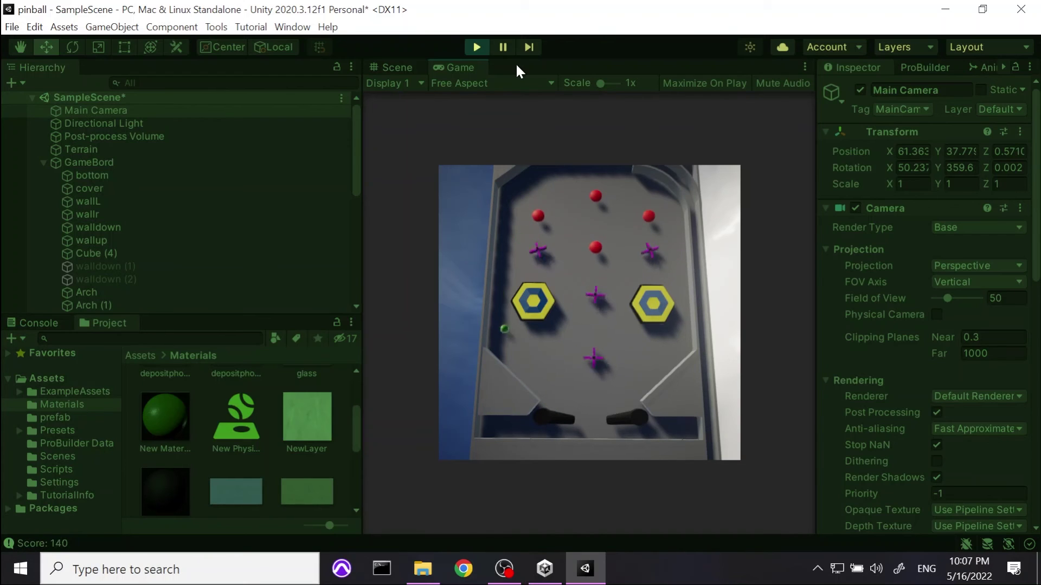
pyautogui.press('Right')
pyautogui.press('Left')
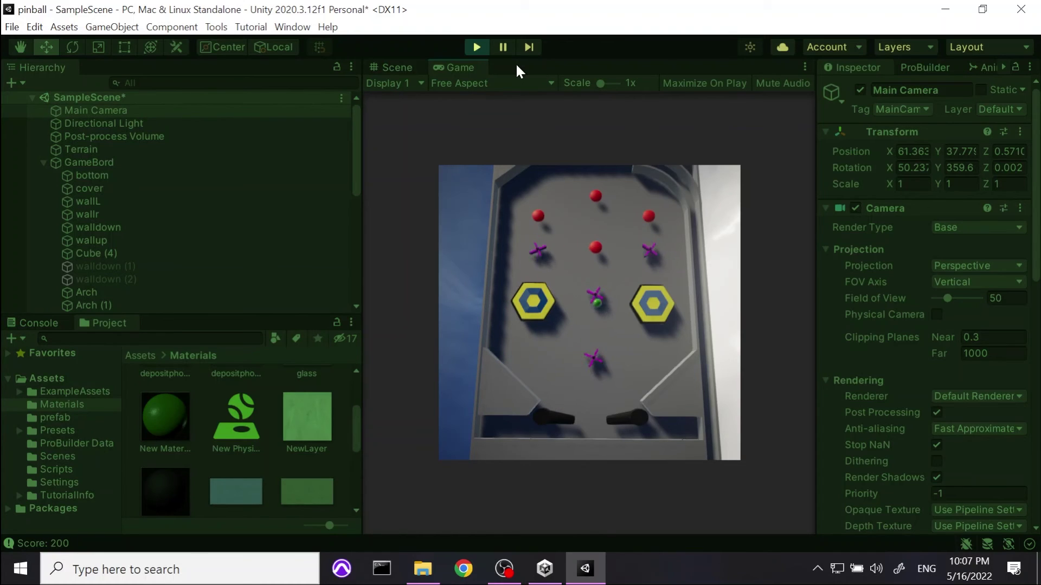
pyautogui.press('Right')
pyautogui.press('Right')
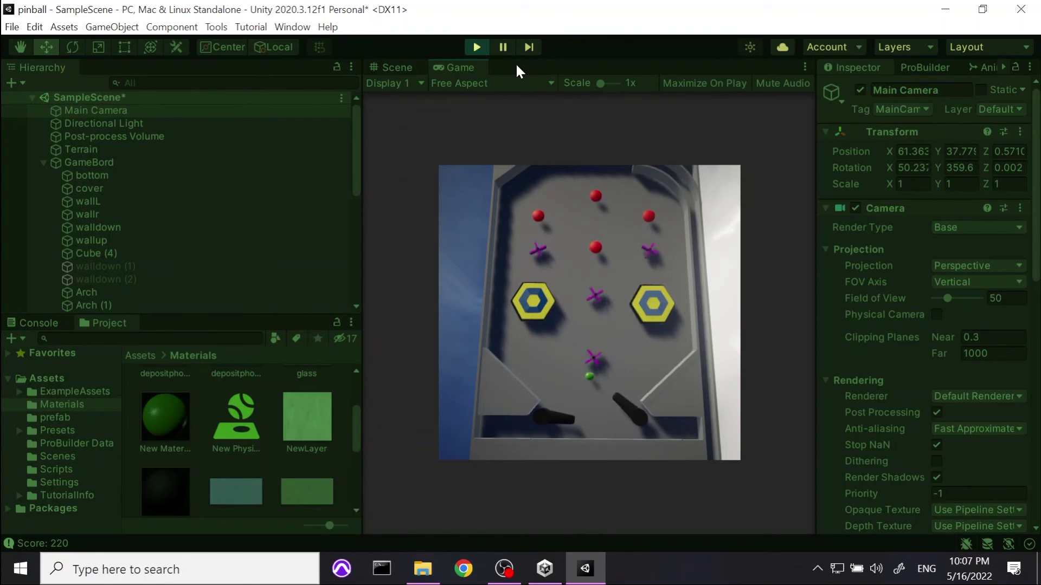
pyautogui.press('Left')
pyautogui.press('Right')
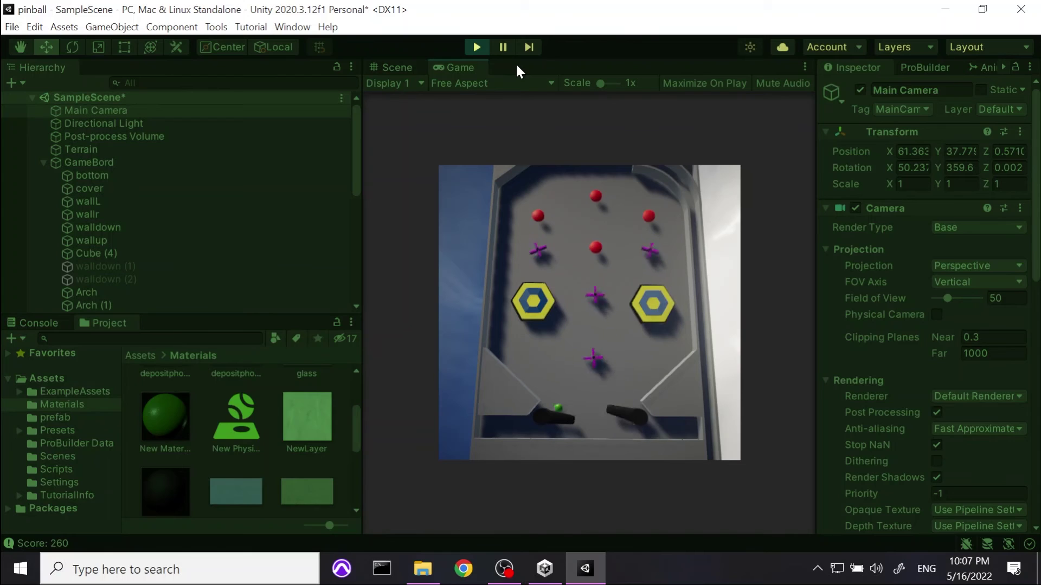
pyautogui.press('Left')
pyautogui.press('Right')
pyautogui.press('Left')
pyautogui.press('Left')
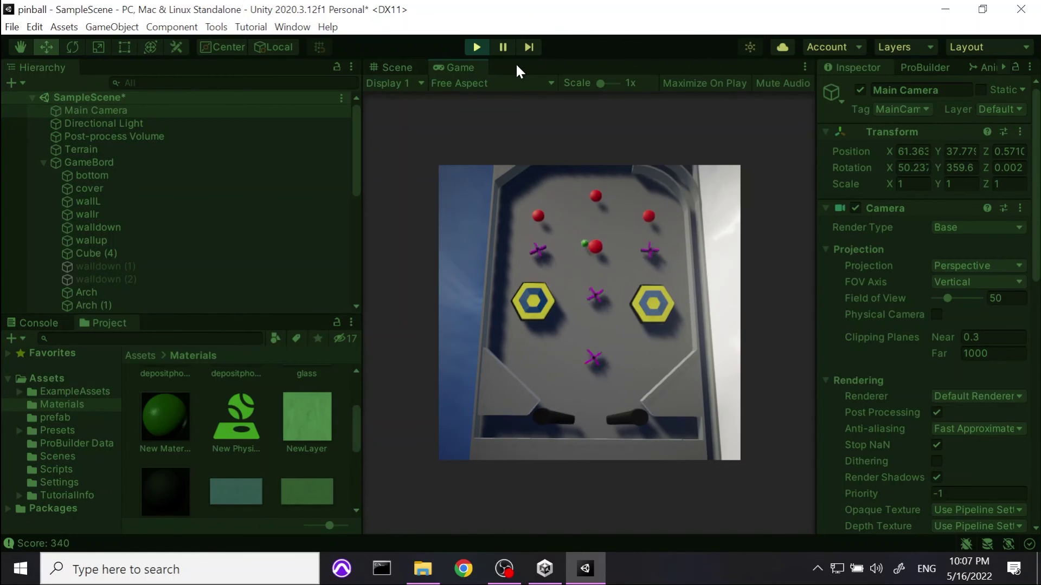
pyautogui.press('Left')
pyautogui.press('Left')
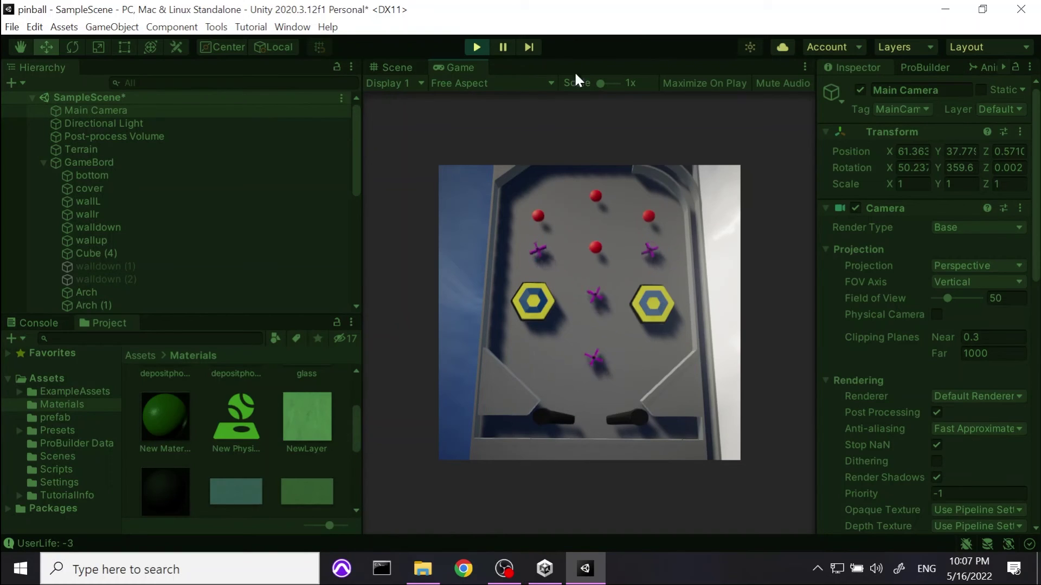
pyautogui.click(476, 47)
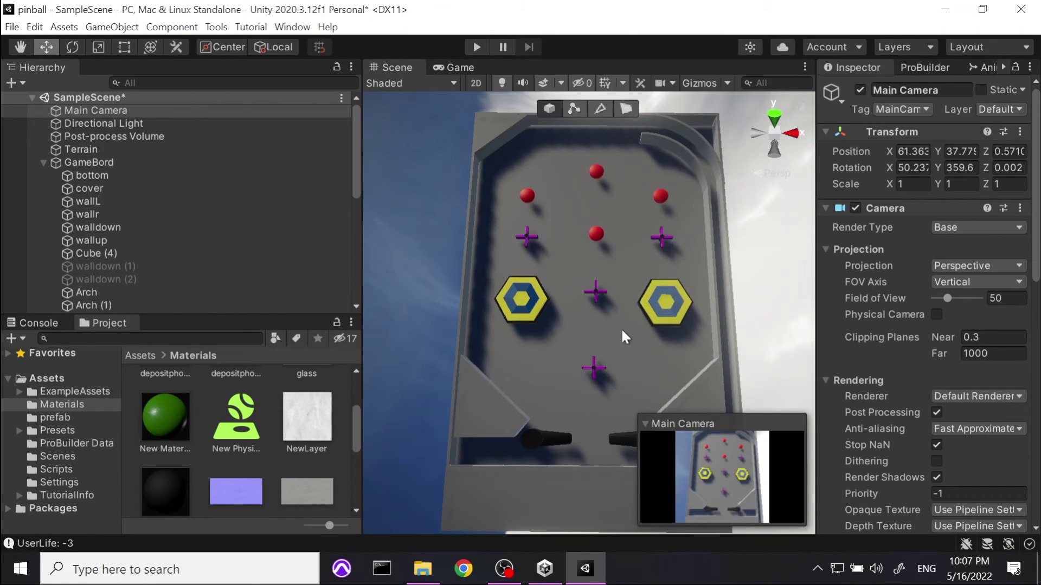
# Step: Collapse GameBord and open PedalController from Assets > Scripts in Visual Studio
pyautogui.click(43, 163)
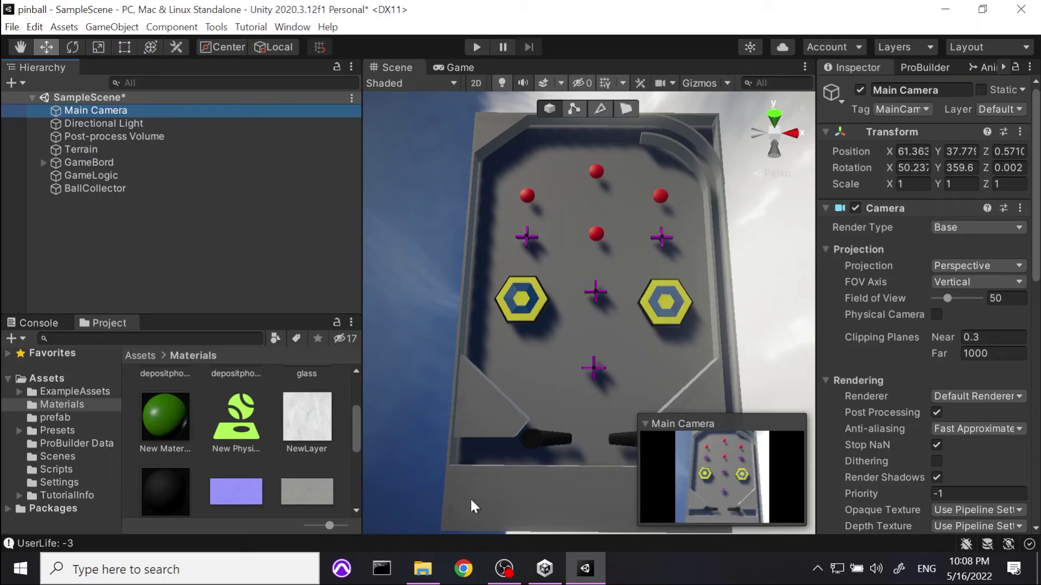
pyautogui.click(41, 459)
pyautogui.click(46, 467)
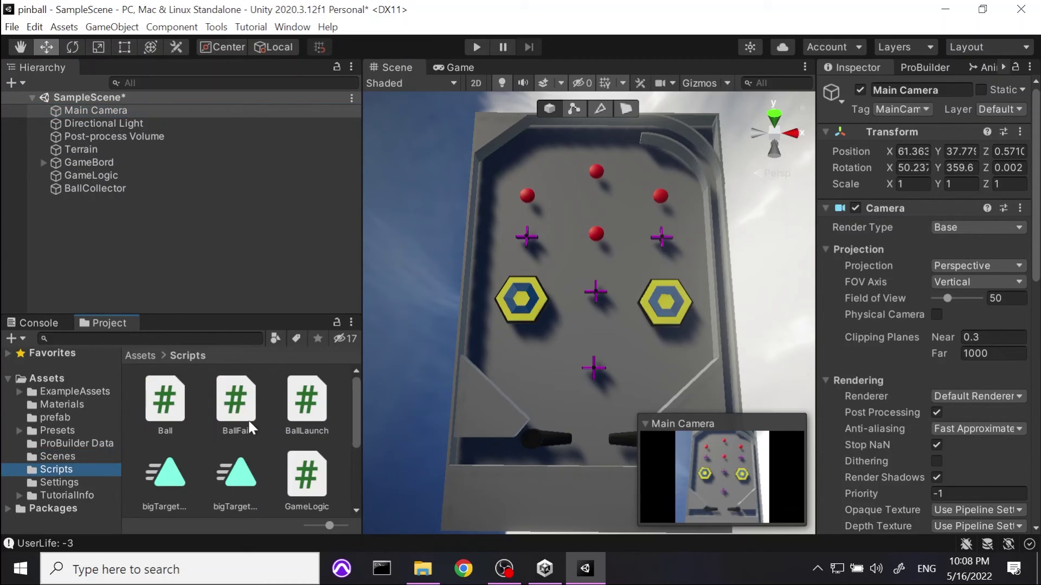
pyautogui.scroll(-3, 343, 428)
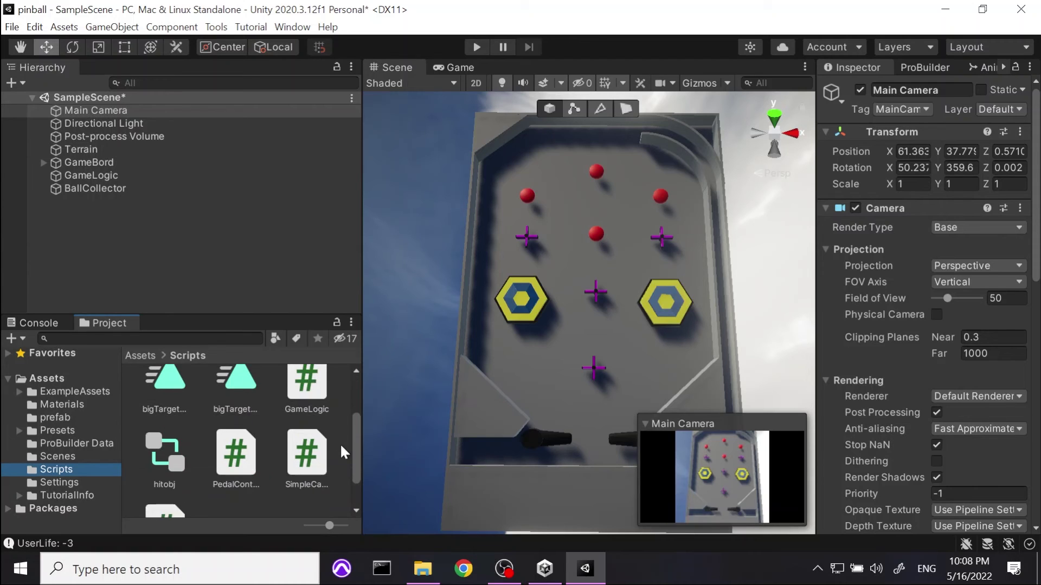
pyautogui.doubleClick(233, 458)
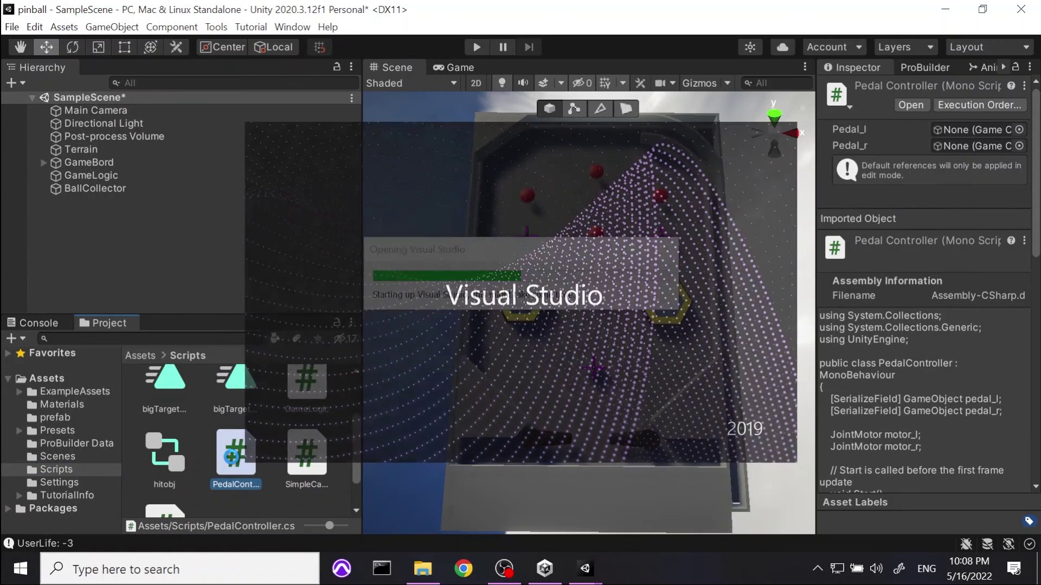
# Step: Declare a new 'int speed' field below the flipper declarations
pyautogui.scroll(3, 399, 223)
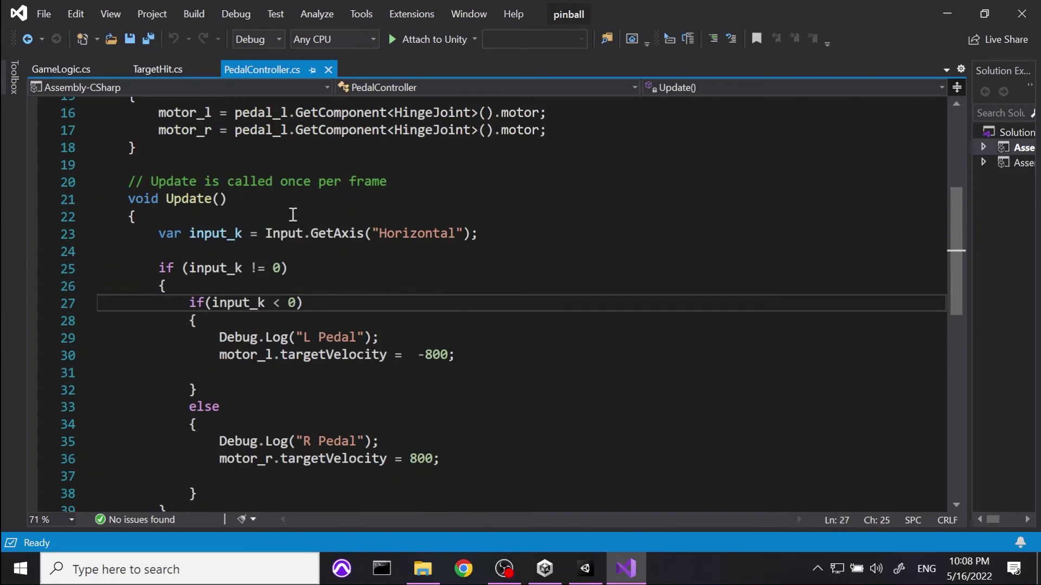
pyautogui.scroll(-5, 357, 331)
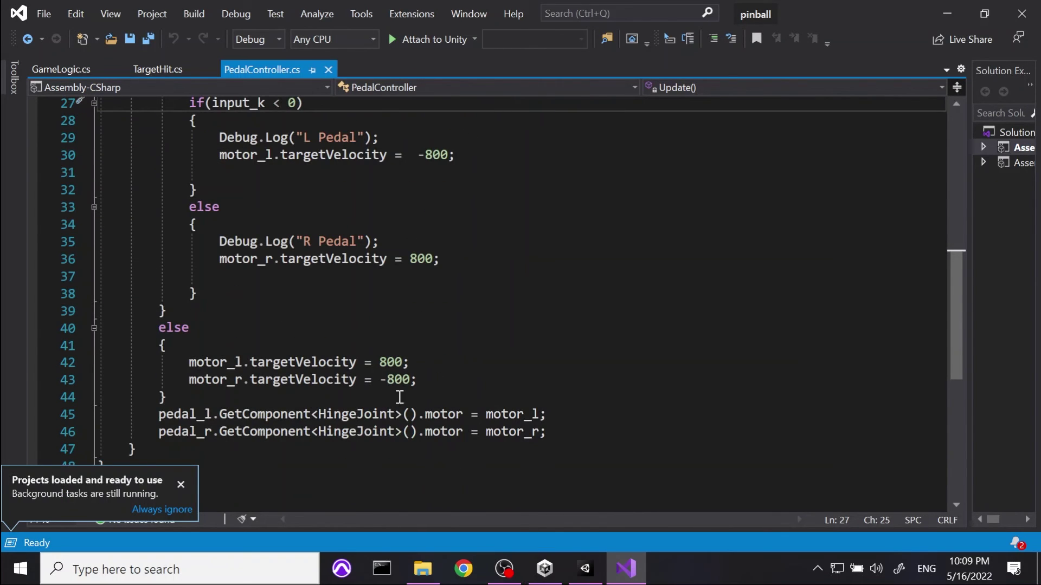
pyautogui.scroll(9, 399, 398)
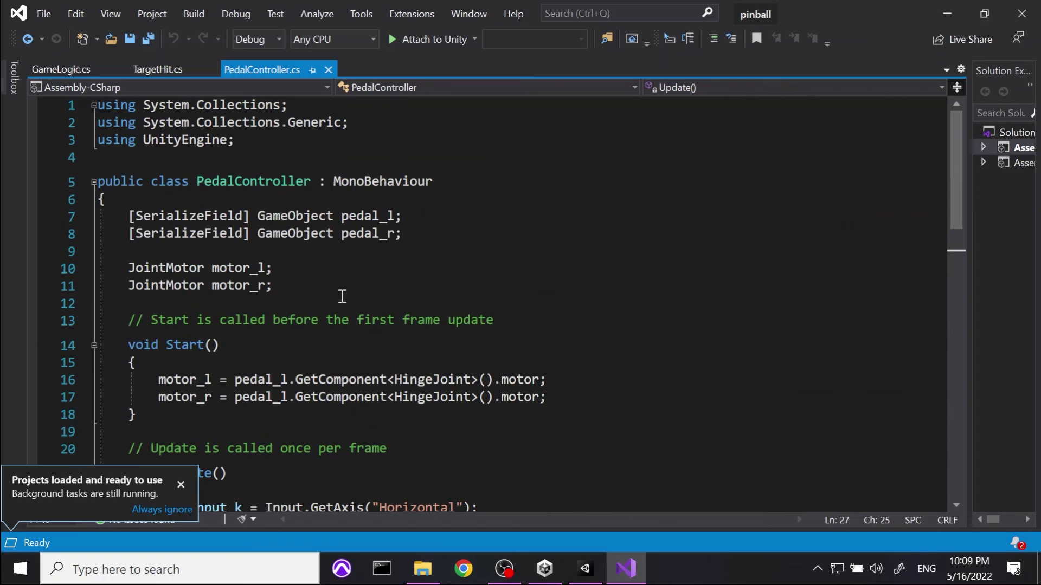
pyautogui.click(257, 230)
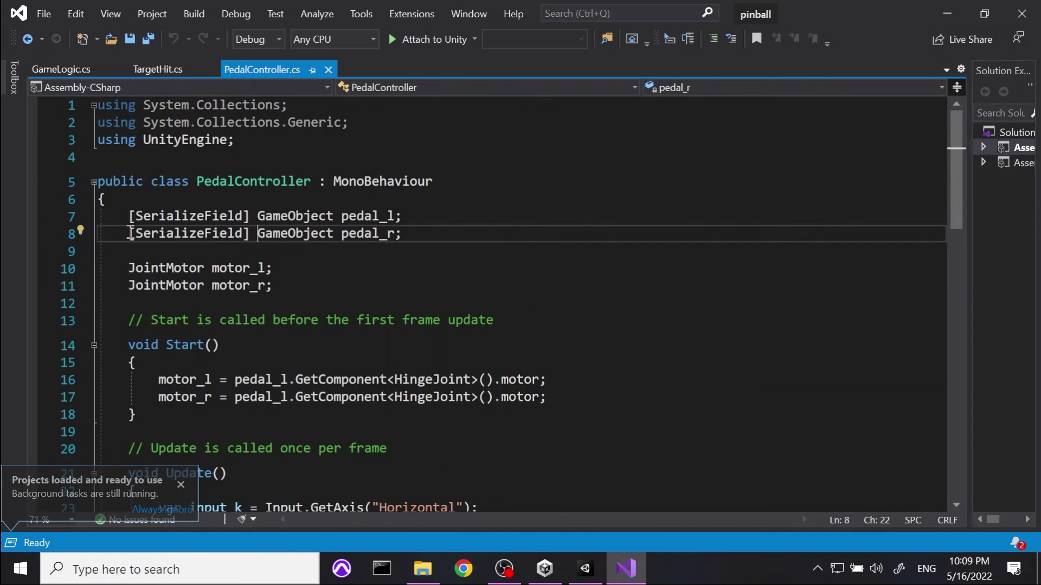
pyautogui.moveTo(130, 233); pyautogui.dragTo(250, 233)
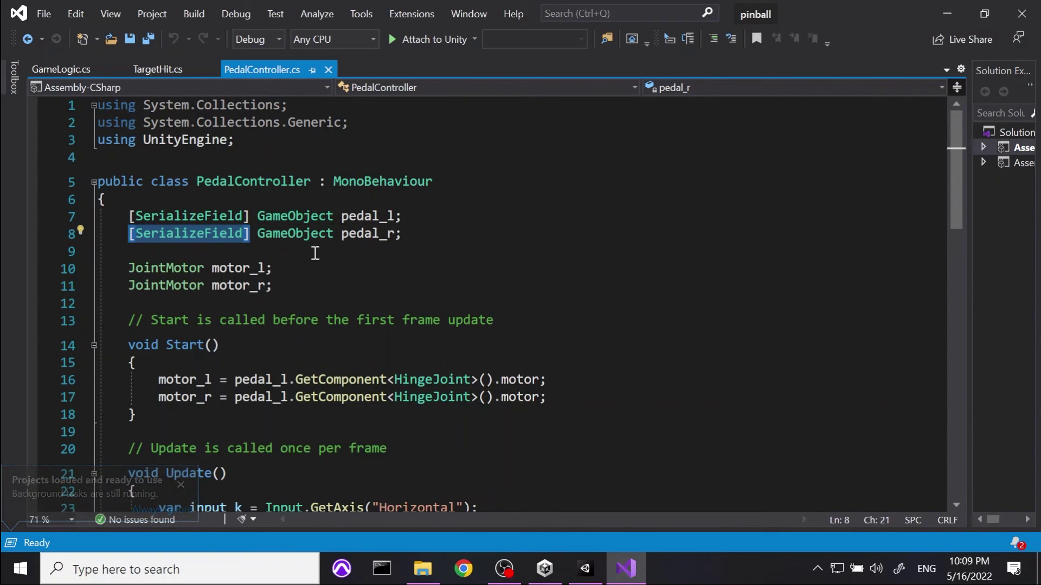
pyautogui.scroll(-4, 364, 326)
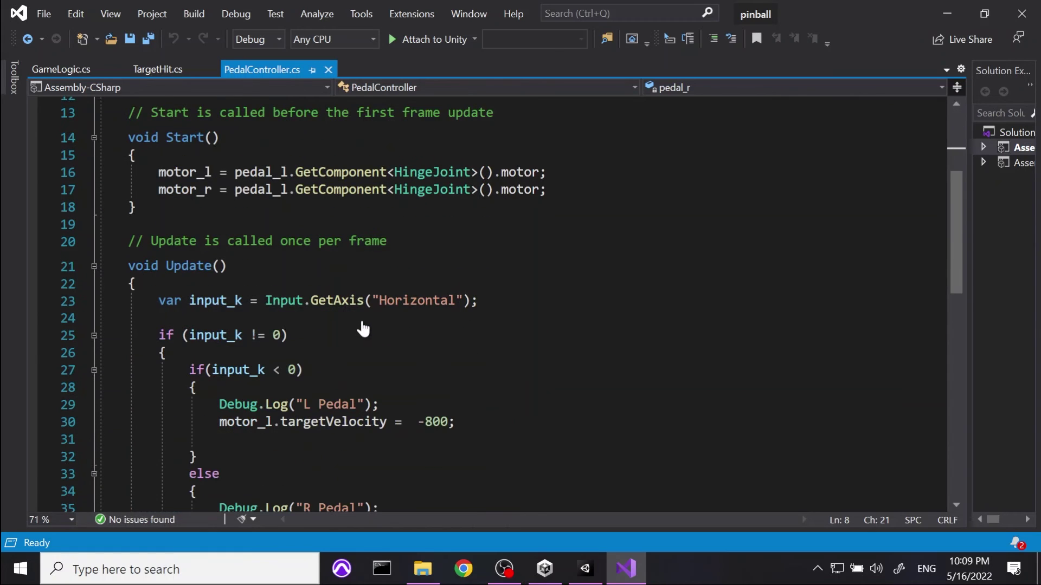
pyautogui.scroll(-3, 364, 328)
pyautogui.scroll(4, 347, 328)
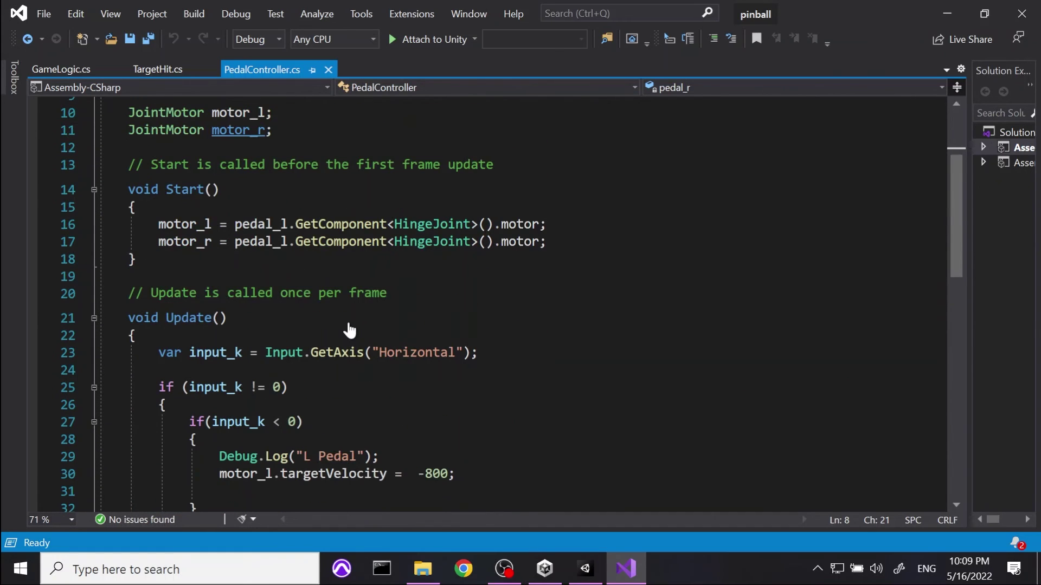
pyautogui.scroll(2, 338, 189)
pyautogui.click(289, 199)
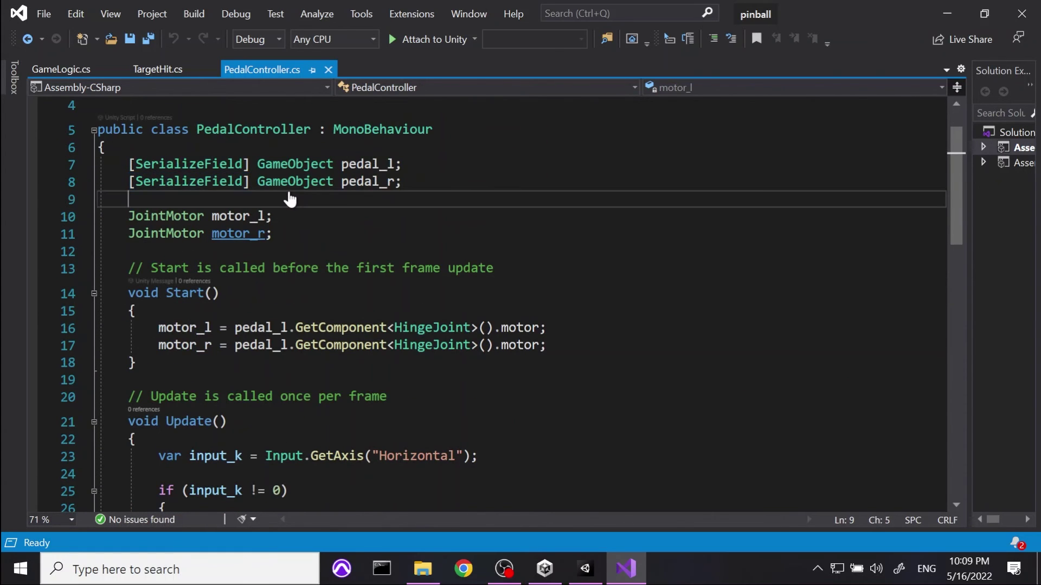
pyautogui.press('Return')
pyautogui.press('Return')
pyautogui.press('Up')
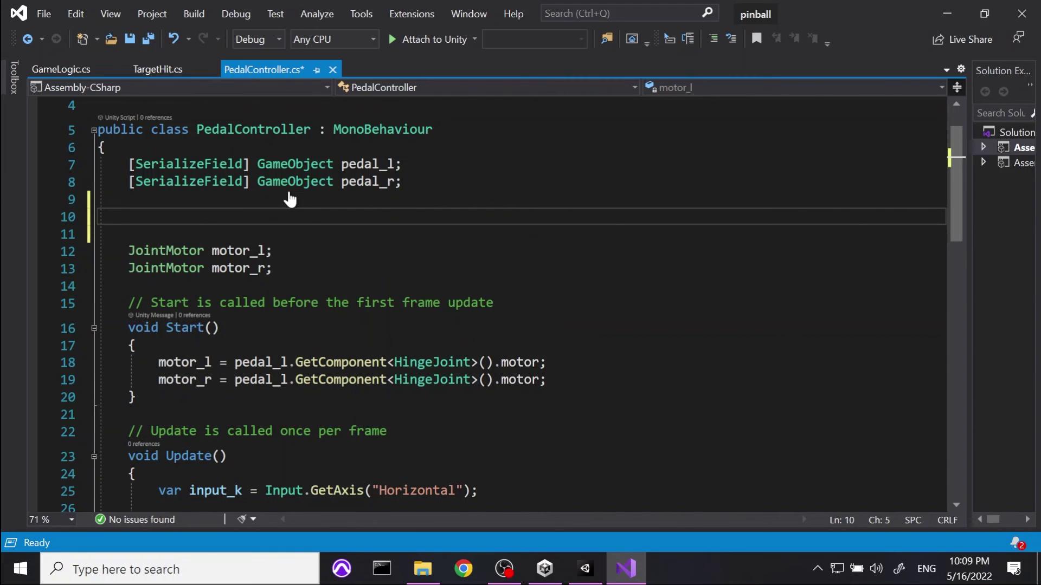
pyautogui.write('int ')
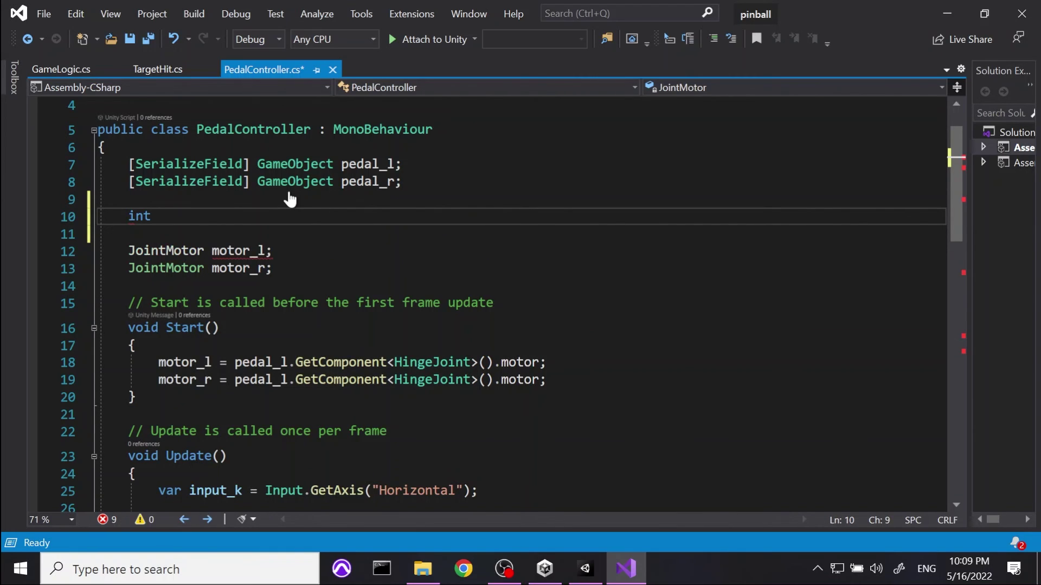
pyautogui.write('spee')
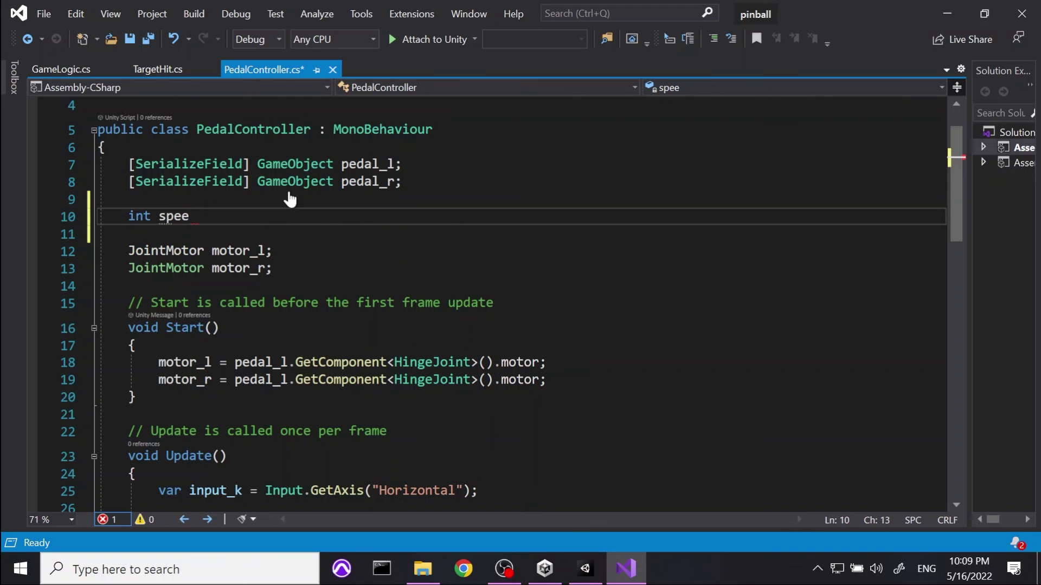
pyautogui.write('d;')
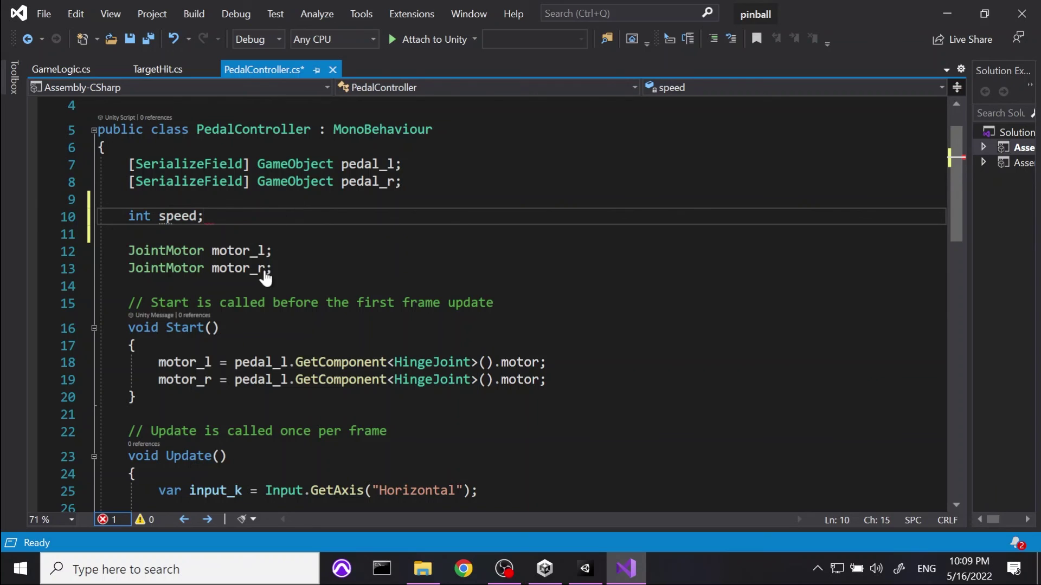
# Step: Add 'speed = 1000;' as the first line of Start()
pyautogui.scroll(-1, 260, 277)
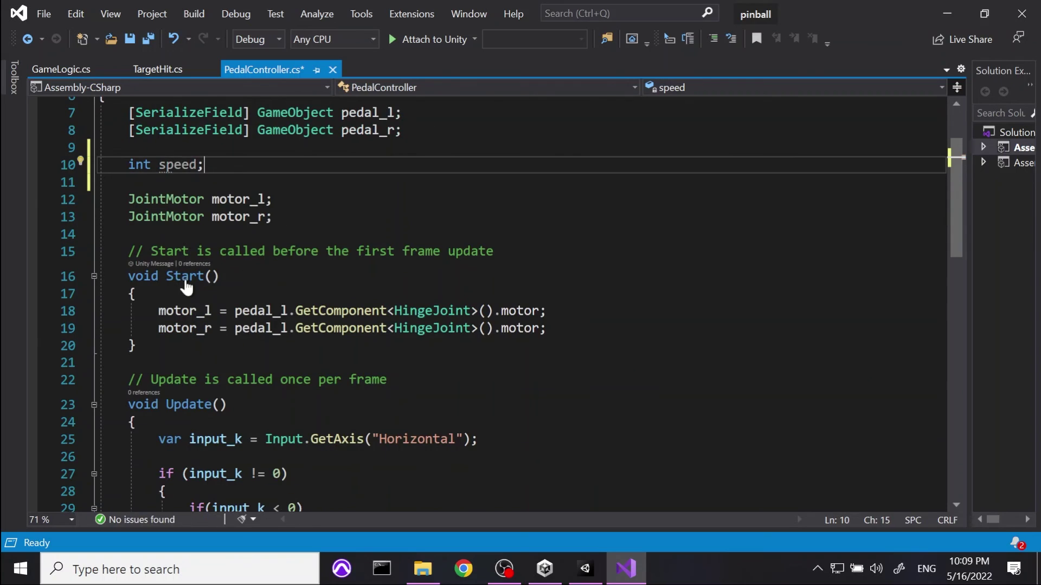
pyautogui.doubleClick(175, 165)
pyautogui.hotkey('ctrl', 'c')
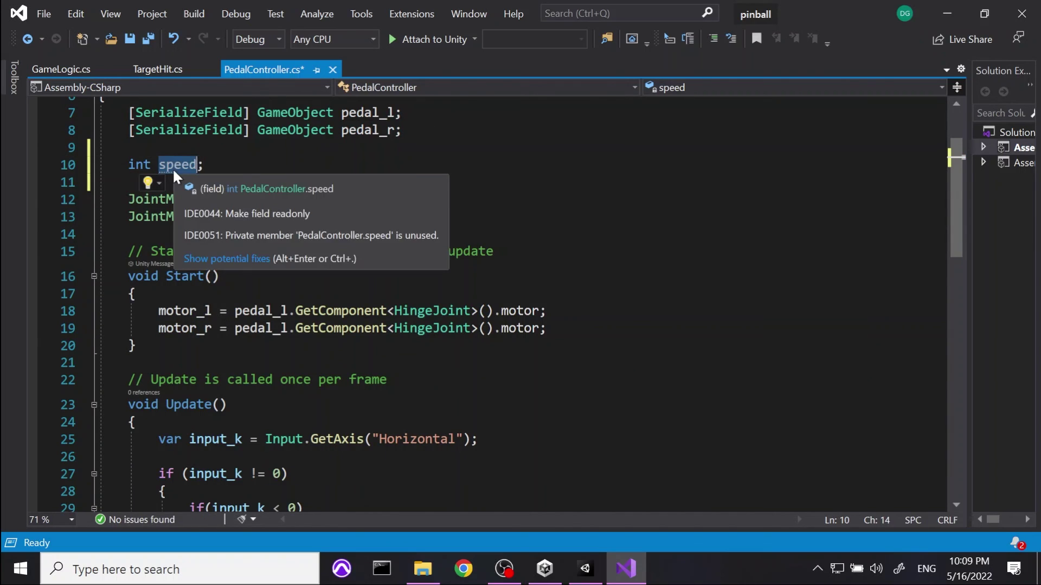
pyautogui.click(232, 296)
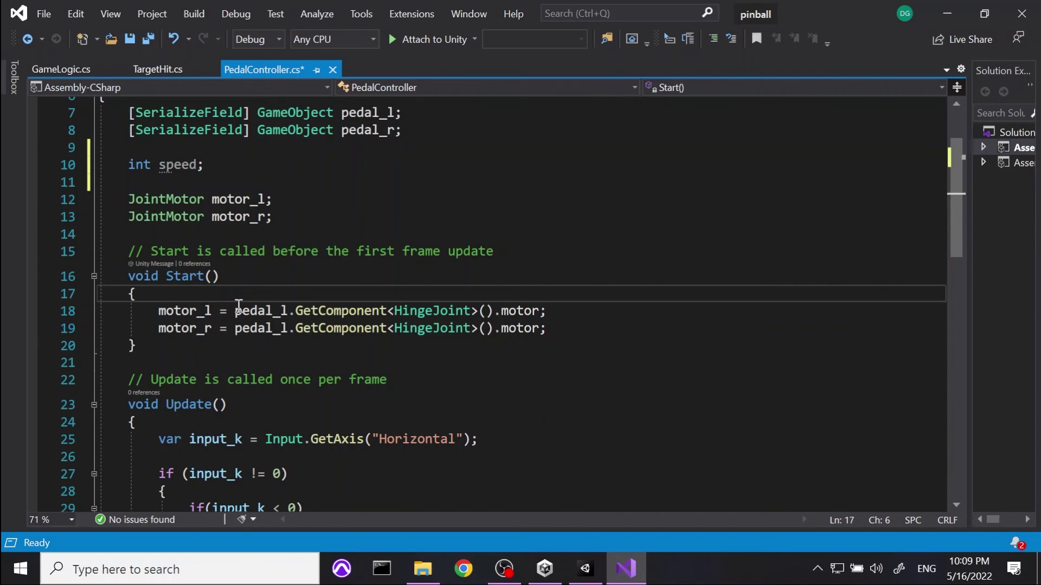
pyautogui.press('Return')
pyautogui.hotkey('ctrl', 'v')
pyautogui.write('= ')
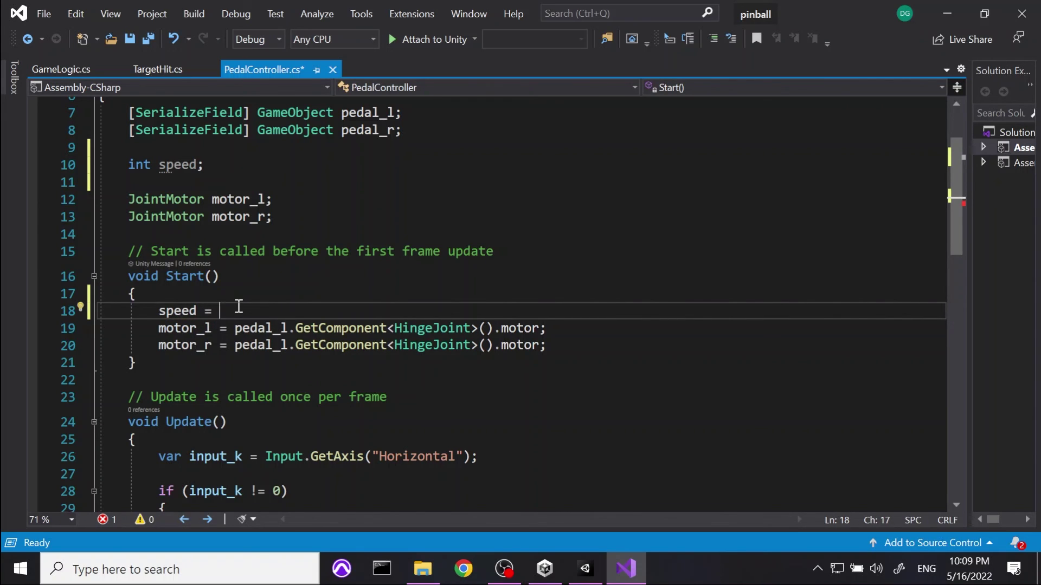
pyautogui.write('1000')
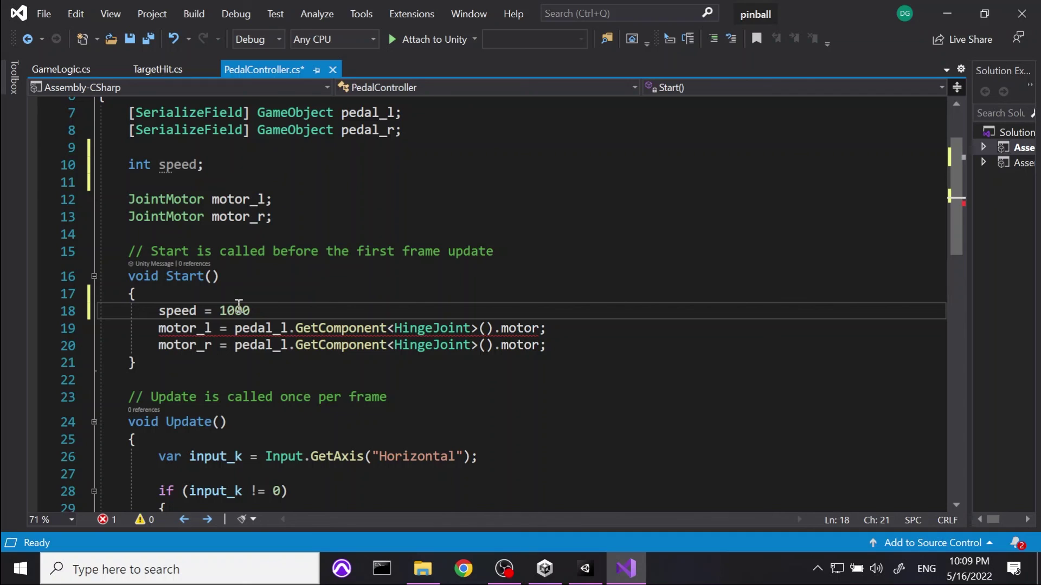
pyautogui.write(';')
# Step: Replace the 800 motor velocities on lines 33, 39, 45 and 46 with speed
pyautogui.scroll(-2, 288, 300)
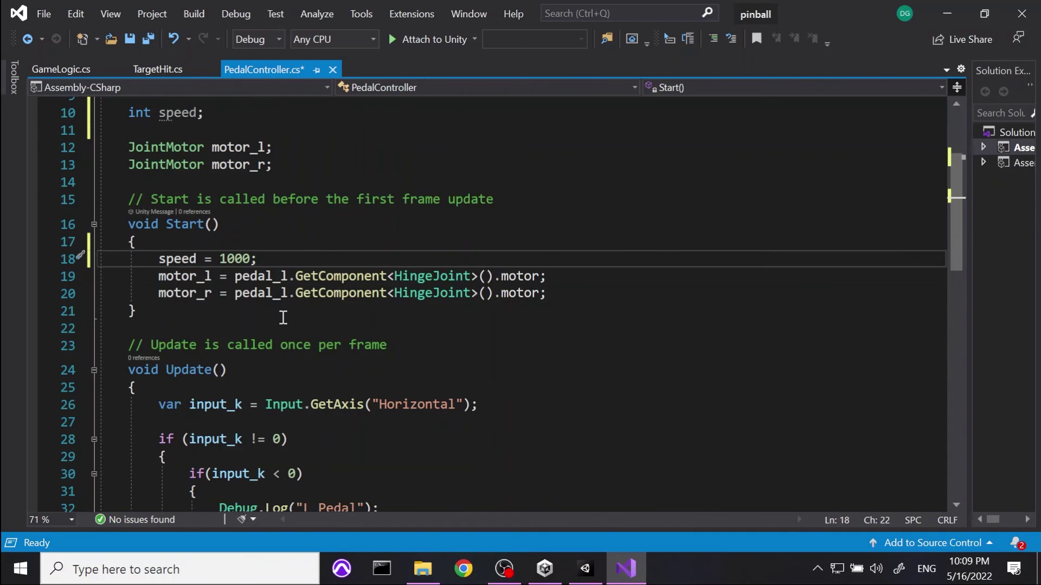
pyautogui.doubleClick(176, 207)
pyautogui.hotkey('ctrl', 'c')
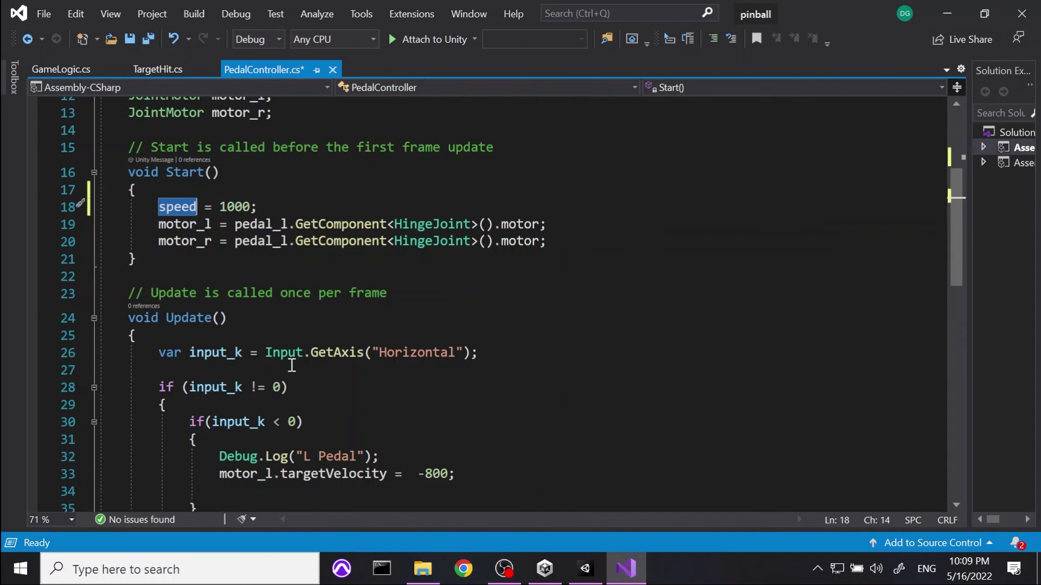
pyautogui.scroll(-4, 305, 353)
pyautogui.doubleClick(427, 265)
pyautogui.hotkey('ctrl', 'v')
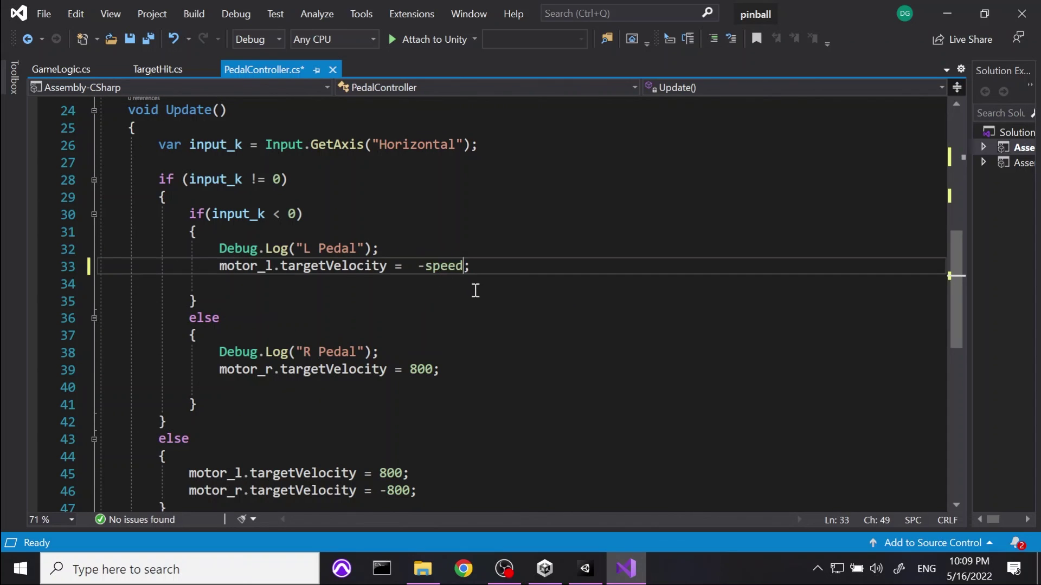
pyautogui.doubleClick(421, 371)
pyautogui.hotkey('ctrl', 'v')
pyautogui.scroll(-1, 421, 375)
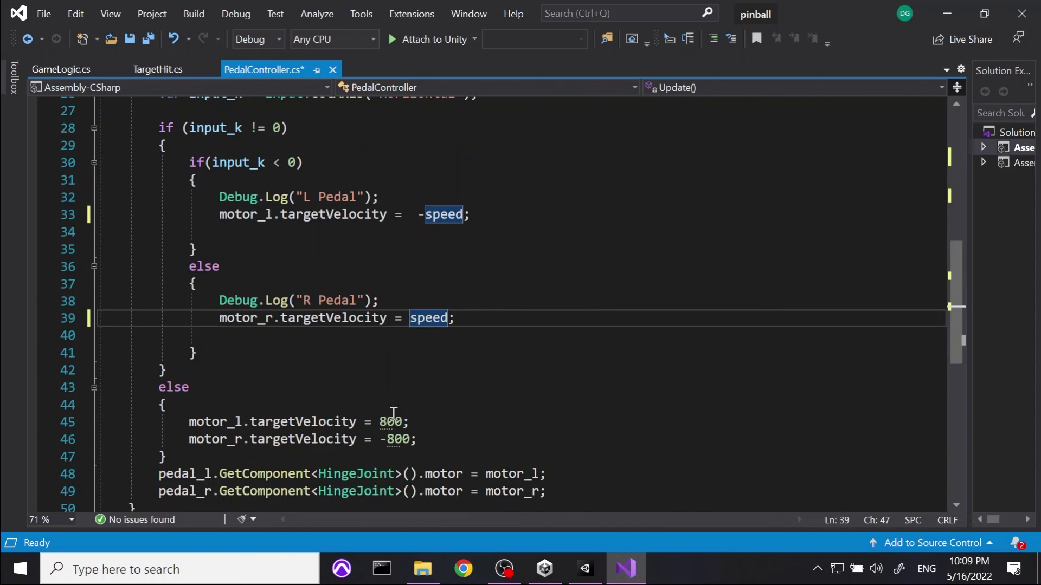
pyautogui.doubleClick(394, 422)
pyautogui.hotkey('ctrl', 'v')
pyautogui.doubleClick(398, 439)
pyautogui.hotkey('ctrl', 'v')
# Step: Save PedalController.cs and return to Unity Editor
pyautogui.click(544, 397)
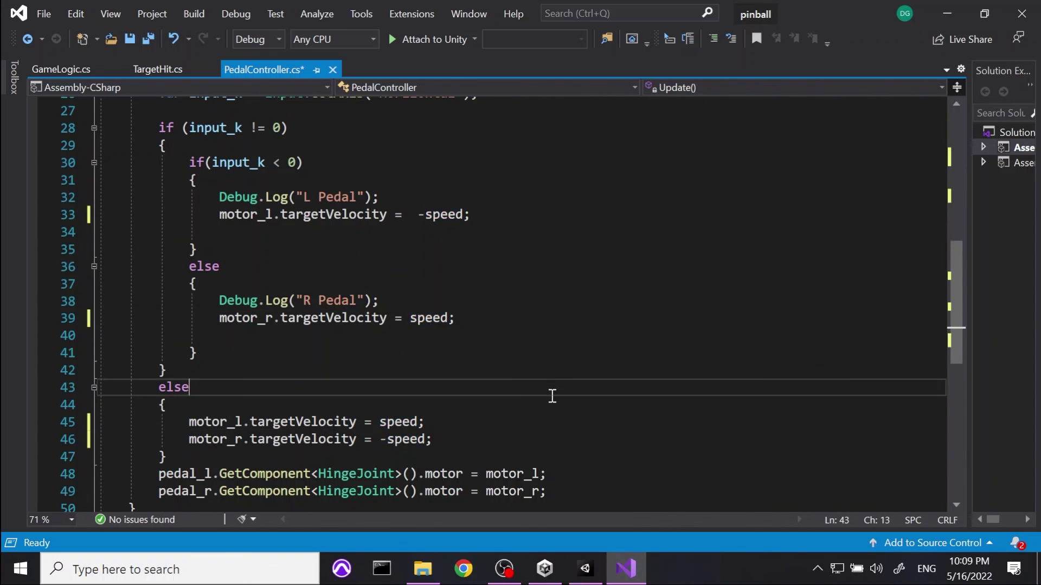
pyautogui.hotkey('ctrl', 's')
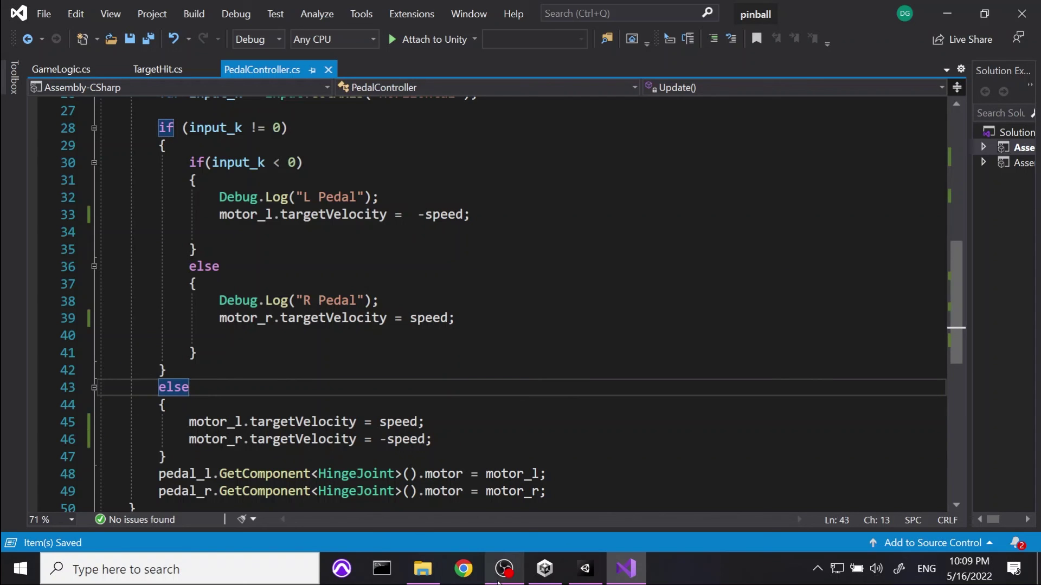
pyautogui.click(560, 568)
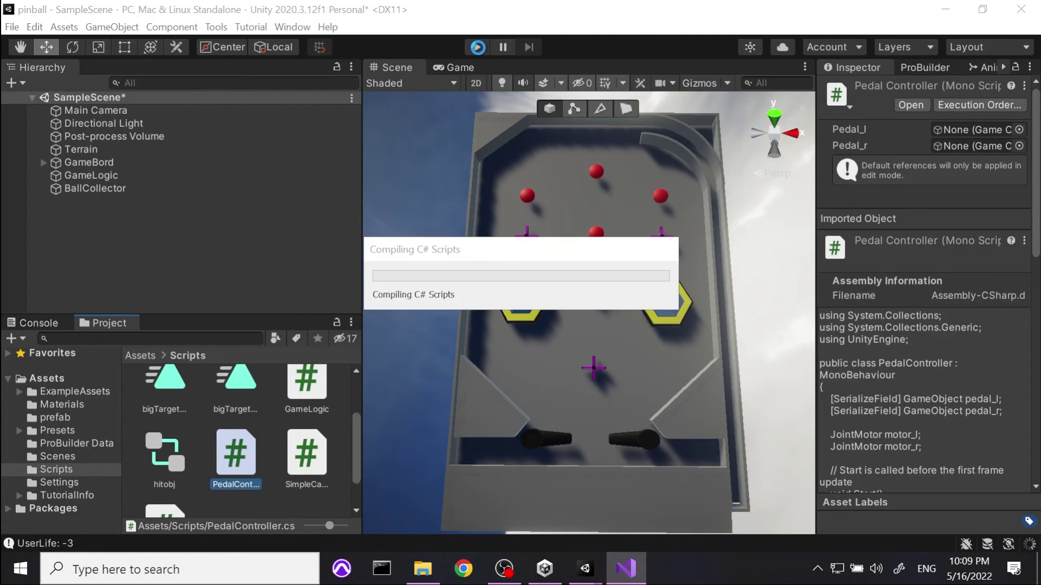
# Step: Enter Play mode after recompiling and swing the left and right flippers with the arrow keys
pyautogui.click(475, 47)
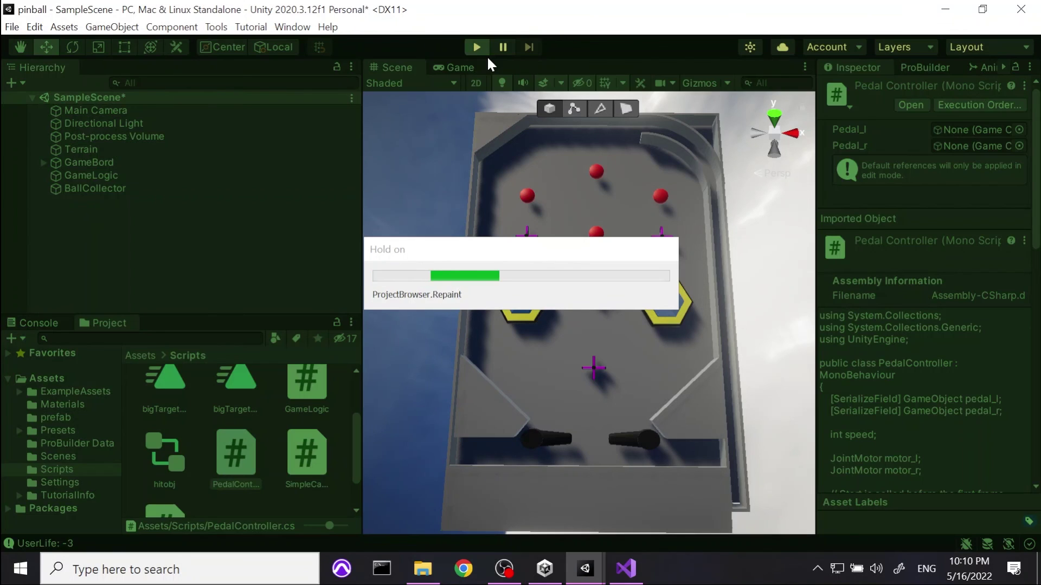
pyautogui.press('Left')
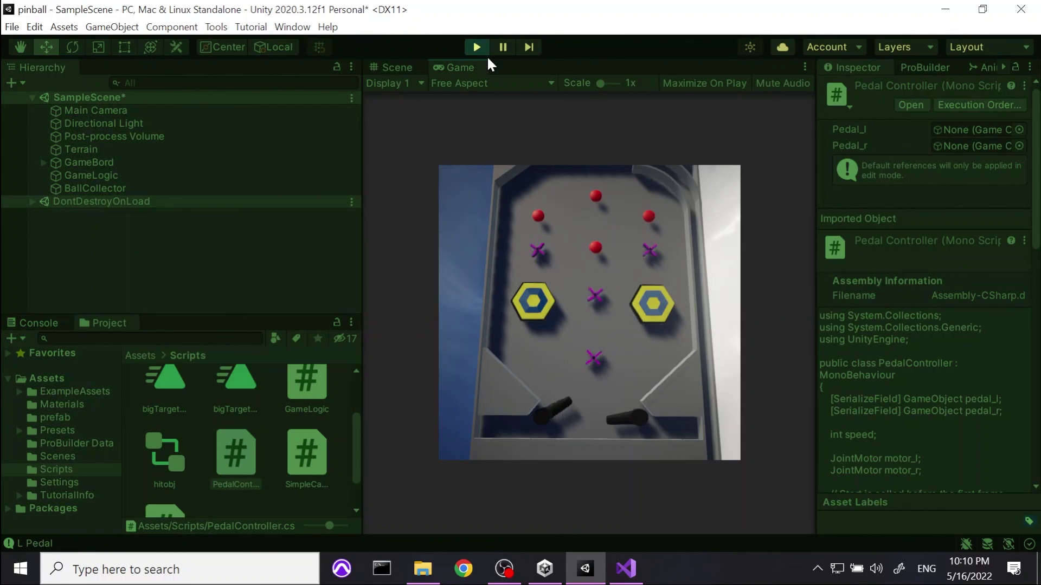
pyautogui.press('Right')
pyautogui.press('Left')
pyautogui.press('Right')
pyautogui.press('Left')
pyautogui.press('Right')
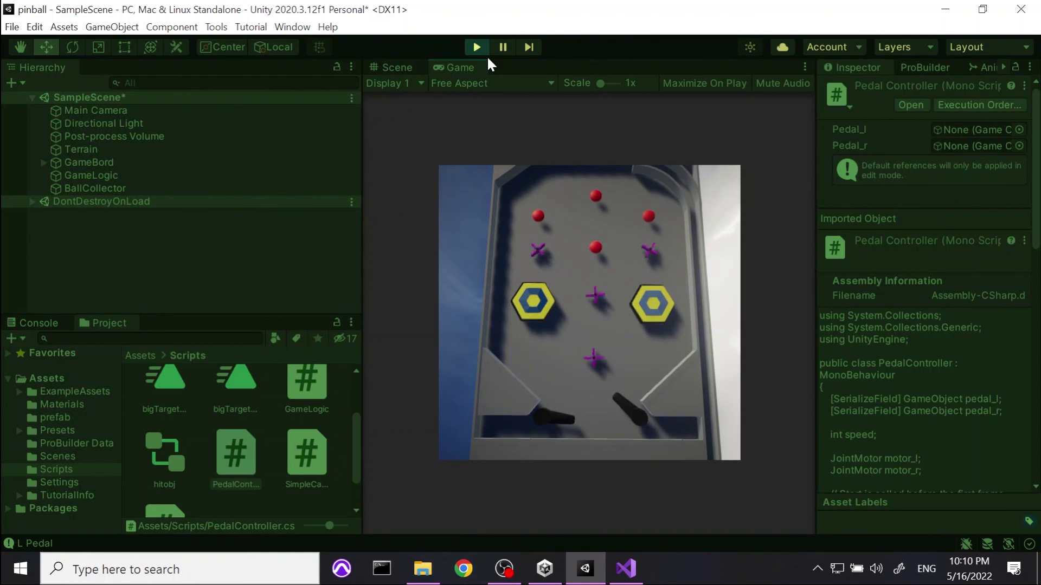